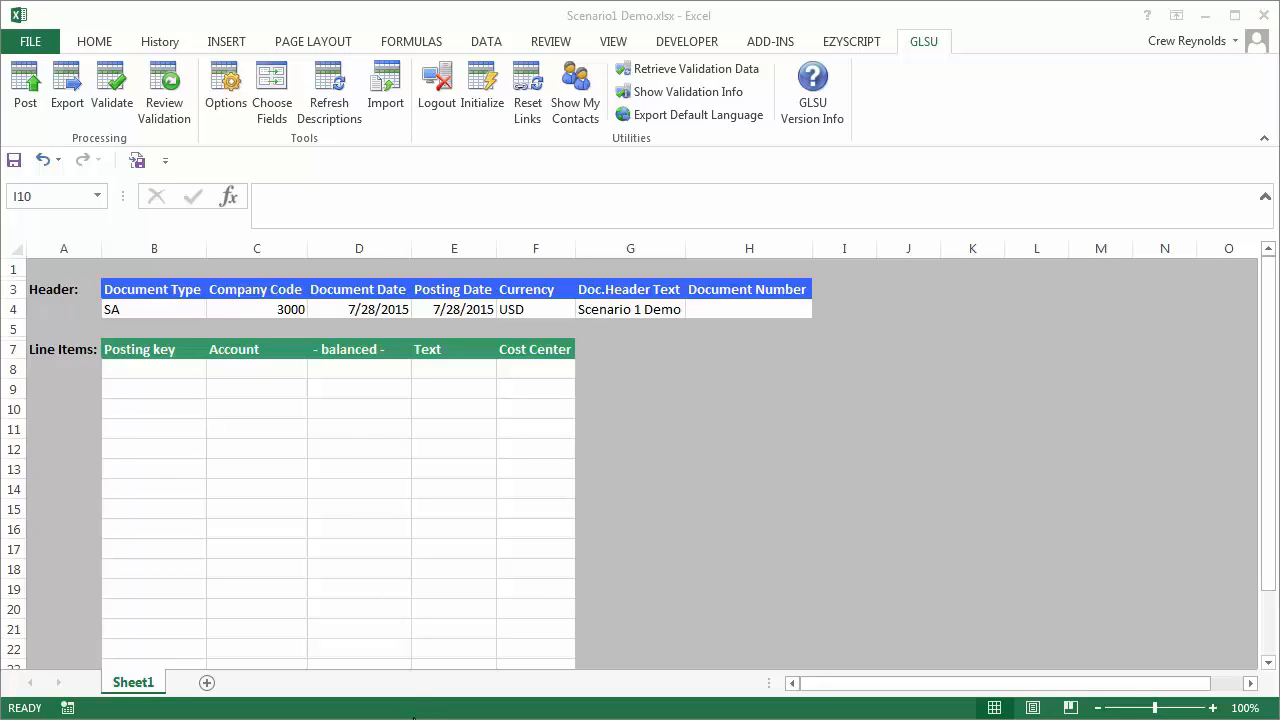
- Switch to SAP Extract 0115.csv and examine its columns, including the net amount and item text
mouse_move(414, 714)
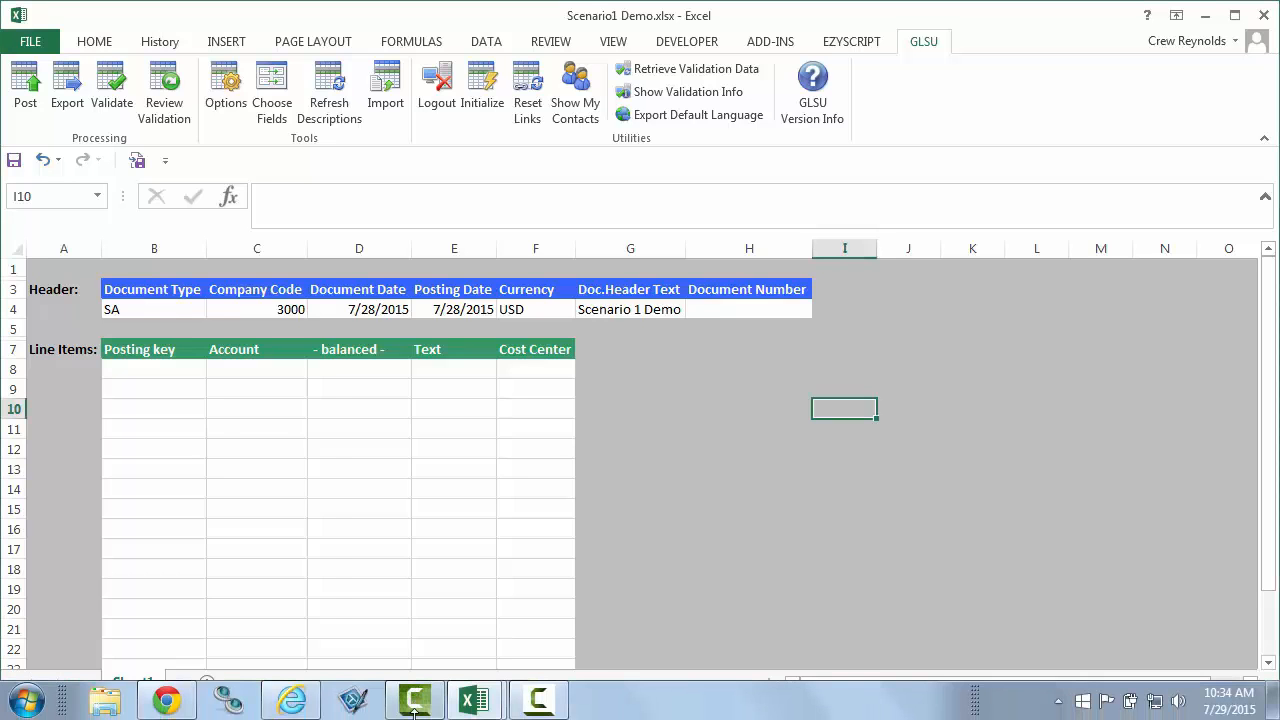
mouse_move(490, 707)
click(590, 570)
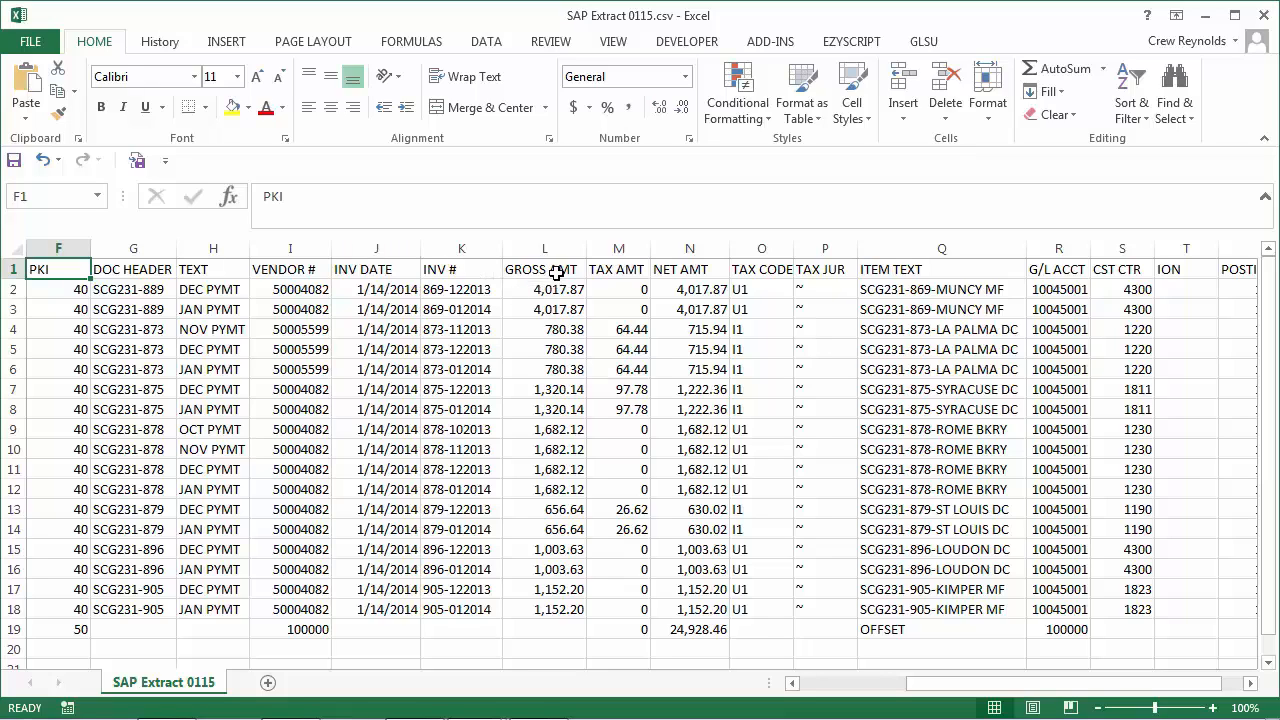
click(680, 268)
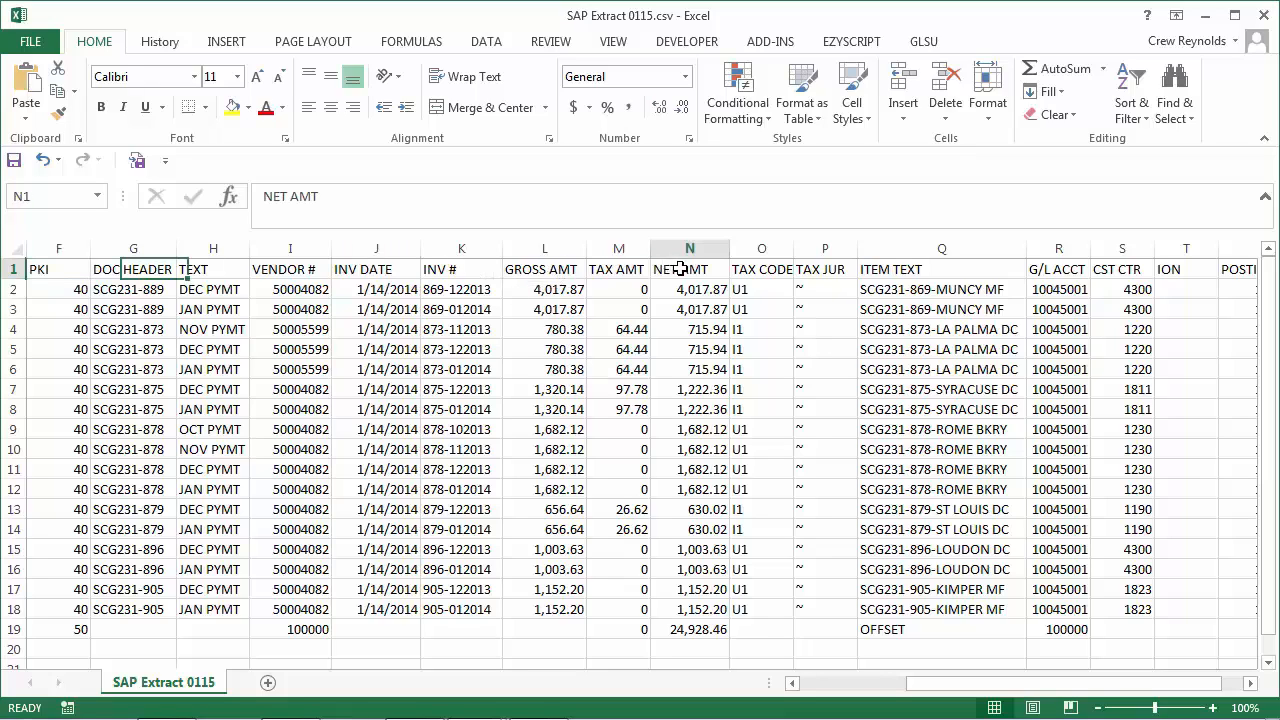
click(919, 265)
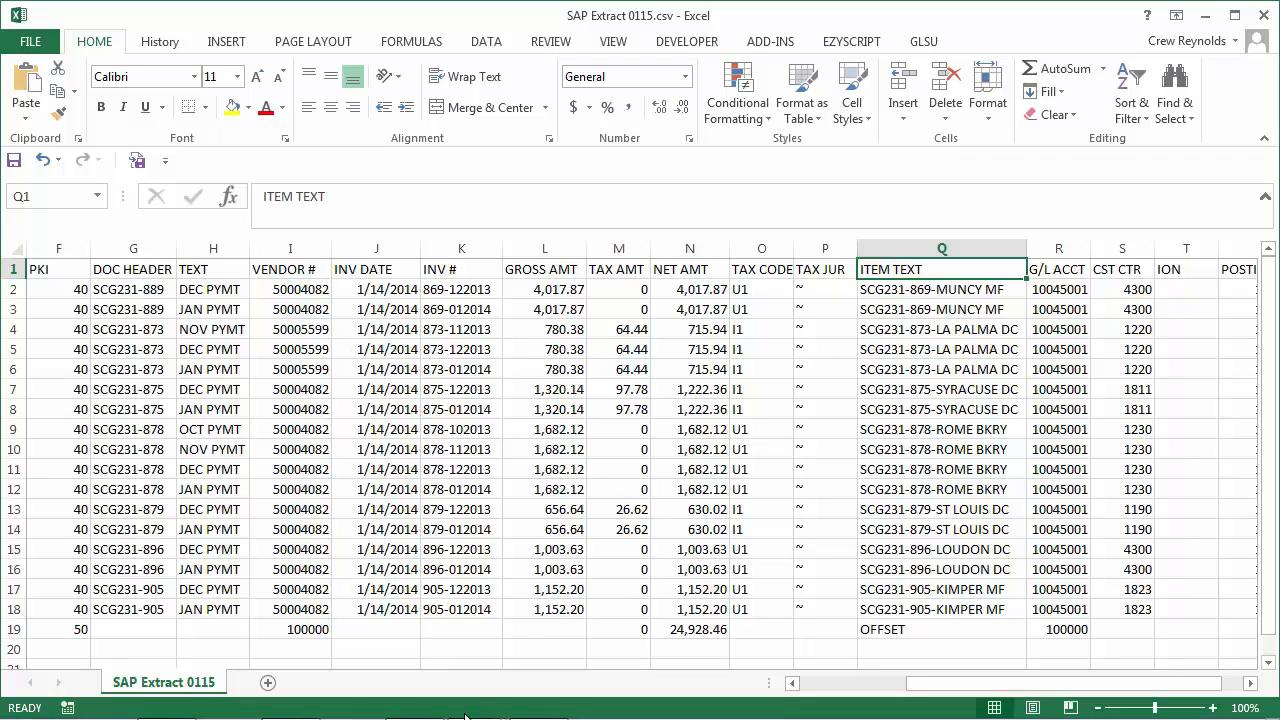
- Return to Scenario1 Demo.xlsx and load SAP Extract 0115.csv as the GLSU import file
mouse_move(474, 700)
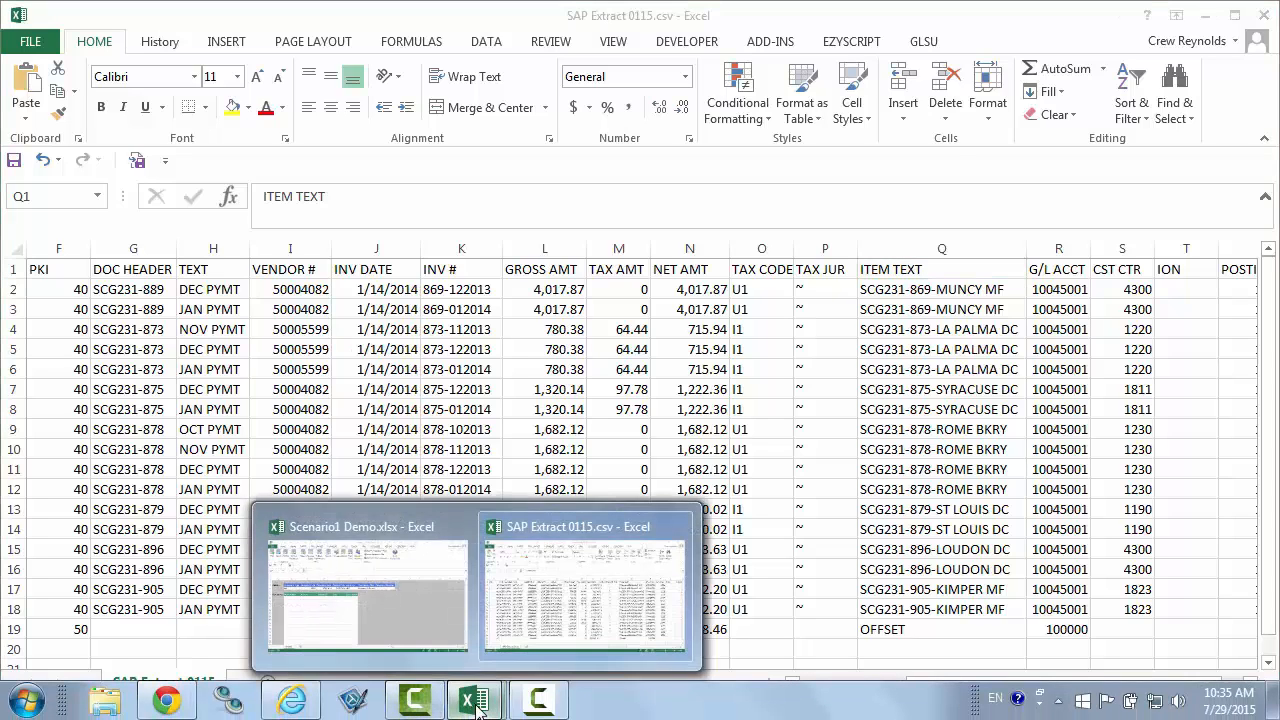
click(395, 621)
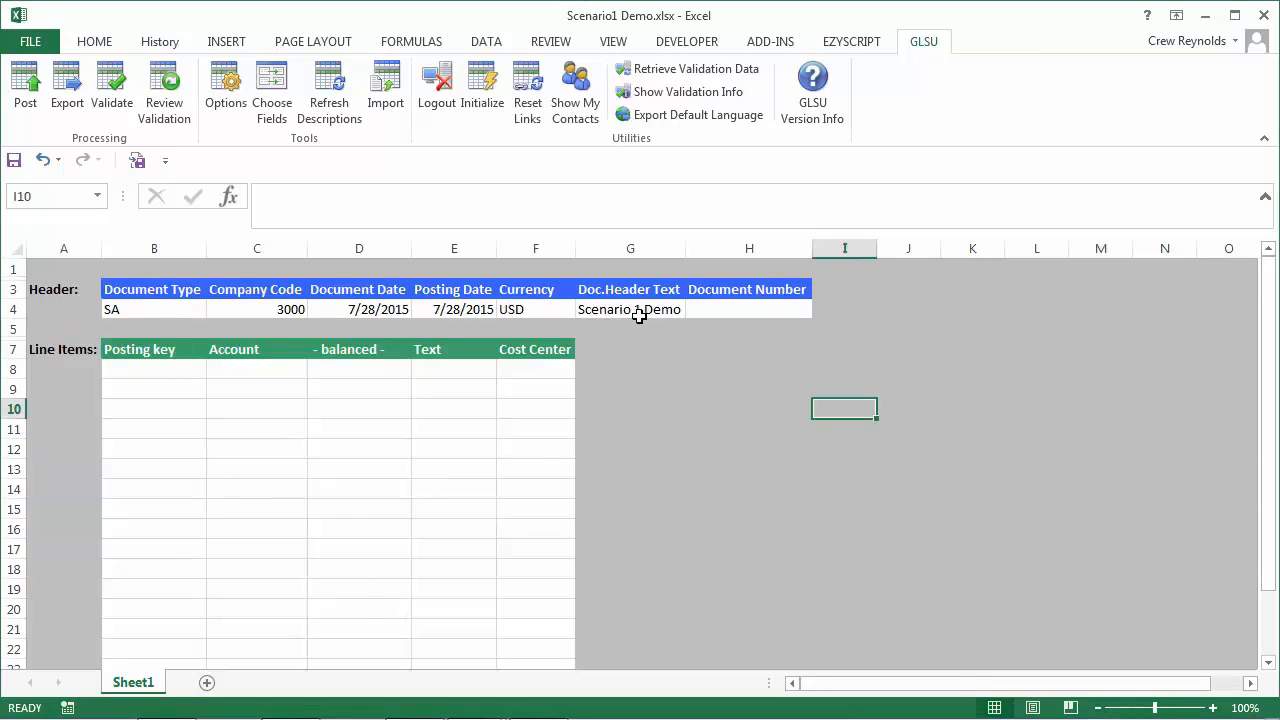
click(170, 378)
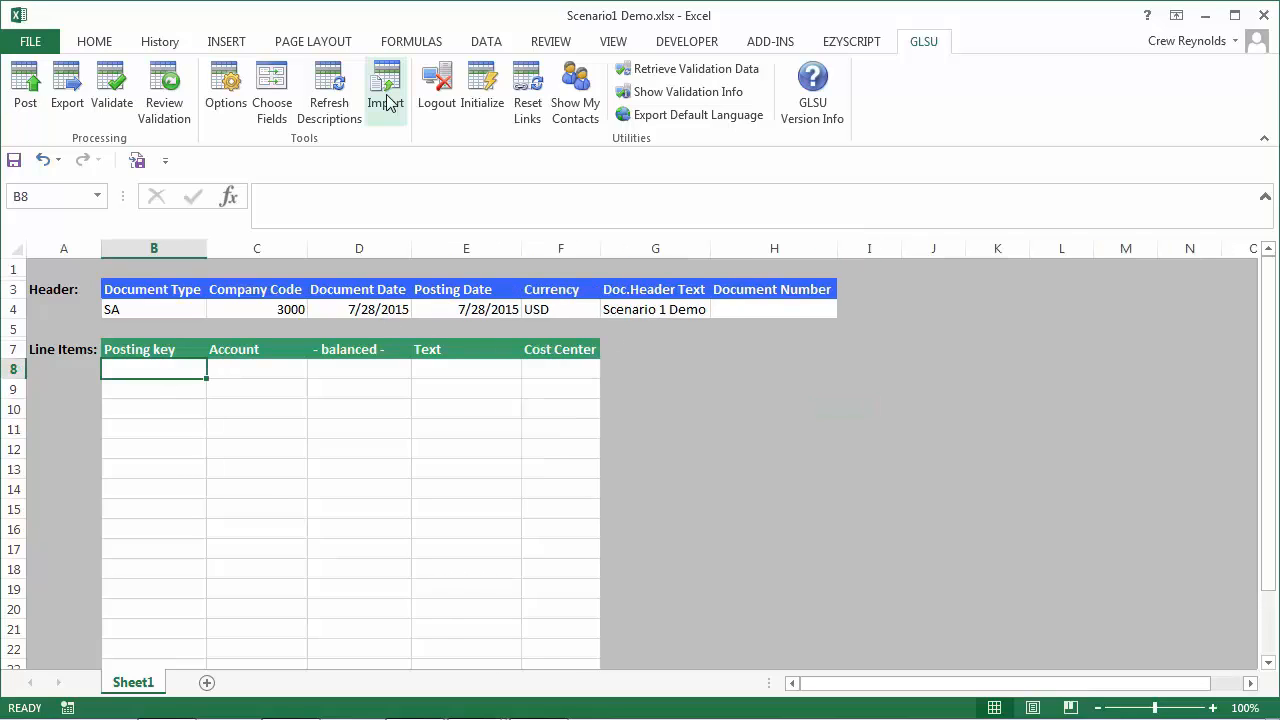
click(387, 100)
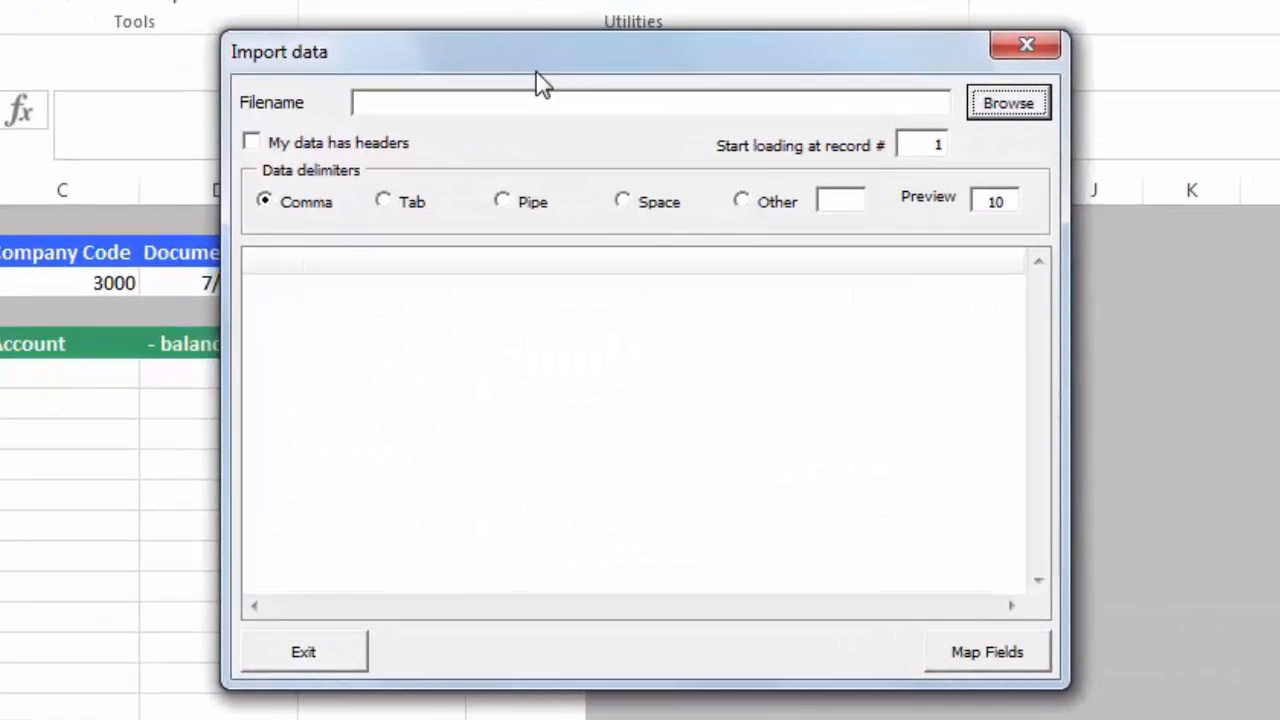
click(637, 103)
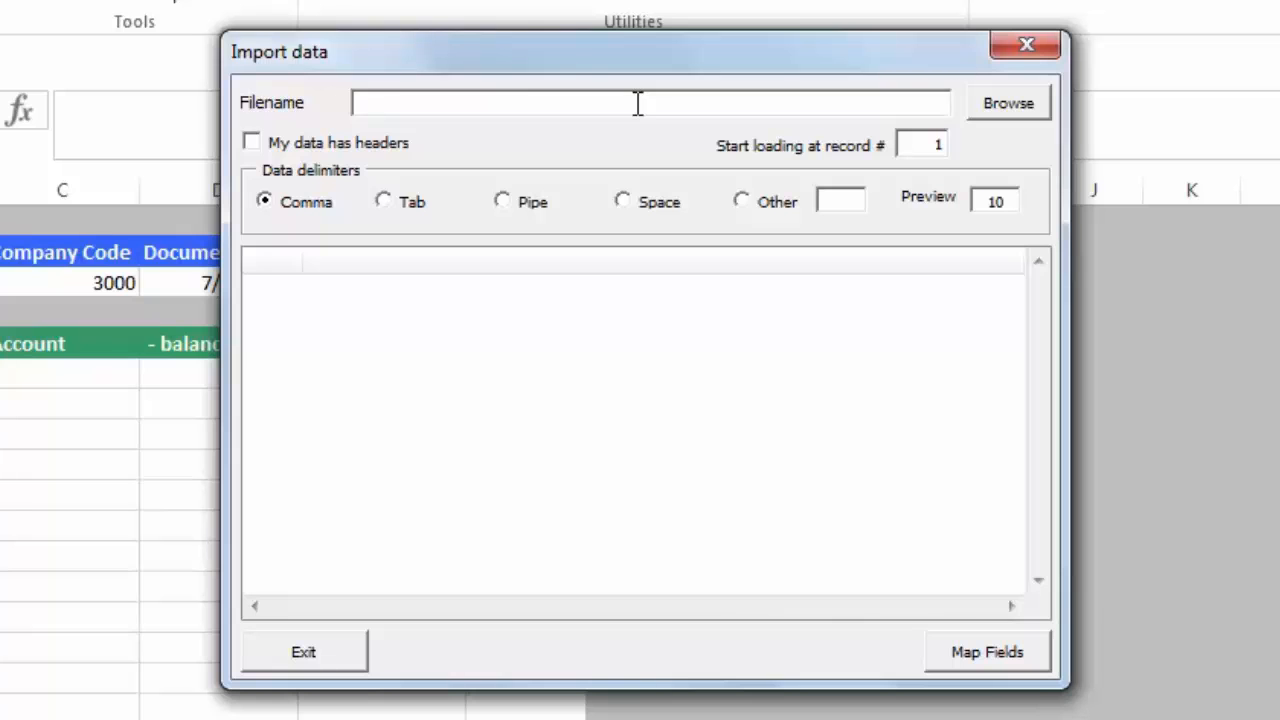
click(1008, 106)
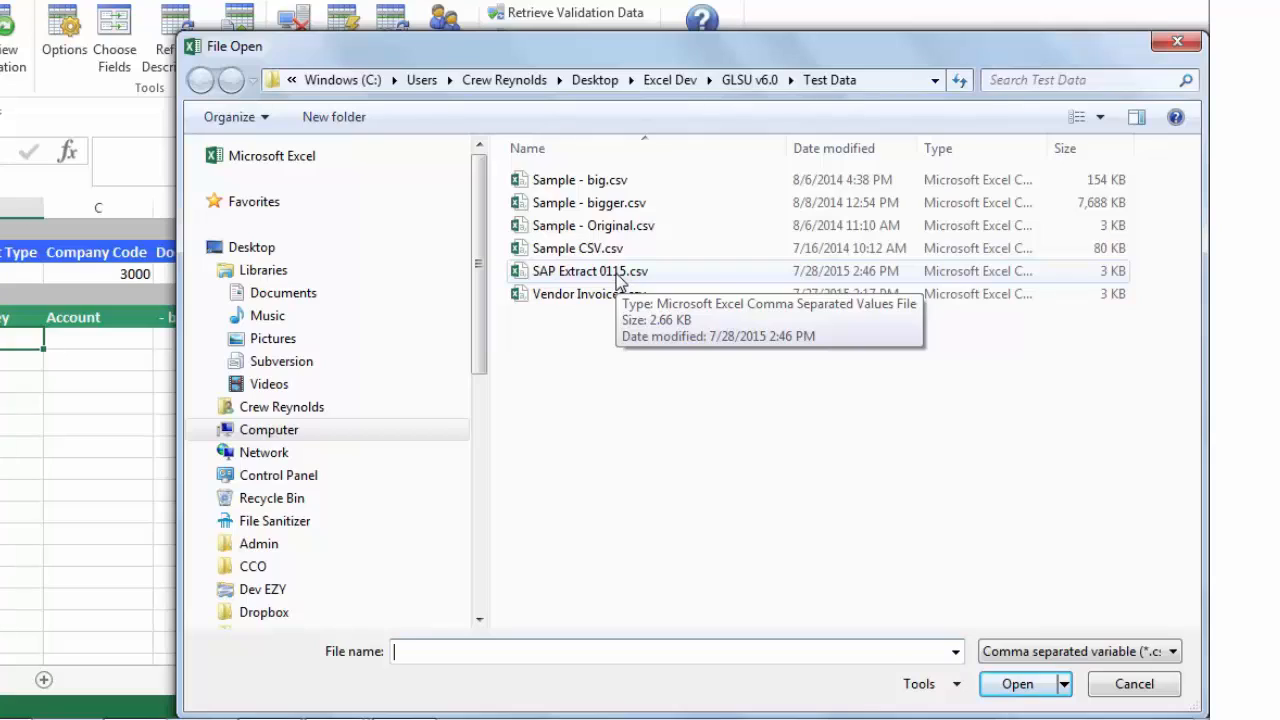
double_click(617, 275)
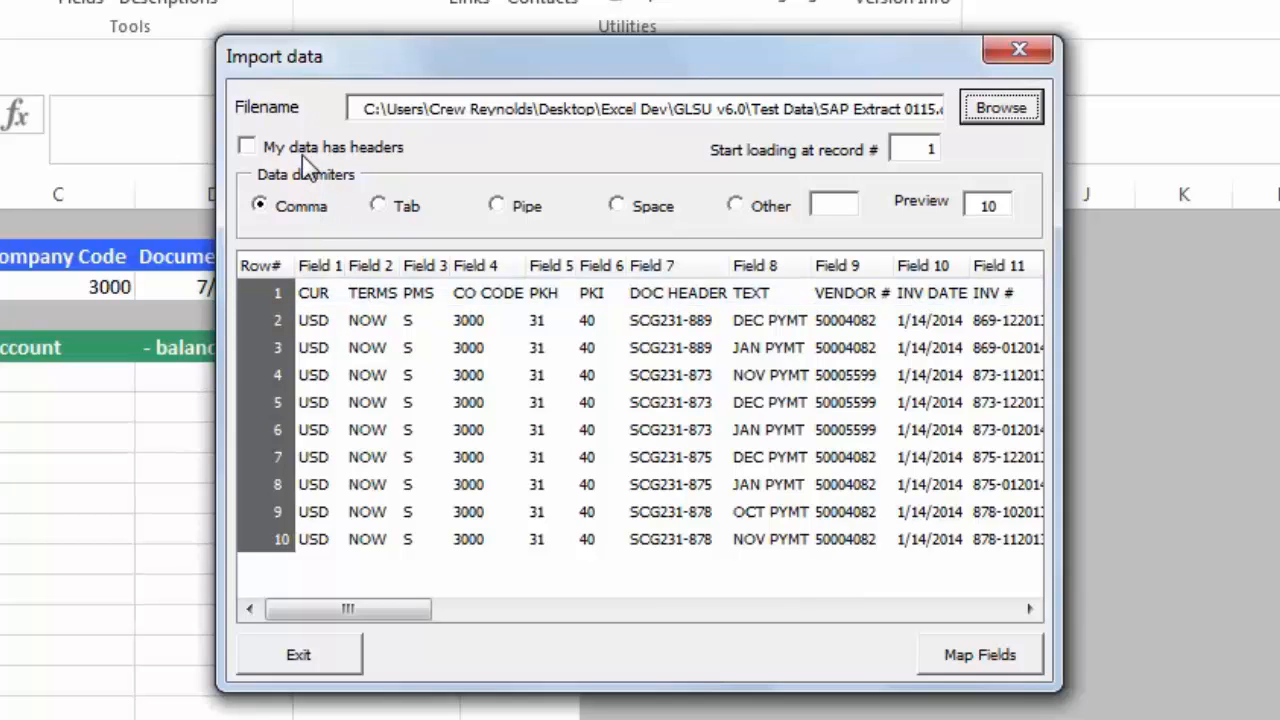
- Mark the import data as having headers and open the field mapping for Sheet1
click(246, 147)
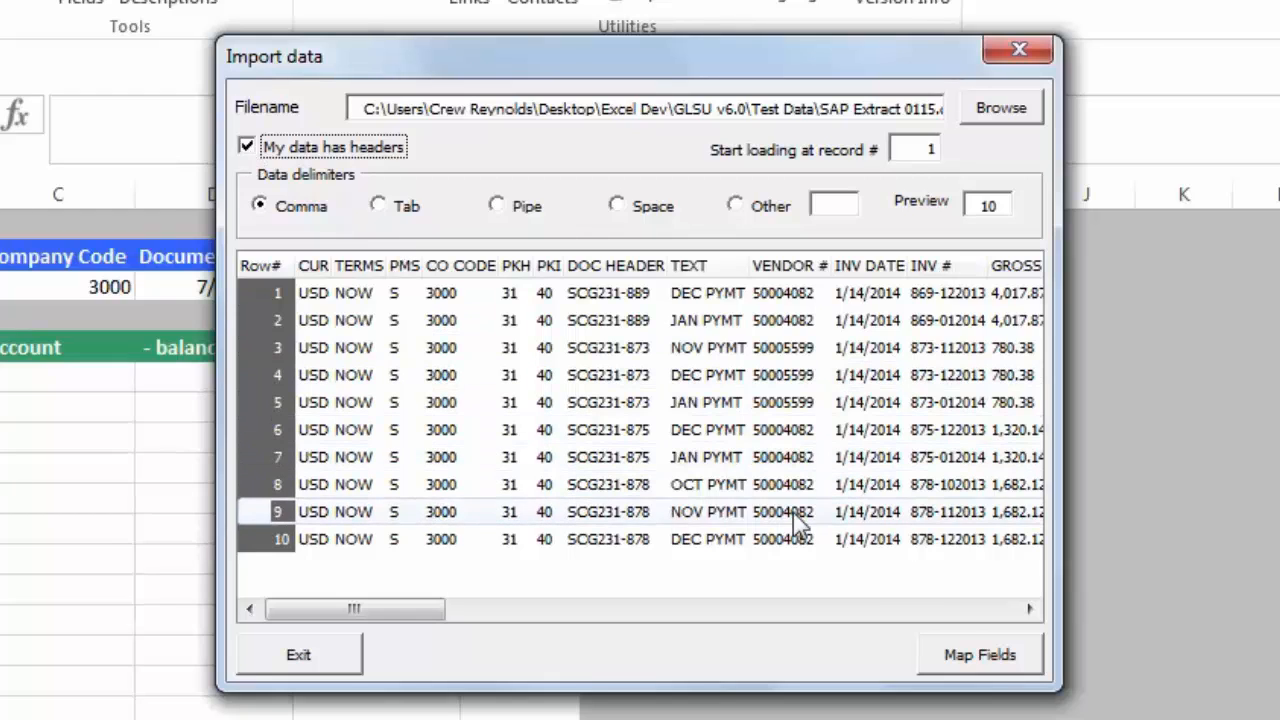
click(978, 660)
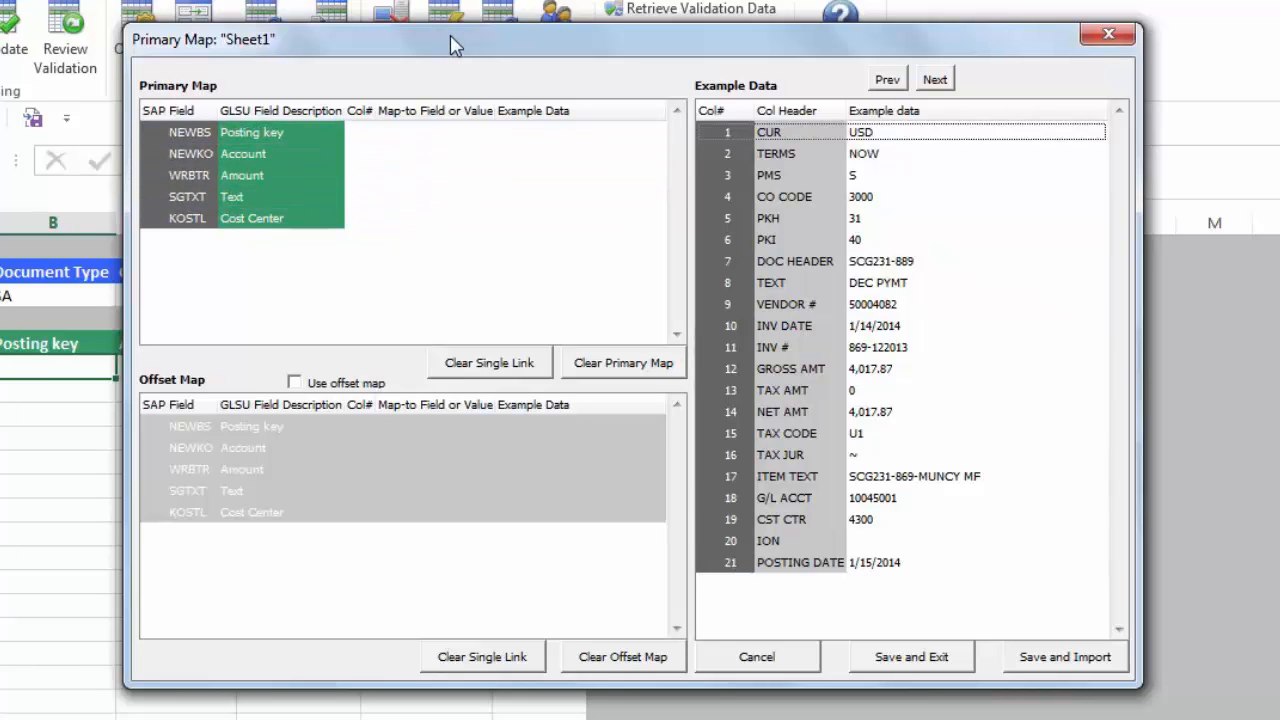
drag(449, 38, 445, 396)
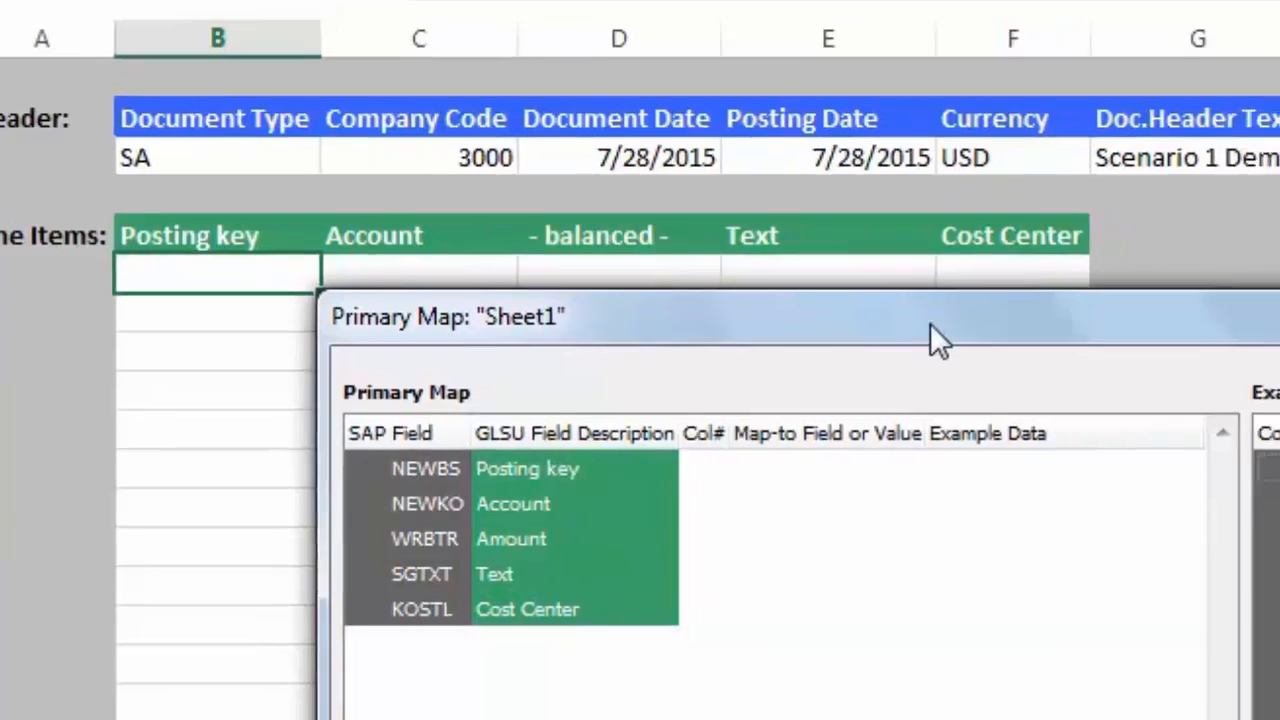
drag(925, 325, 404, 337)
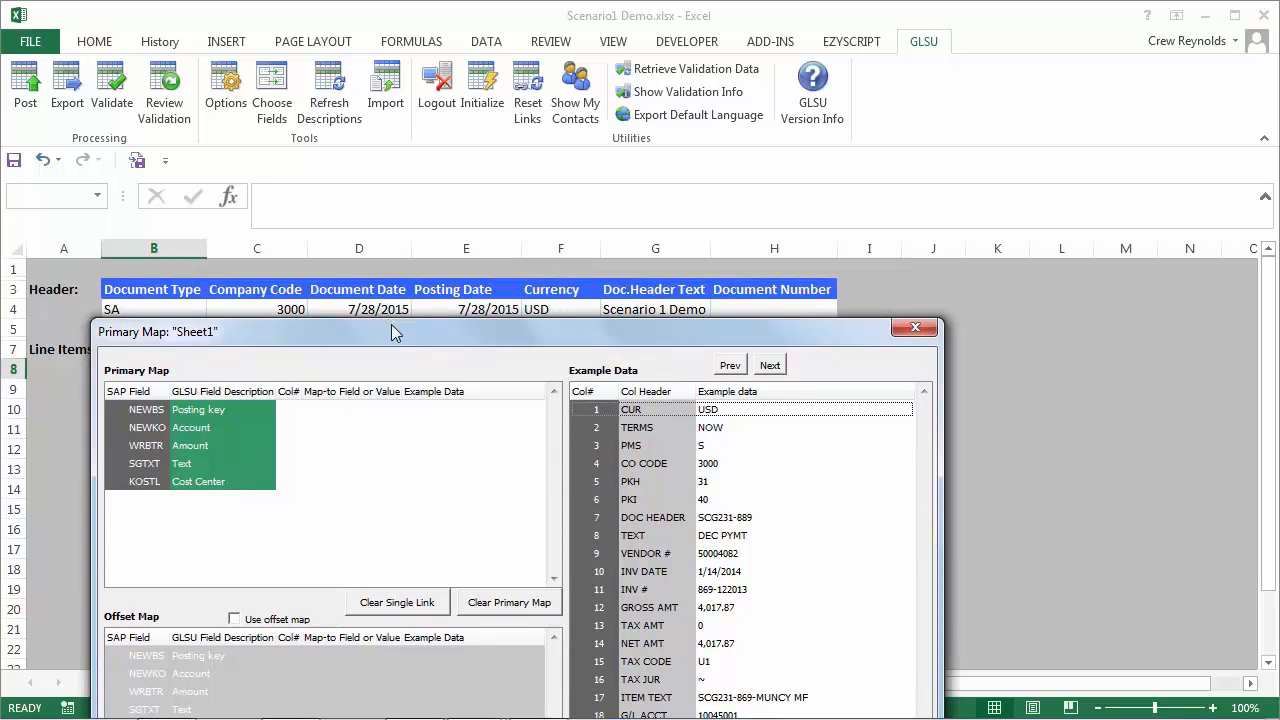
drag(432, 335, 441, 400)
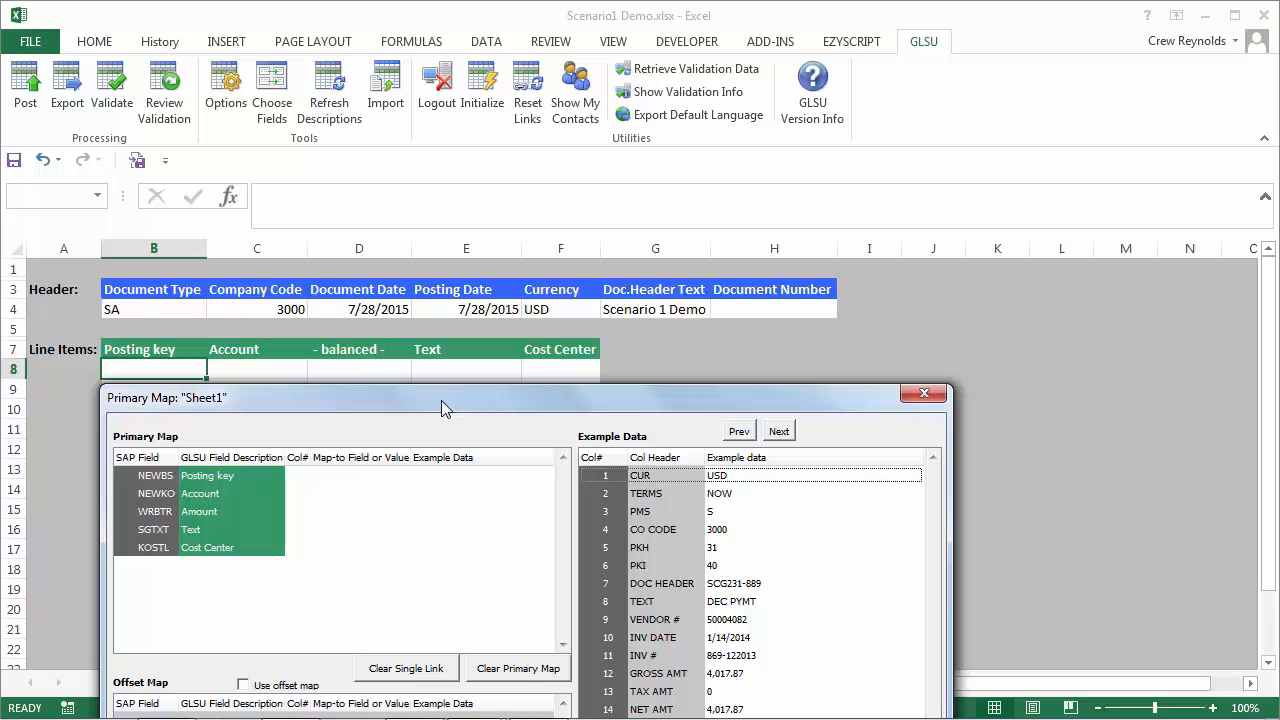
drag(441, 400, 484, 192)
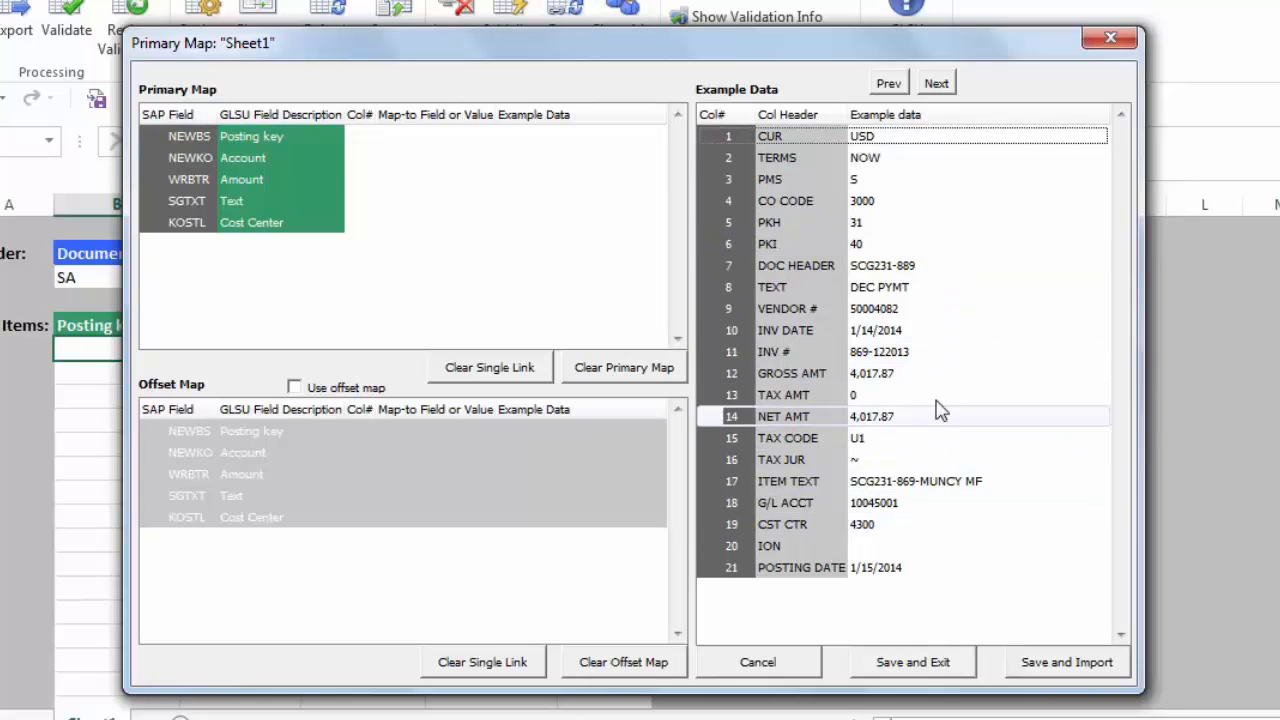
- Step forward through the example records shown in the field mapping
click(937, 84)
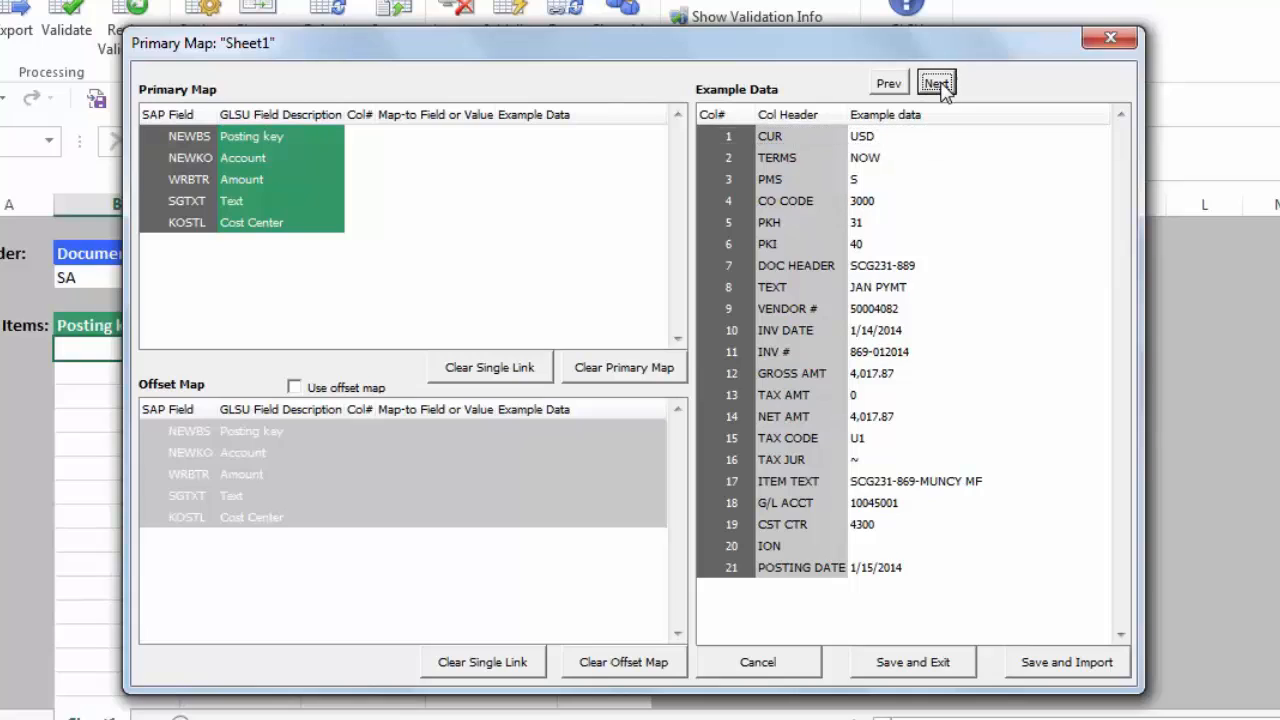
click(937, 84)
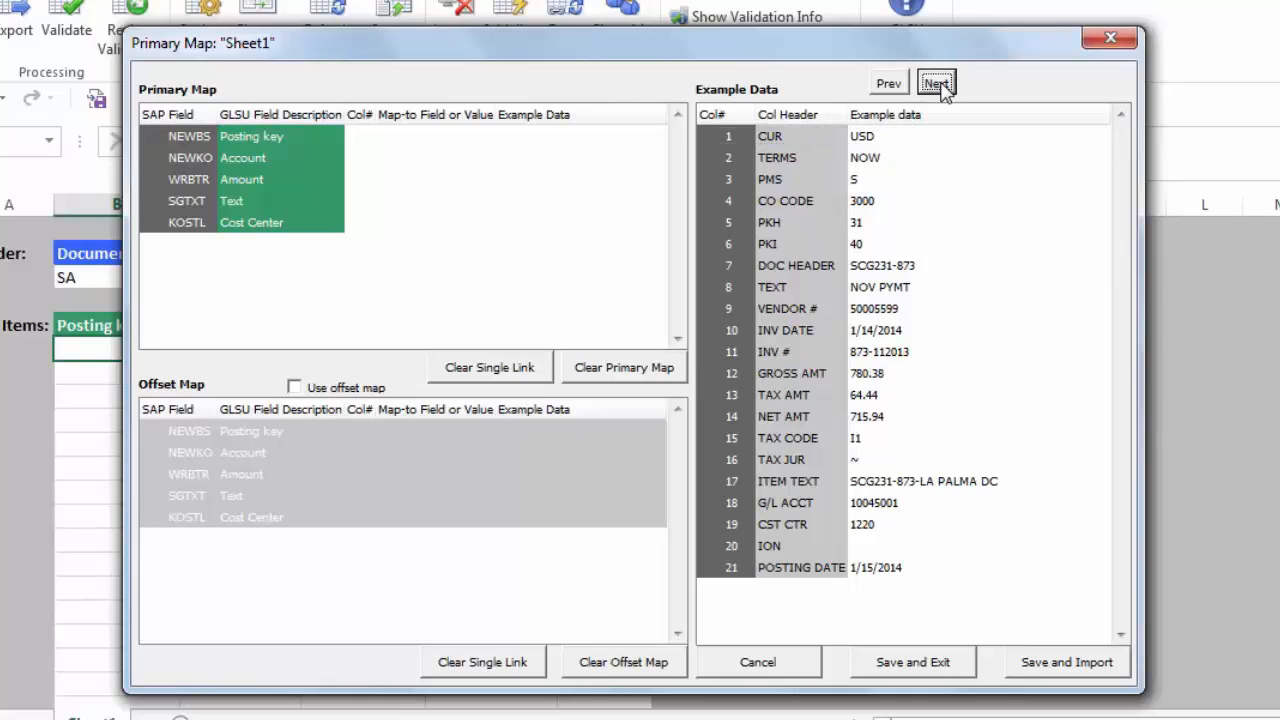
click(937, 84)
click(937, 84)
click(937, 84)
click(937, 84)
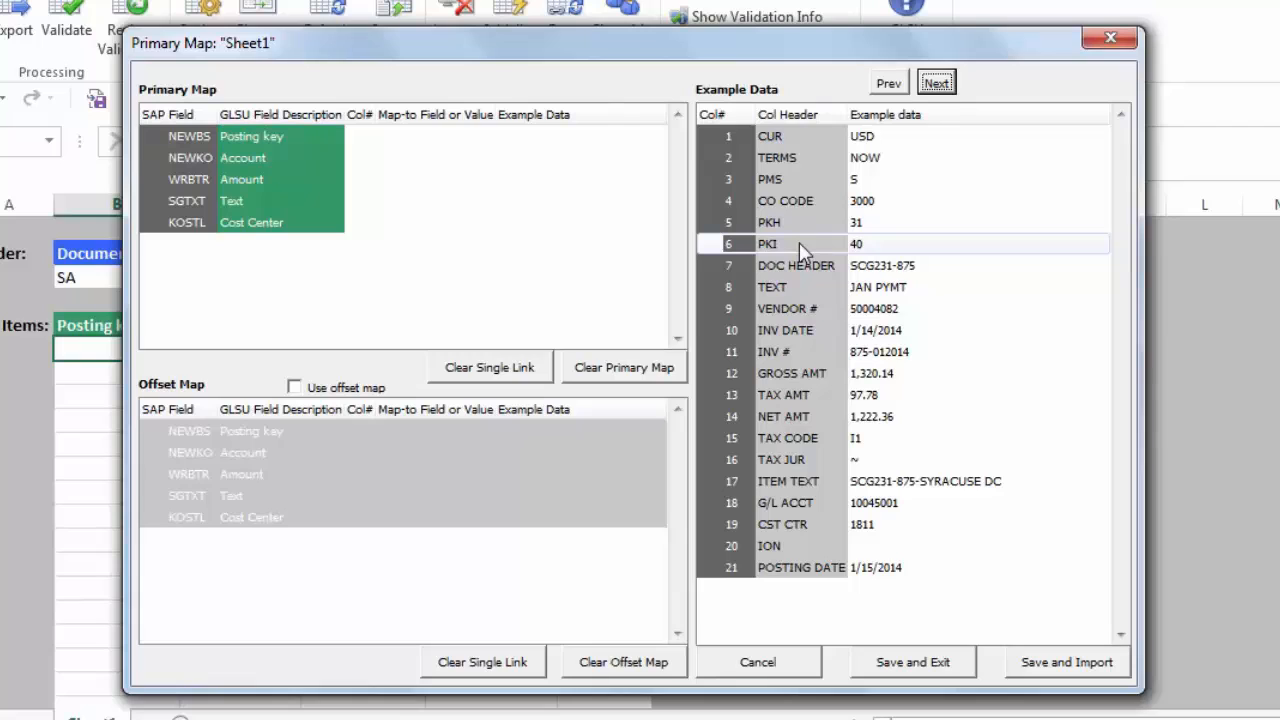
- Map PKI to Posting key, G/L ACCT to Account, NET AMT to Amount, ITEM TEXT to Text and CST CTR to Cost Center
drag(799, 242, 507, 131)
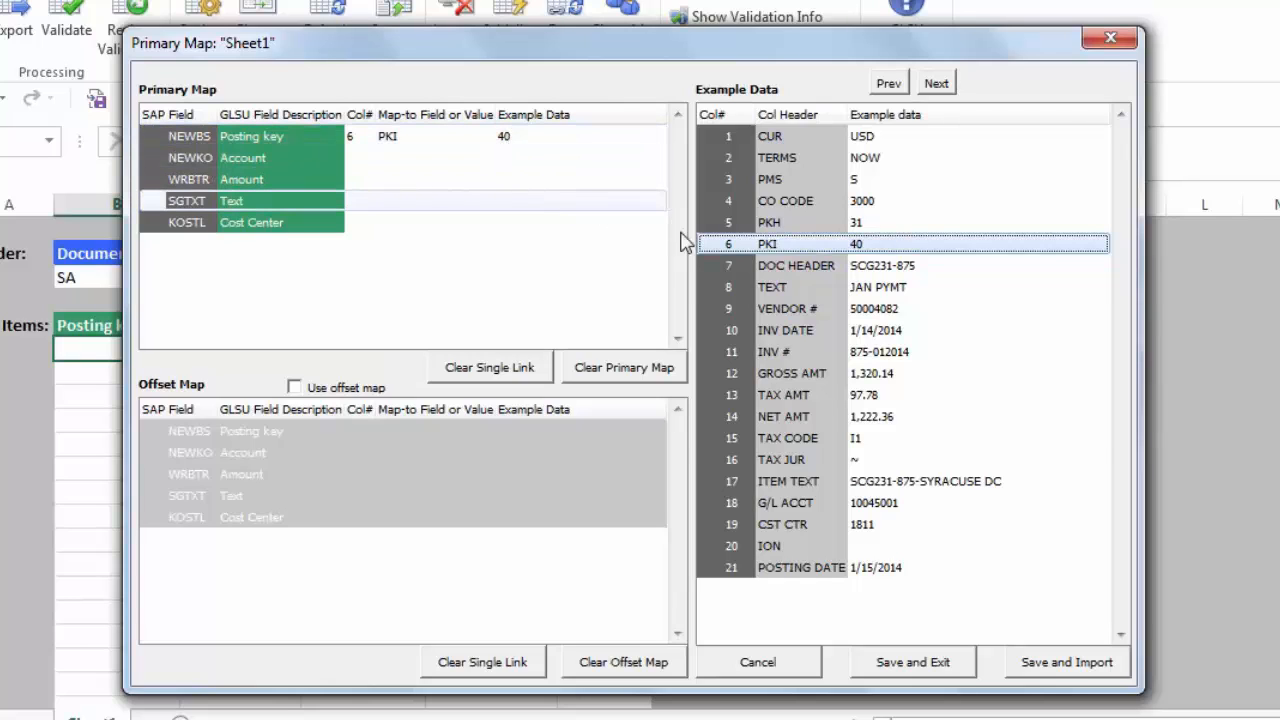
click(826, 511)
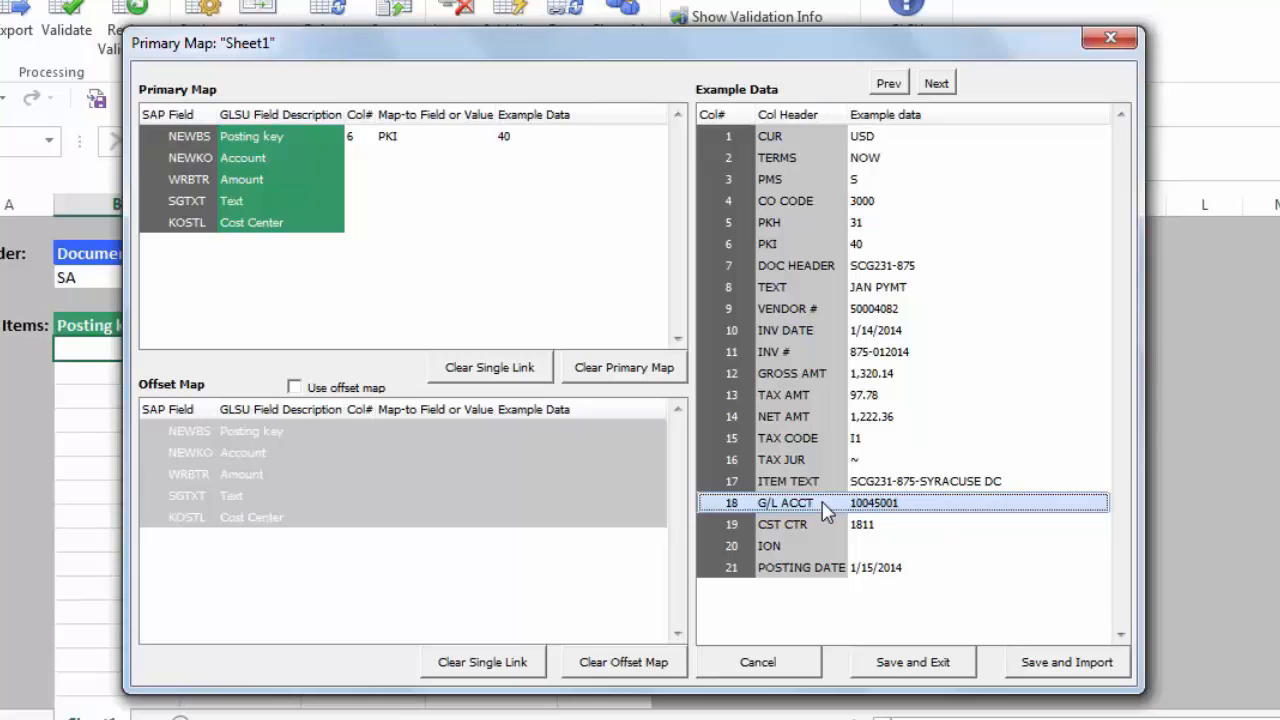
drag(826, 512, 455, 158)
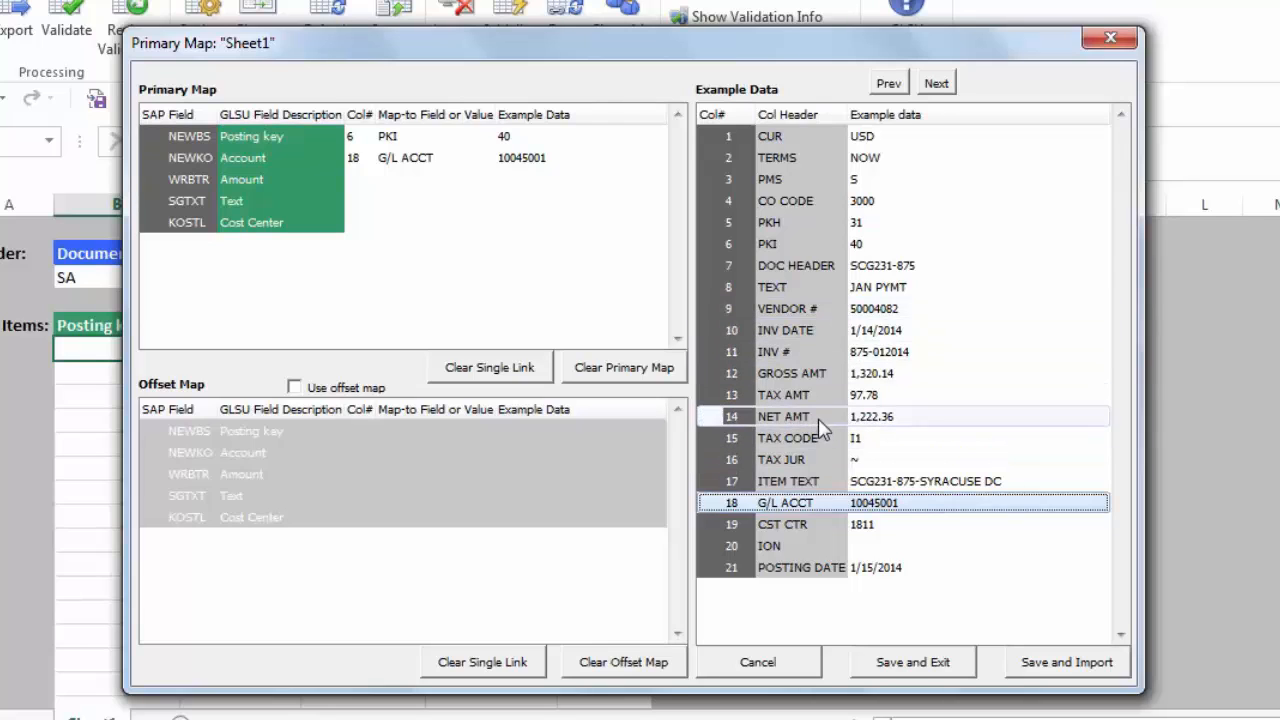
drag(812, 422, 521, 193)
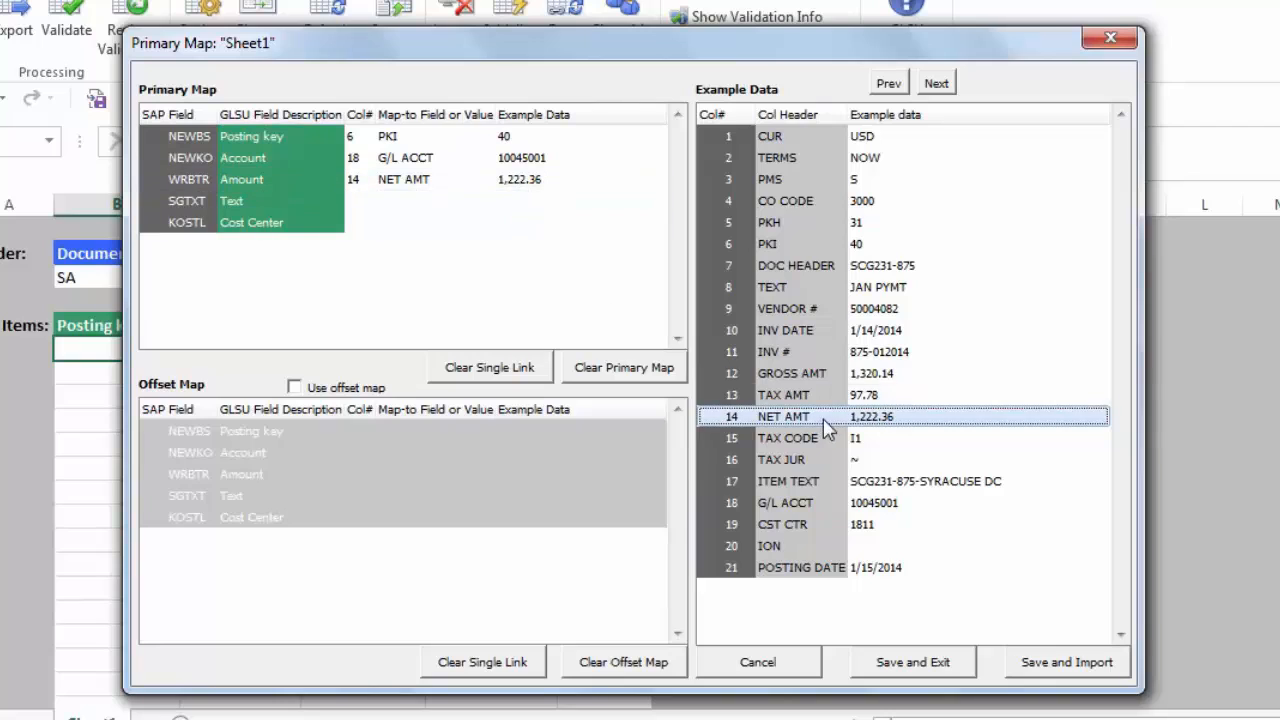
drag(822, 485, 479, 195)
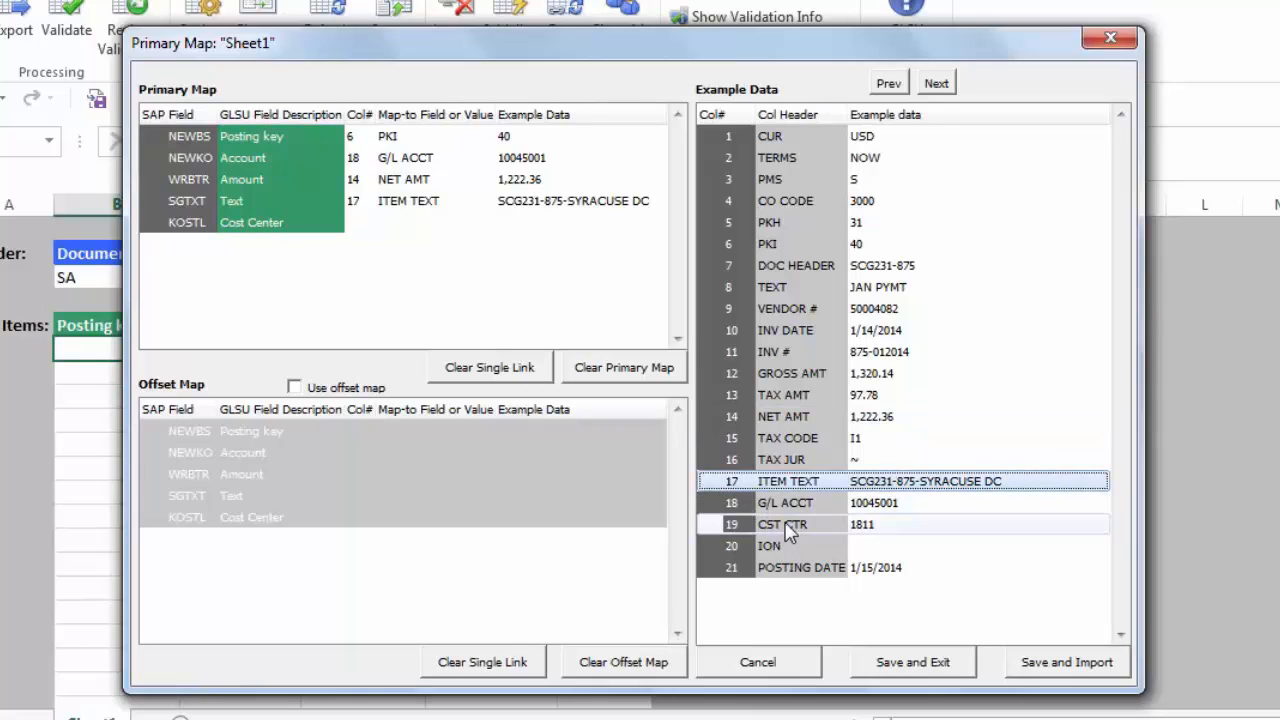
drag(787, 526, 477, 221)
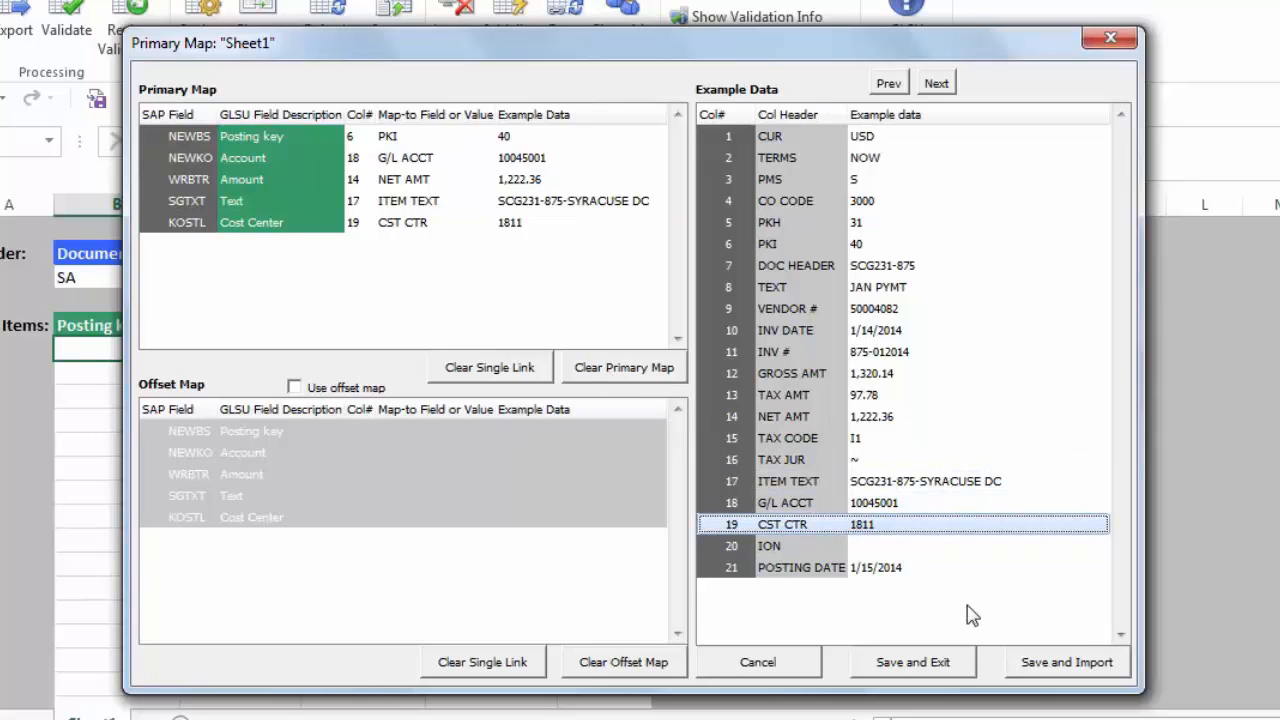
- Save the mapping and import all records, clearing the existing line items
click(1068, 662)
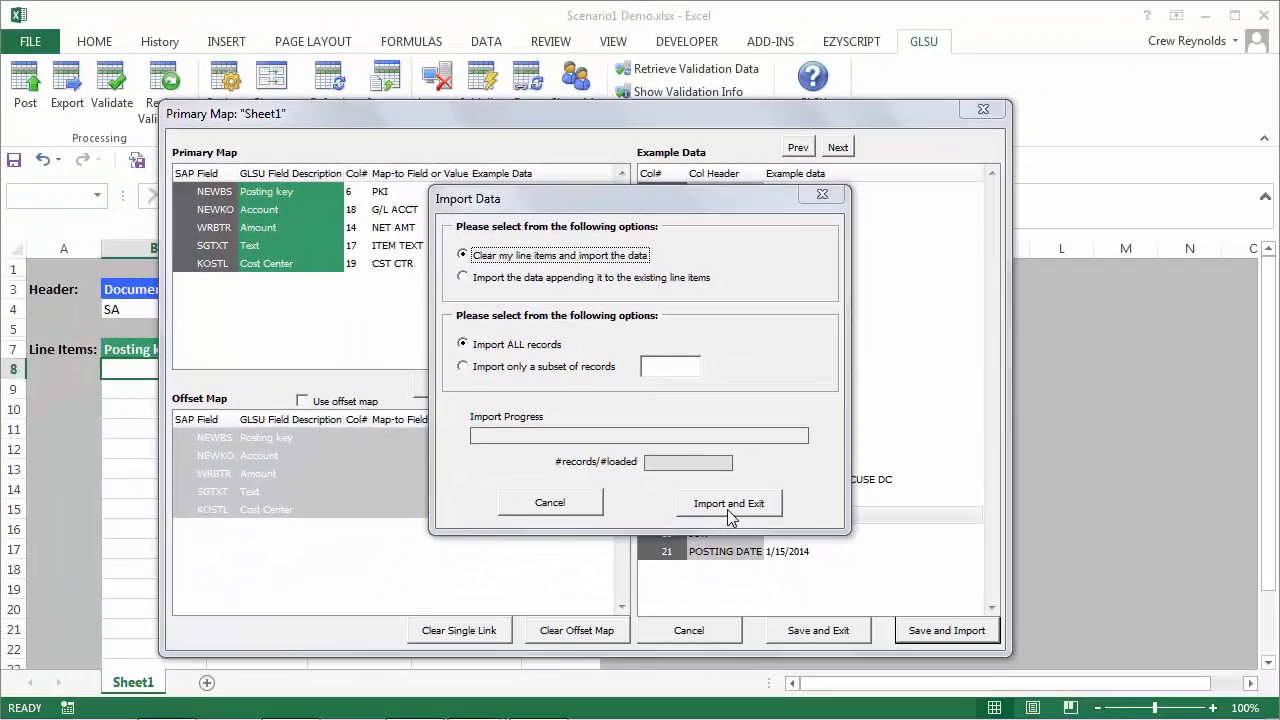
click(729, 505)
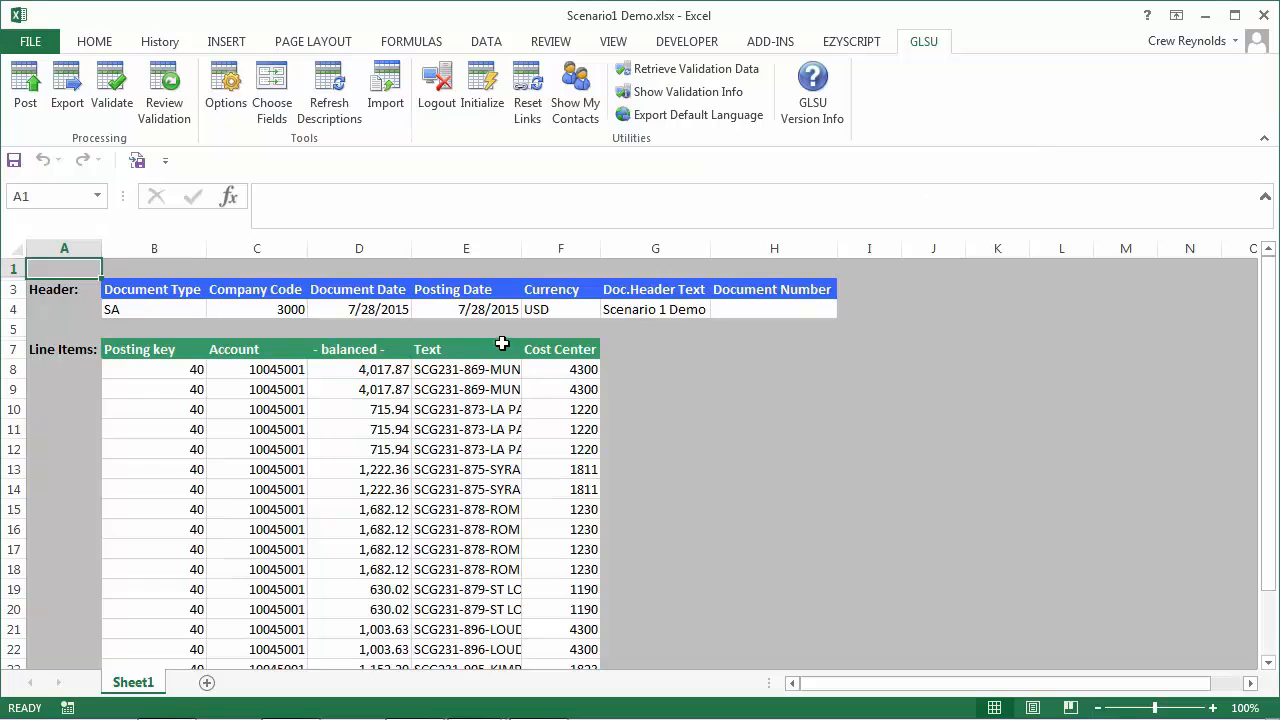
- Review the imported line items from the first row to the OFFSET row, along with the document header
scroll(636, 390, down, 4)
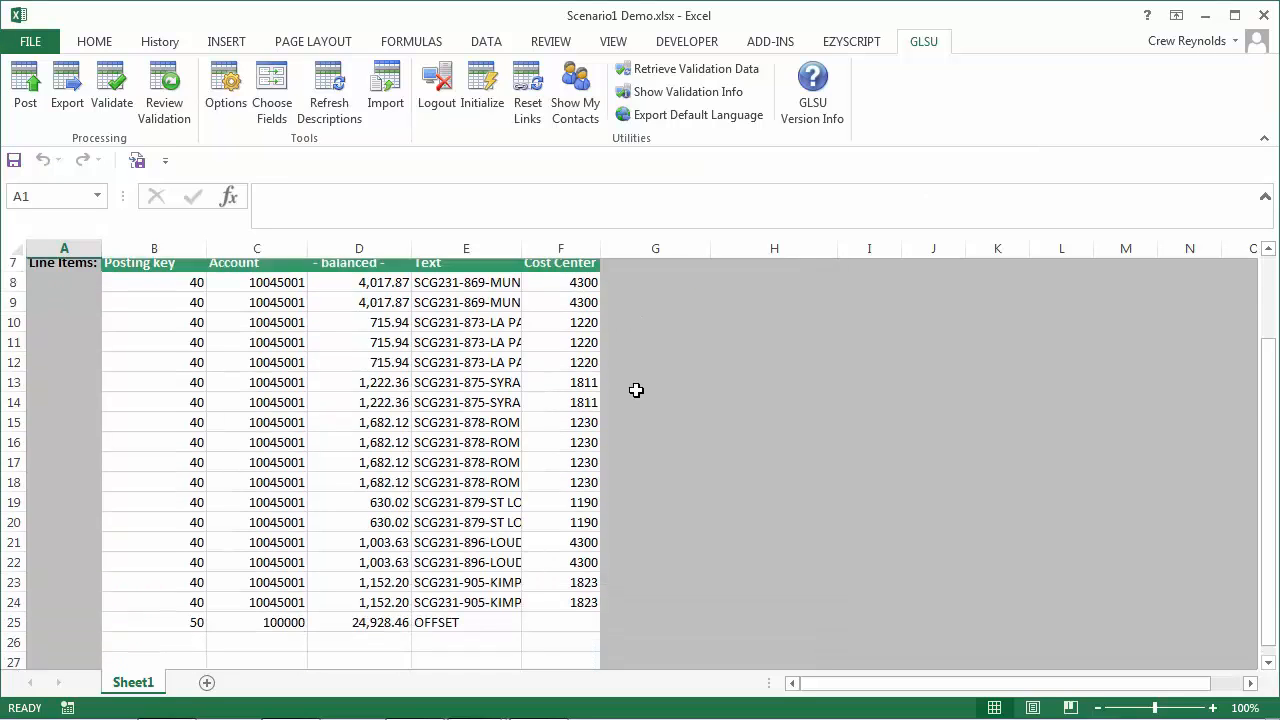
scroll(636, 390, up, 4)
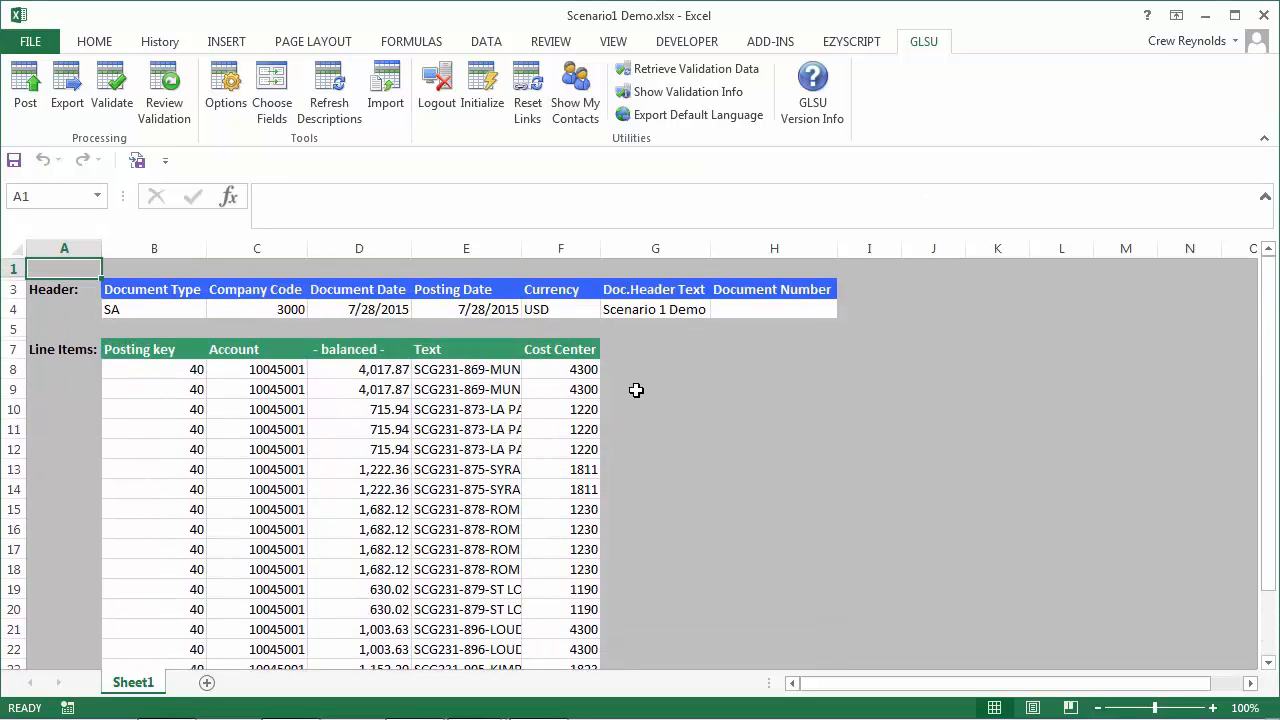
scroll(636, 390, down, 4)
scroll(636, 390, up, 2)
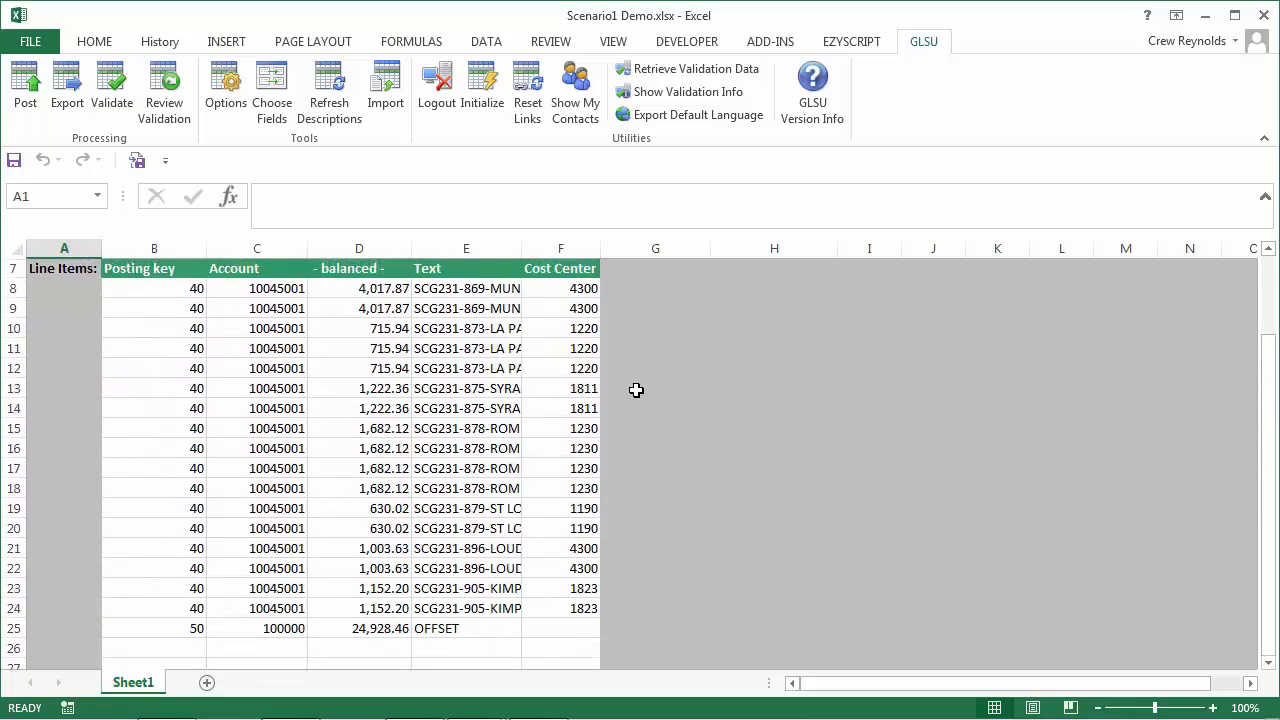
scroll(636, 390, up, 1)
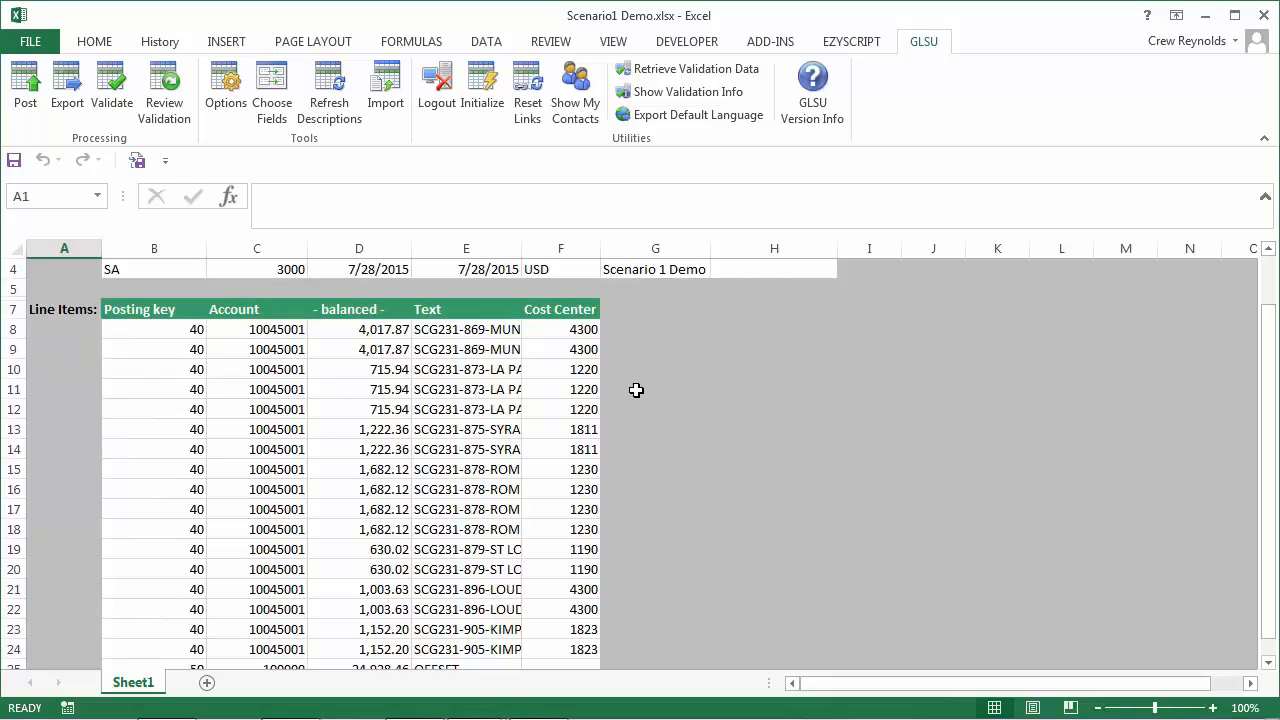
scroll(636, 390, up, 1)
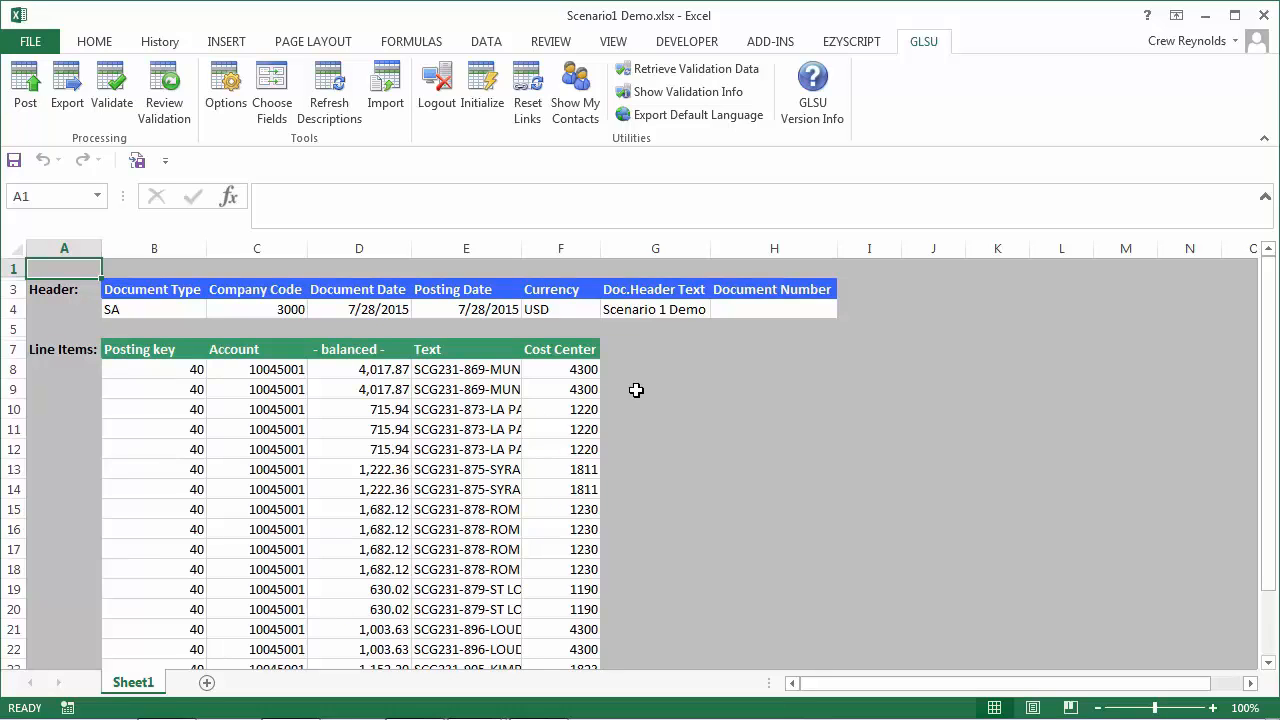
scroll(636, 390, down, 2)
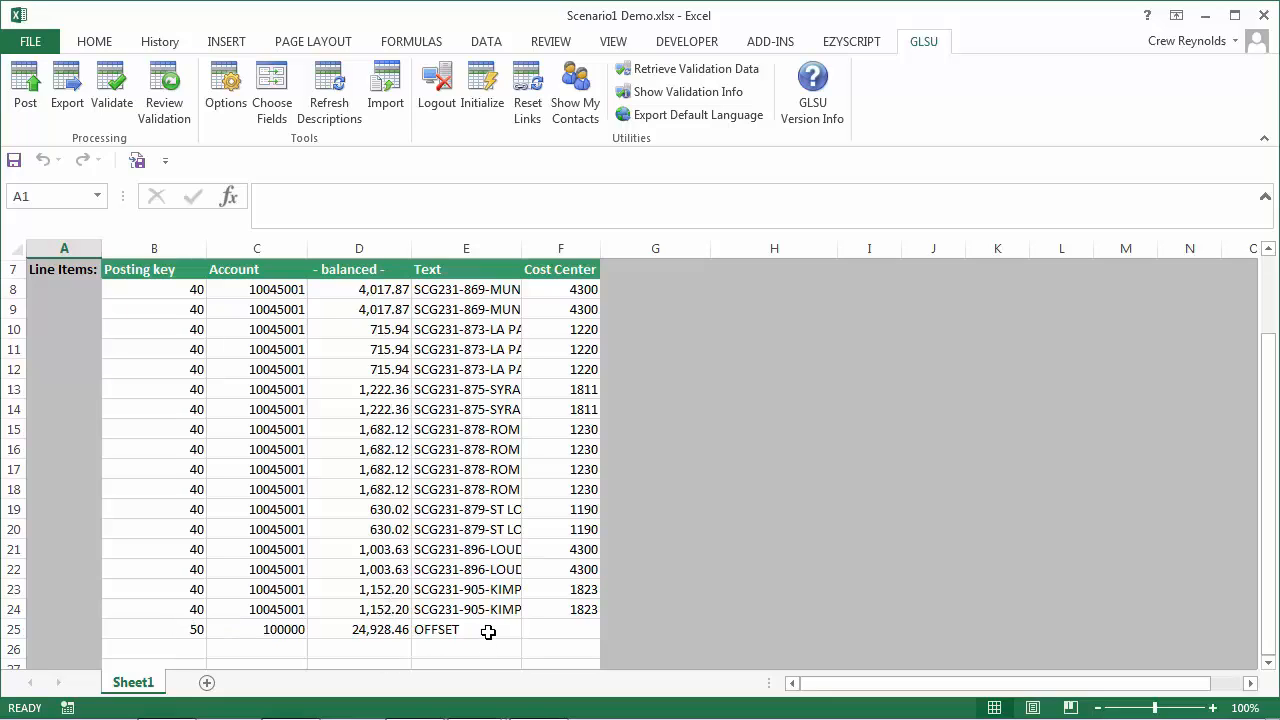
scroll(488, 632, up, 2)
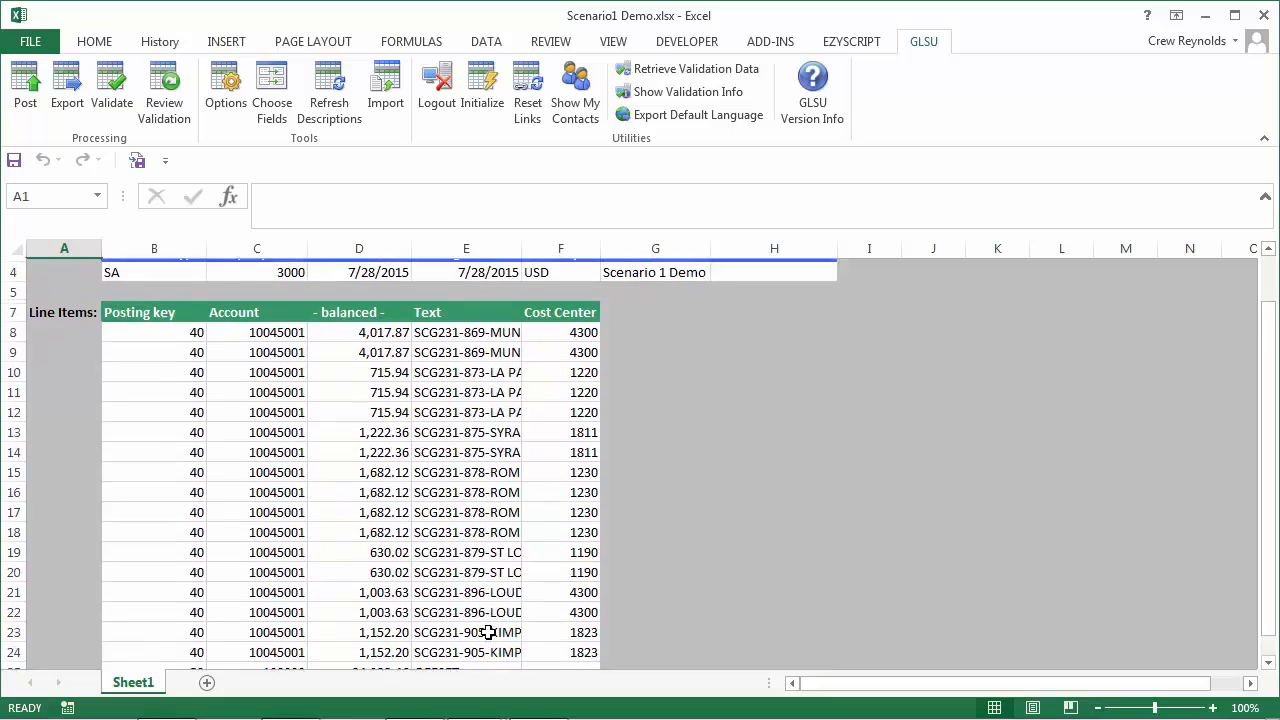
- Validate the Scenario 1 entry, logging on to the 2Z Option Int ZD2 6.06 Portal system with the SAP password
click(110, 100)
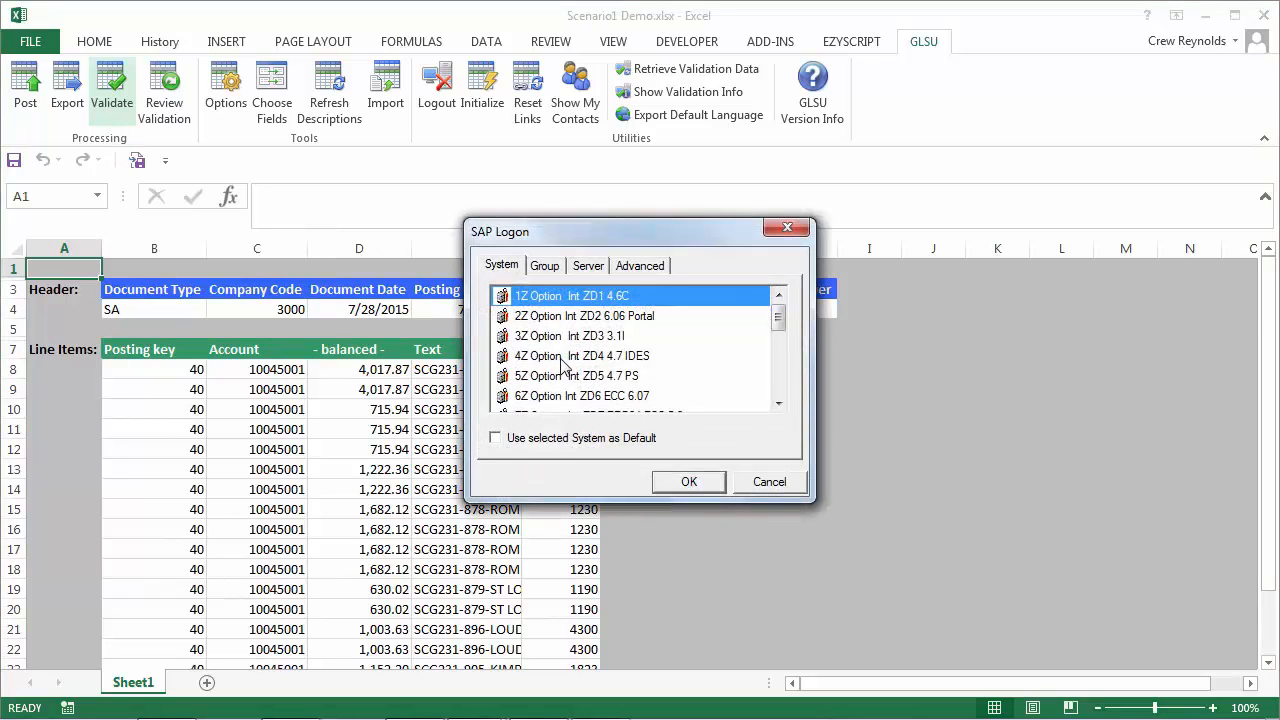
double_click(571, 316)
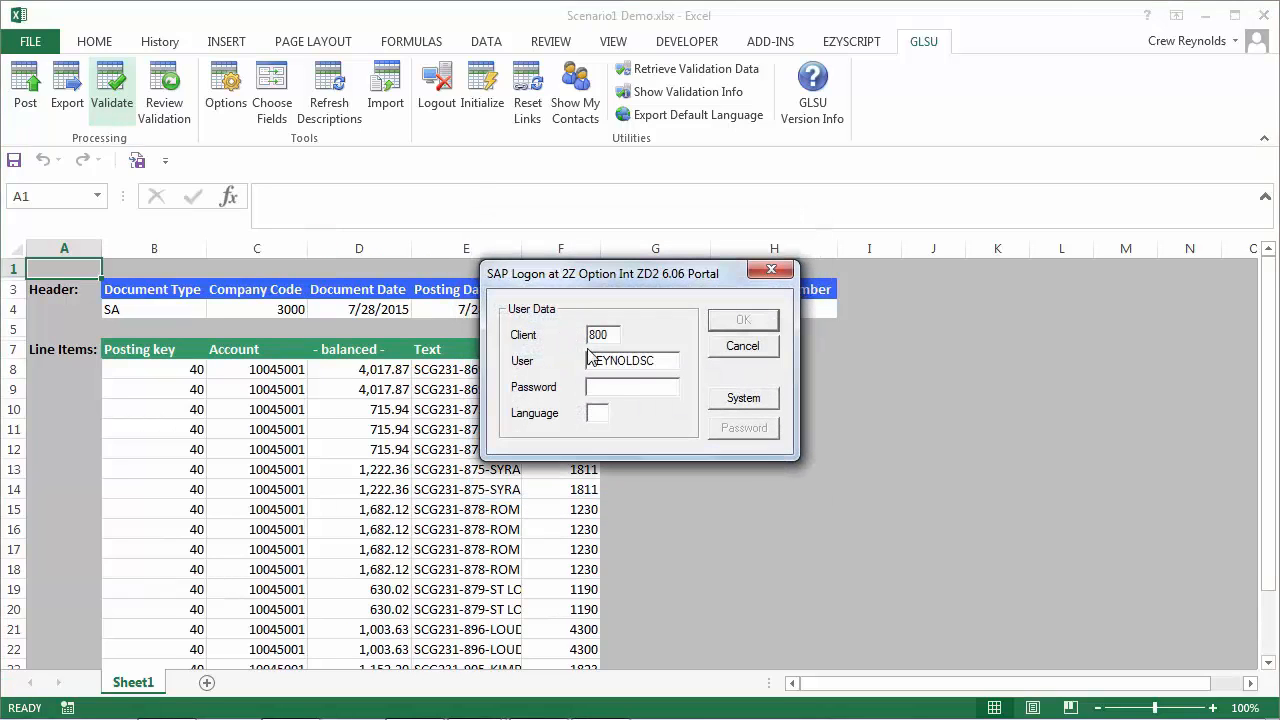
click(625, 388)
text(********)
key(Return)
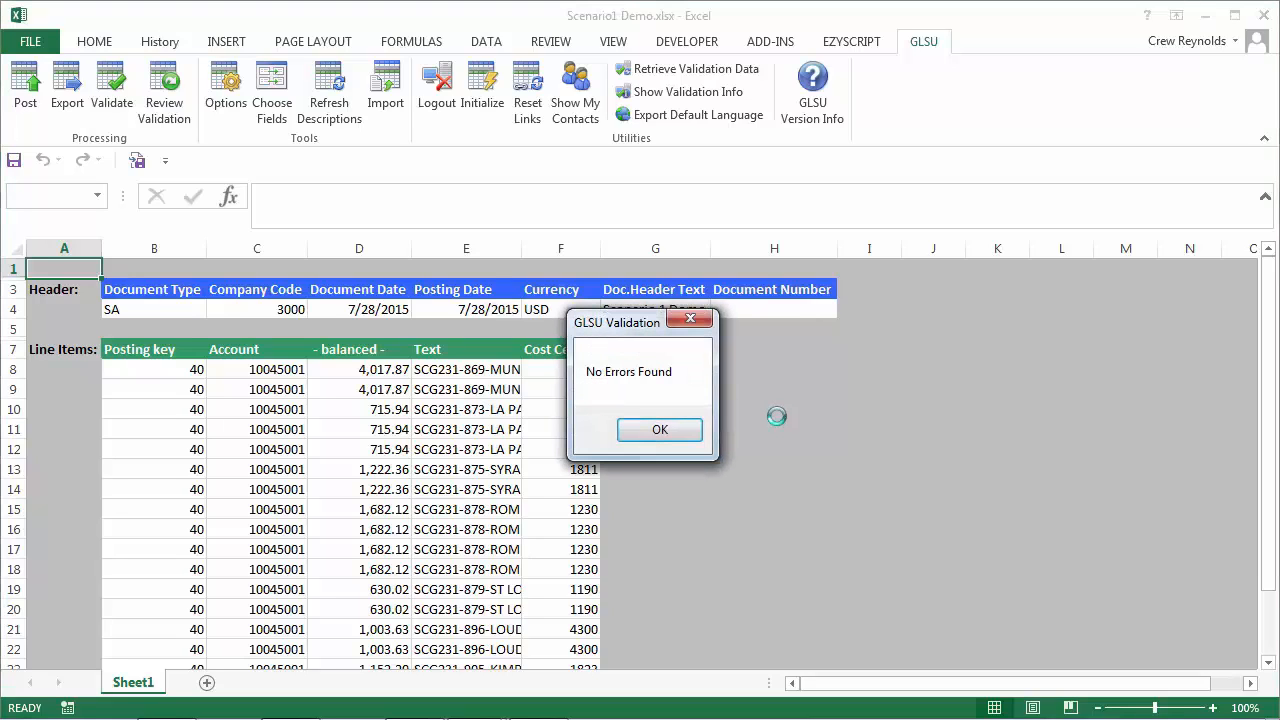
click(656, 431)
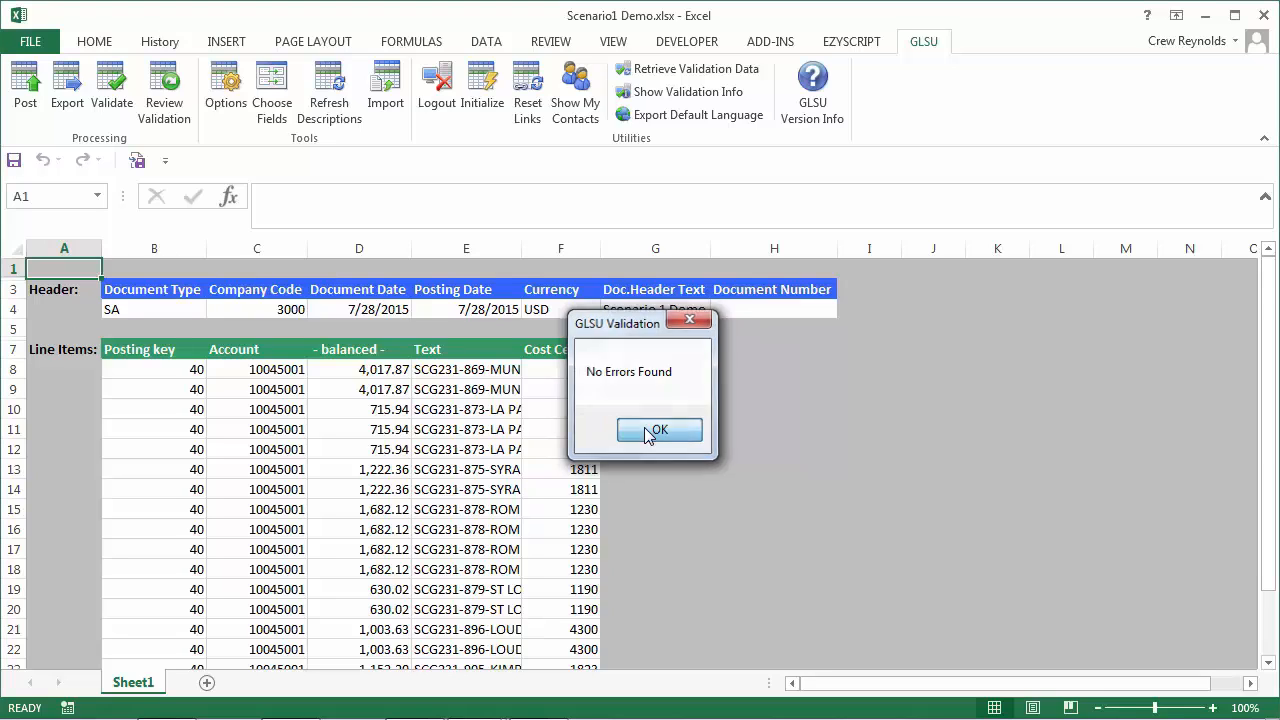
- Post the Scenario 1 journal entry to SAP without attaching the workbook, and close the posting results
click(30, 108)
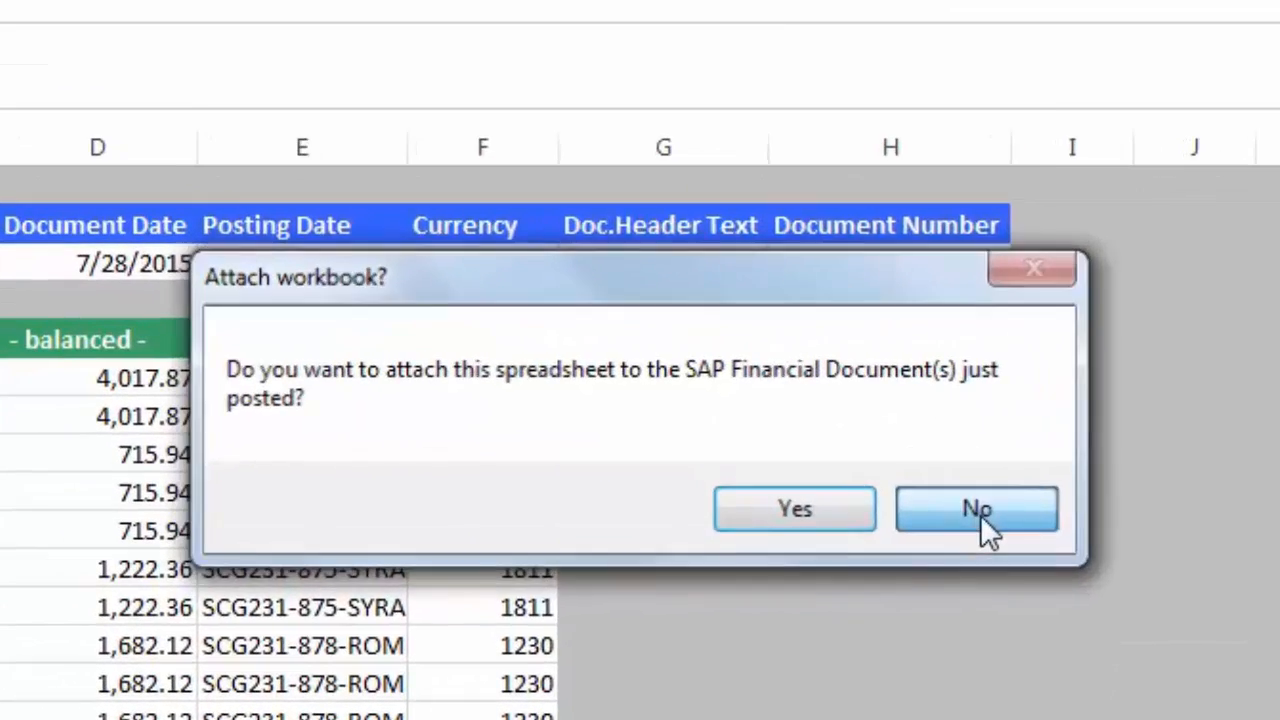
click(822, 443)
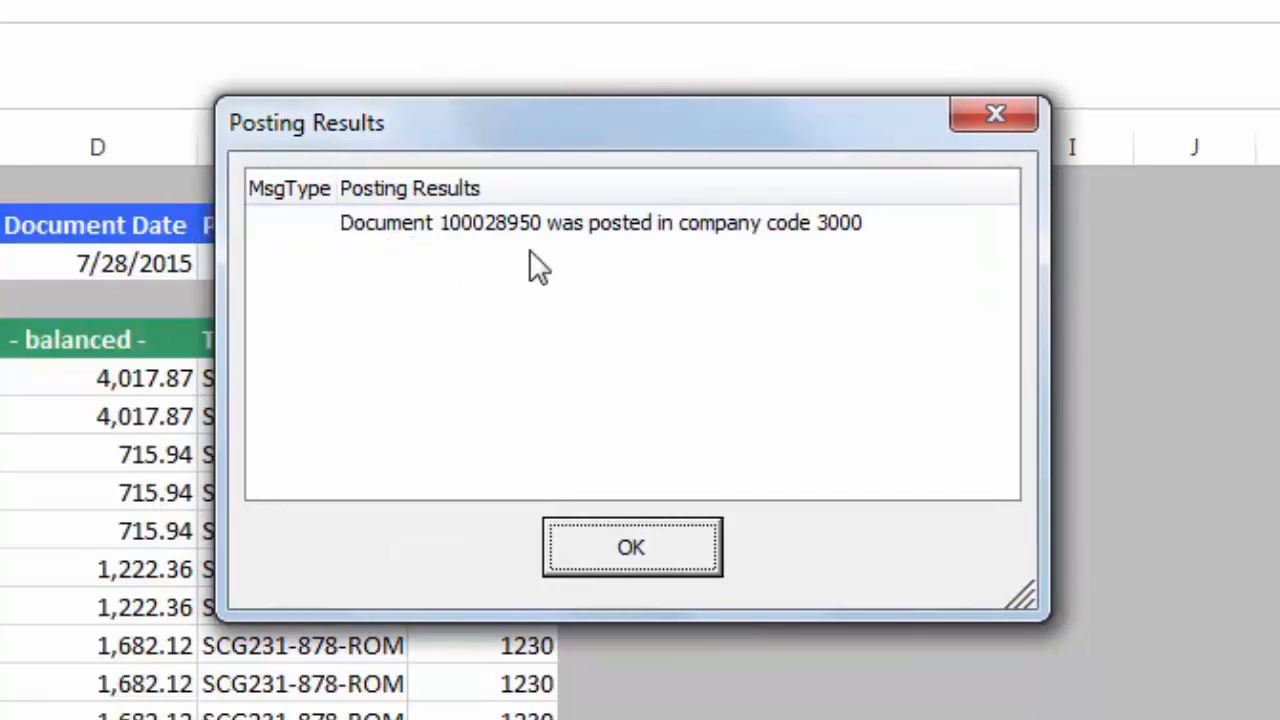
click(632, 548)
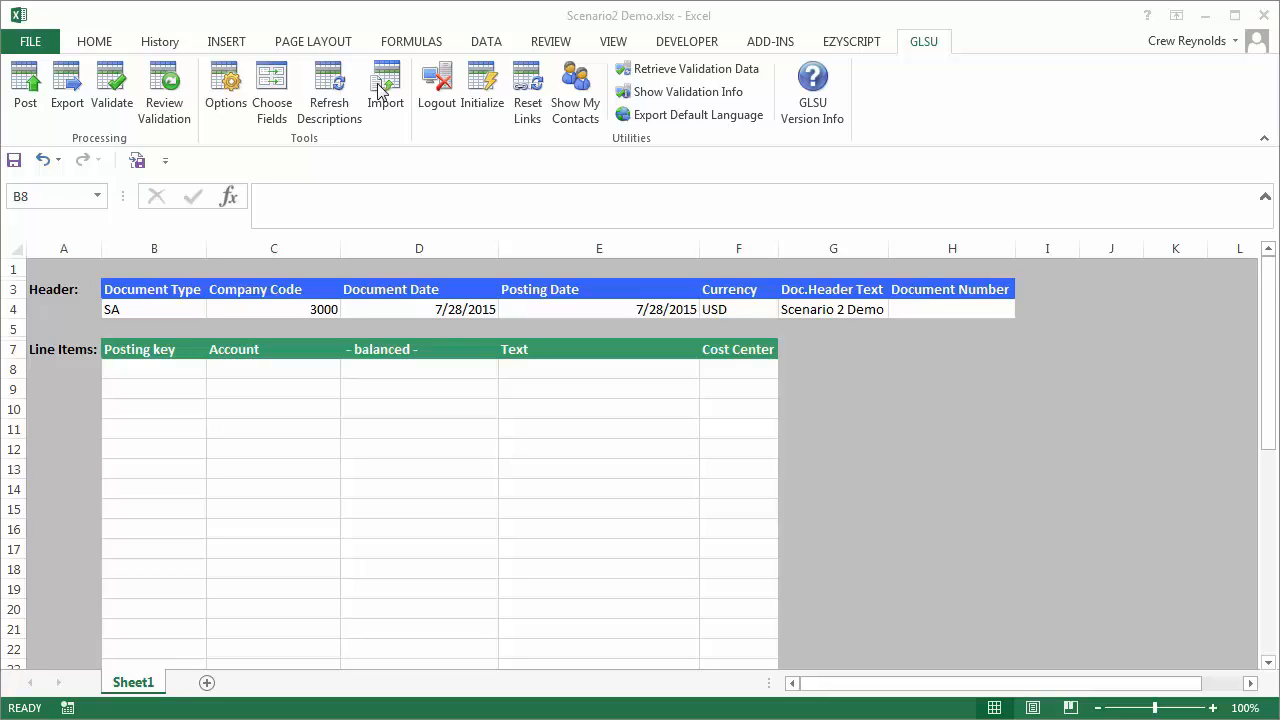
- Load SAP Extract 0201.csv as import data for Scenario2 Demo.xlsx and open its field mapping with the offset map enabled
click(380, 90)
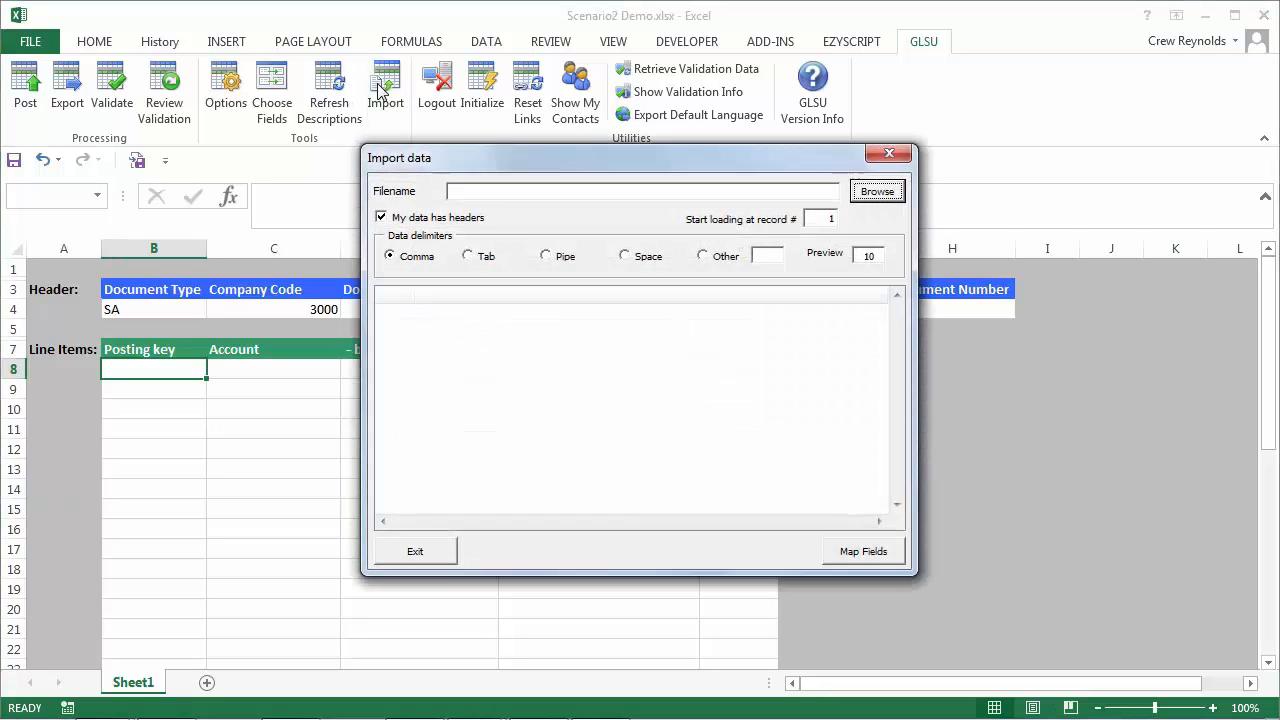
click(572, 192)
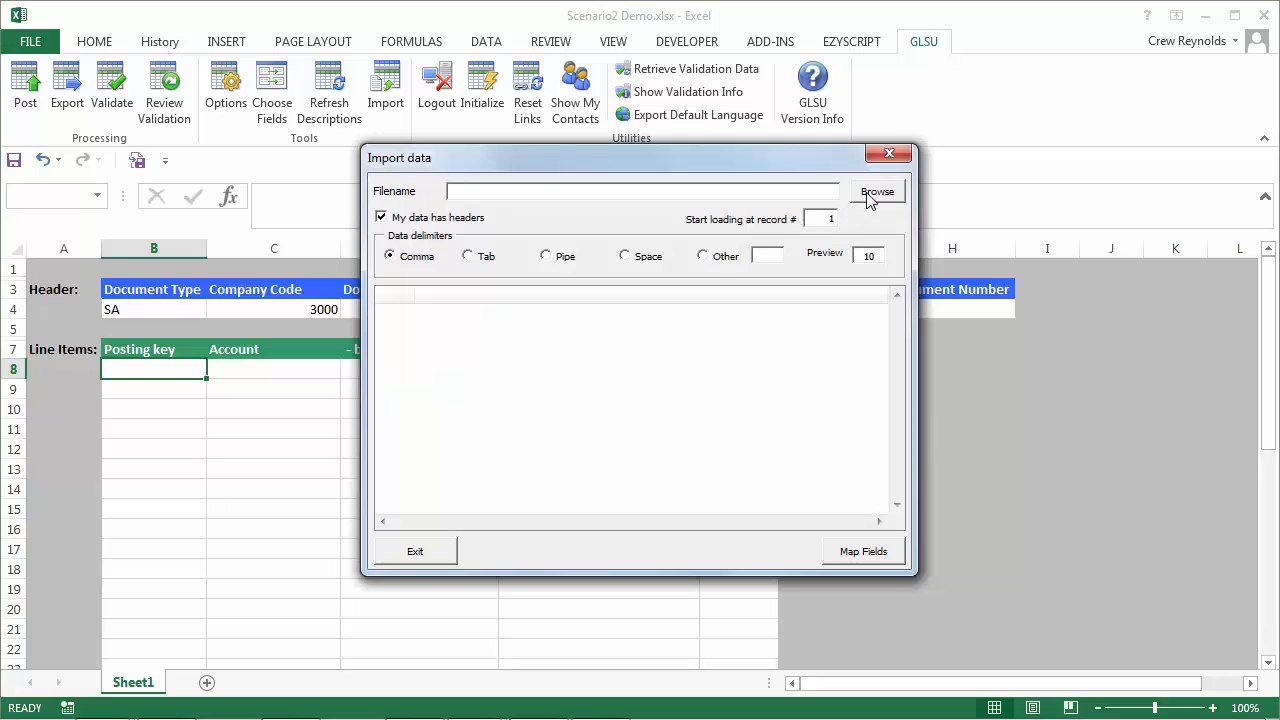
click(869, 196)
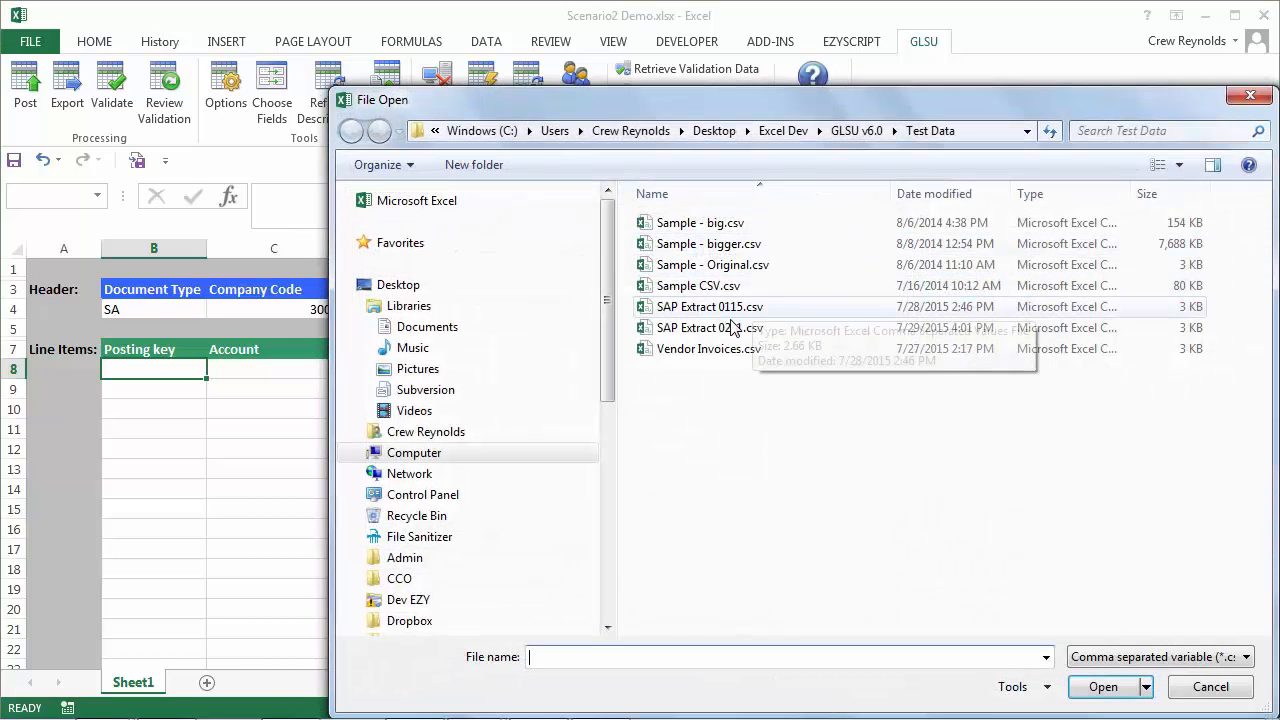
double_click(727, 333)
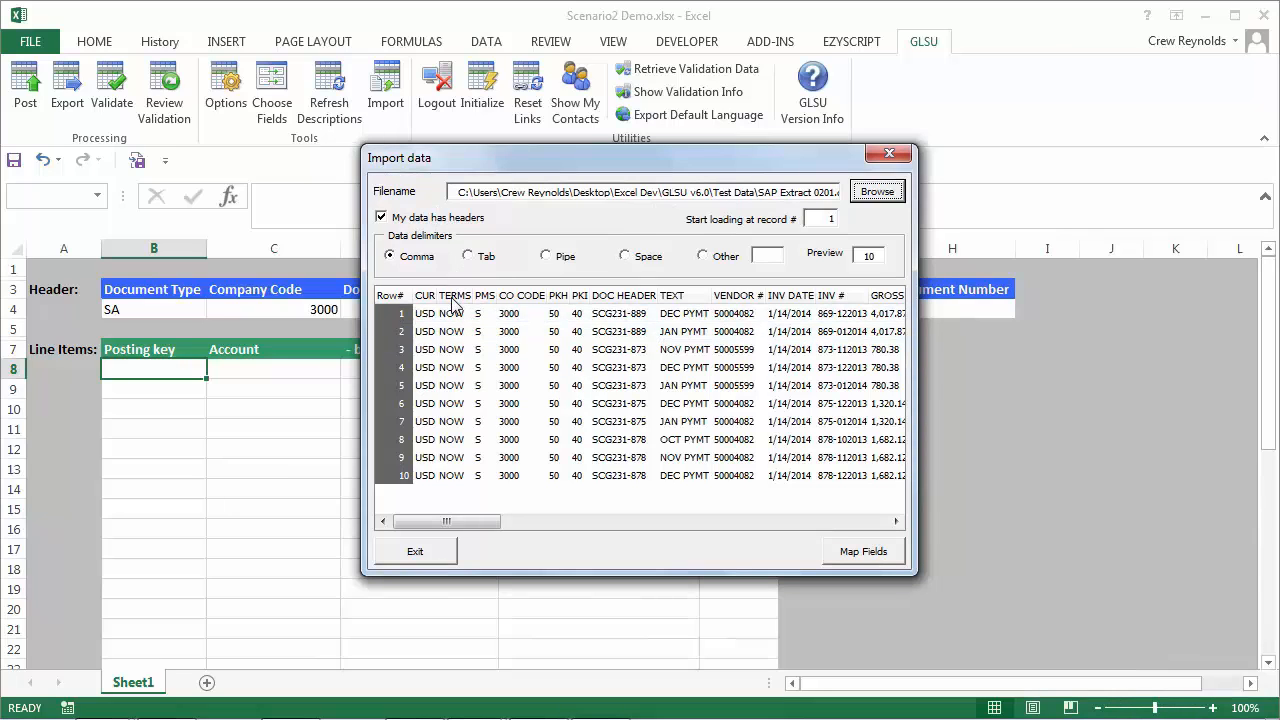
click(849, 559)
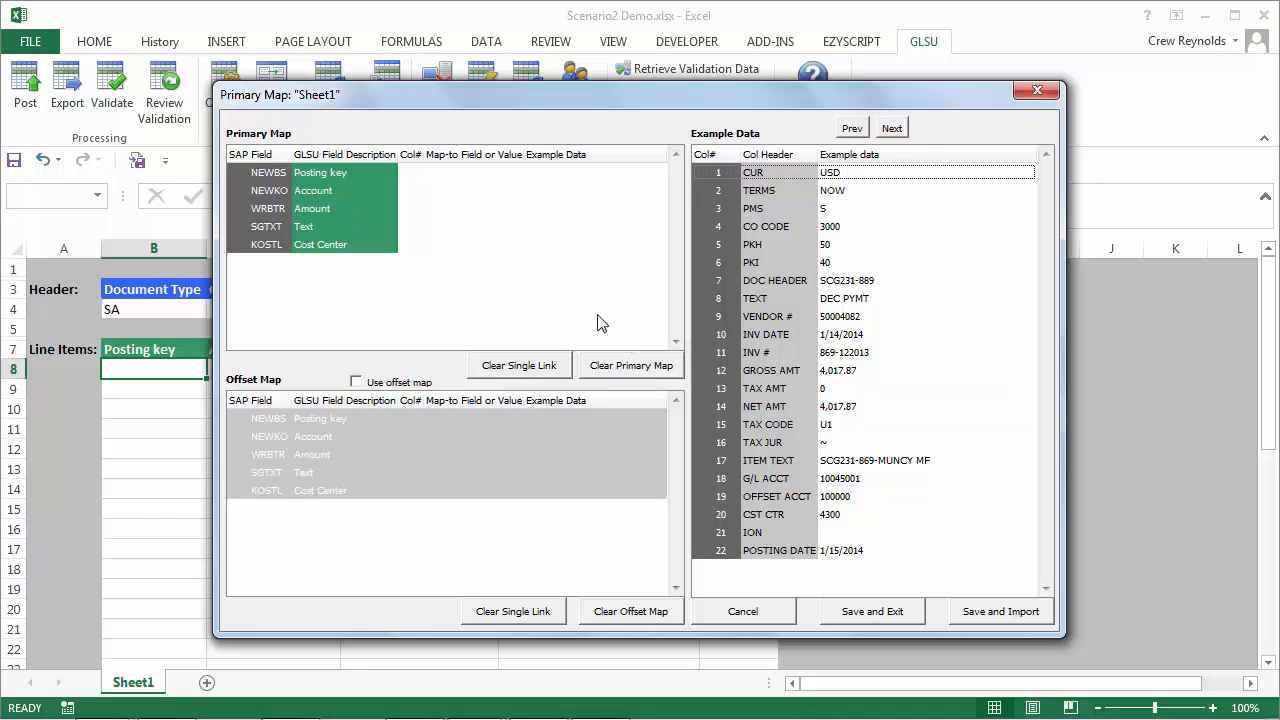
click(356, 382)
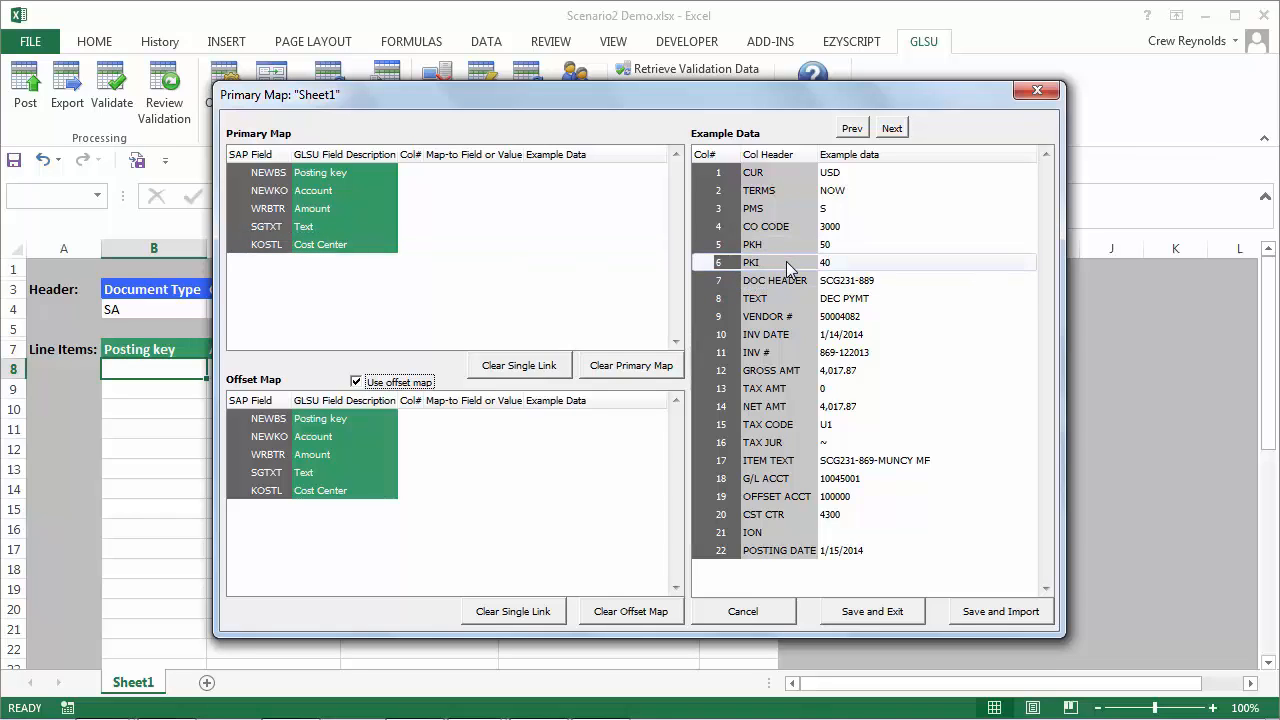
- In the primary map, link PKI to Posting key, G/L ACCT to Account, NET AMT to Amount, ITEM TEXT to Text and CST CTR to Cost Center
drag(786, 261, 527, 177)
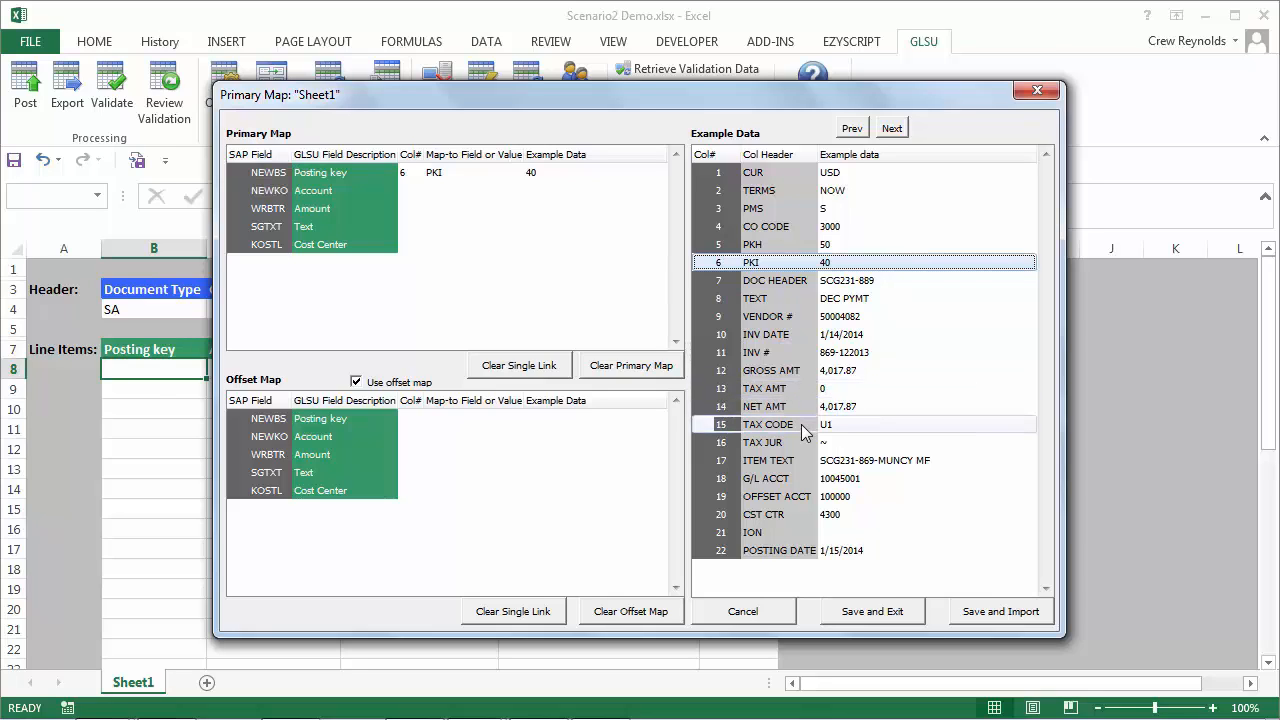
click(795, 478)
drag(781, 479, 507, 195)
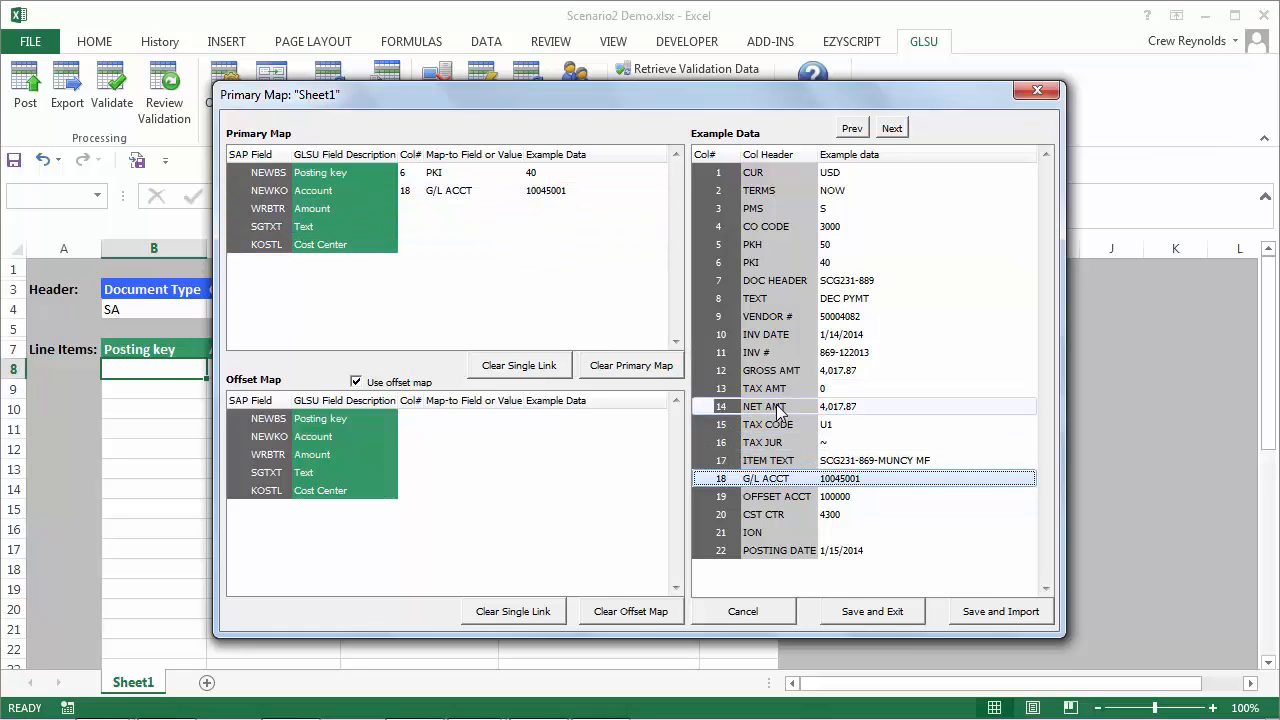
drag(781, 406, 509, 210)
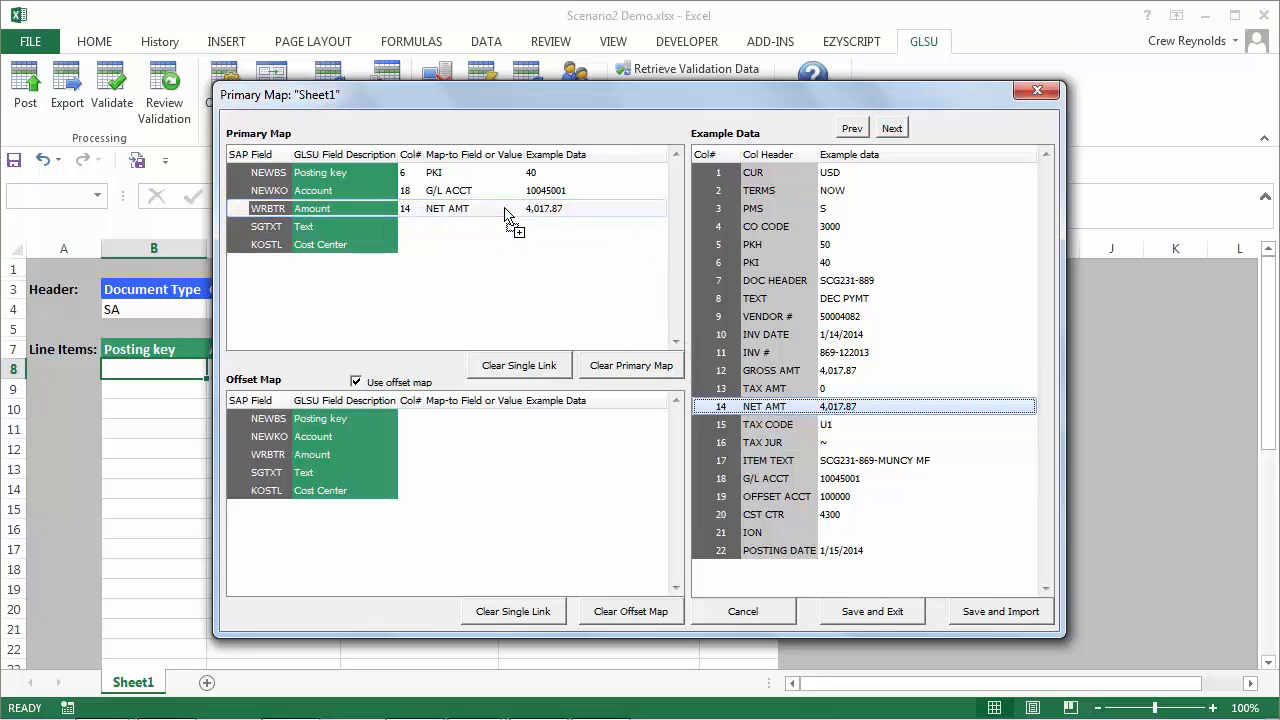
drag(797, 460, 541, 228)
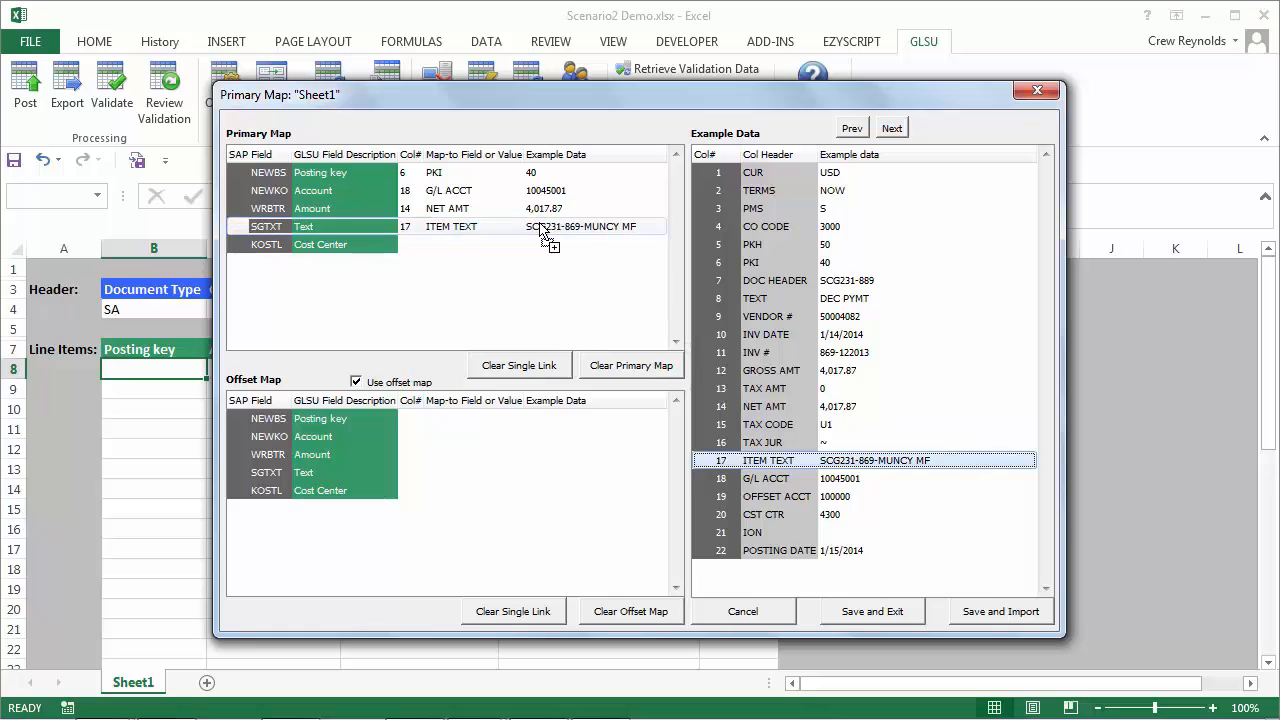
click(791, 515)
drag(791, 518, 560, 248)
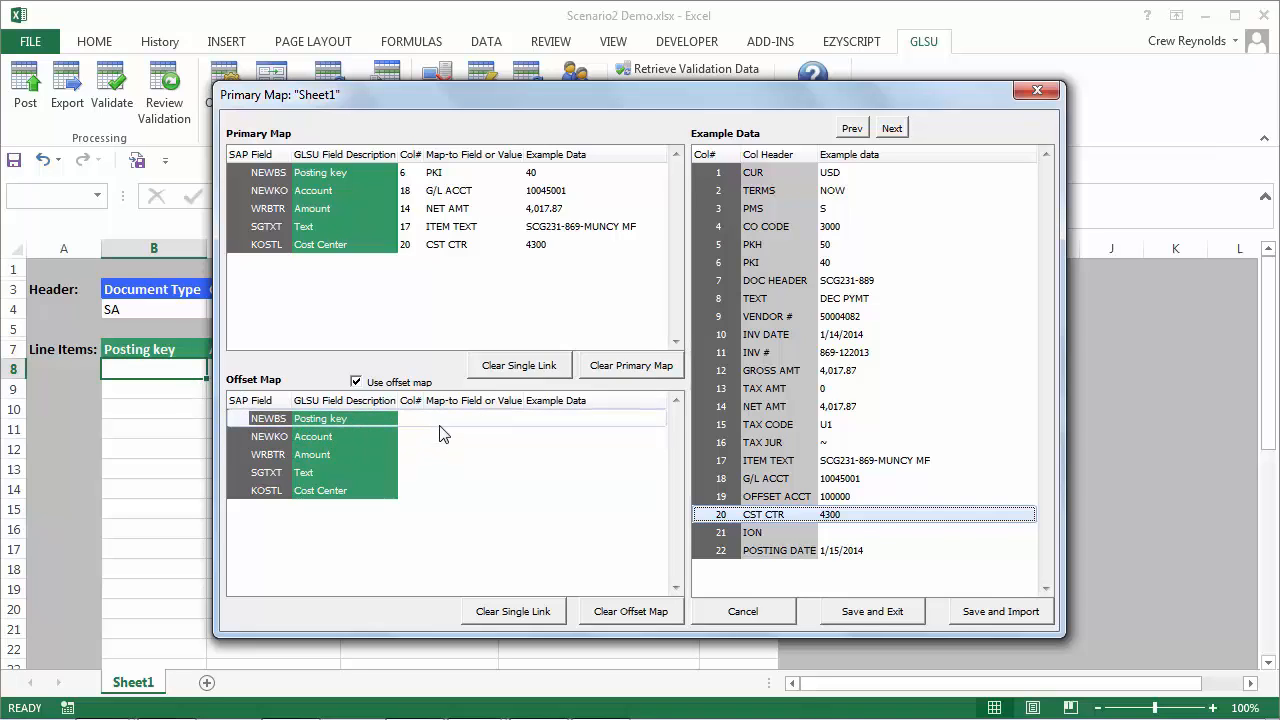
- In the offset map, link PKH to Posting key, OFFSET ACCT to Account and NET AMT to Amount
drag(781, 243, 478, 424)
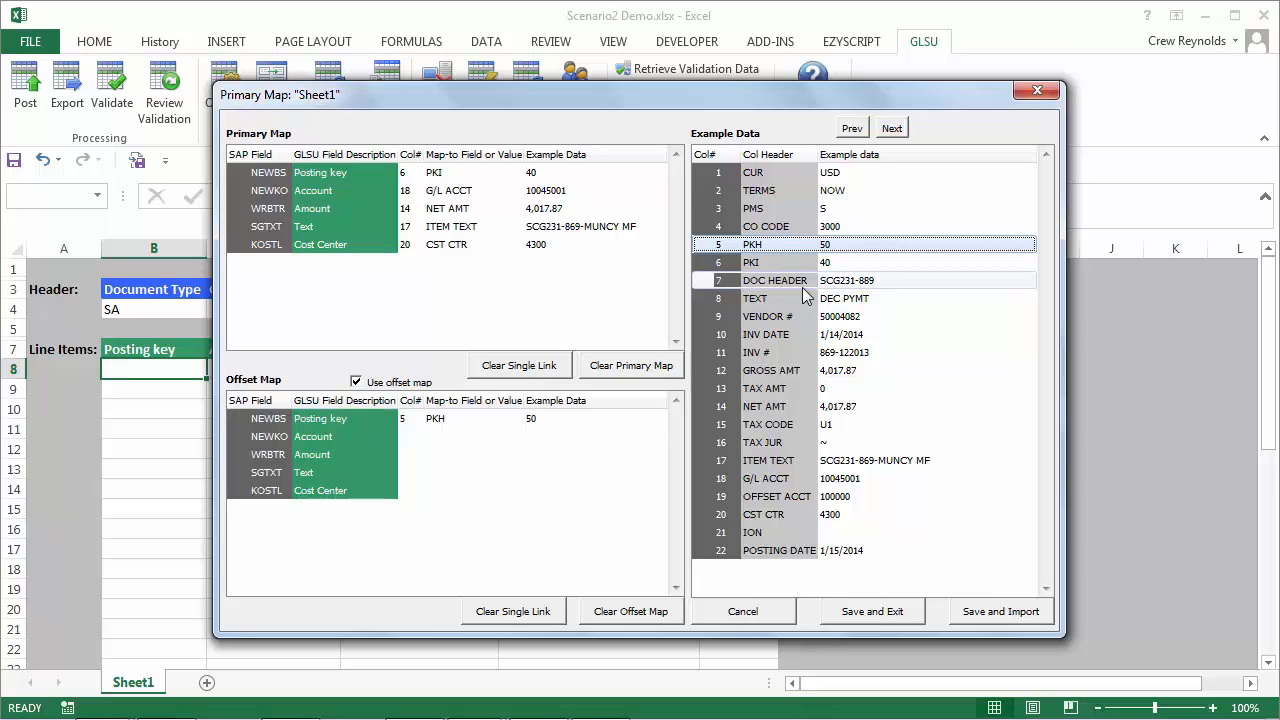
click(810, 499)
drag(810, 503, 496, 440)
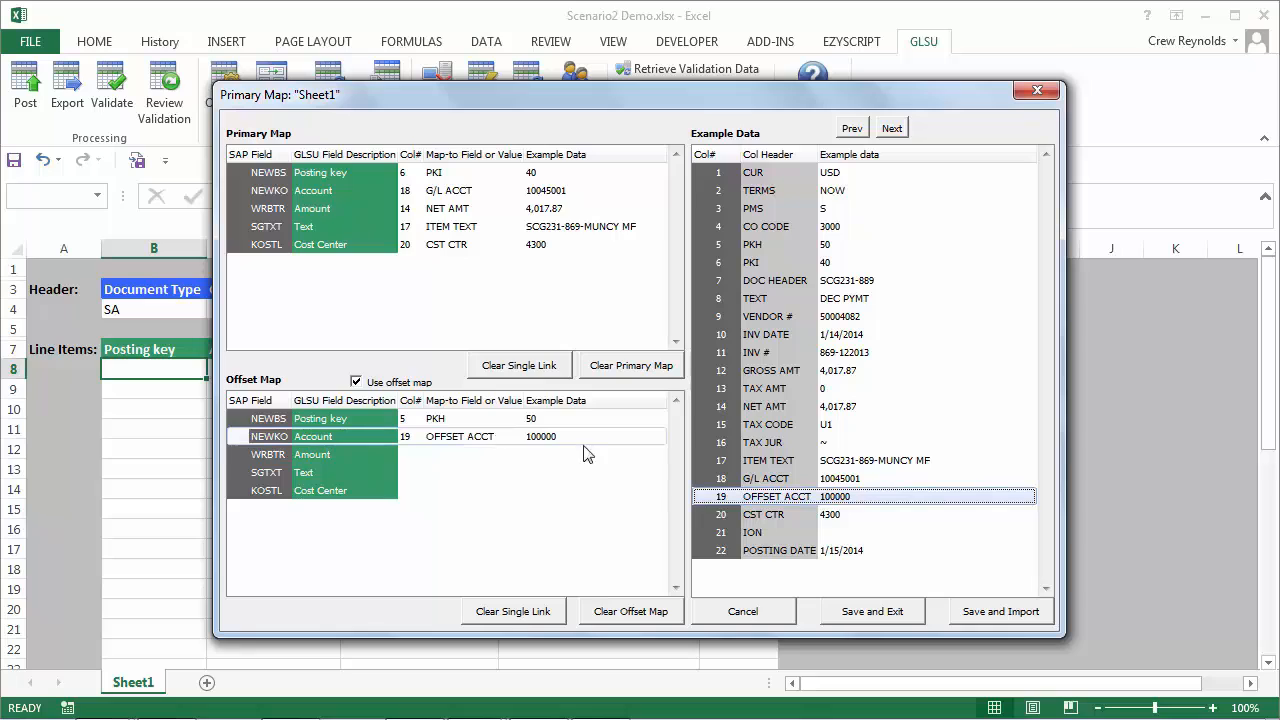
click(780, 408)
drag(780, 408, 545, 462)
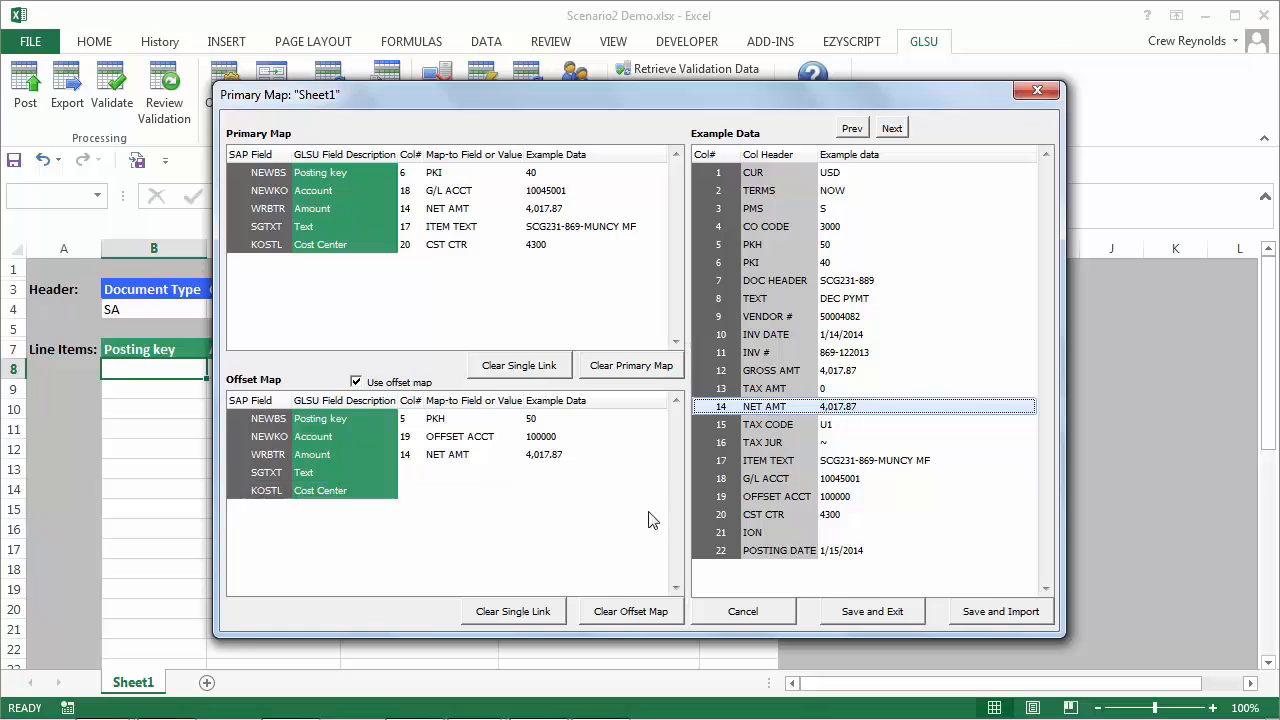
- Save the primary and offset maps and import all records, clearing the existing line items
click(1003, 613)
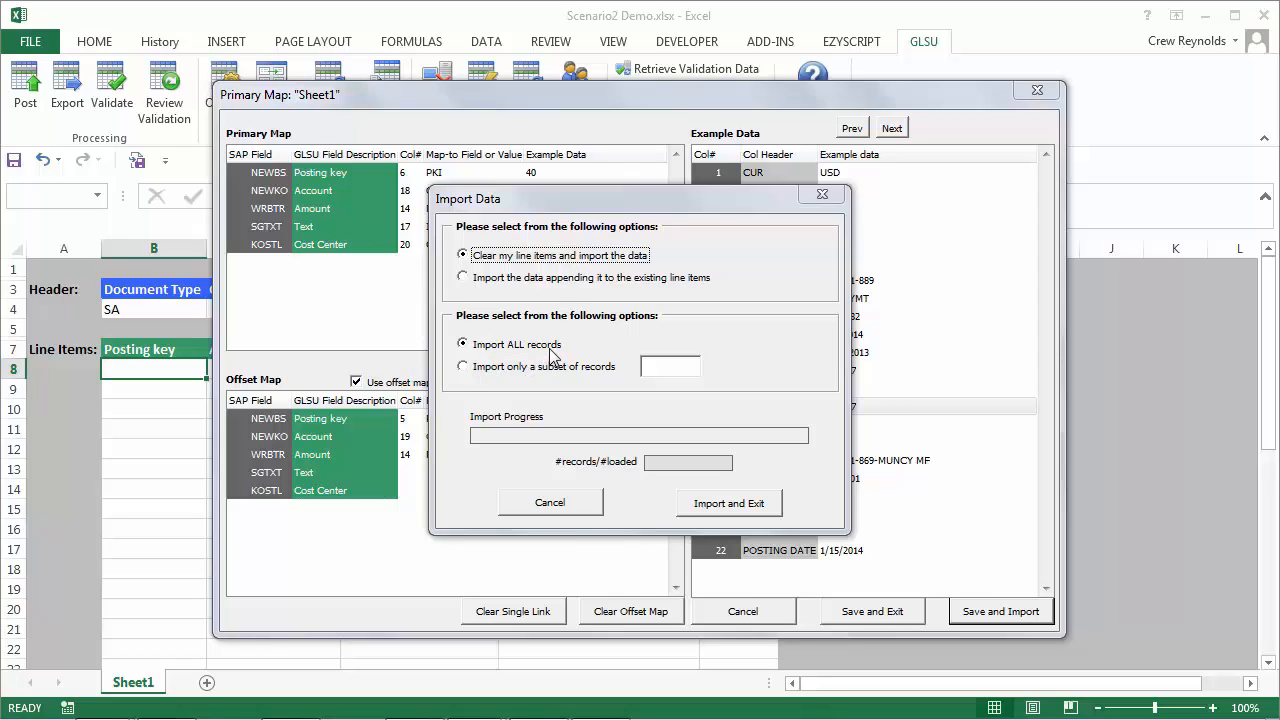
click(732, 509)
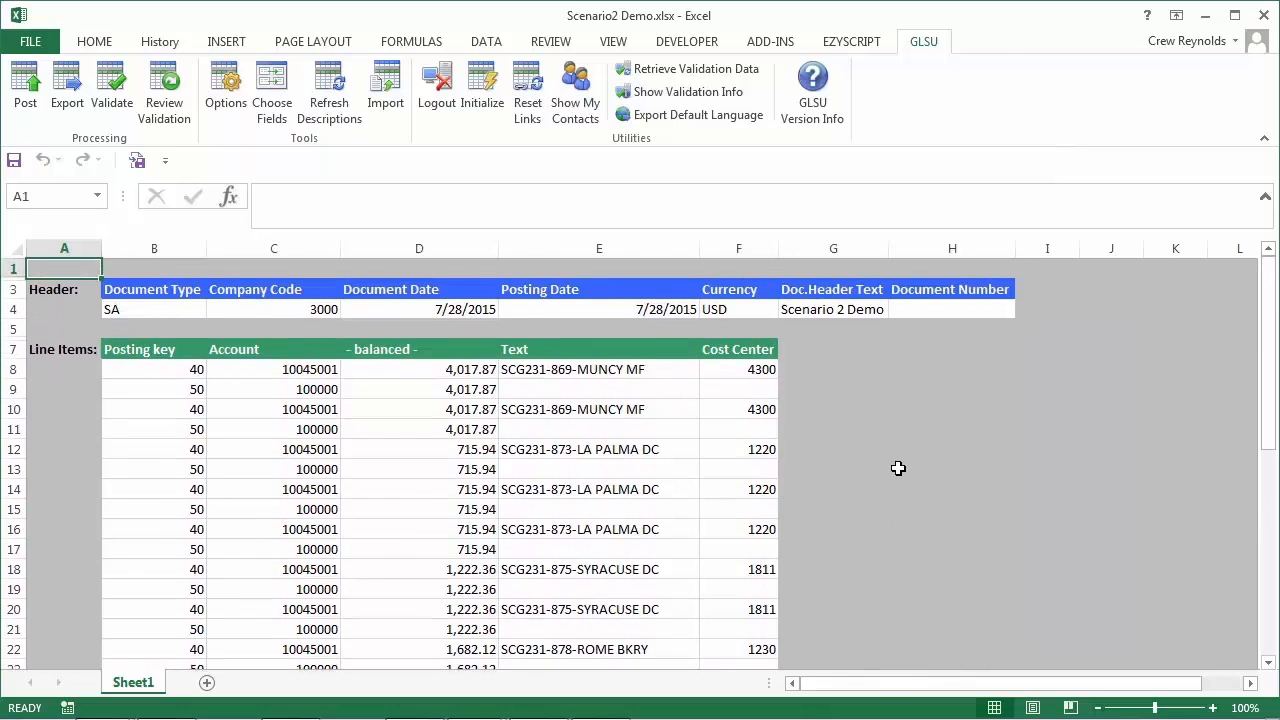
- Check the first imported line item, the offset row beneath it and the balance formula above the amounts
scroll(898, 468, down, 1)
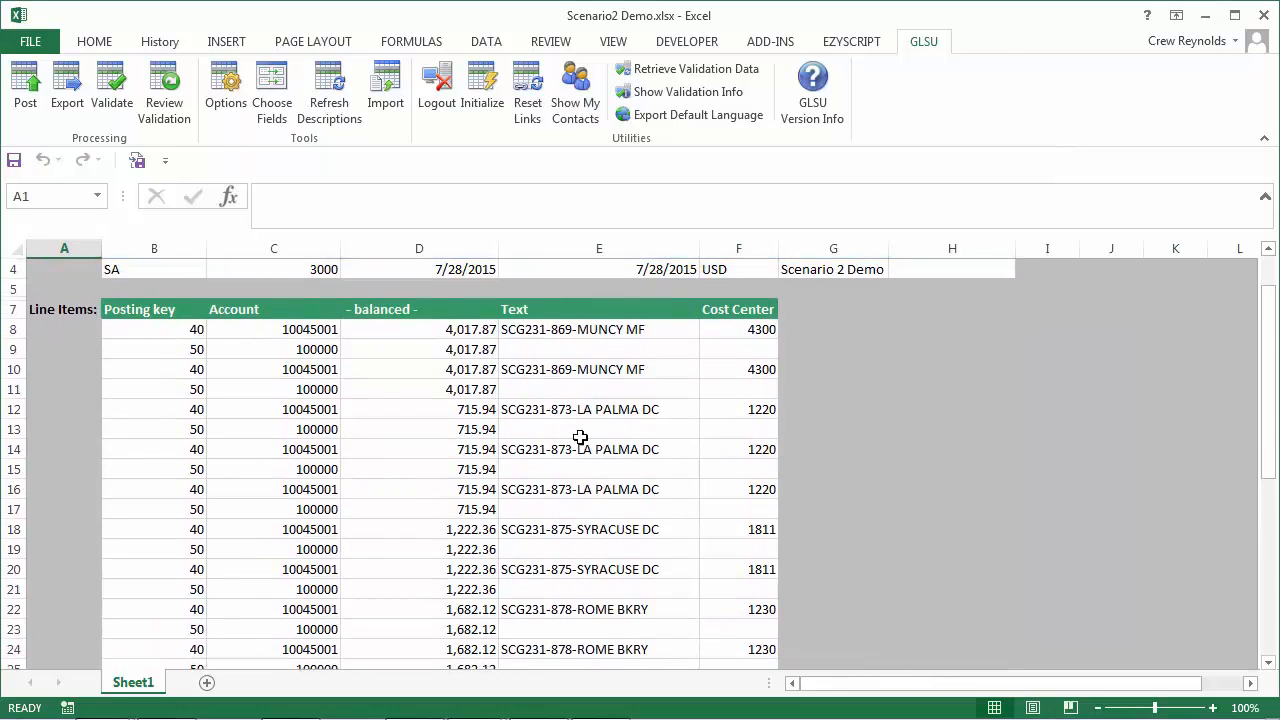
click(157, 328)
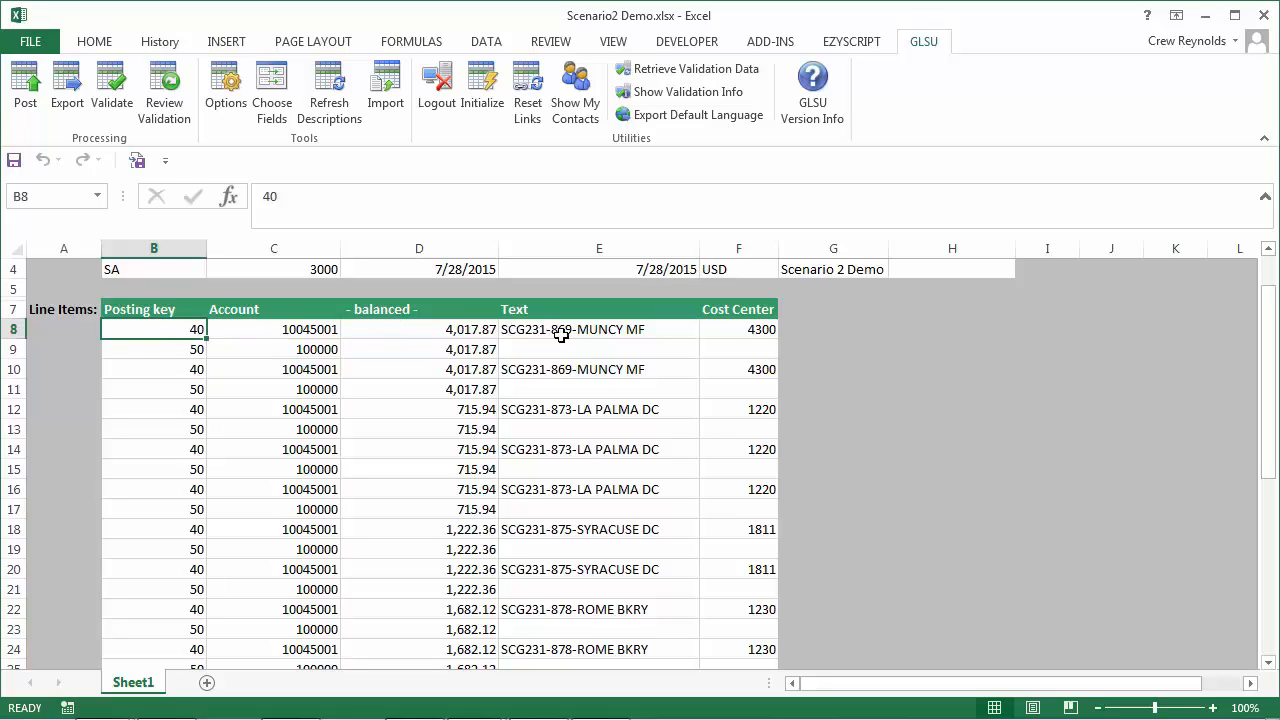
click(160, 351)
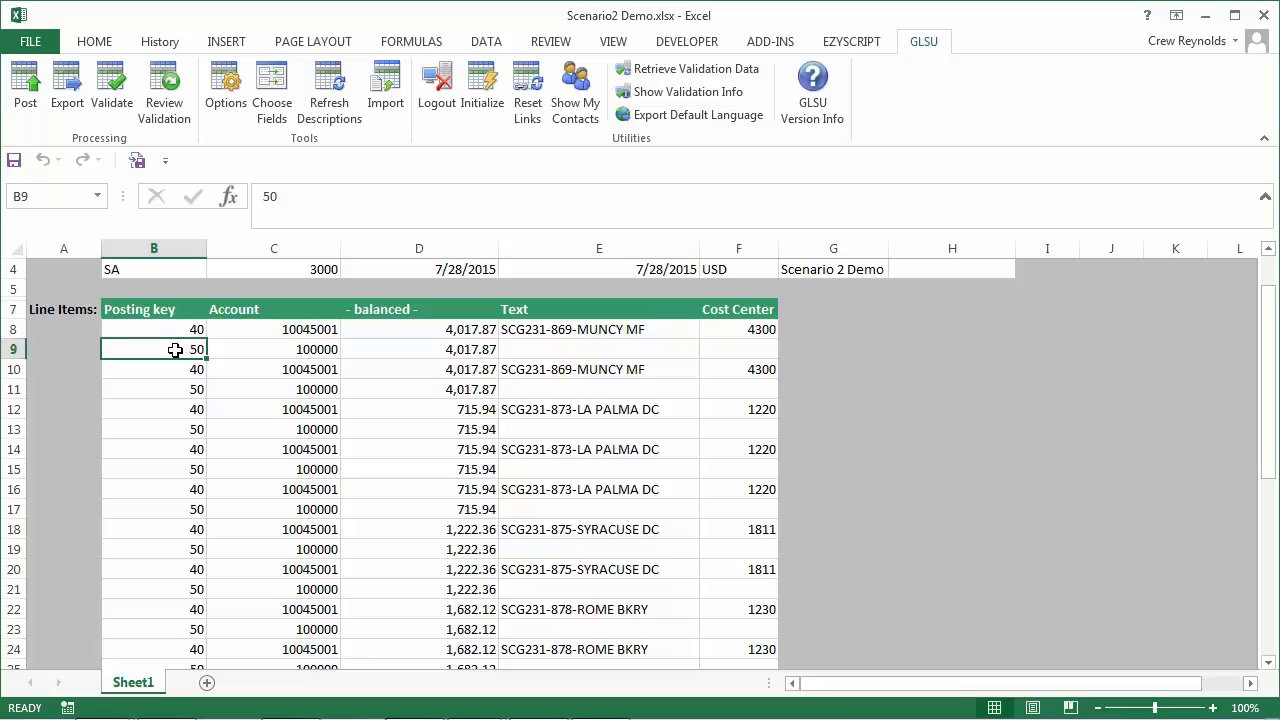
click(312, 349)
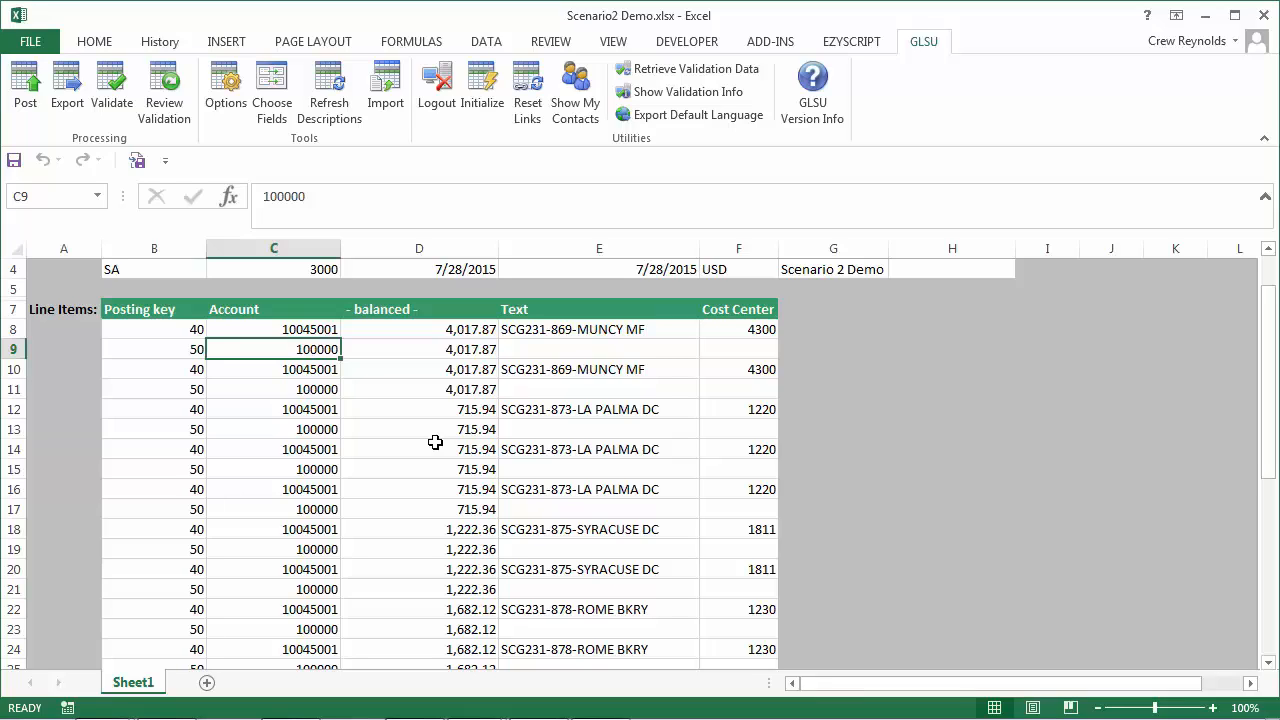
click(405, 313)
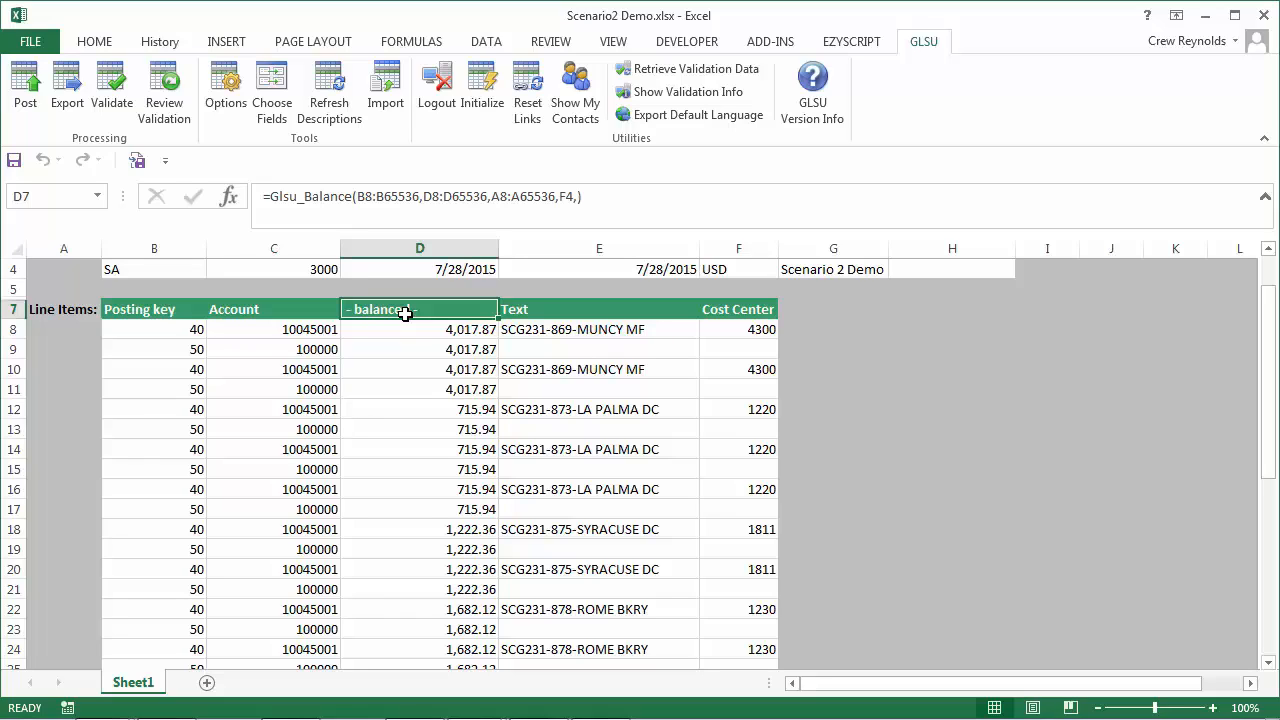
- Validate the Scenario 2 entry, logging on to the 2Z Option Int ZD2 6.06 Portal system with the SAP password
click(120, 95)
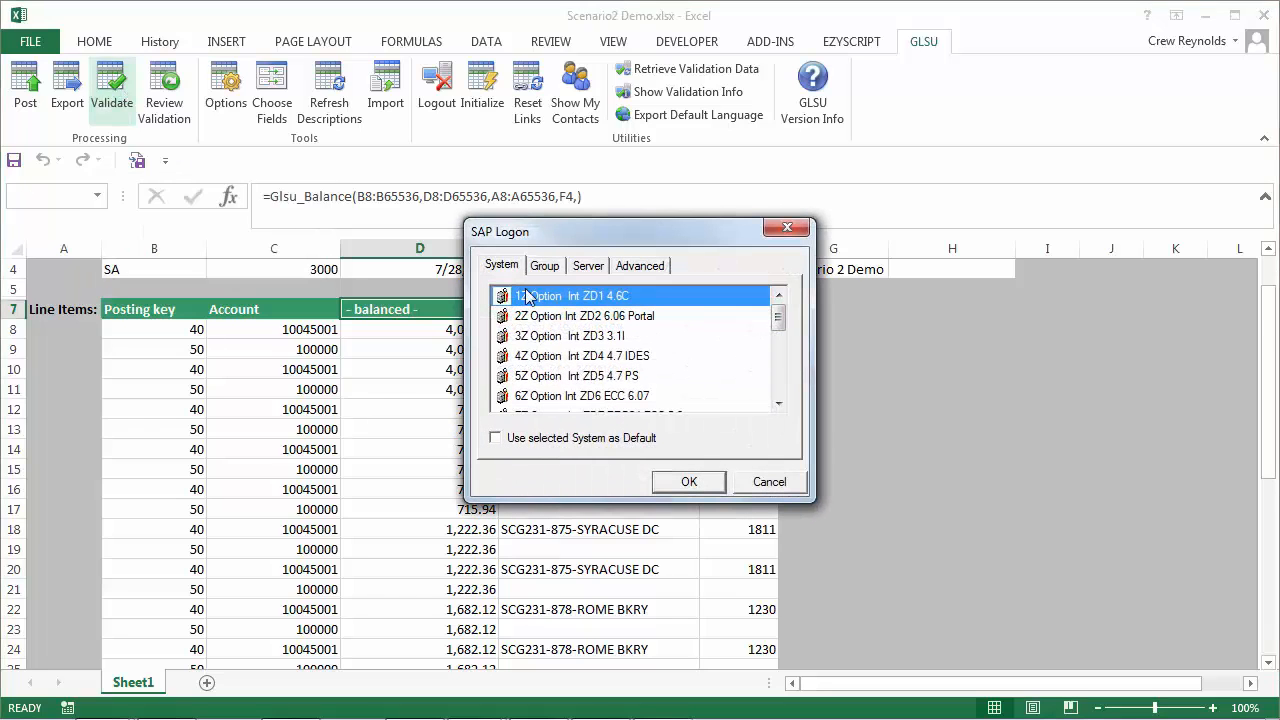
double_click(550, 318)
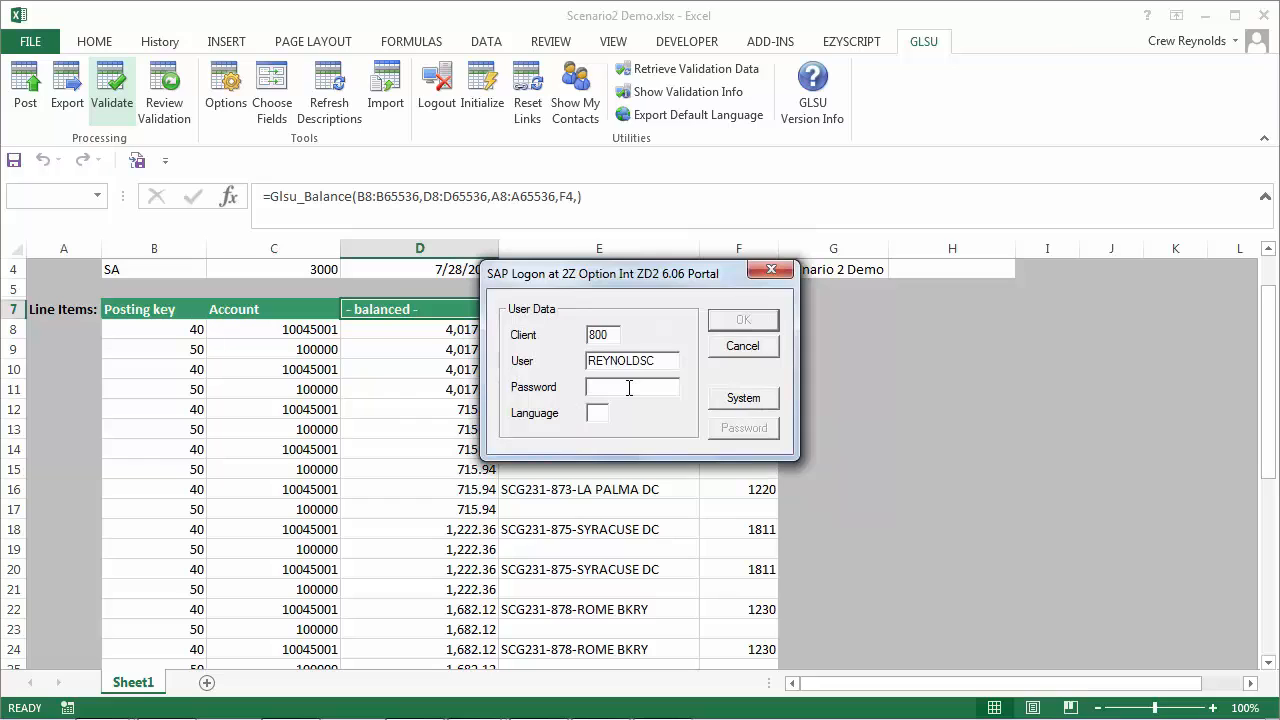
text(*********)
key(Return)
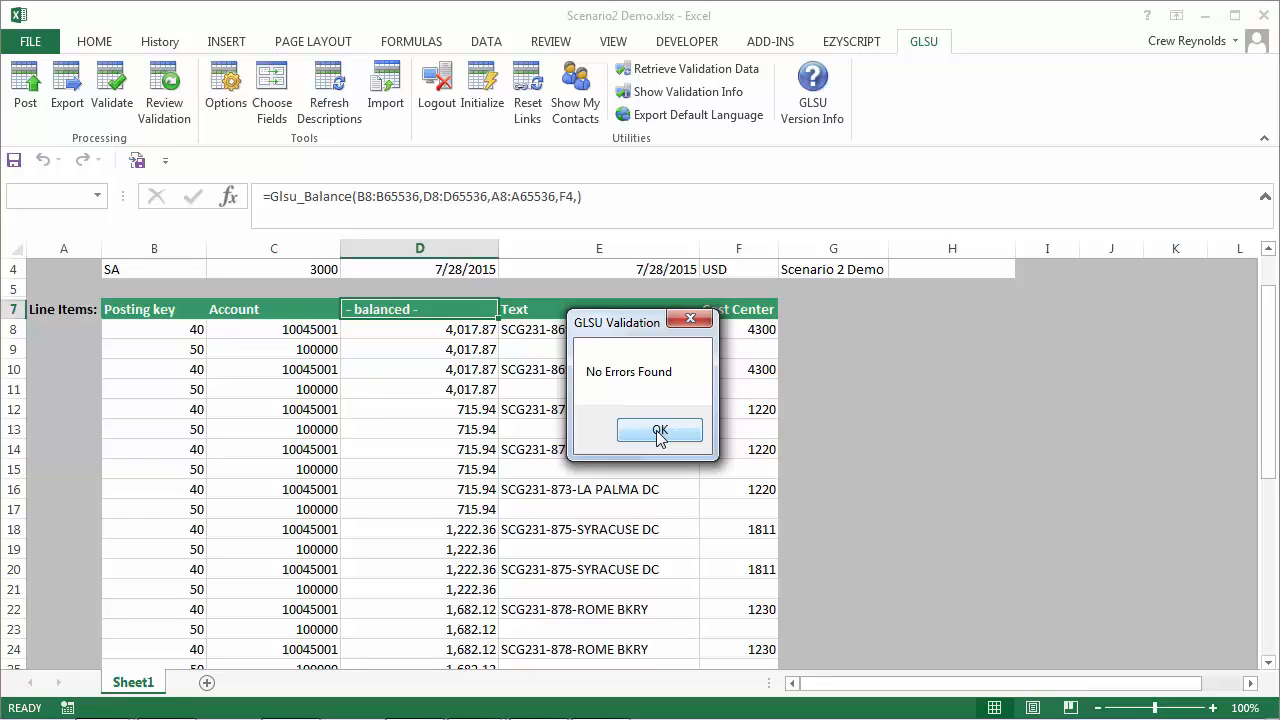
click(659, 432)
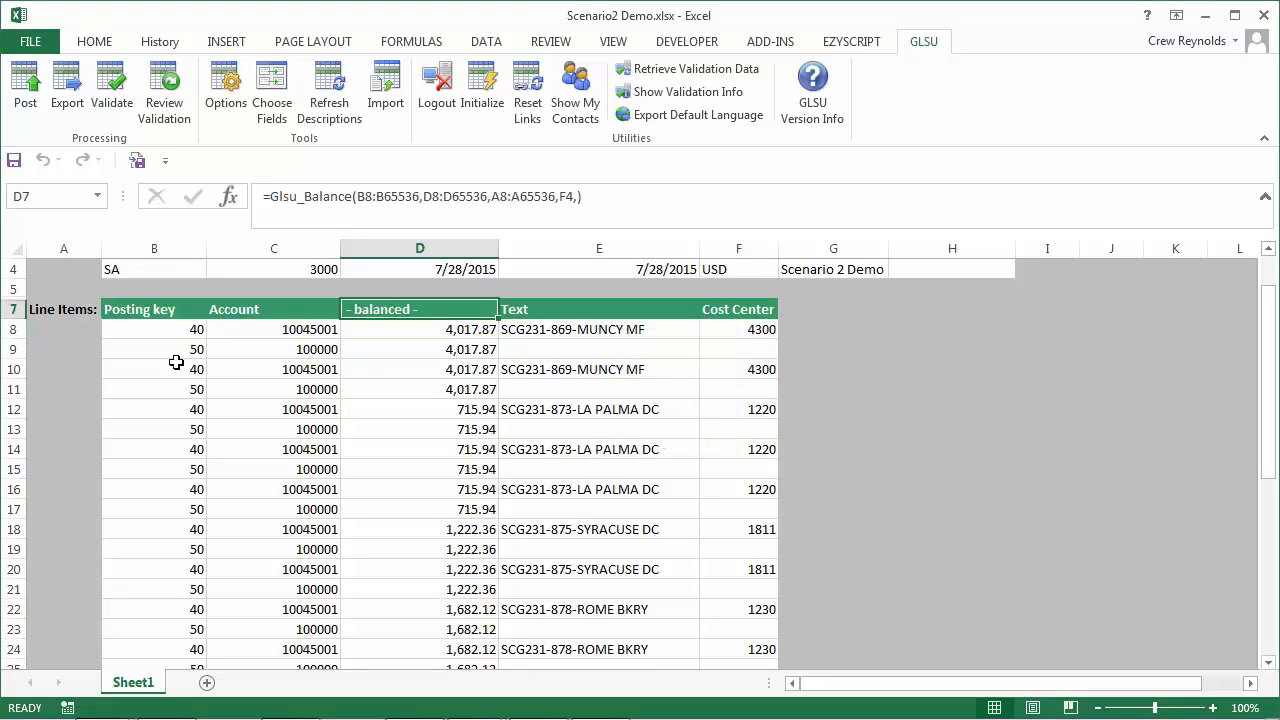
- Post the Scenario 2 journal entry to SAP without attaching the workbook, and close the posting results
click(16, 95)
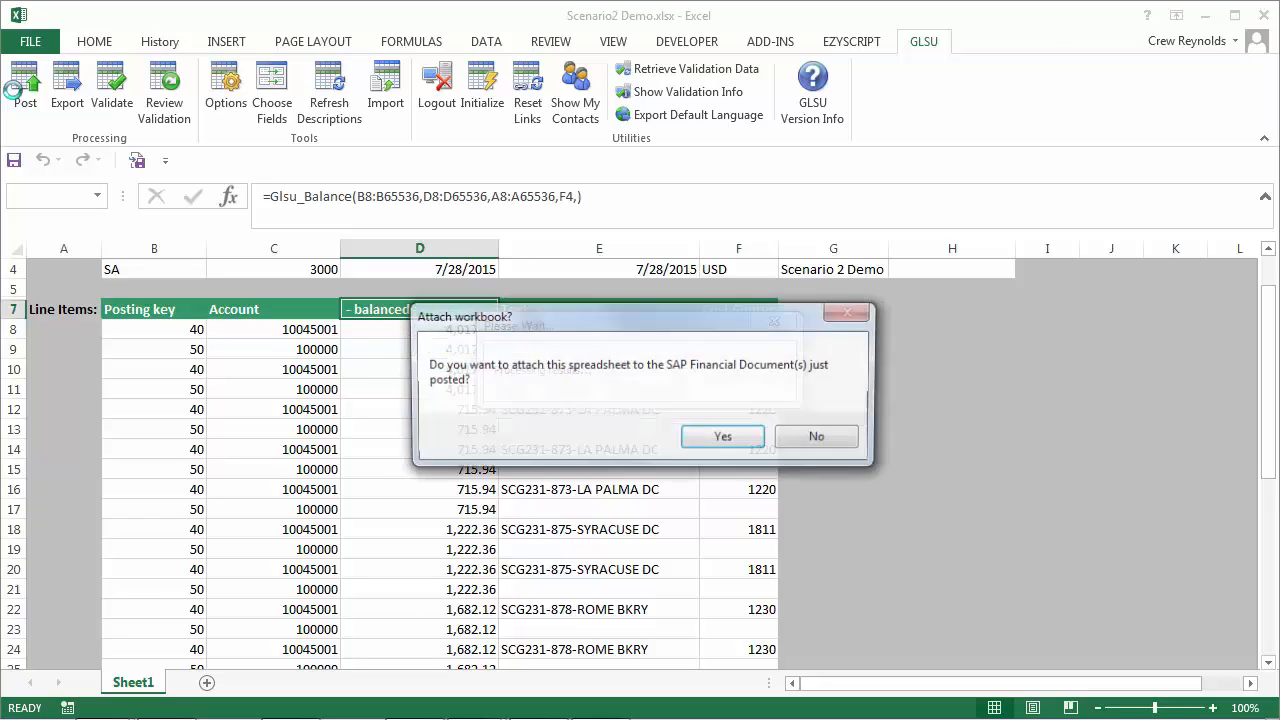
click(837, 443)
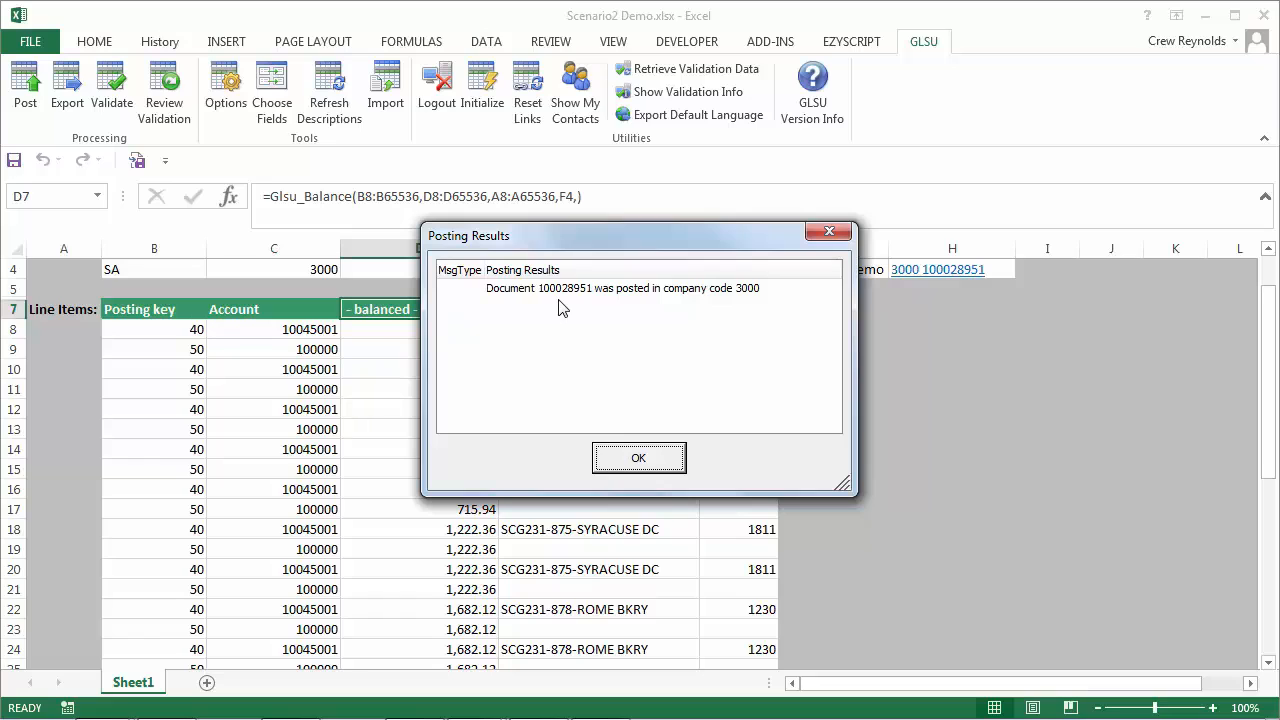
click(637, 460)
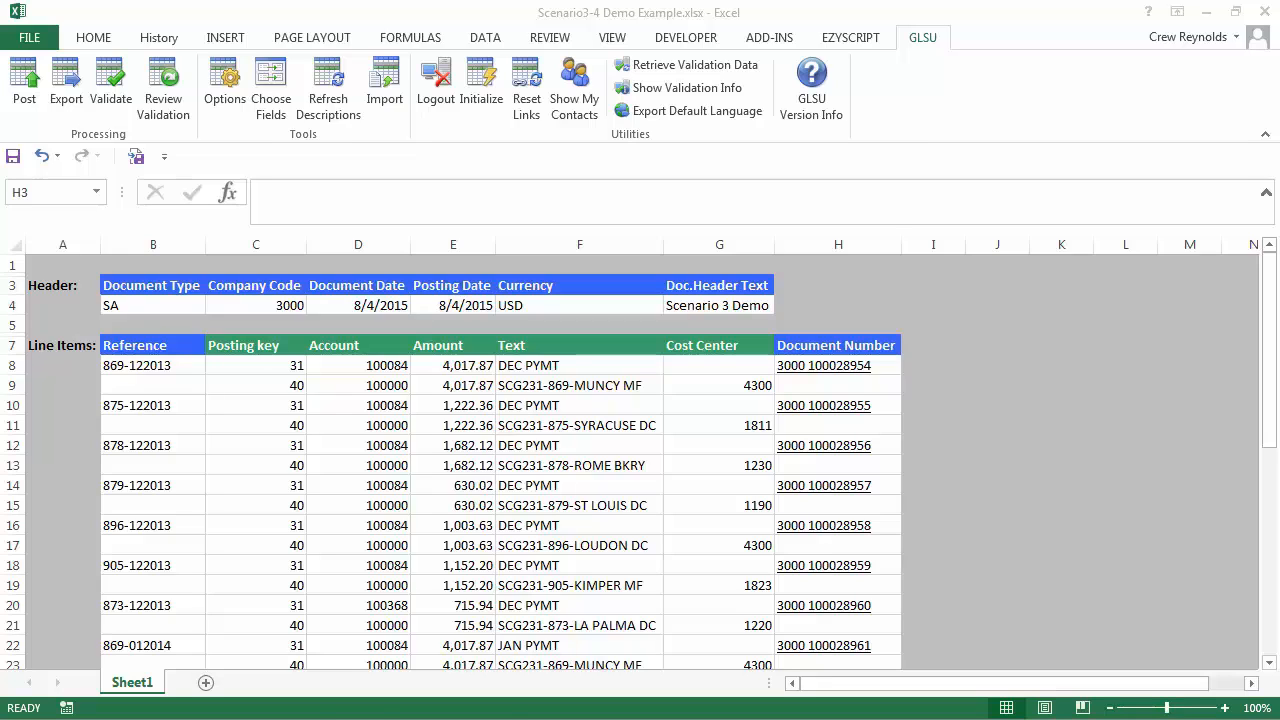
- Initialize the worksheet for System ZD2 Client 800 with the Post Document transaction type, accepting the default options and field selection
click(481, 88)
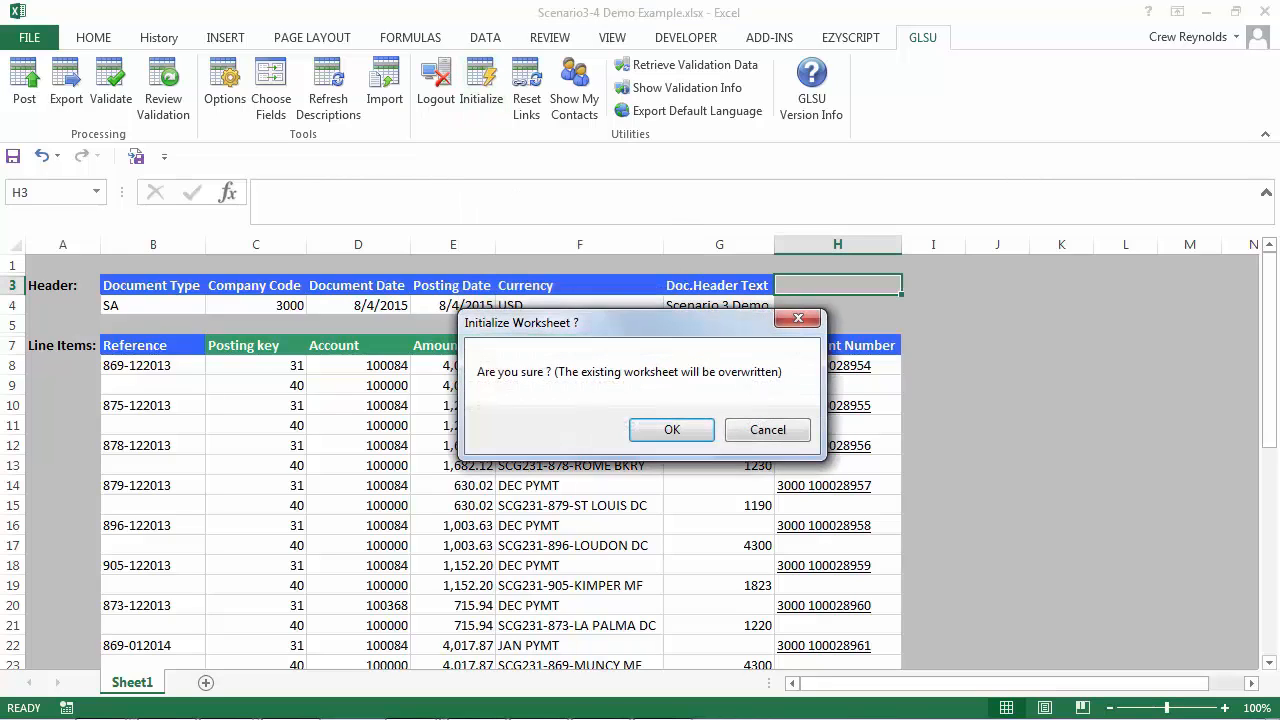
key(Return)
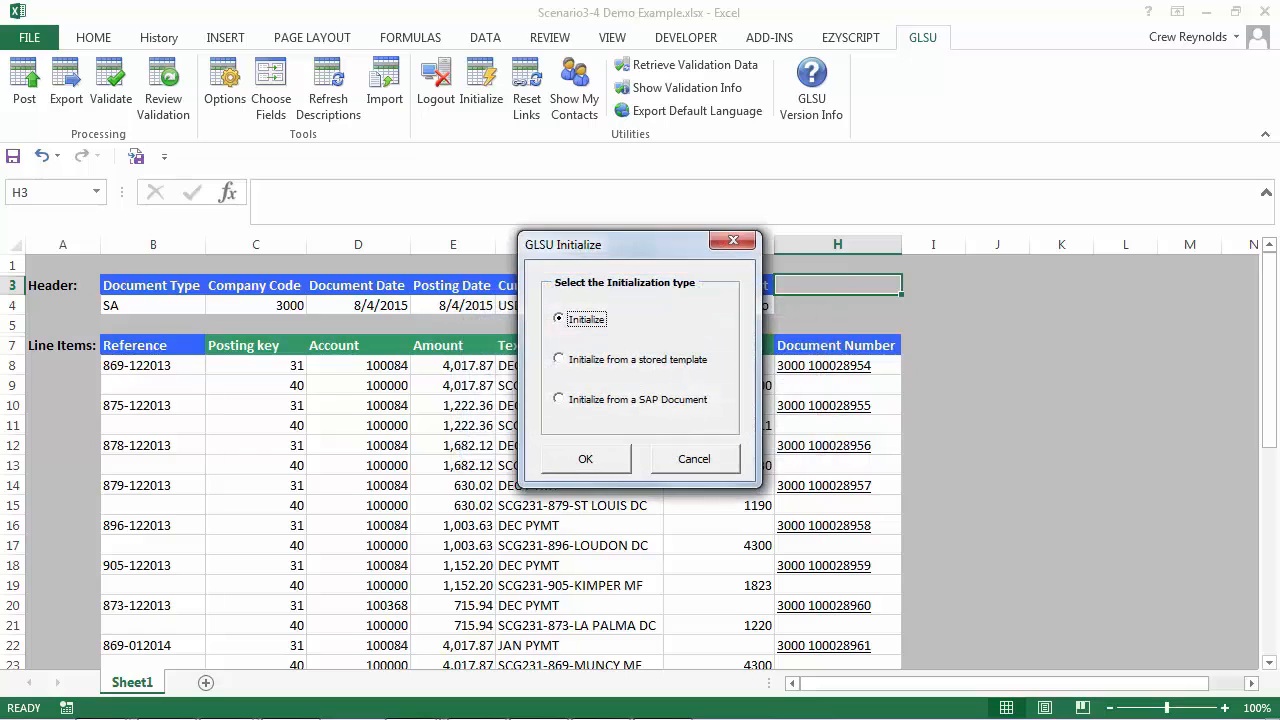
key(Return)
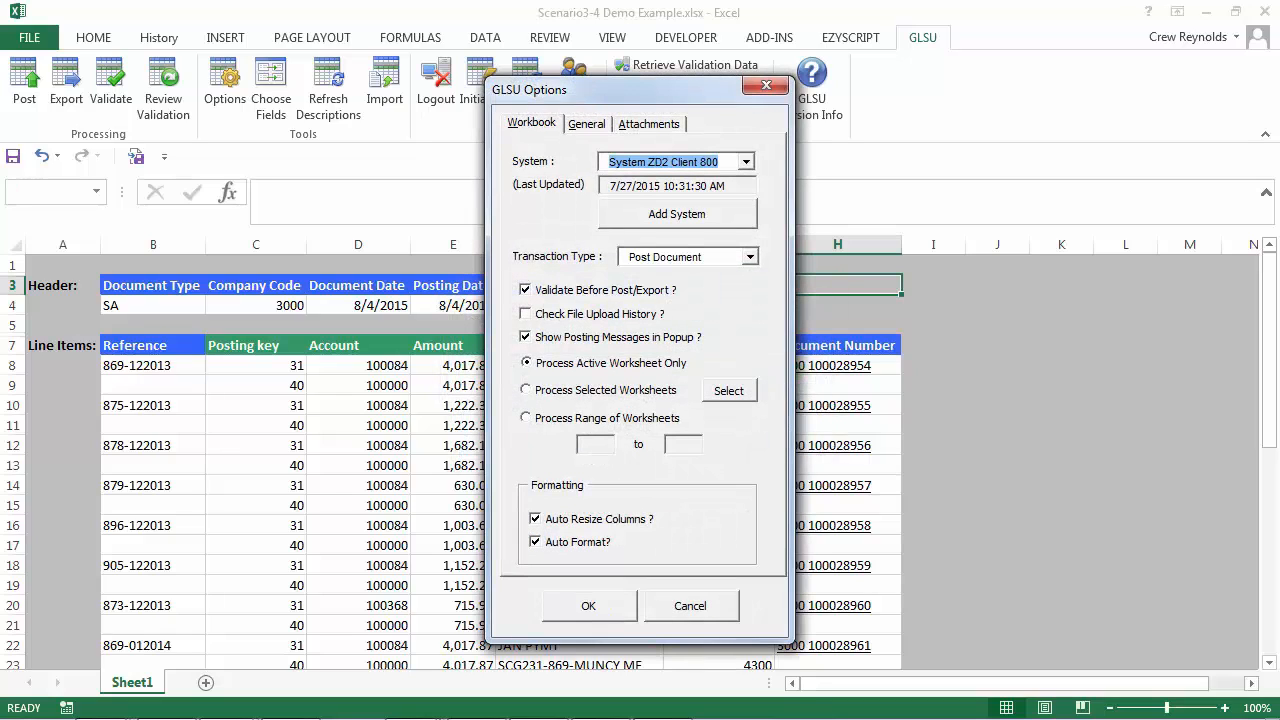
click(586, 610)
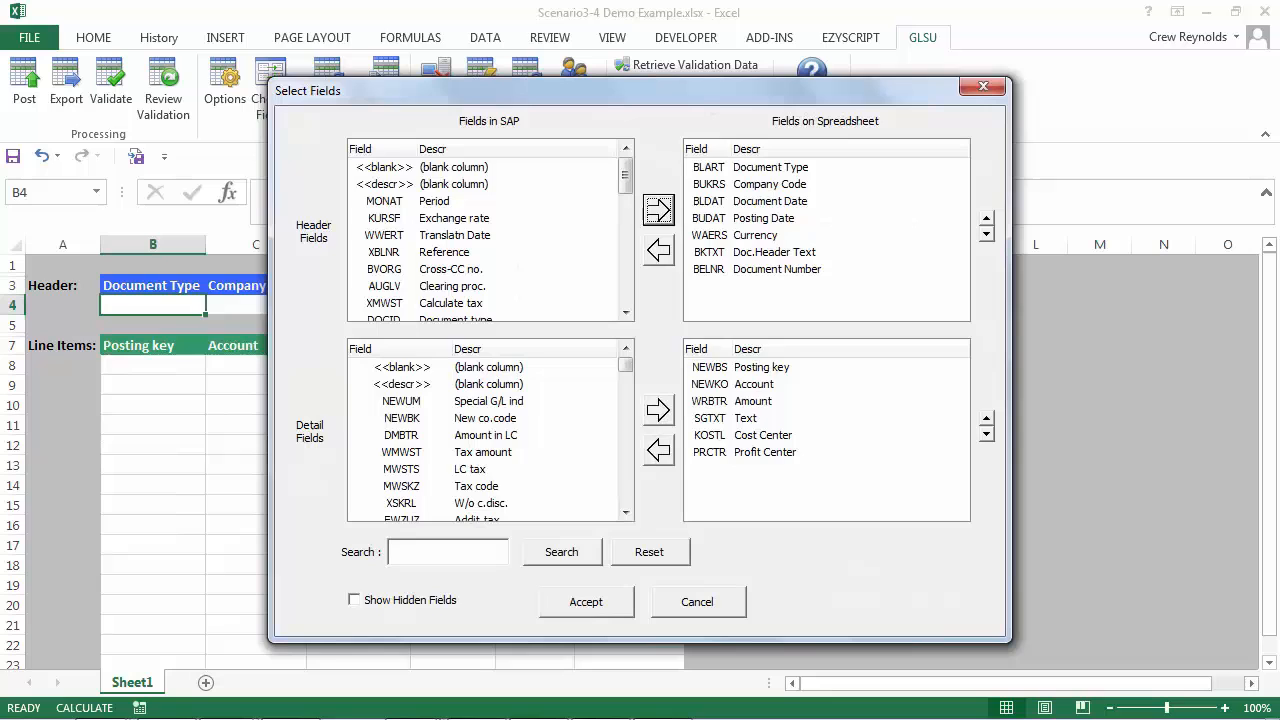
click(586, 605)
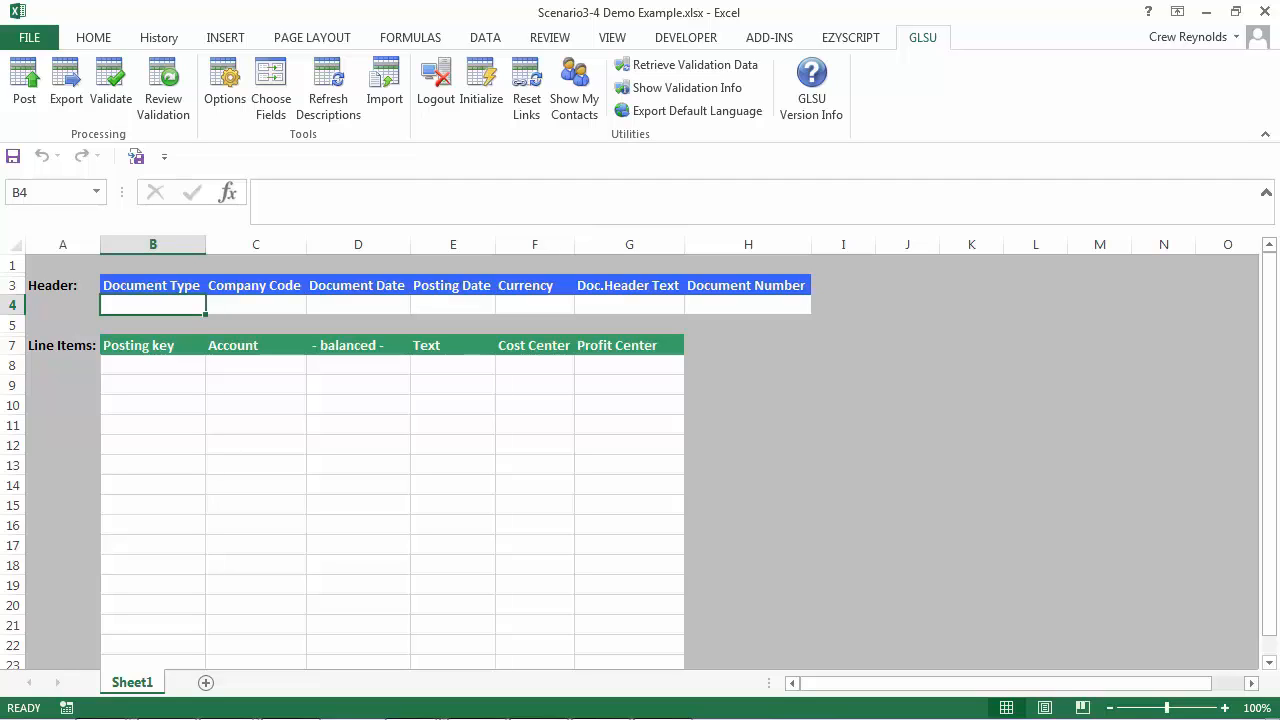
- Fill in the header with document type SA and company code 3000
click(153, 365)
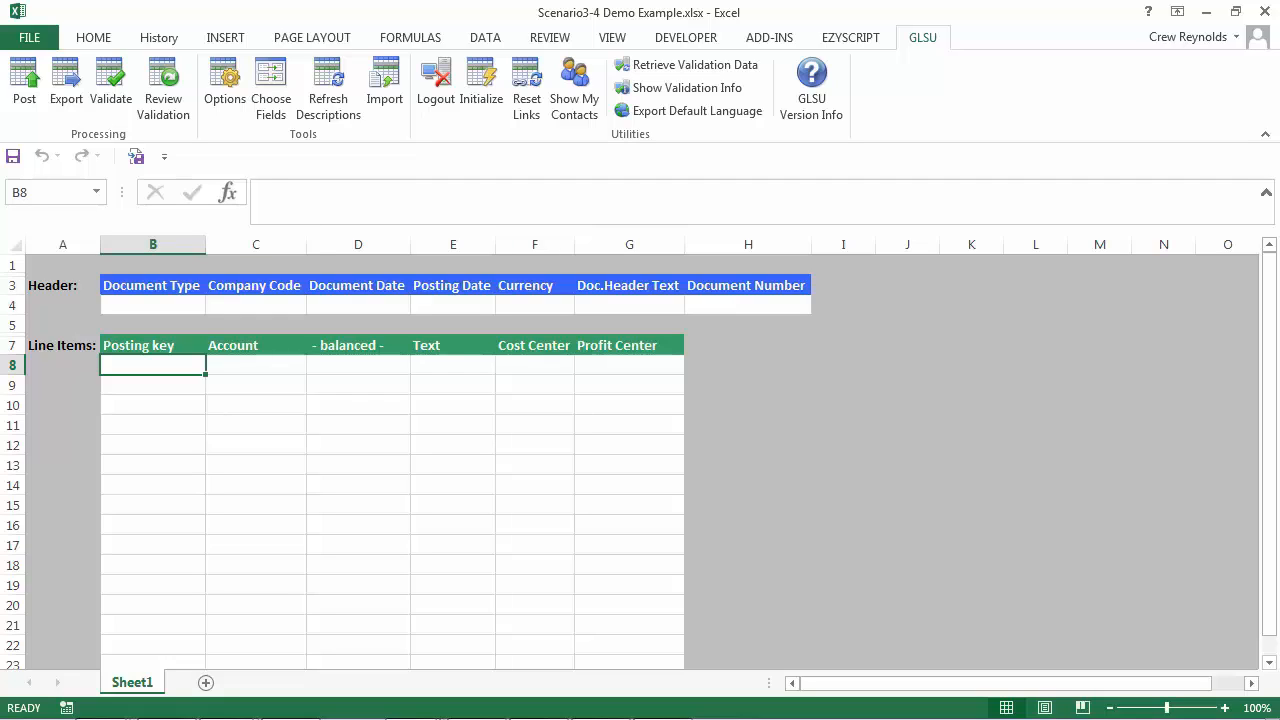
click(153, 305)
text(SA)
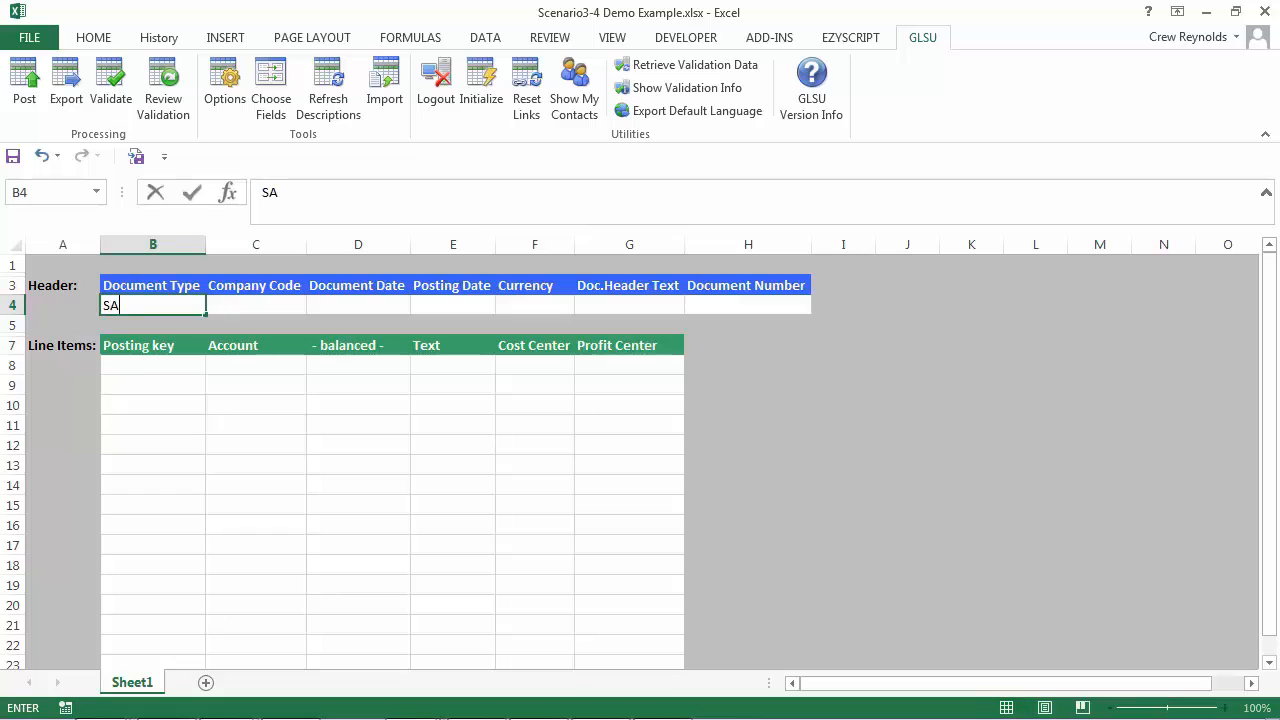
key(Tab)
text(2)
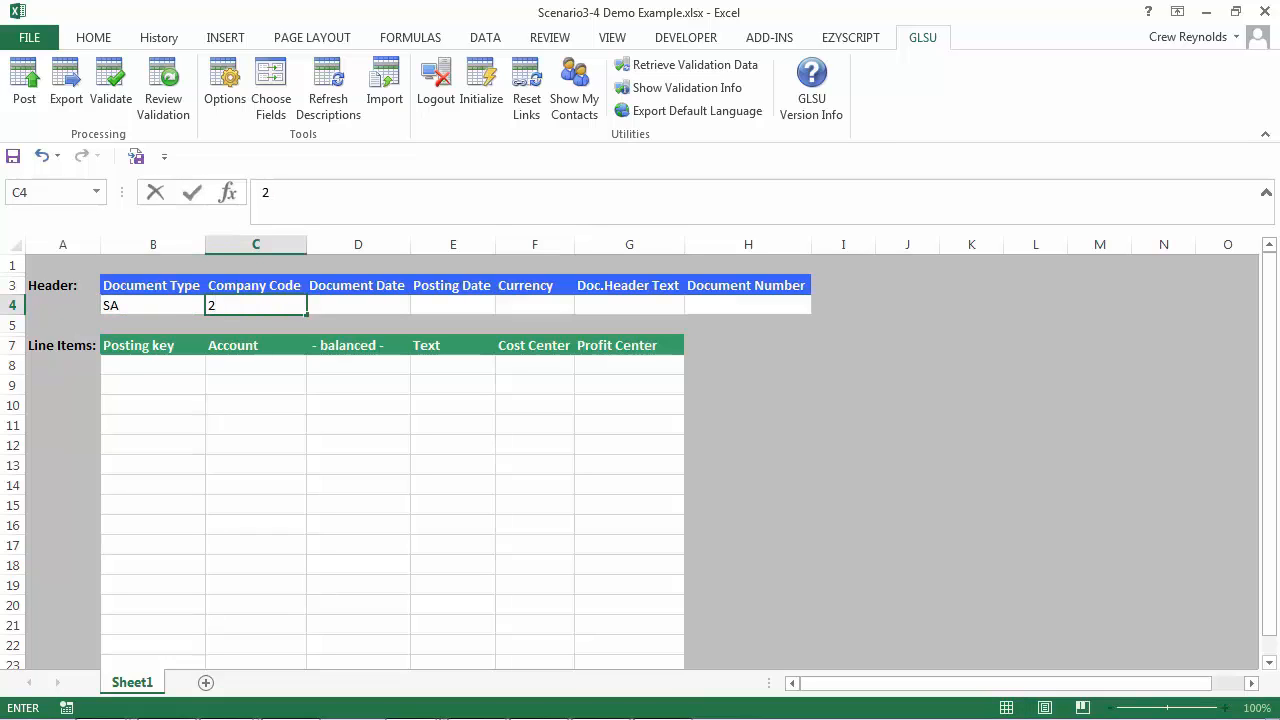
text(000)
key(Tab)
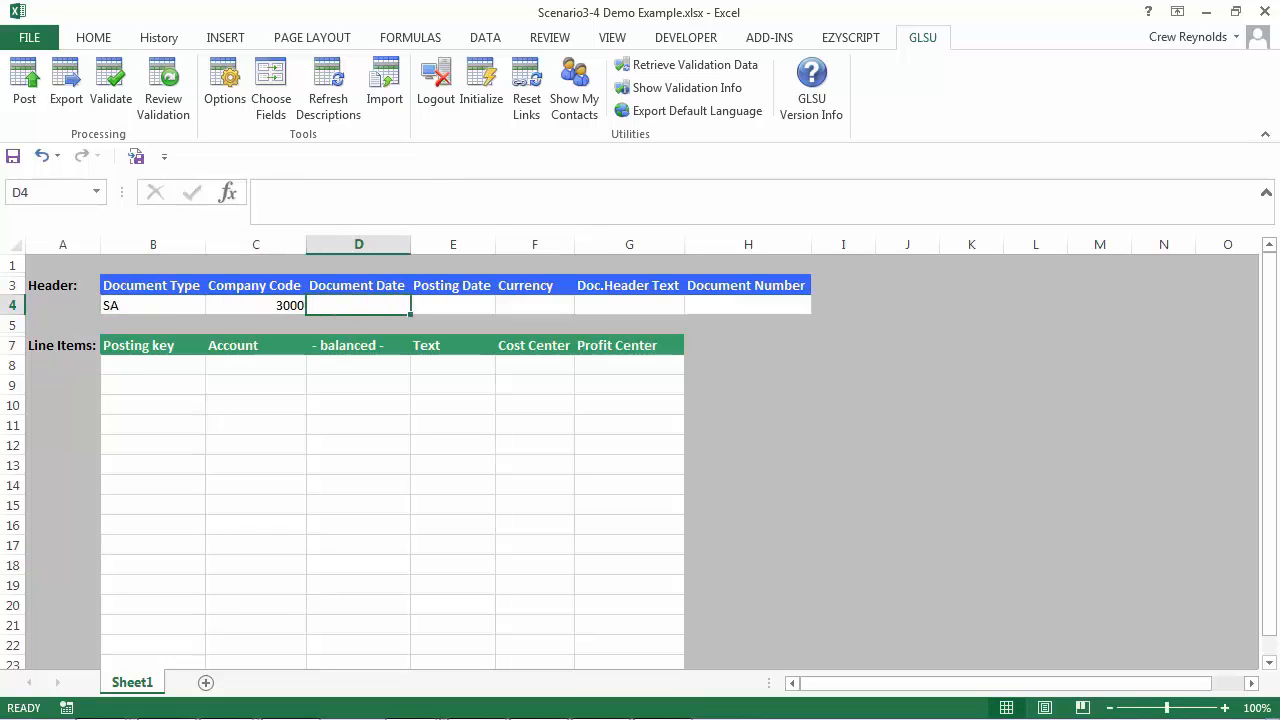
- Set both the document date and the posting date in the header to 8/4/2015
text(8/)
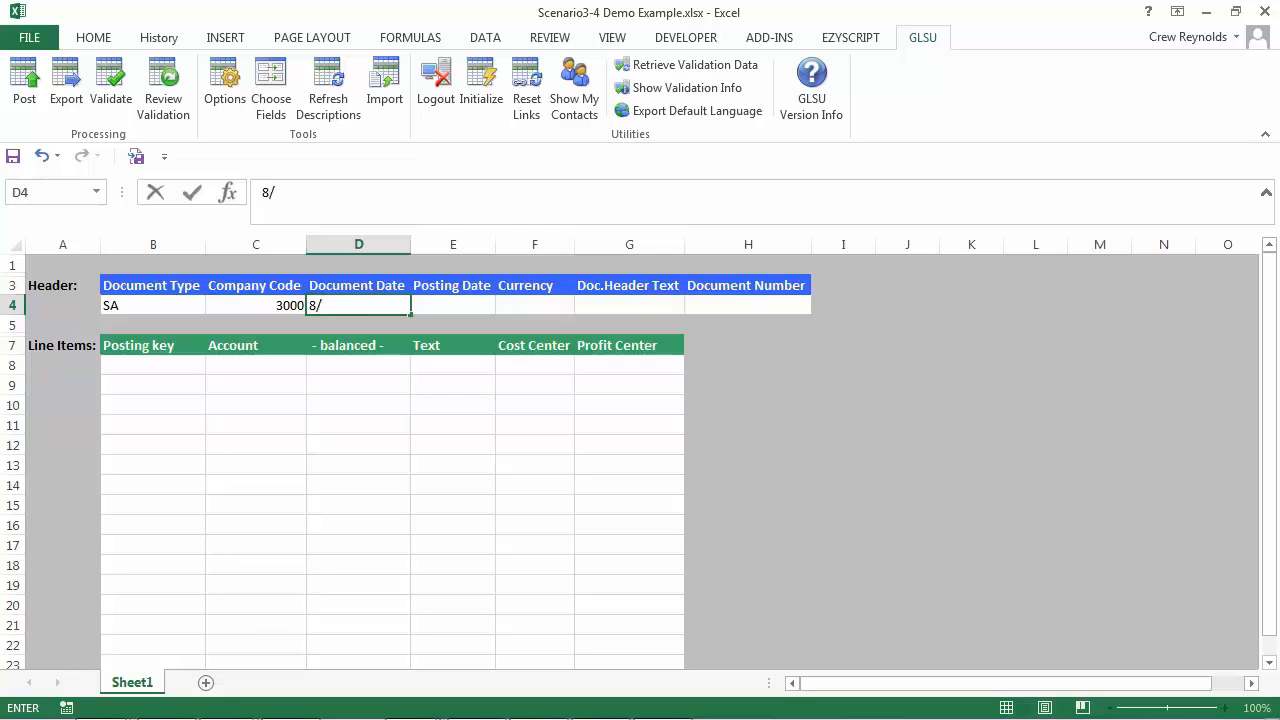
text(4/2015)
key(Tab)
text(8/2)
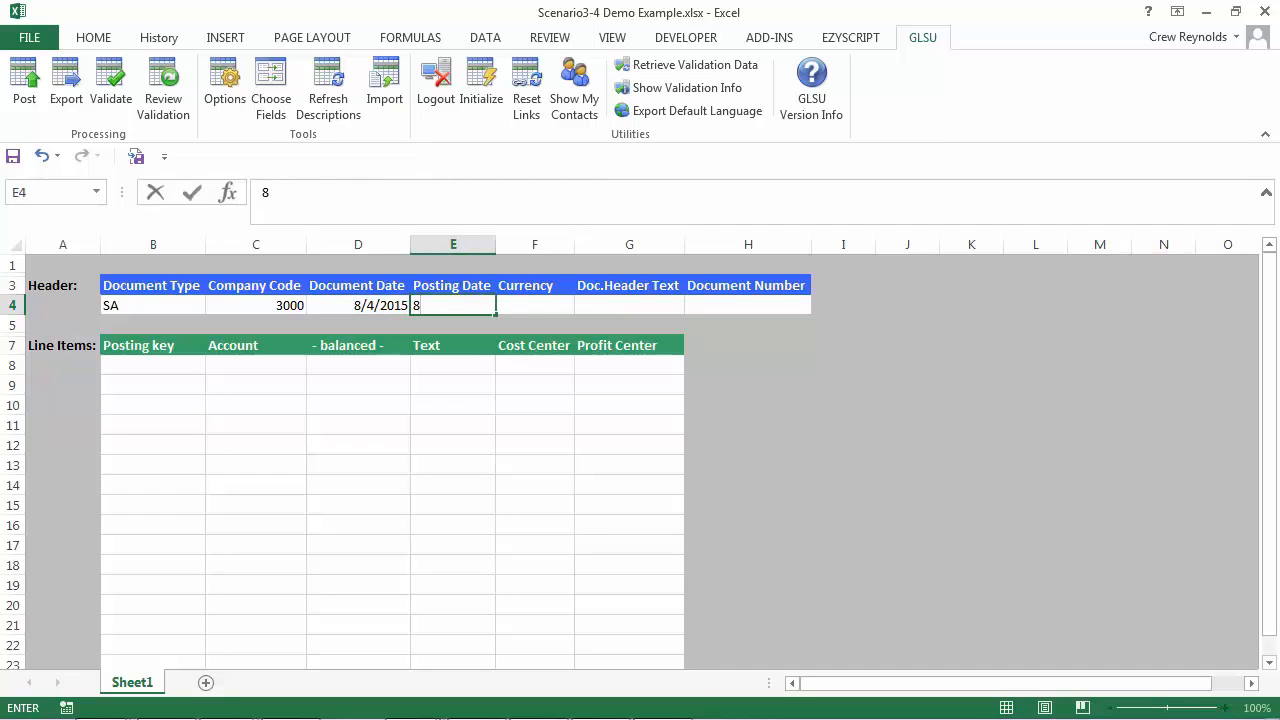
text(4)
key(BackSpace)
key(BackSpace)
text(4/2015)
key(Tab)
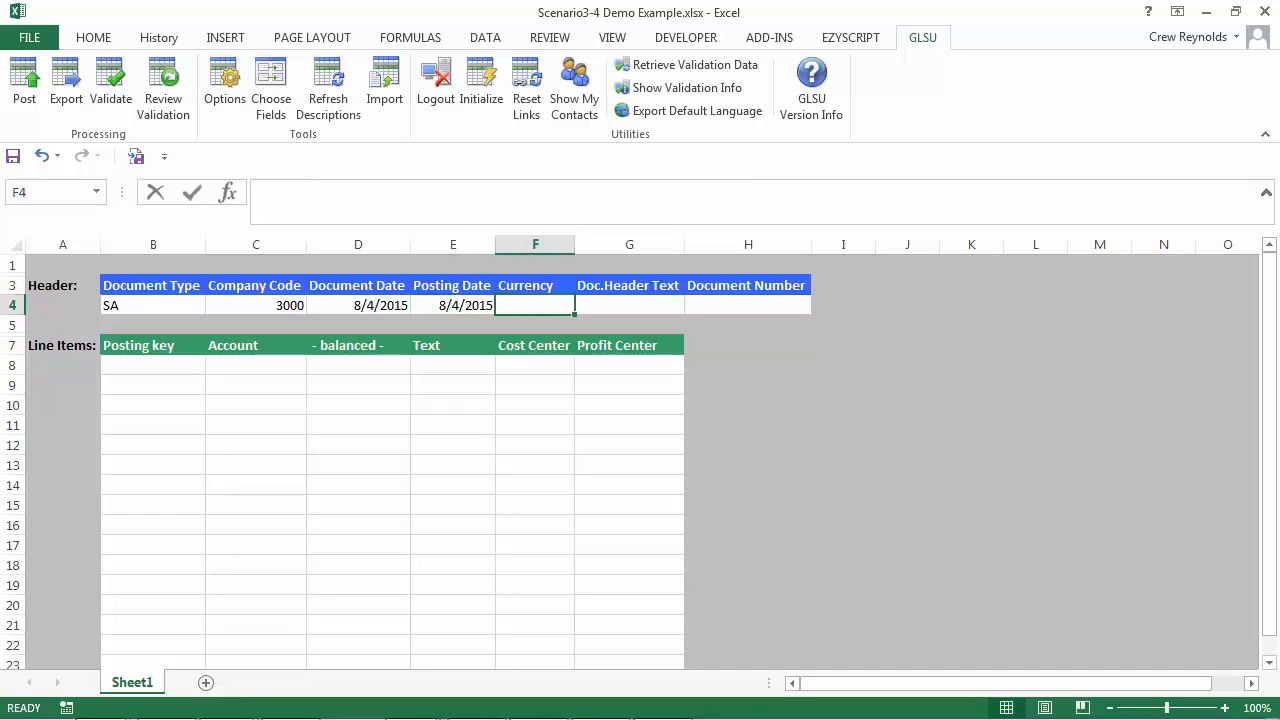
- Enter USD as the header currency and "Scenario 3 Demo" as the document header text
text(USD)
key(Tab)
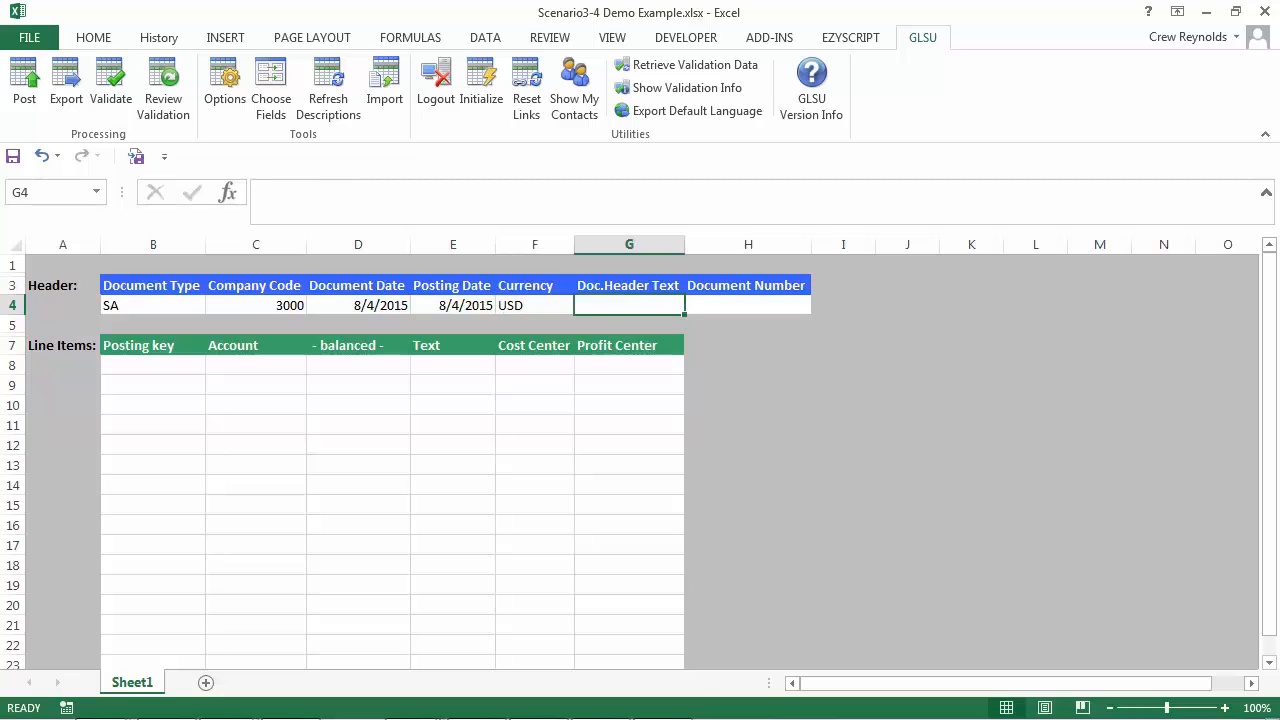
text(Scenar)
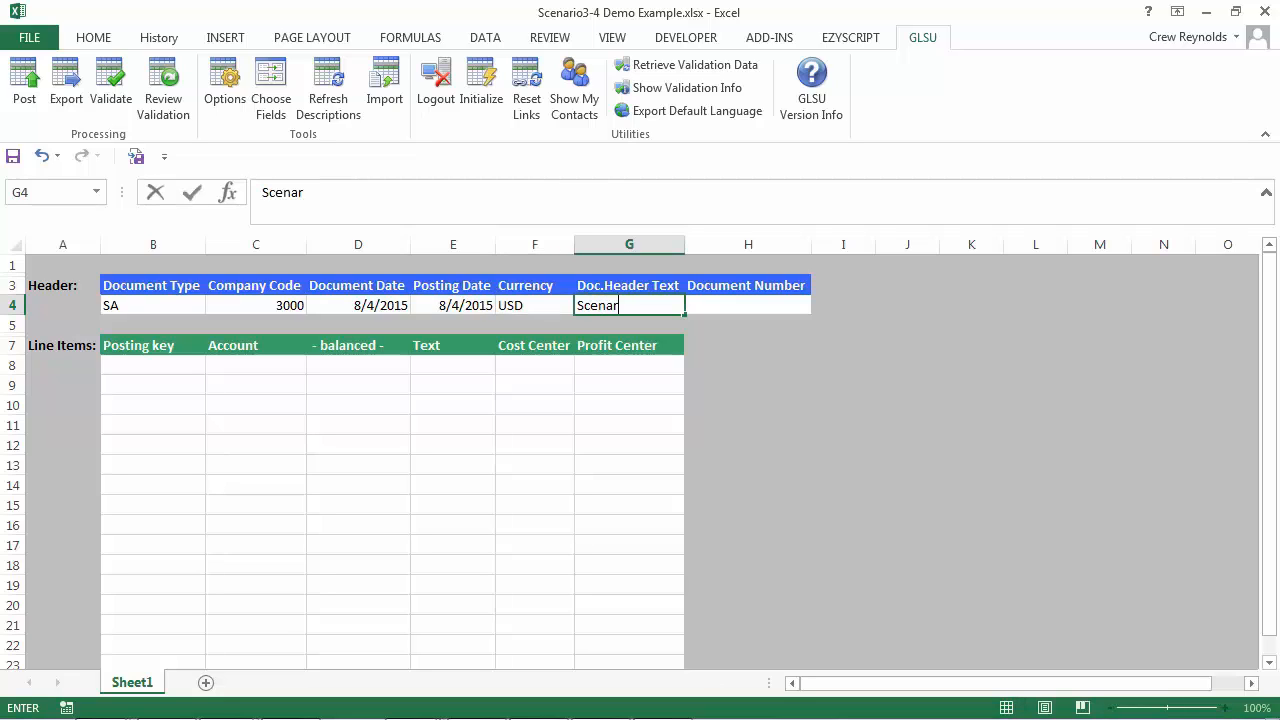
text(io 3 d)
key(Caps_Lock)
text(EMO)
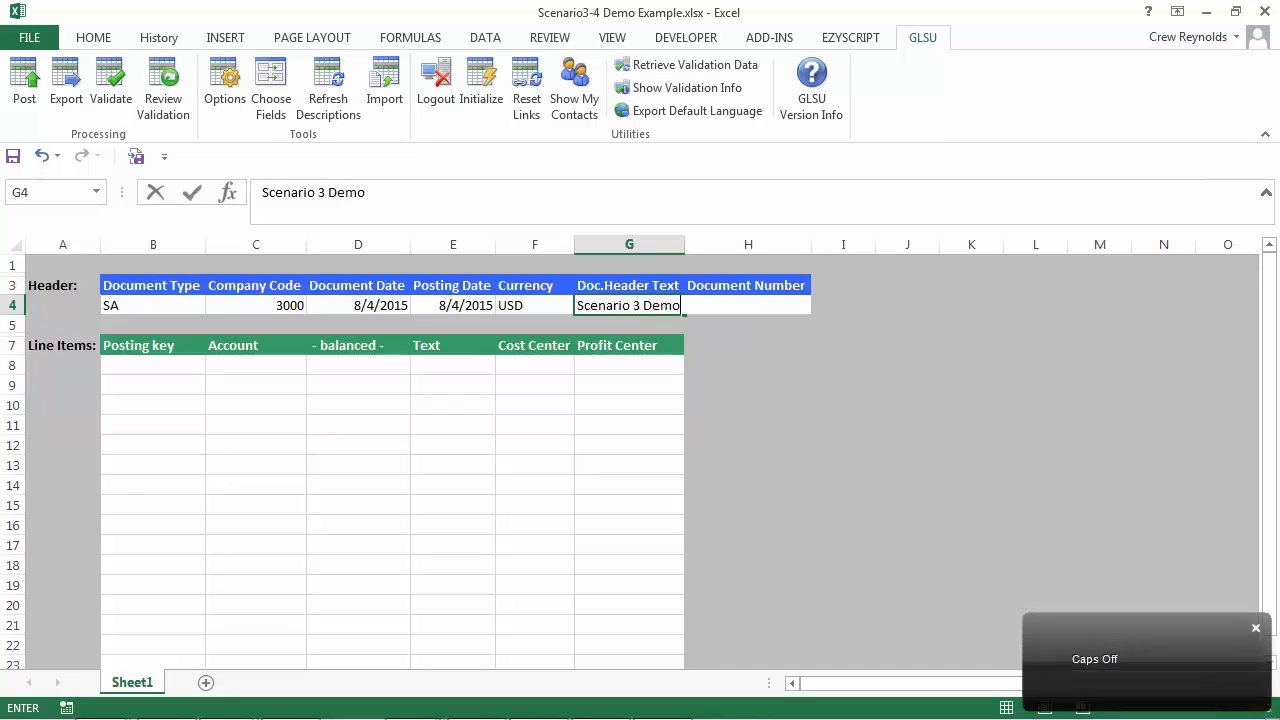
key(BackSpace)
key(BackSpace)
key(BackSpace)
text(mo)
key(Tab)
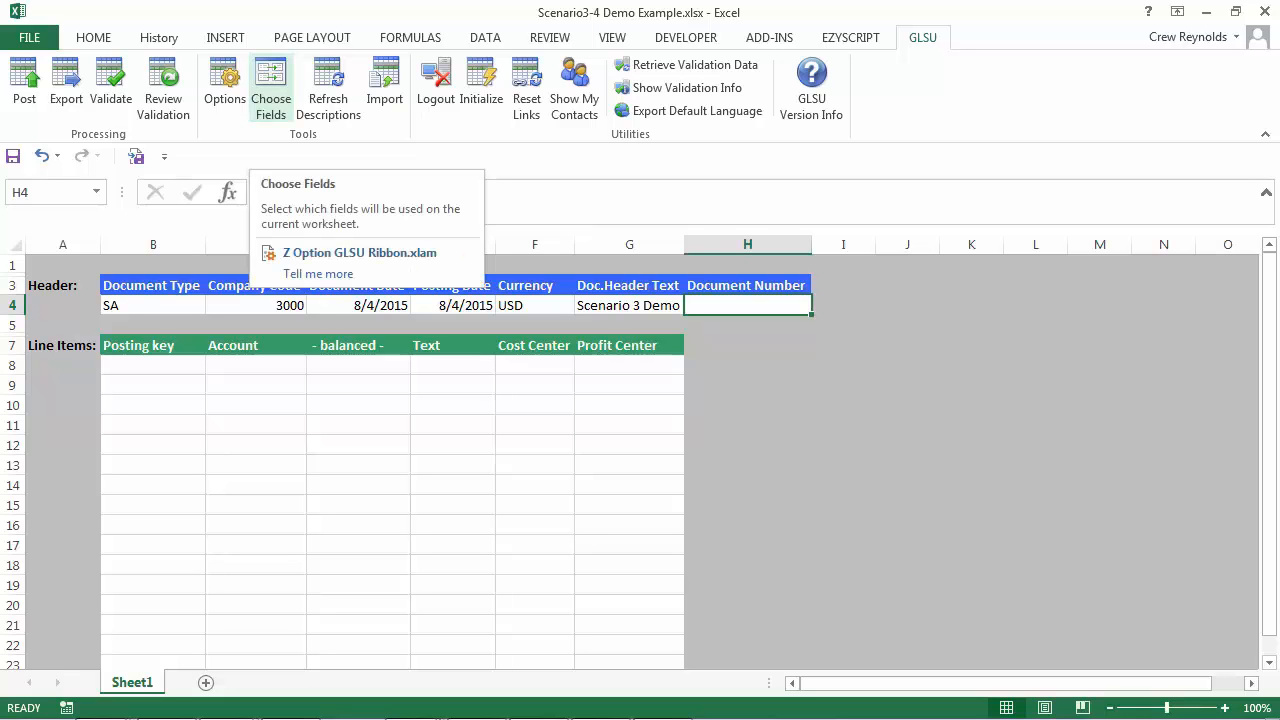
- Move the Document Number header field to the end of the detail fields and add Reference ahead of Posting key
click(270, 90)
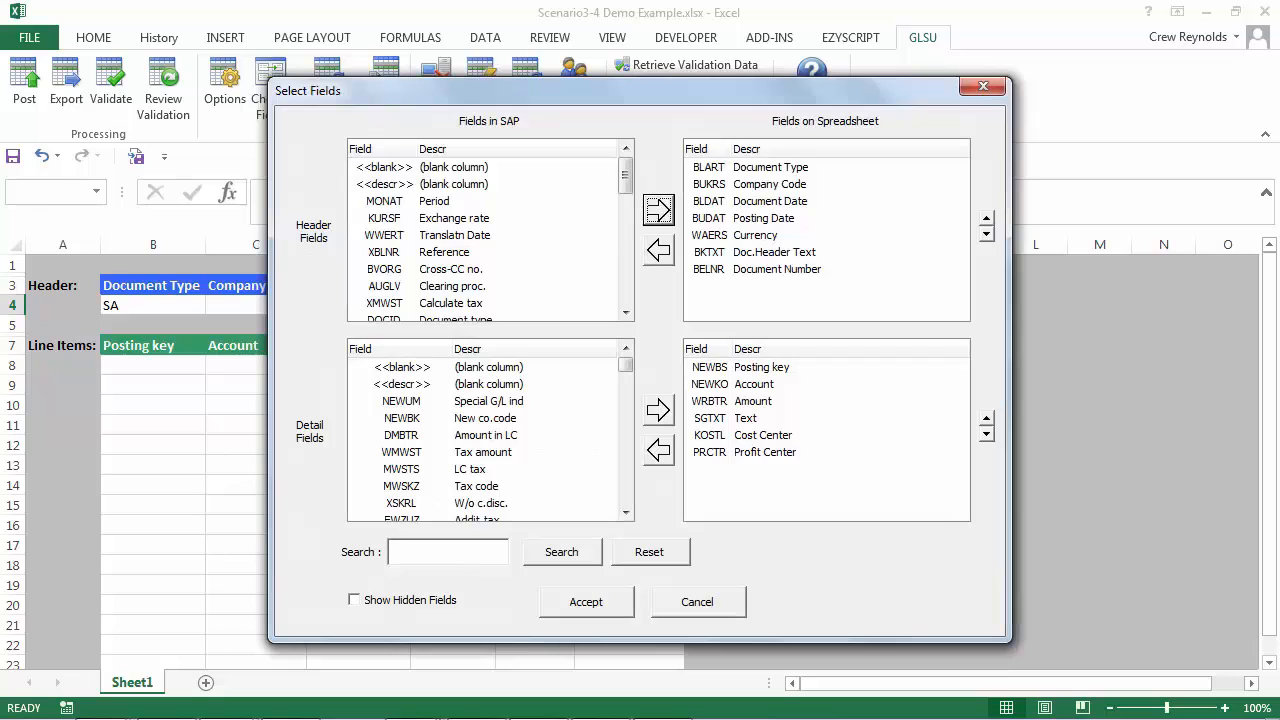
click(777, 269)
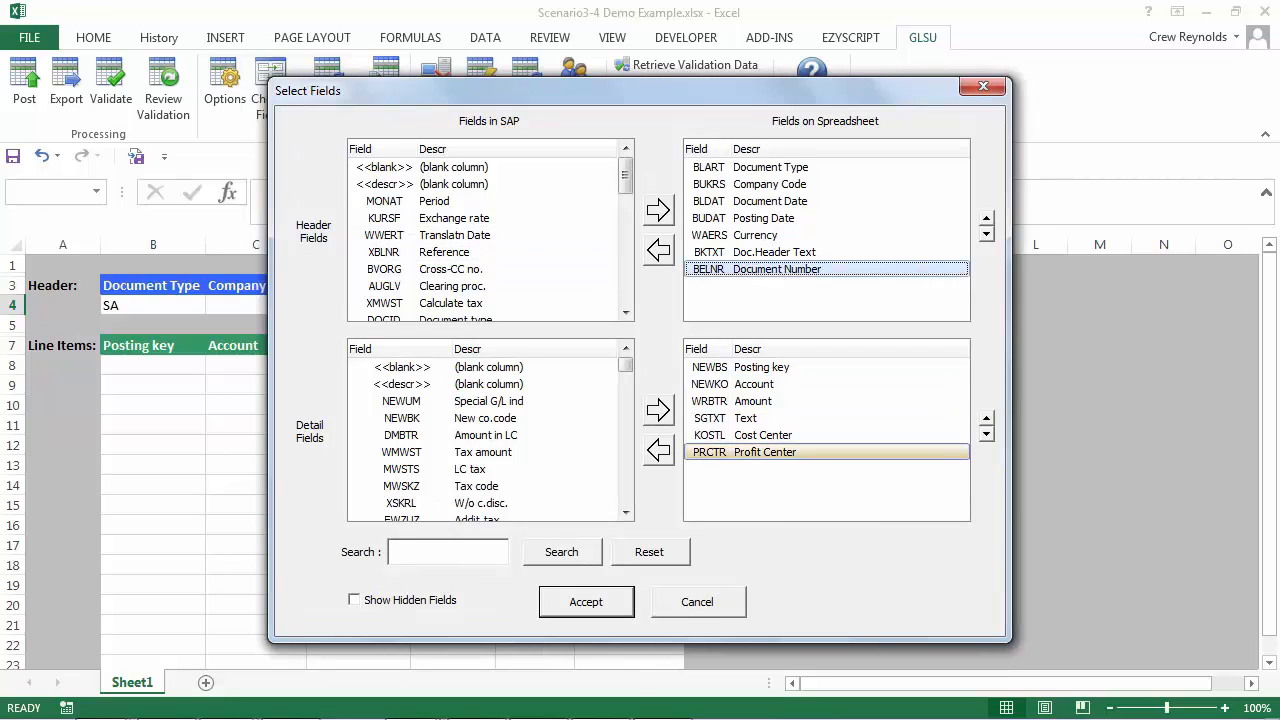
drag(777, 269, 777, 453)
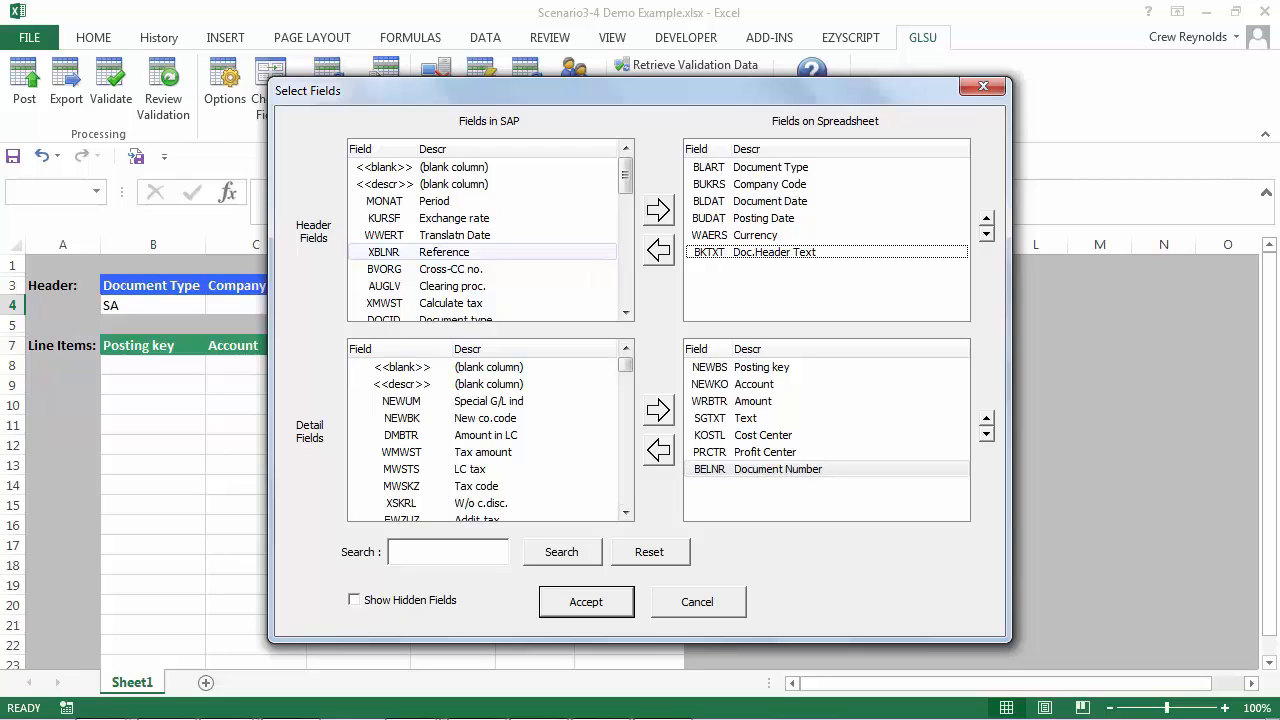
double_click(444, 252)
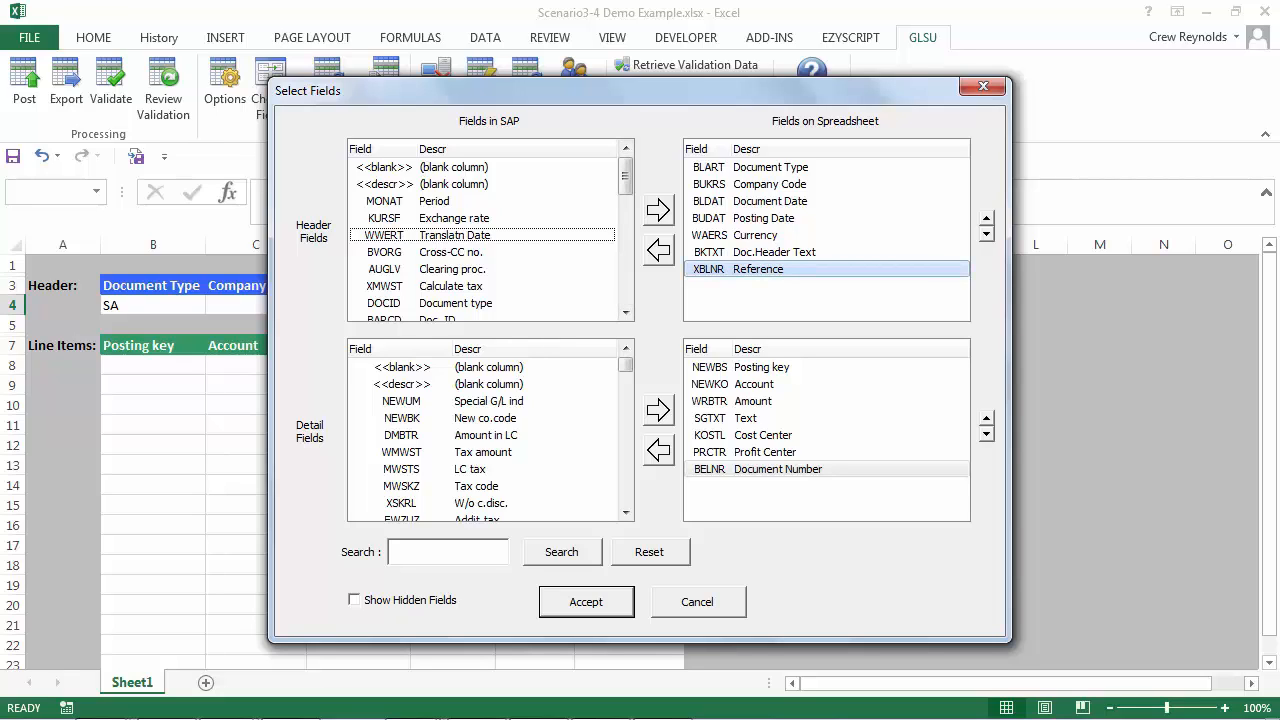
click(760, 269)
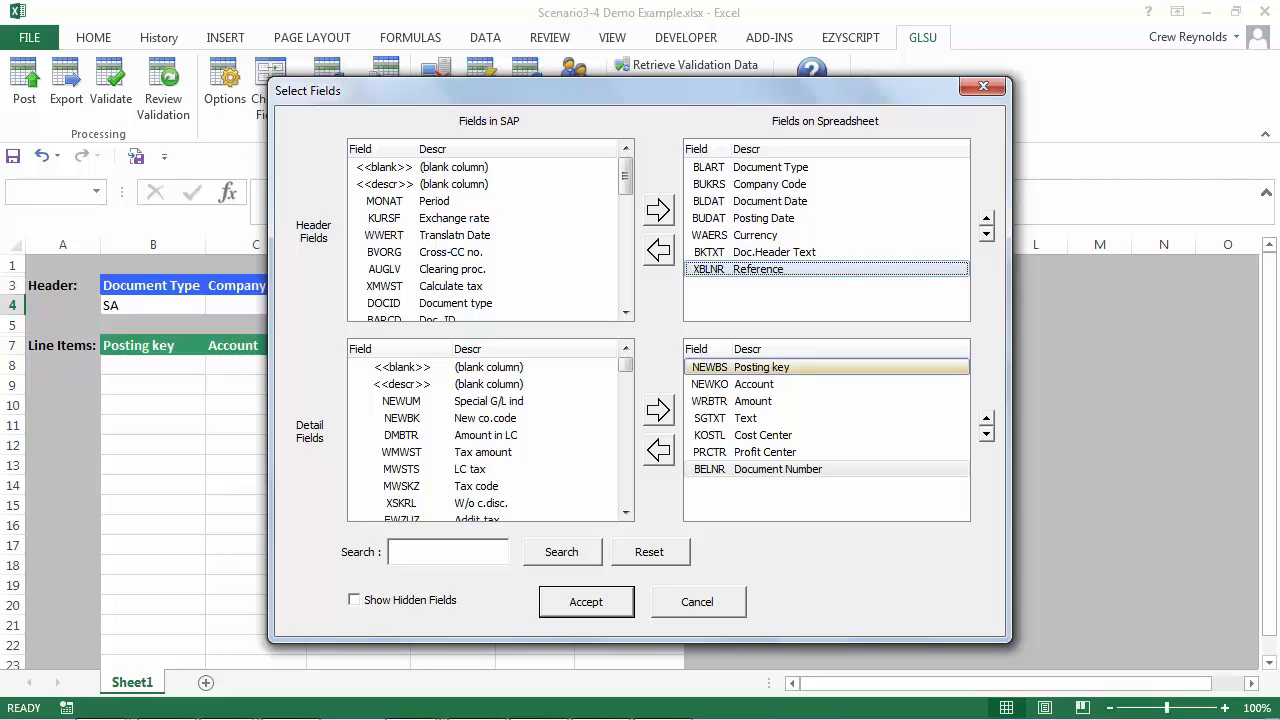
drag(760, 269, 760, 367)
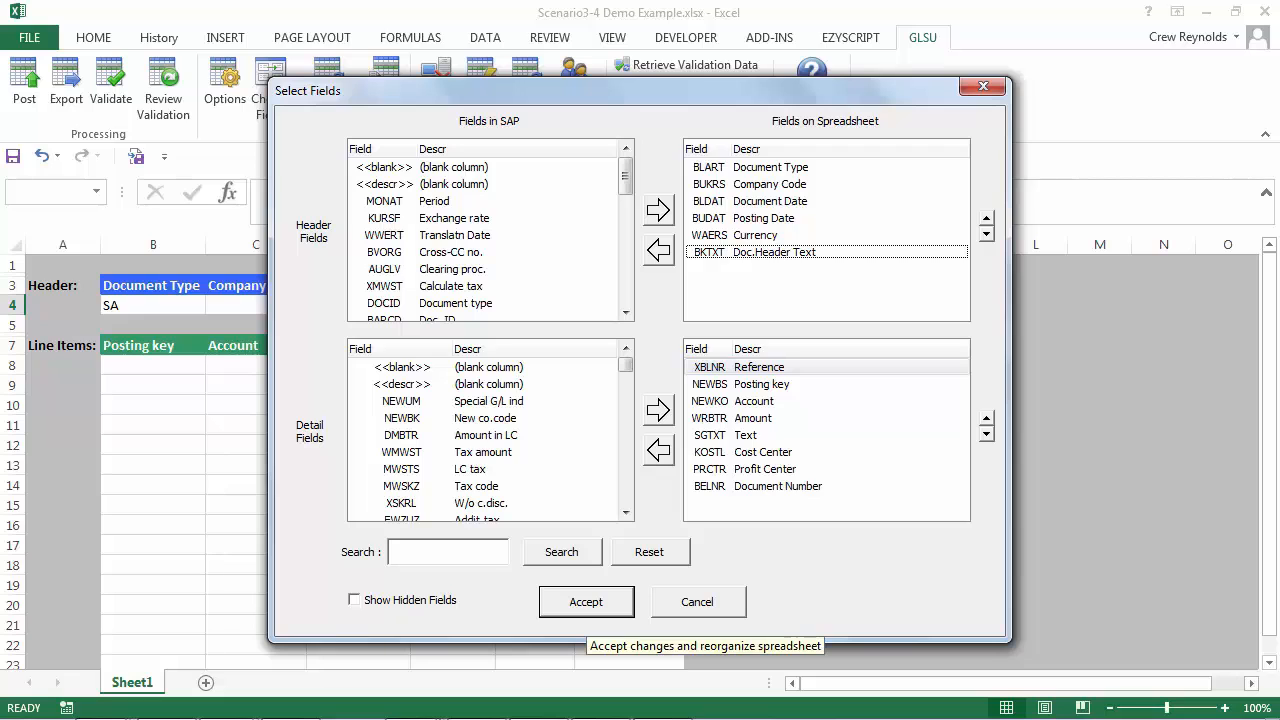
click(586, 602)
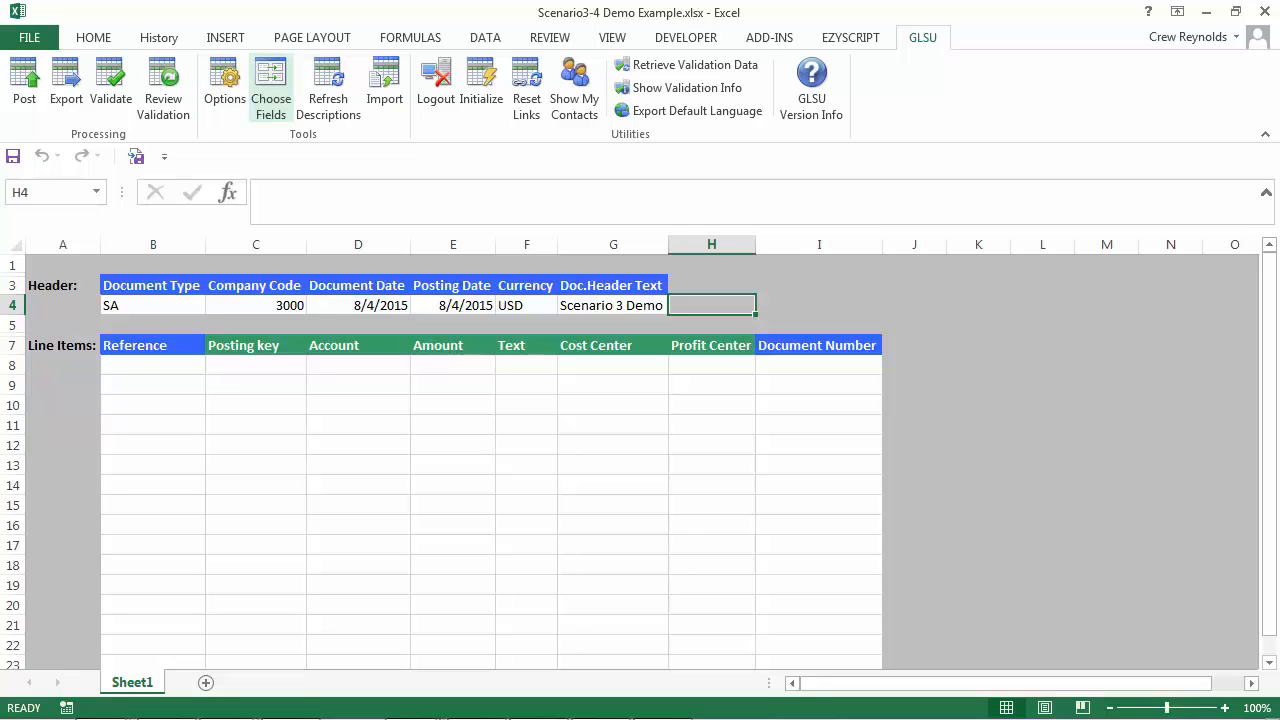
- Remove the Profit Center field from the line items
click(270, 90)
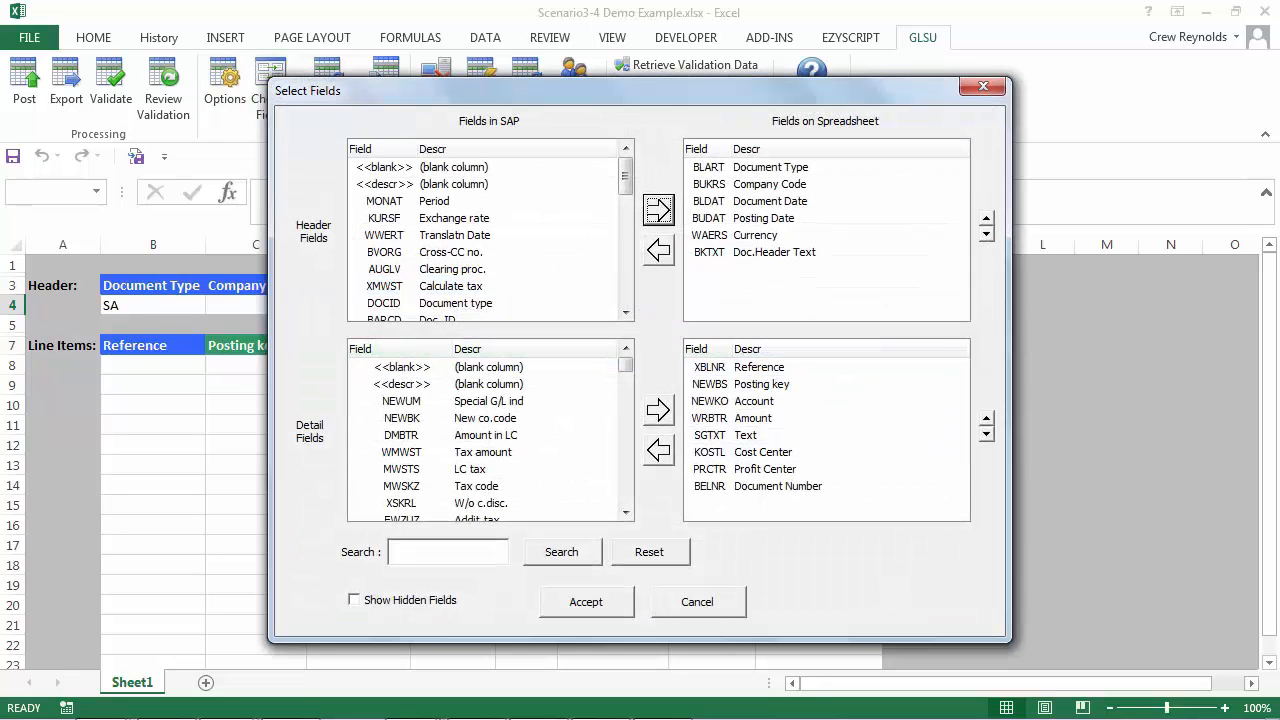
click(766, 469)
click(658, 450)
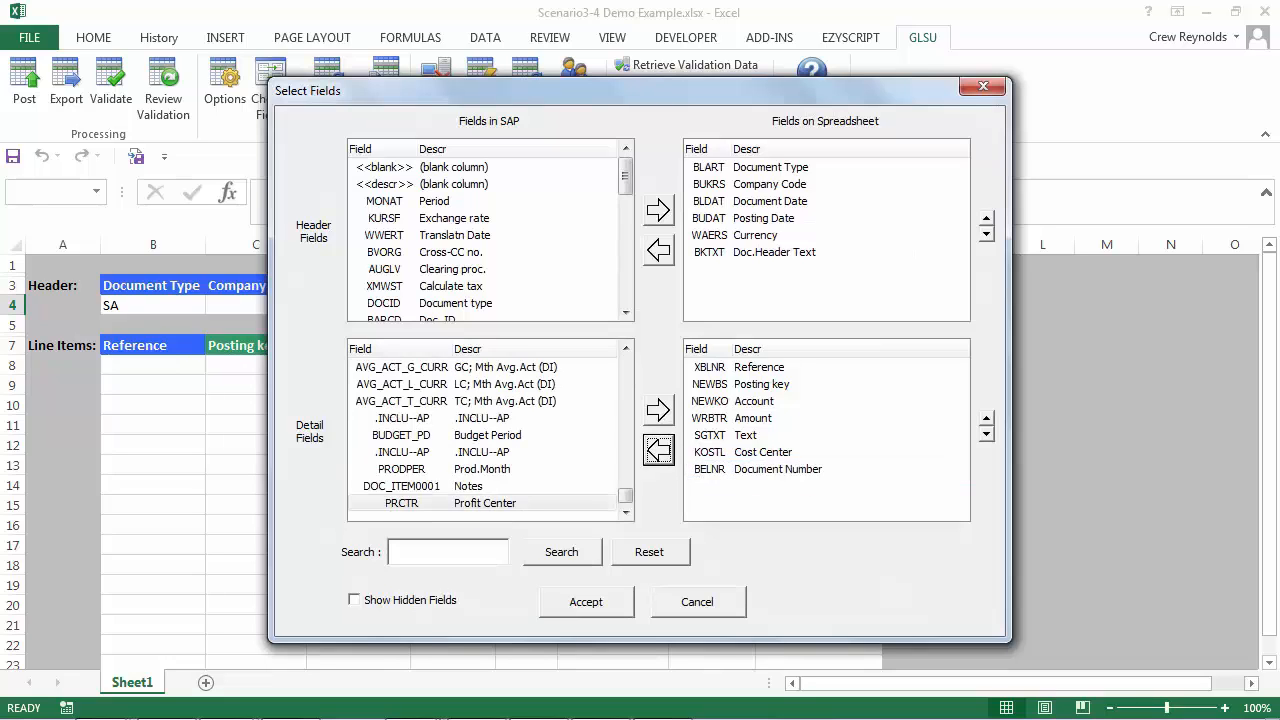
click(586, 601)
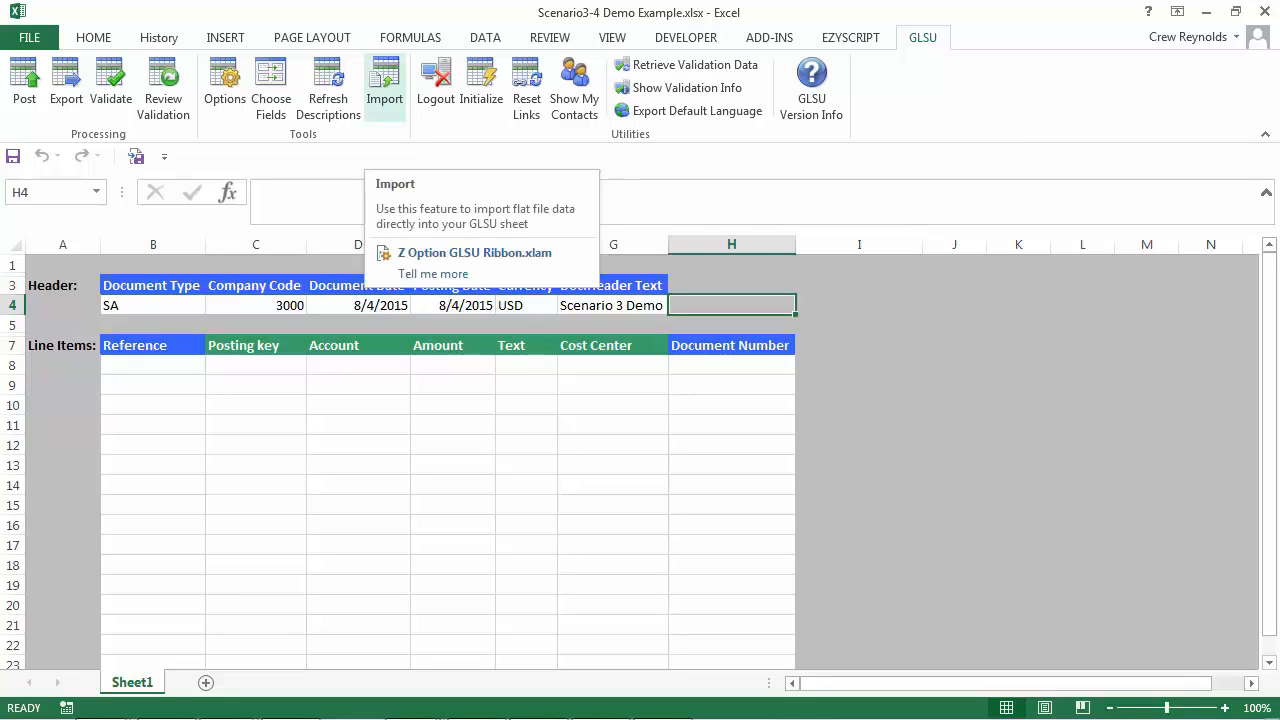
- Clear the primary and offset maps for the SAP Extract 0301.csv import and save the emptied maps without importing
click(384, 85)
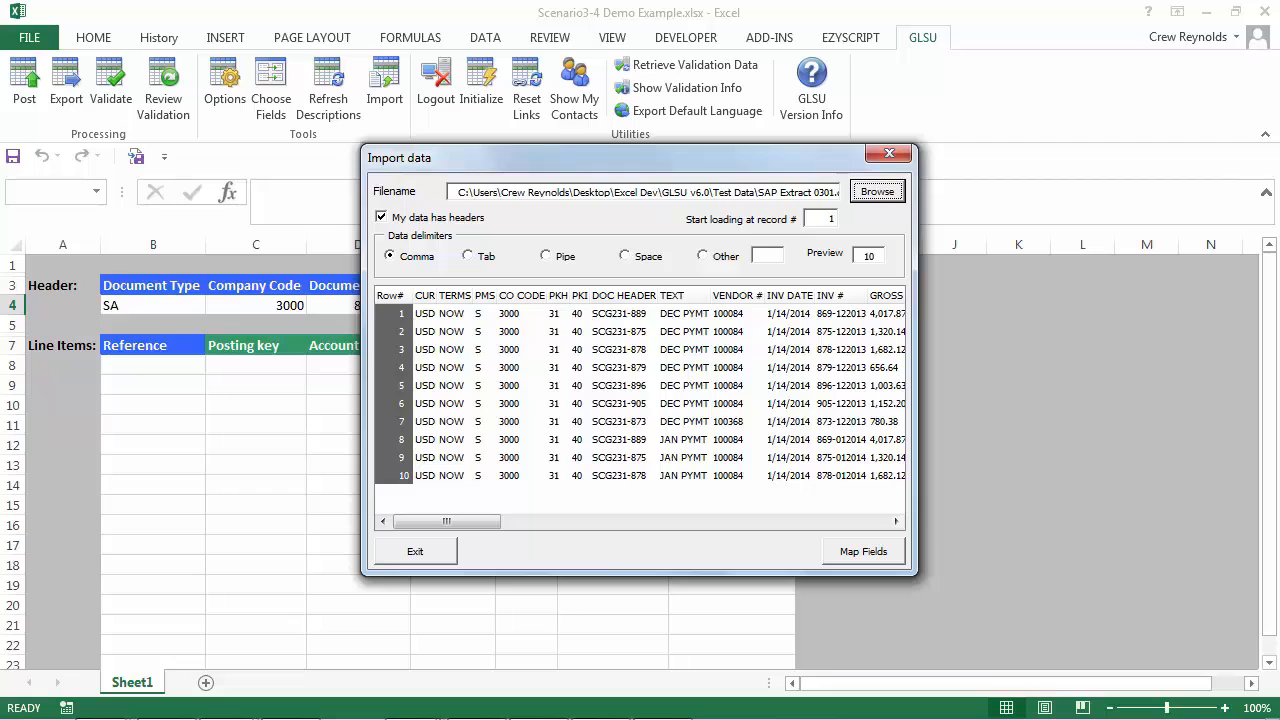
drag(803, 192, 819, 192)
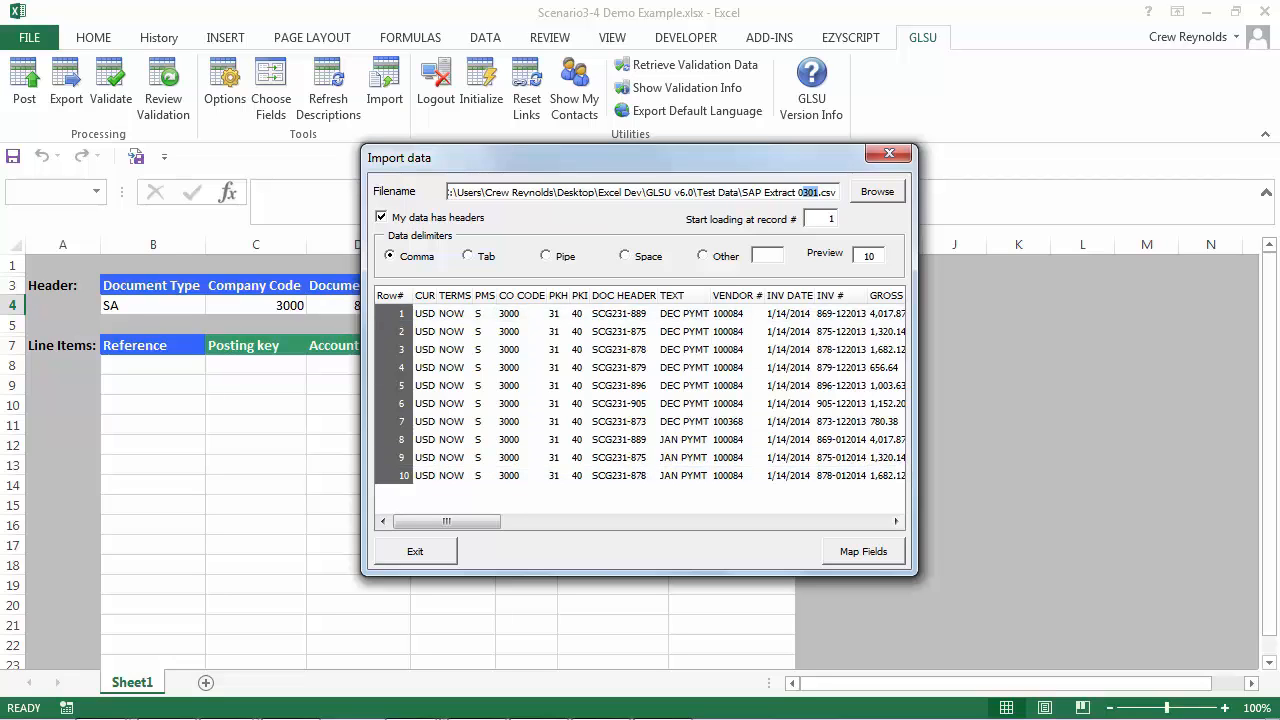
click(864, 552)
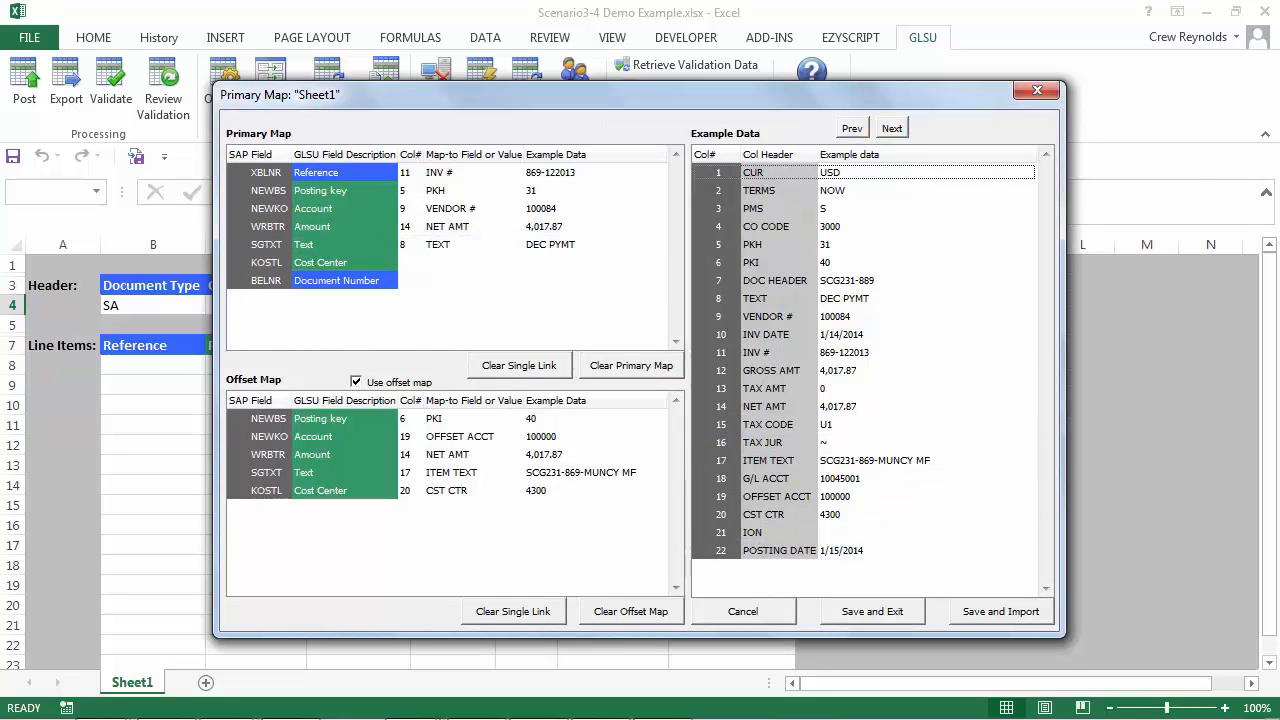
click(631, 366)
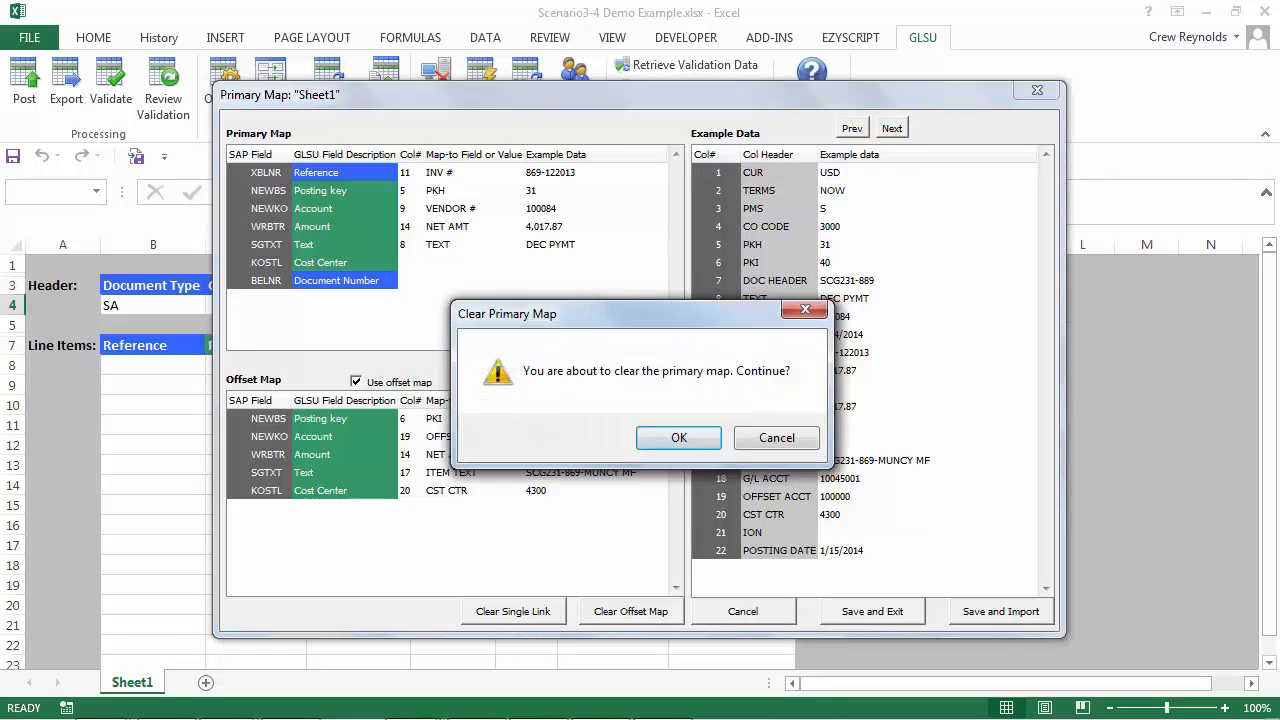
key(Return)
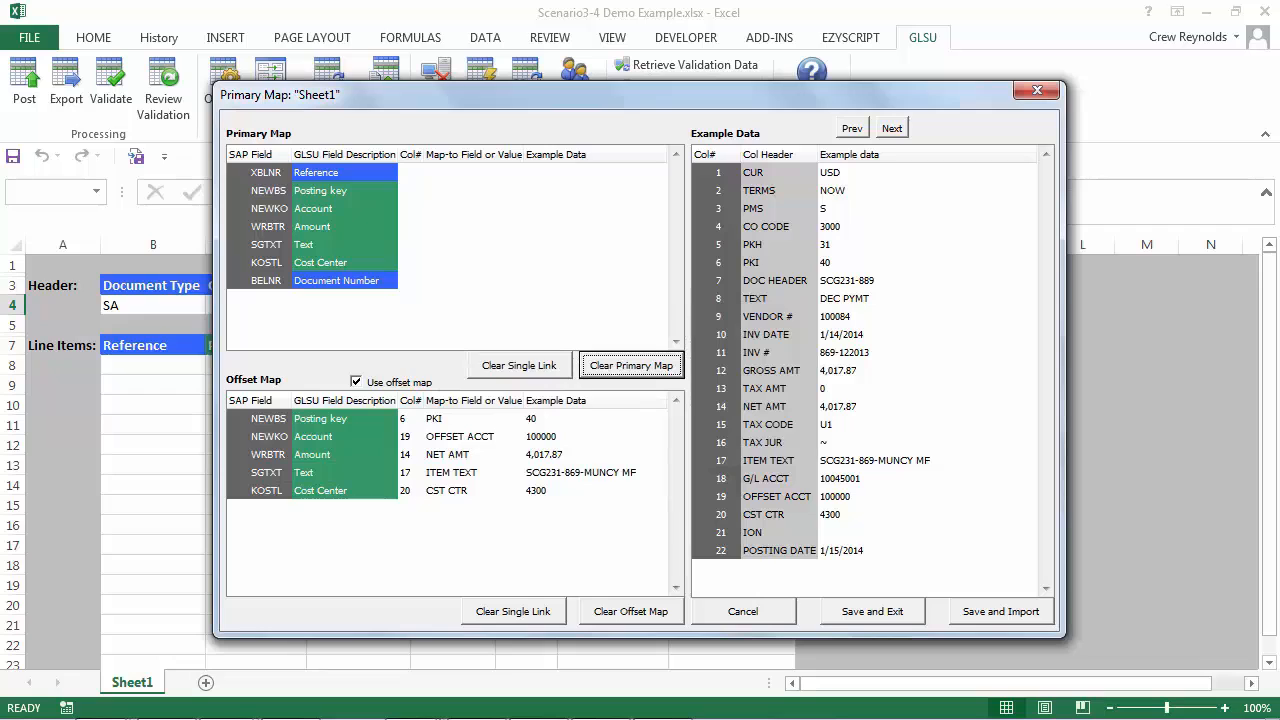
click(631, 611)
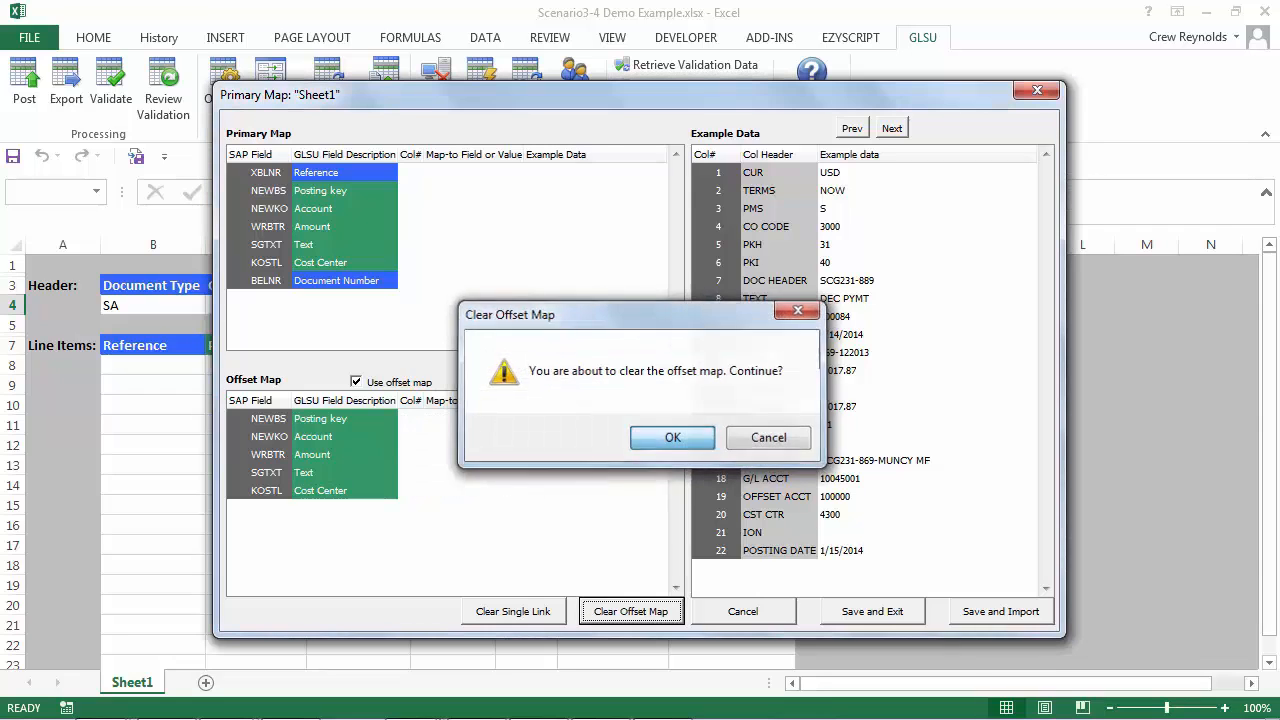
key(Return)
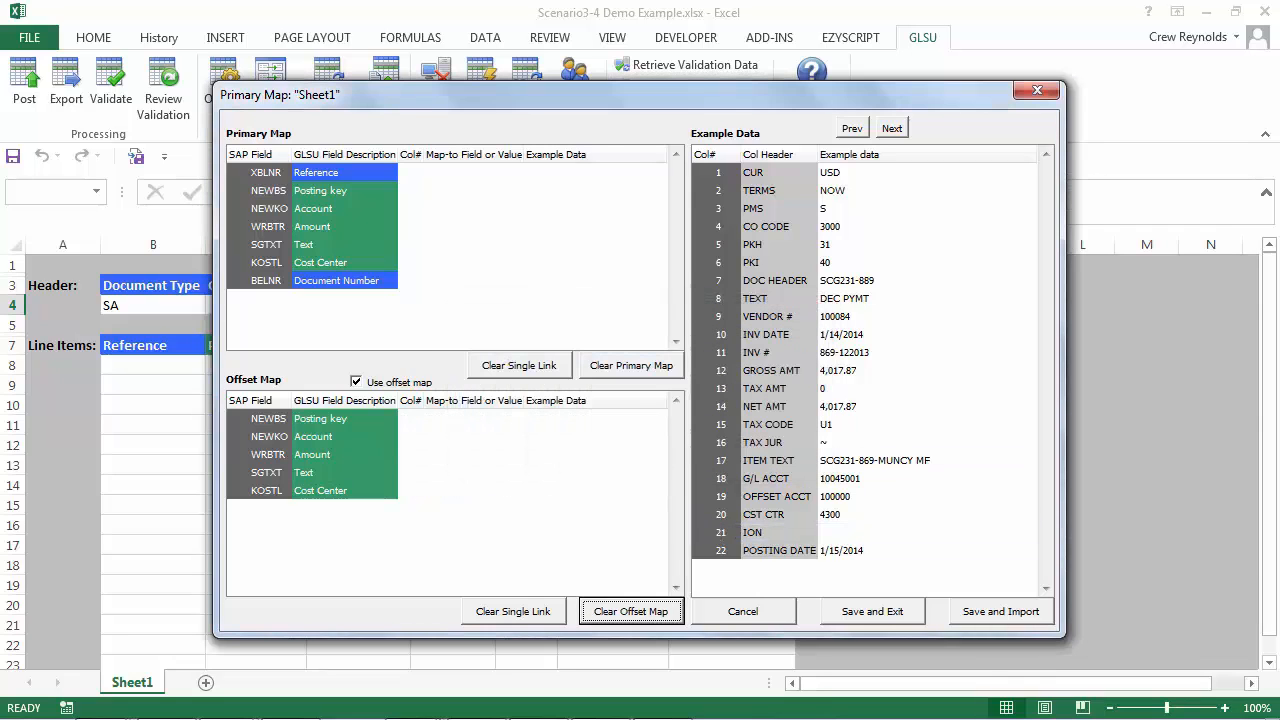
click(872, 611)
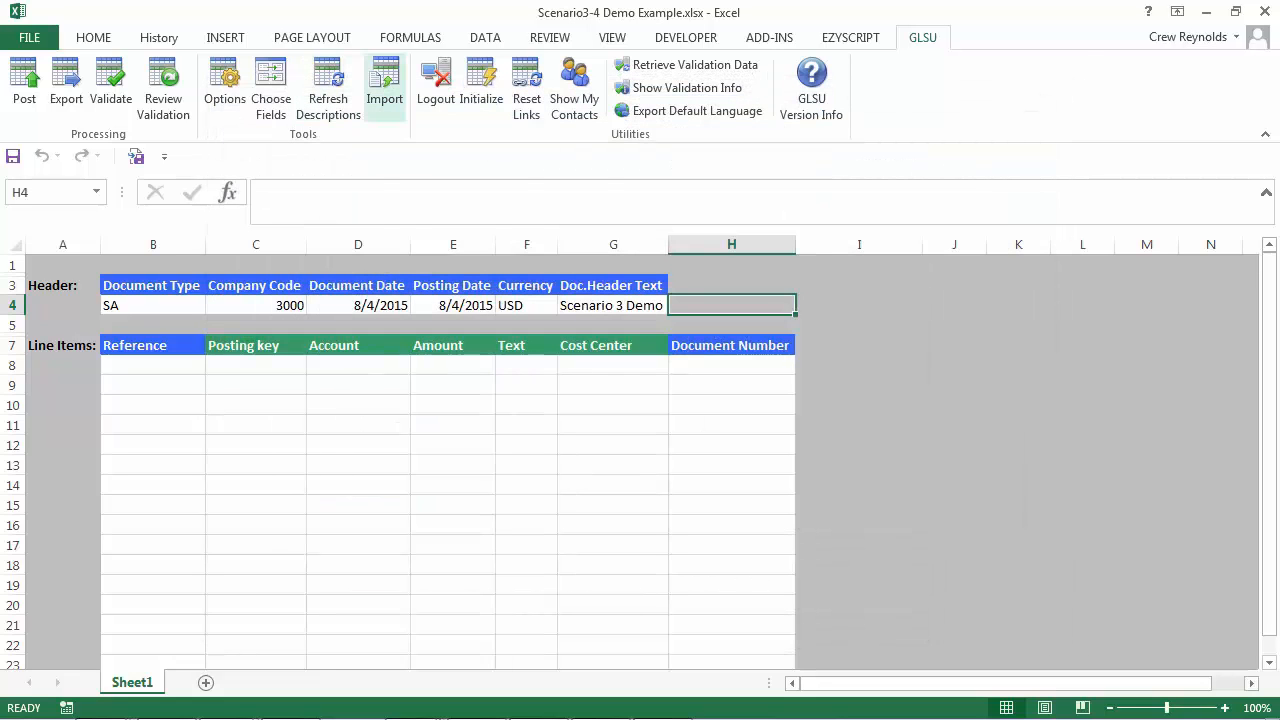
- Open the field maps for the SAP Extract 0301.csv import with the offset map in use, and check the sheet's fields behind the dialog
click(384, 85)
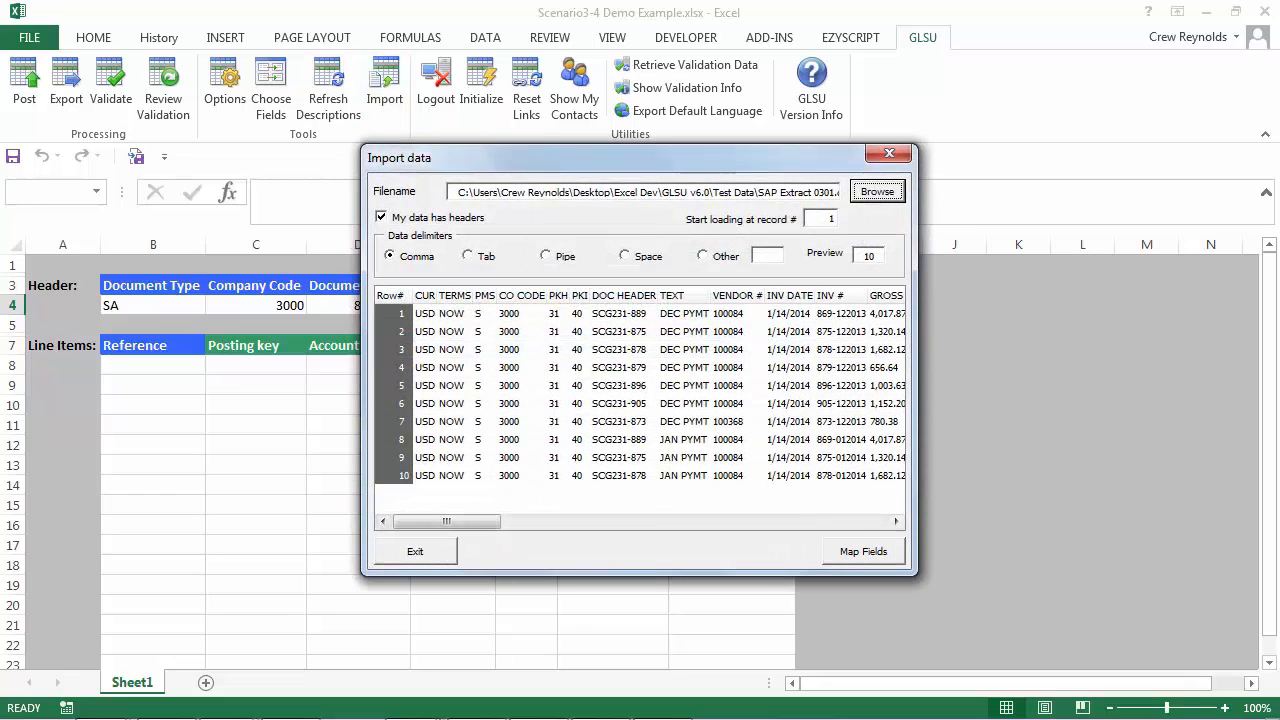
click(863, 551)
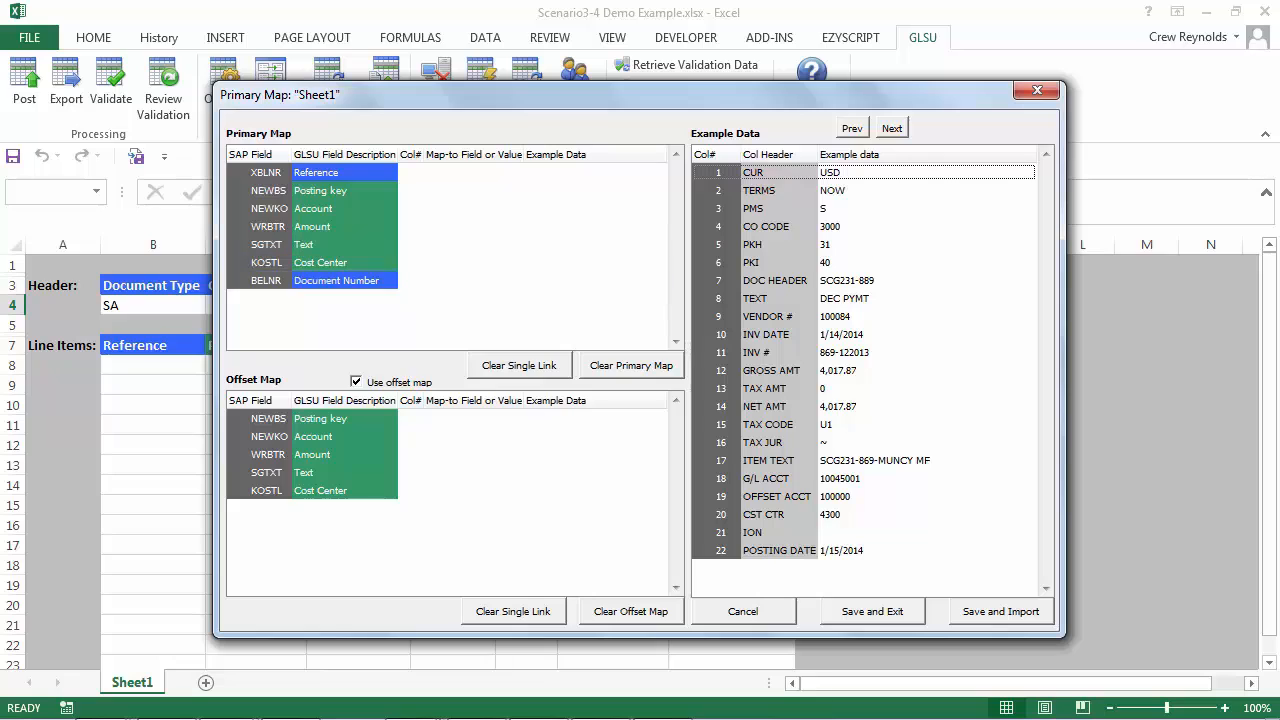
click(357, 382)
click(357, 382)
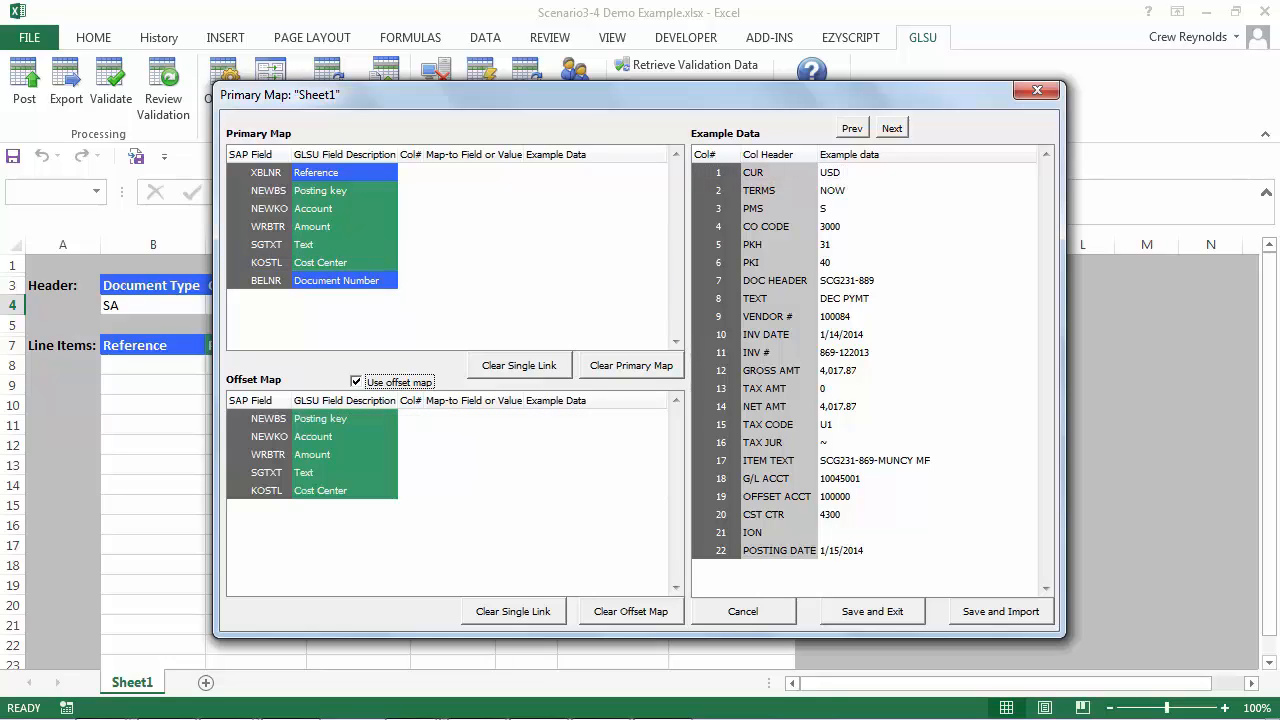
drag(480, 94, 470, 391)
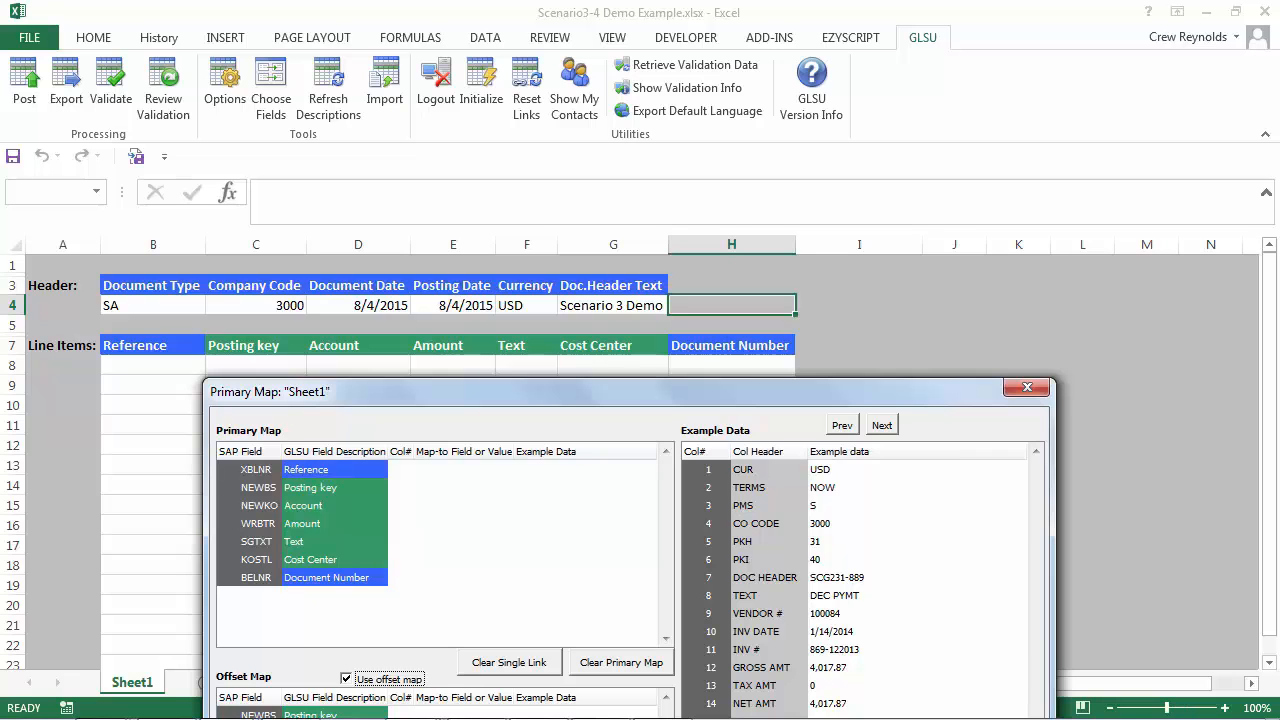
drag(560, 391, 530, 94)
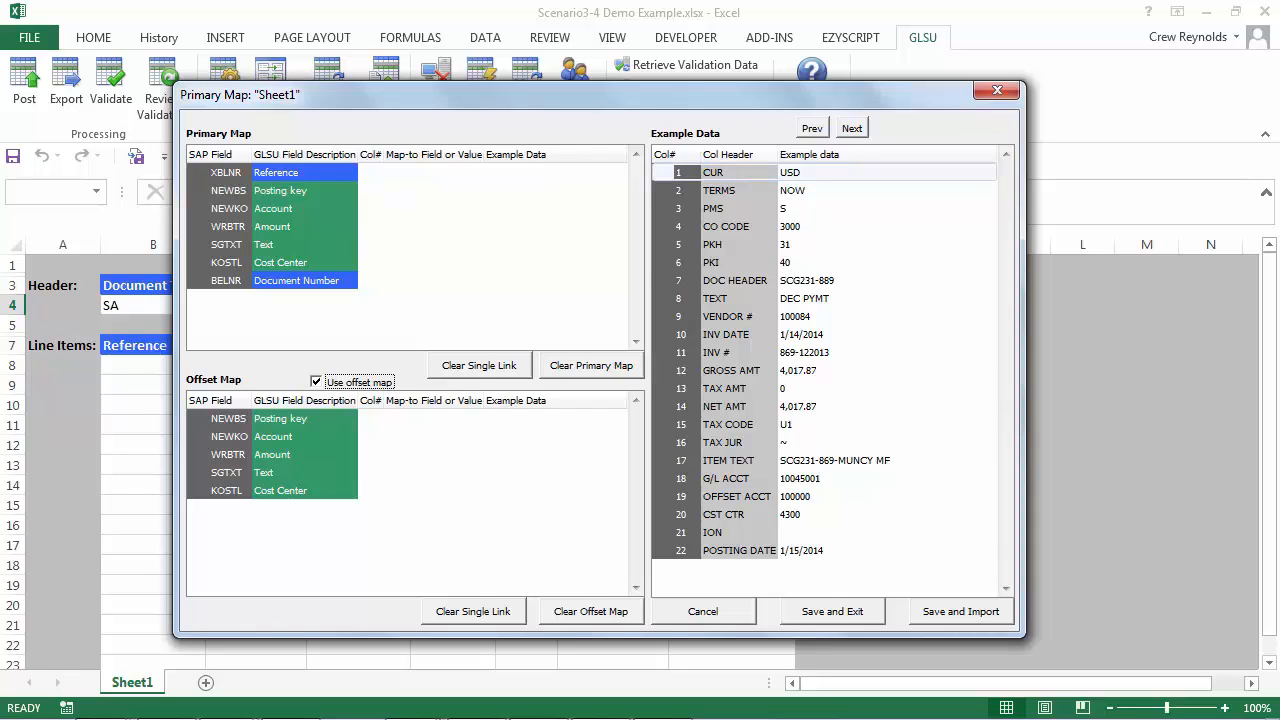
- In the primary map, link Reference to INV #, Posting key to PKH and Account to VENDOR #
click(804, 352)
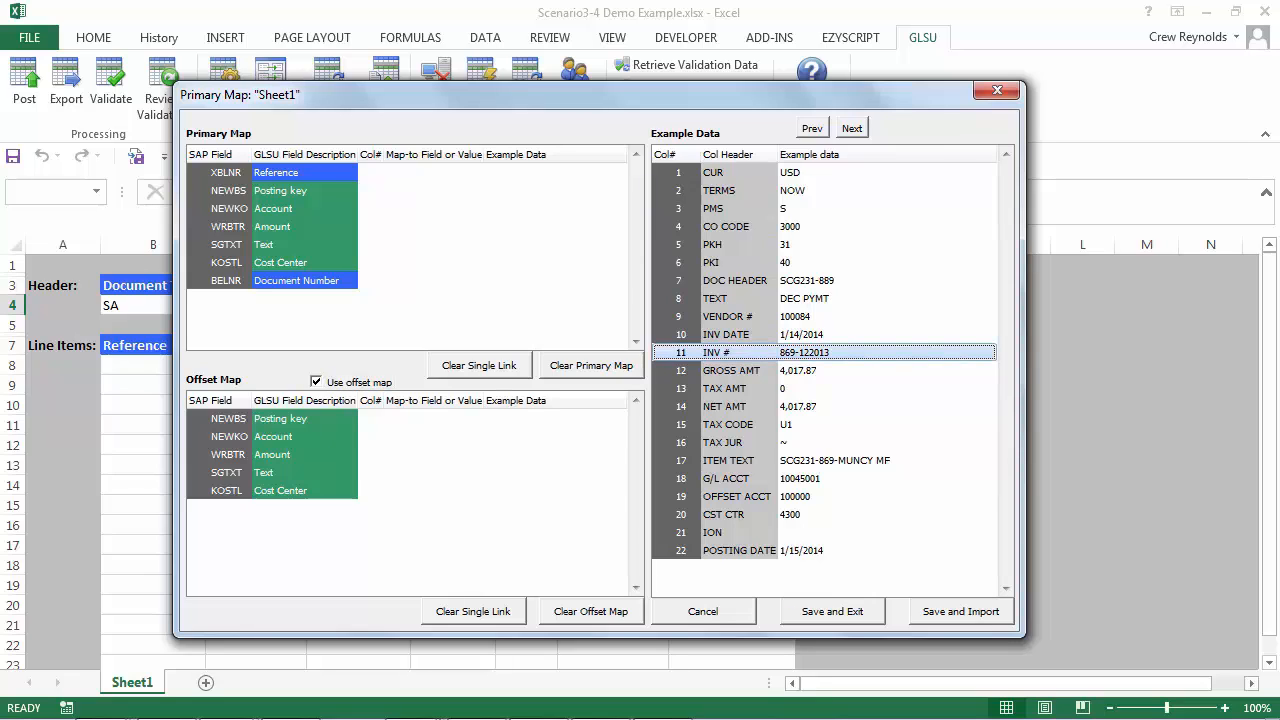
drag(804, 352, 304, 173)
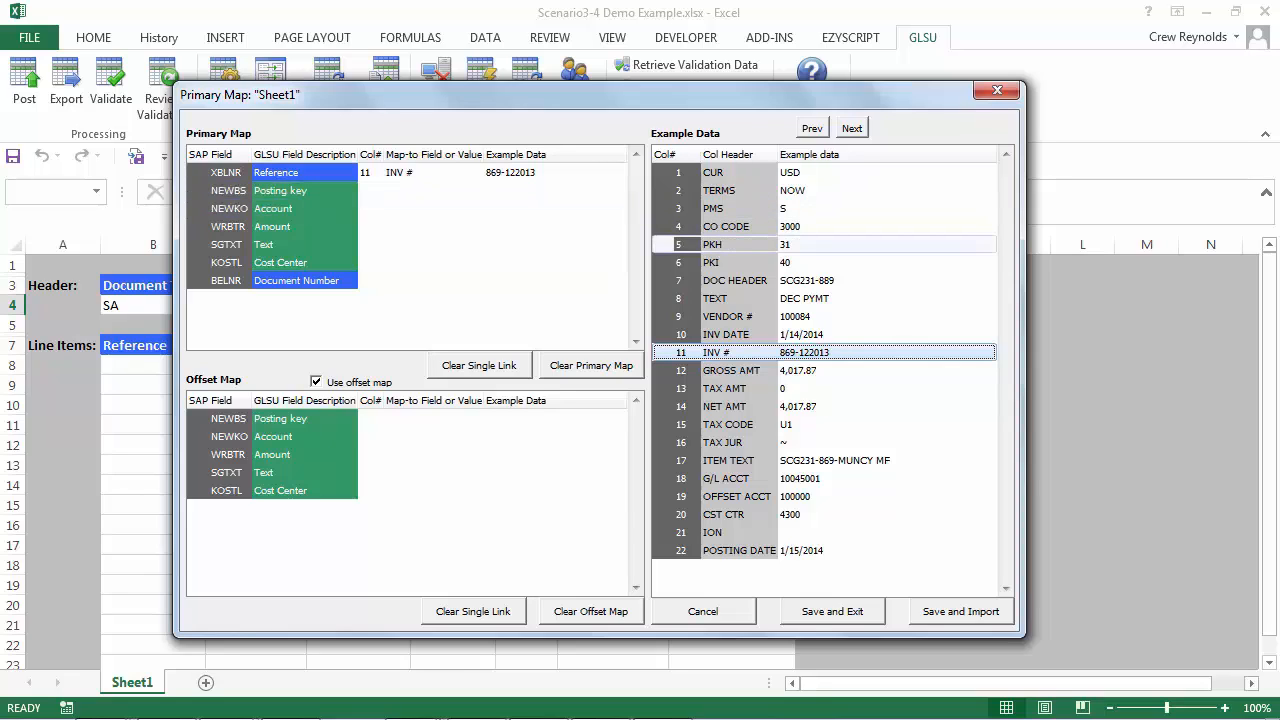
click(786, 244)
drag(786, 244, 304, 190)
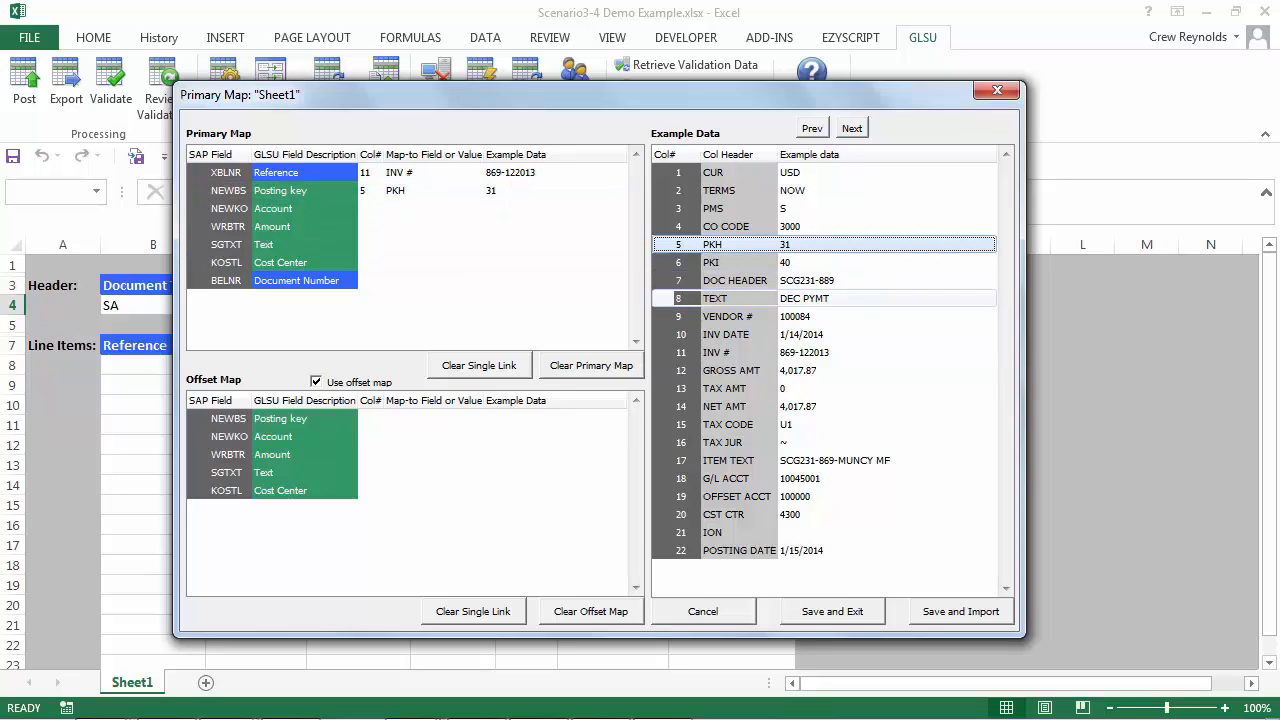
drag(786, 316, 300, 208)
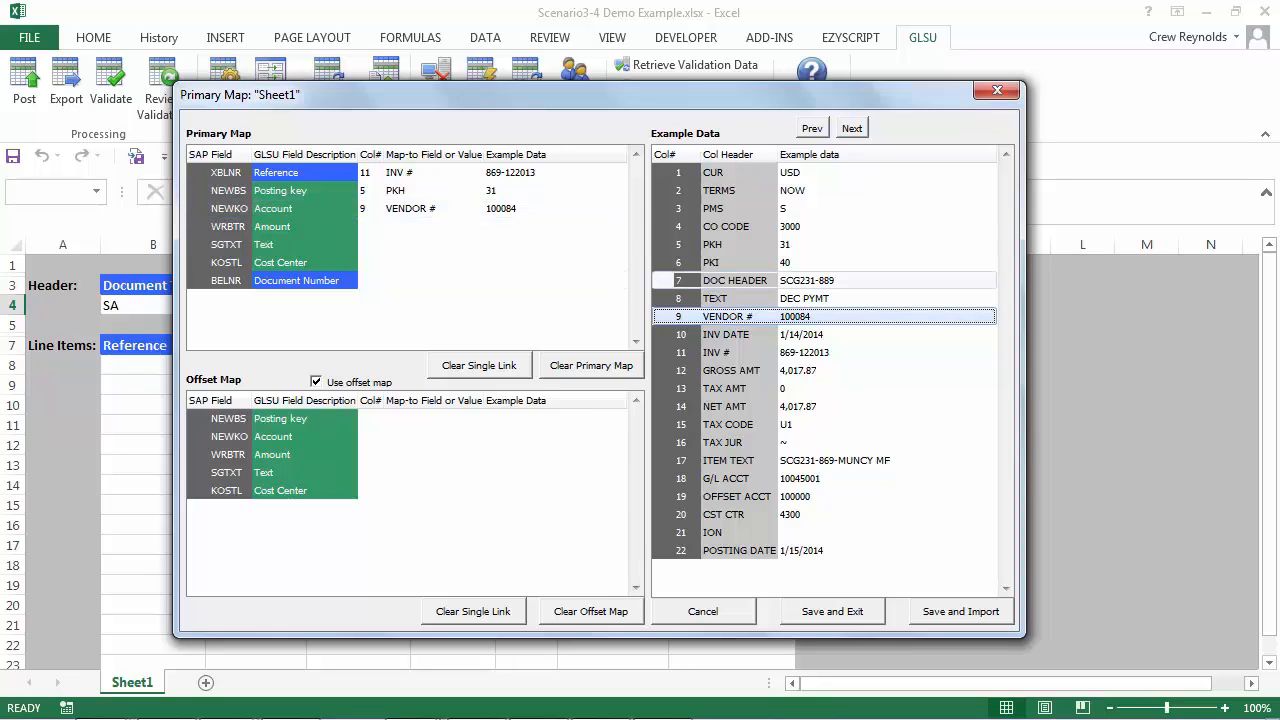
- In the primary map, link Amount to NET AMT, Text to TEXT and Cost Center to CST CTR
drag(786, 406, 300, 226)
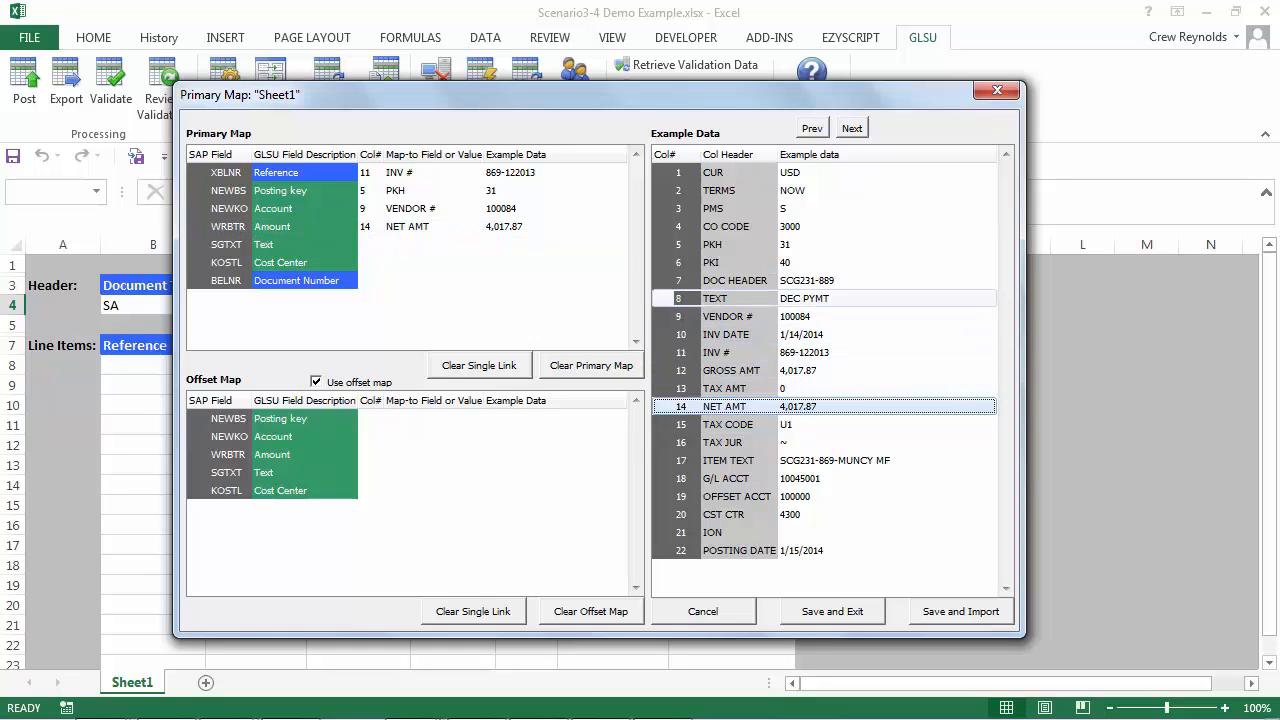
click(790, 298)
drag(790, 298, 300, 244)
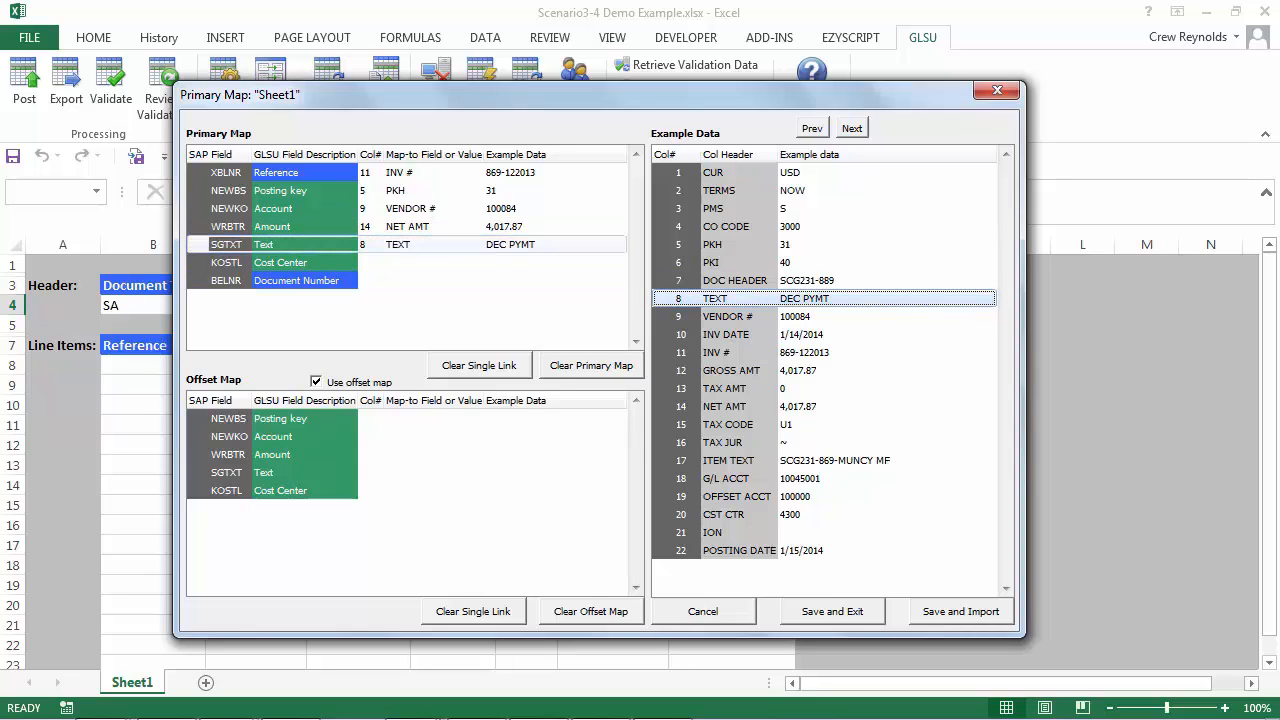
drag(760, 514, 300, 262)
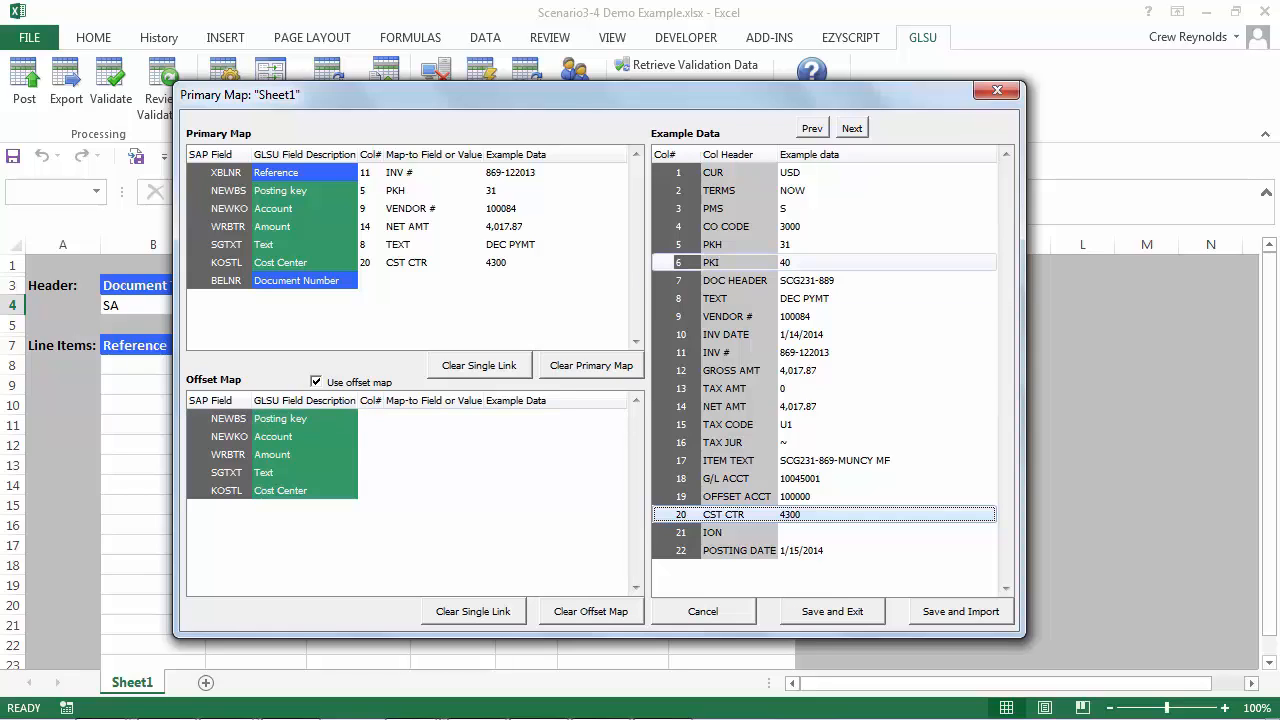
- In the offset map, link Posting key to PKI, Account to OFFSET ACCT, Amount to NET AMT and Text to ITEM TEXT
click(724, 262)
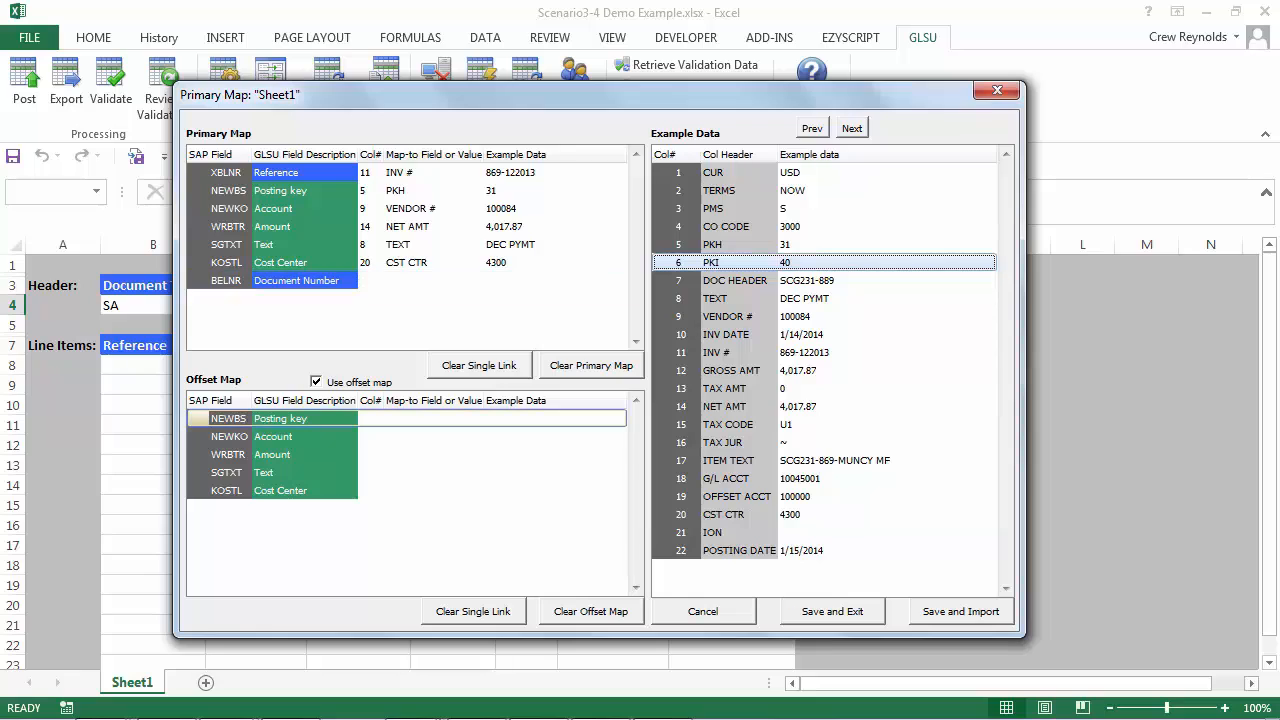
drag(724, 262, 290, 418)
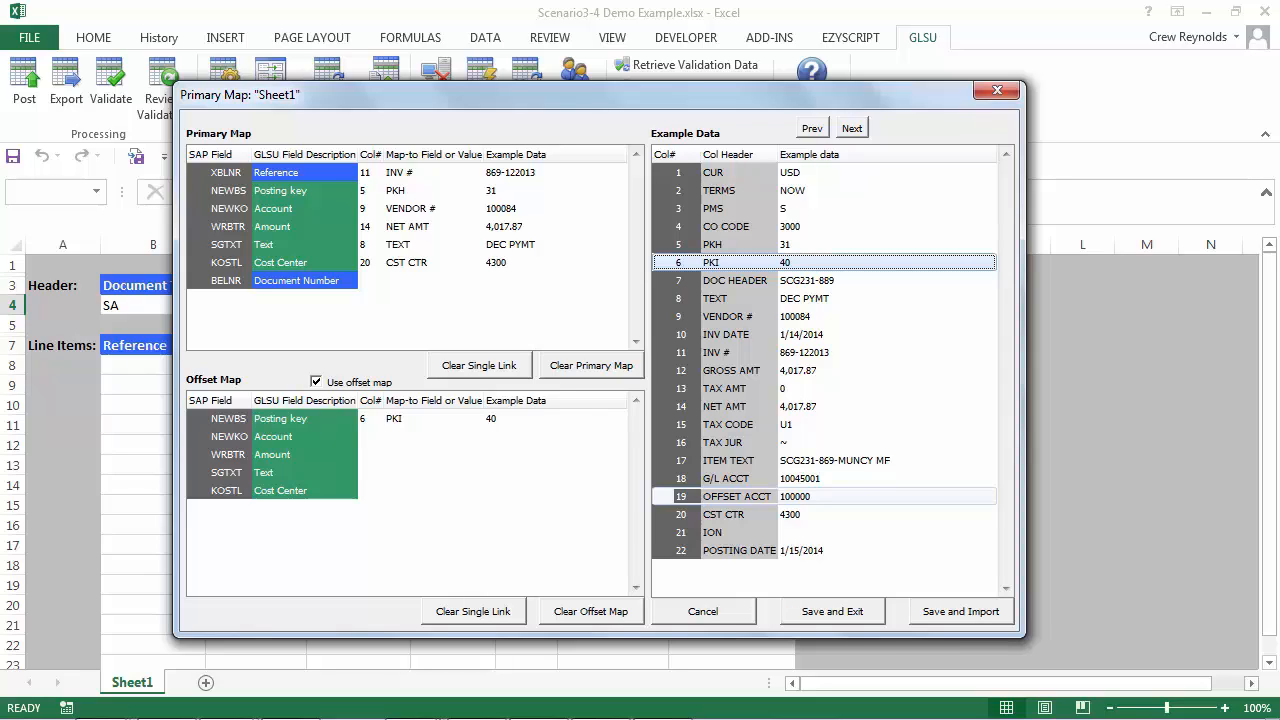
drag(738, 497, 310, 437)
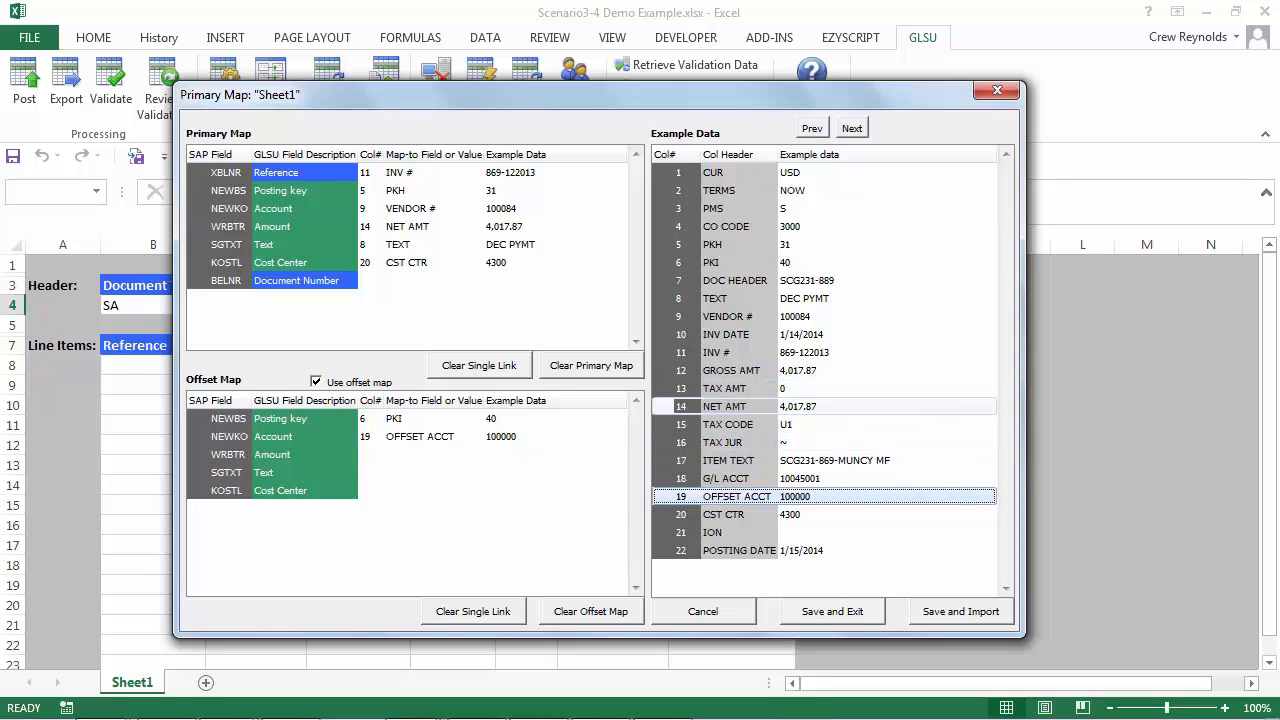
drag(738, 407, 310, 455)
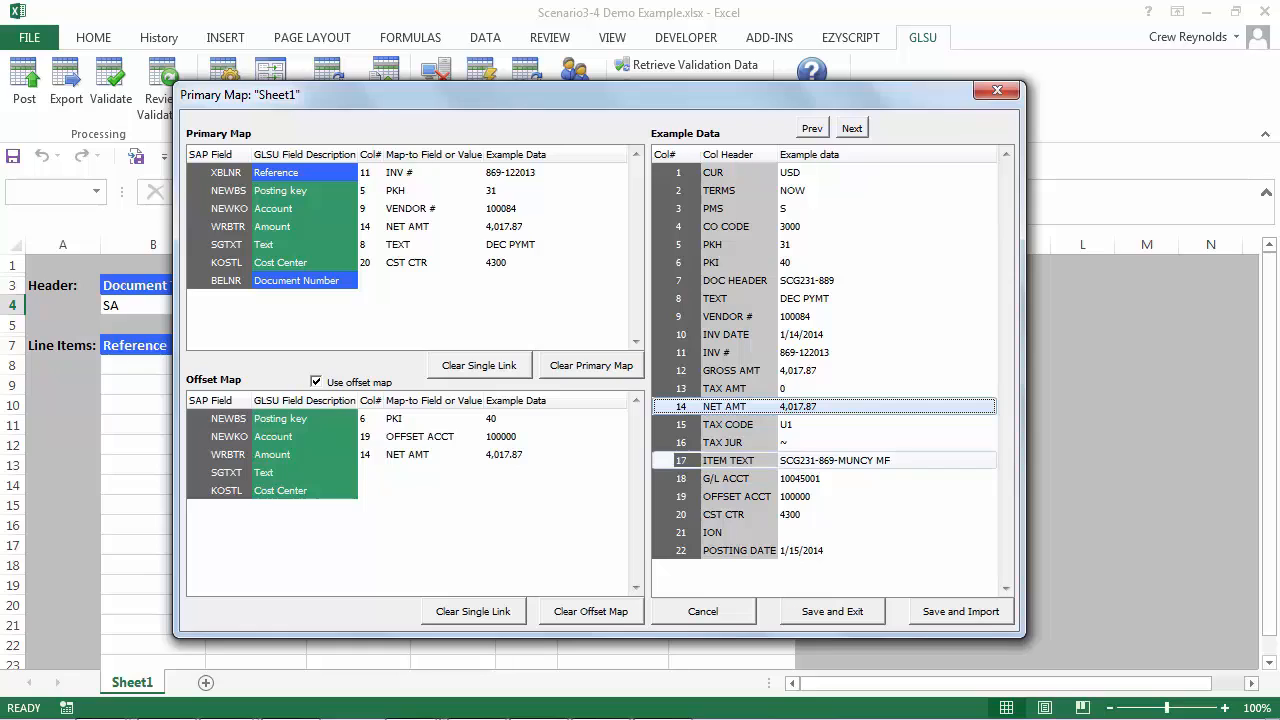
drag(738, 460, 310, 472)
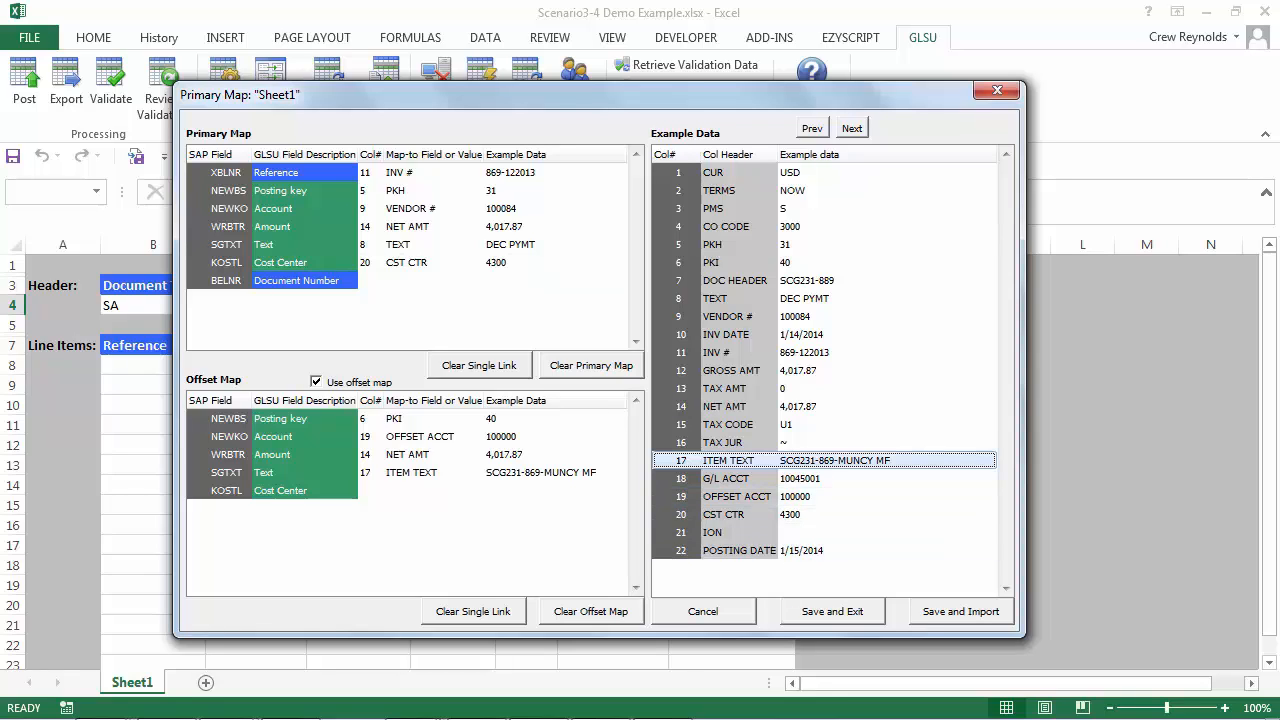
- Save the maps and import all records, clearing the existing line items
click(961, 611)
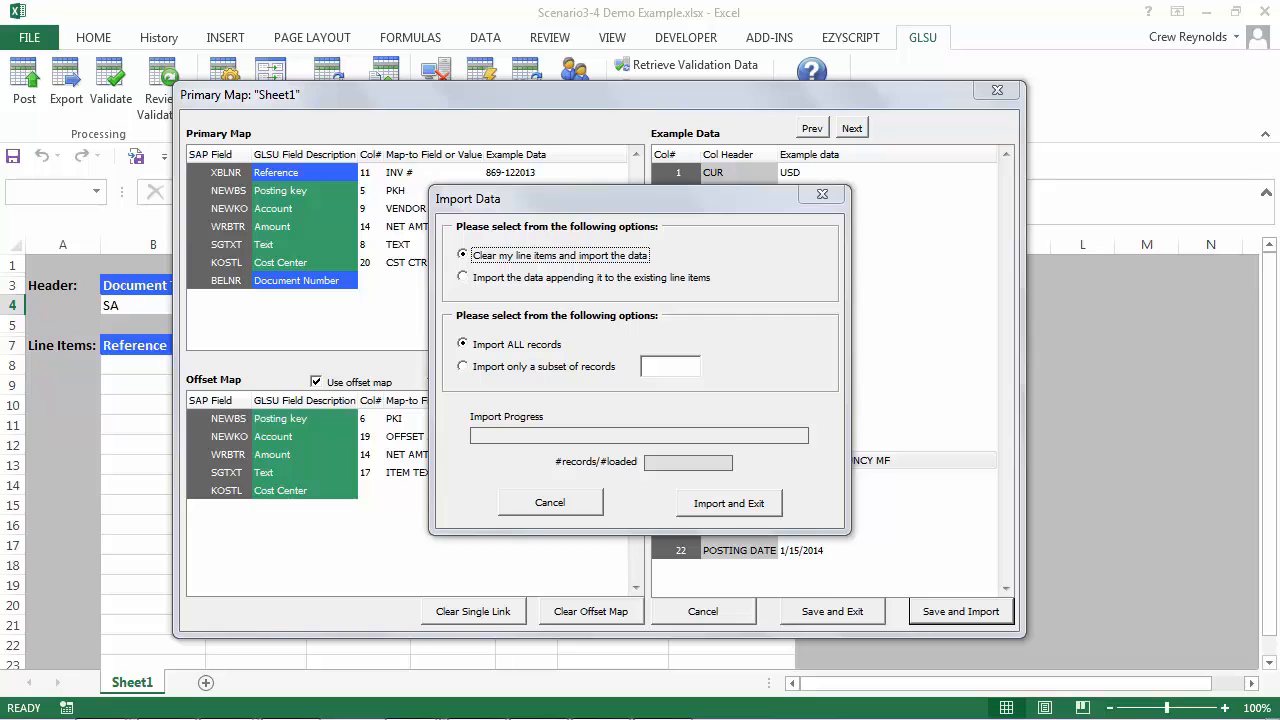
click(729, 503)
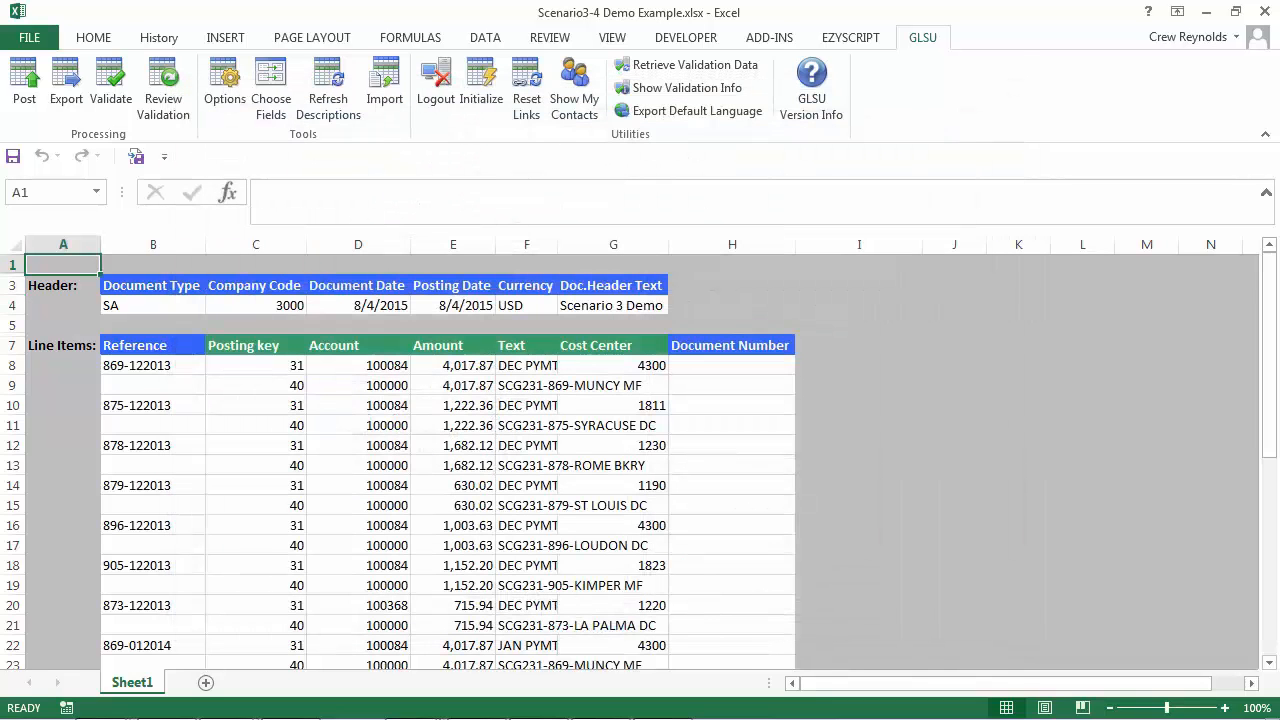
scroll(729, 490, down, 3)
scroll(729, 490, up, 3)
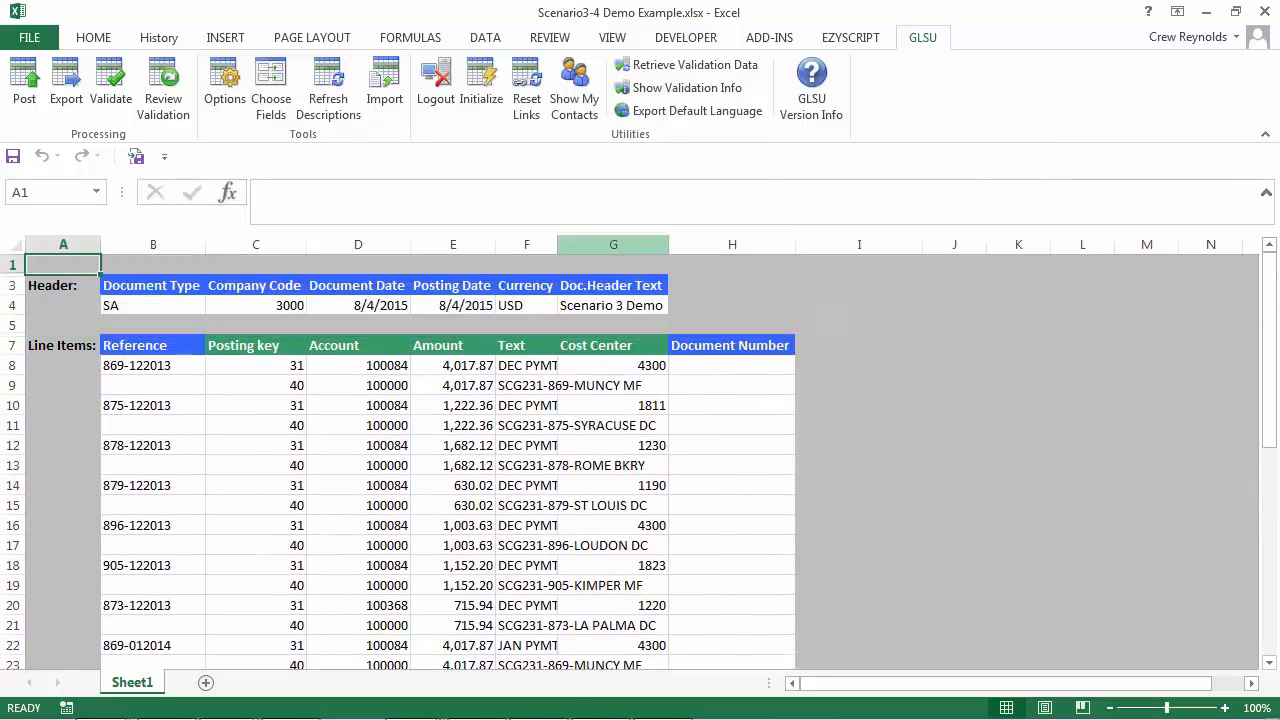
- Narrow the Posting key column and widen the Text and Cost Center columns to fit their contents
drag(306, 244, 296, 244)
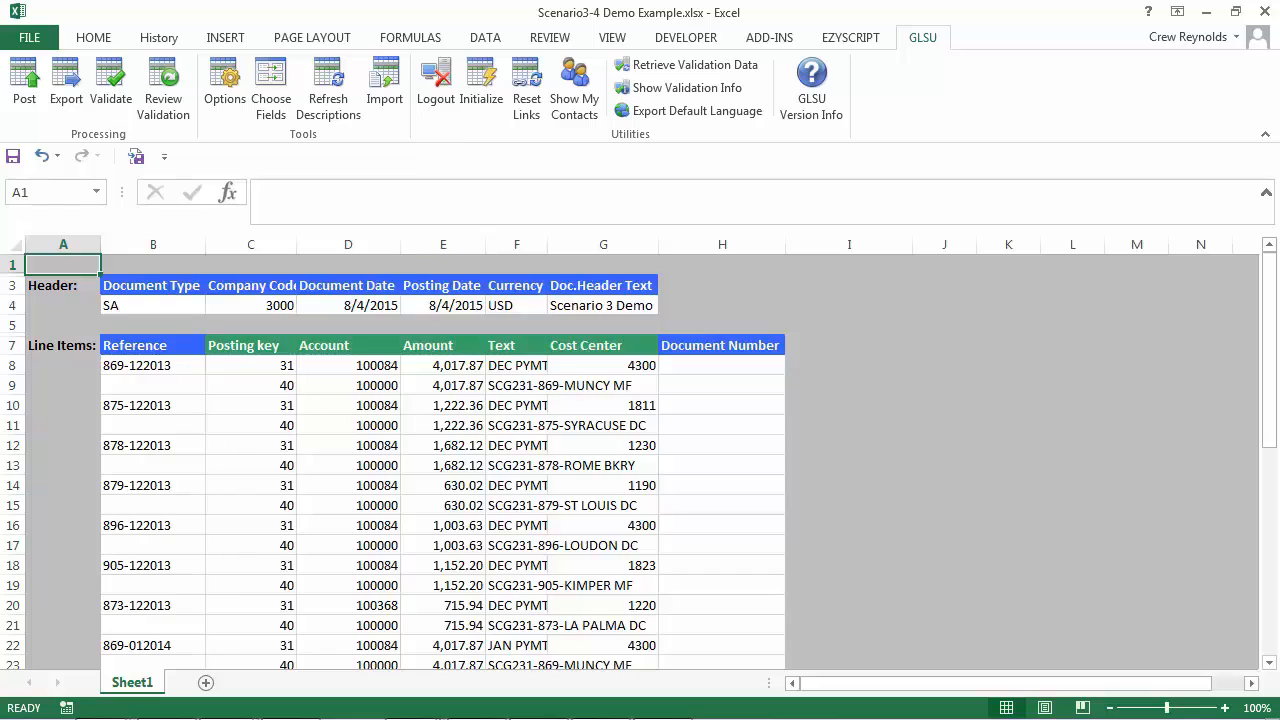
drag(486, 244, 646, 244)
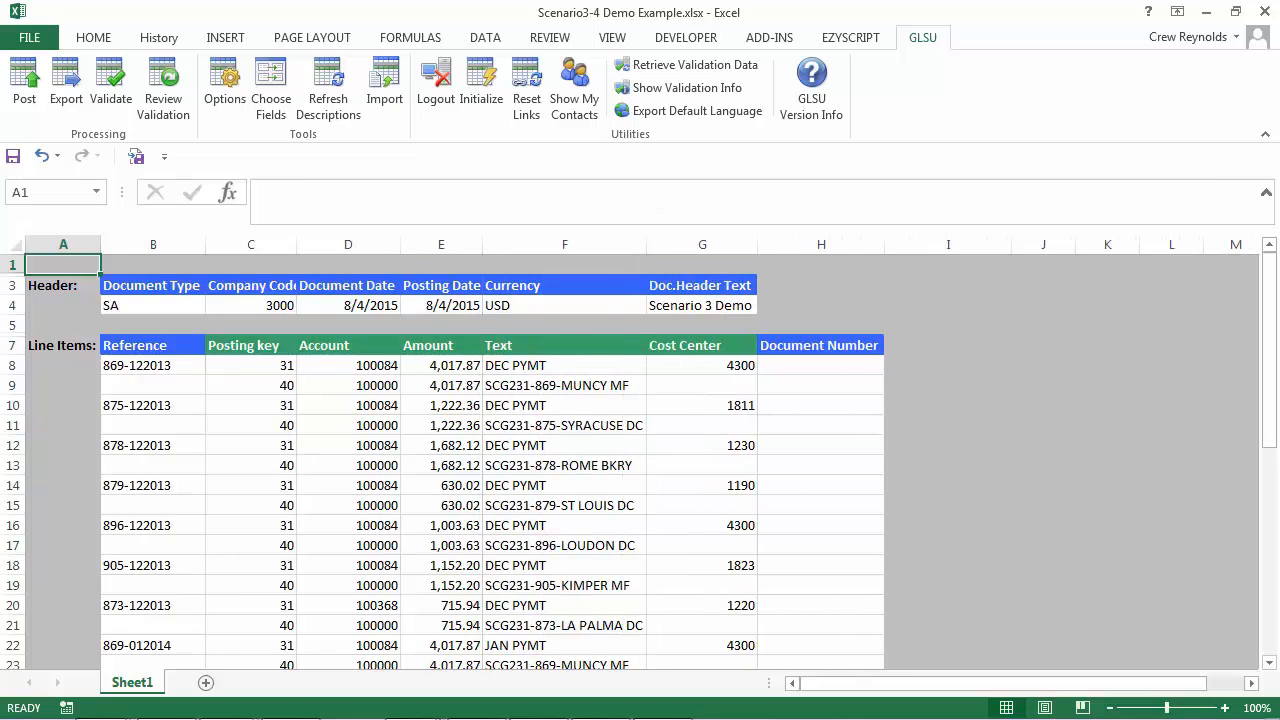
drag(757, 244, 766, 244)
click(706, 244)
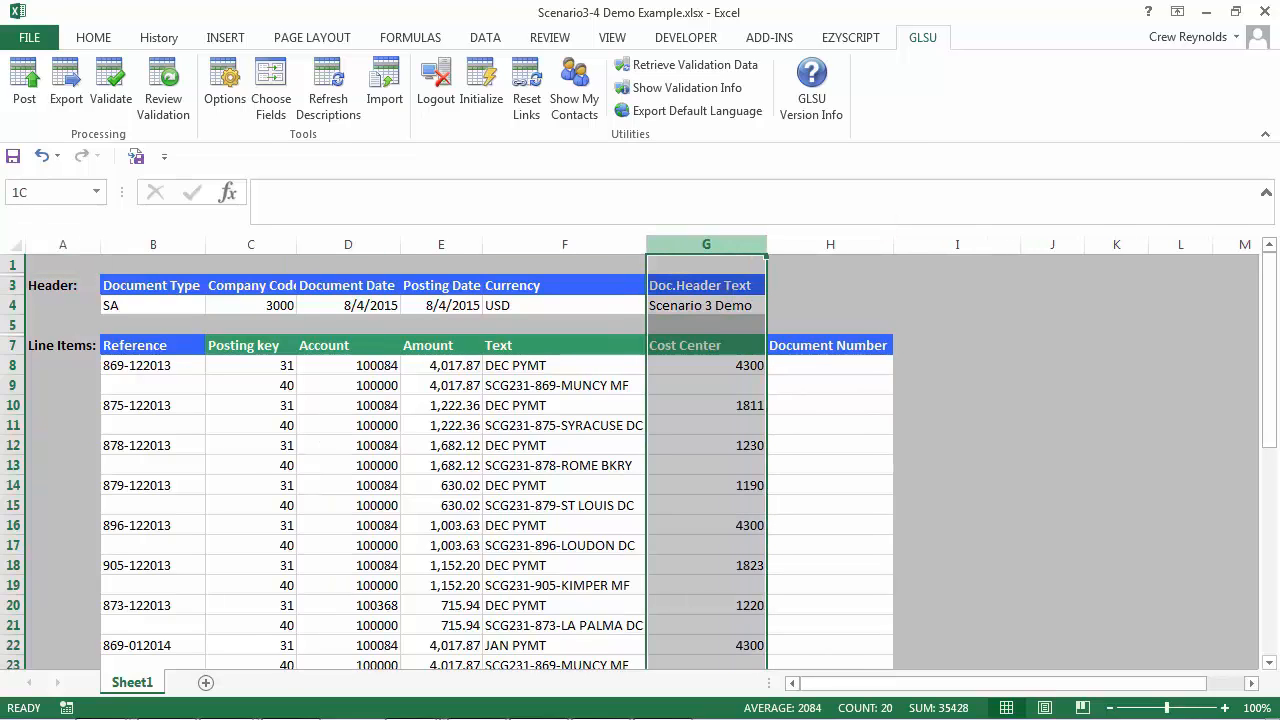
- Examine the references and compare the posting keys, accounts and amounts on the first document's primary and offset lines
click(153, 365)
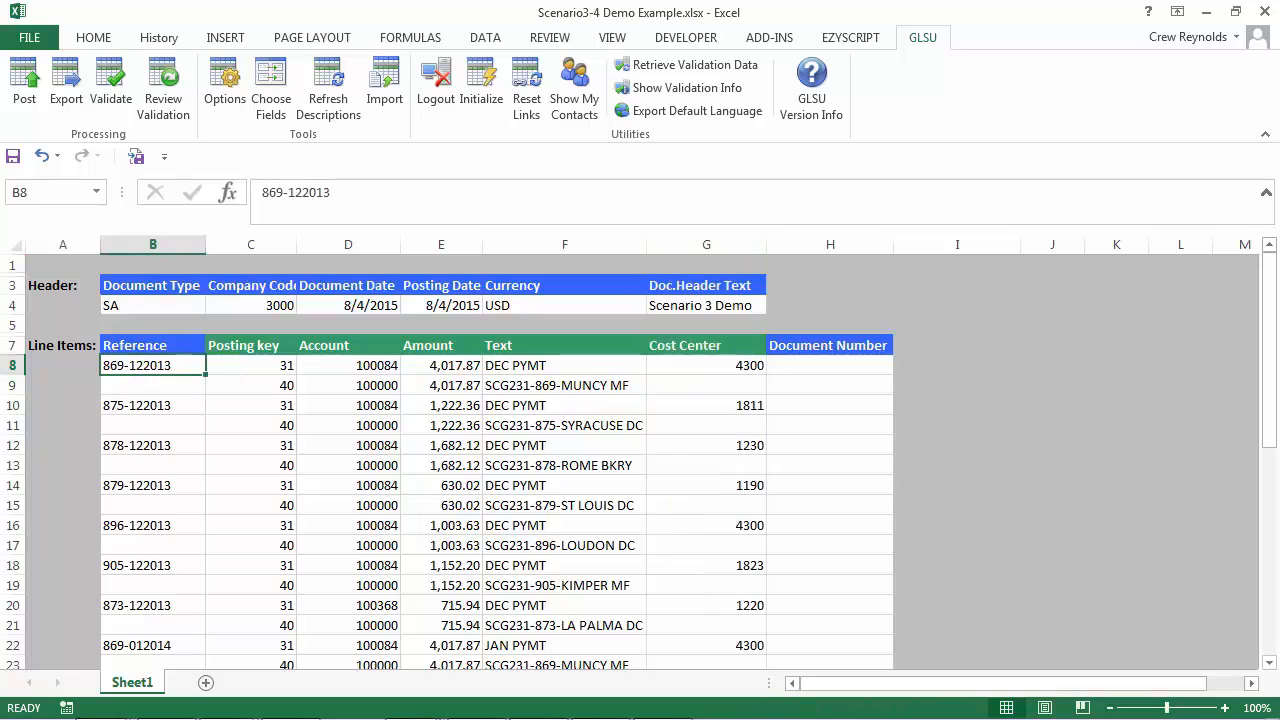
click(153, 585)
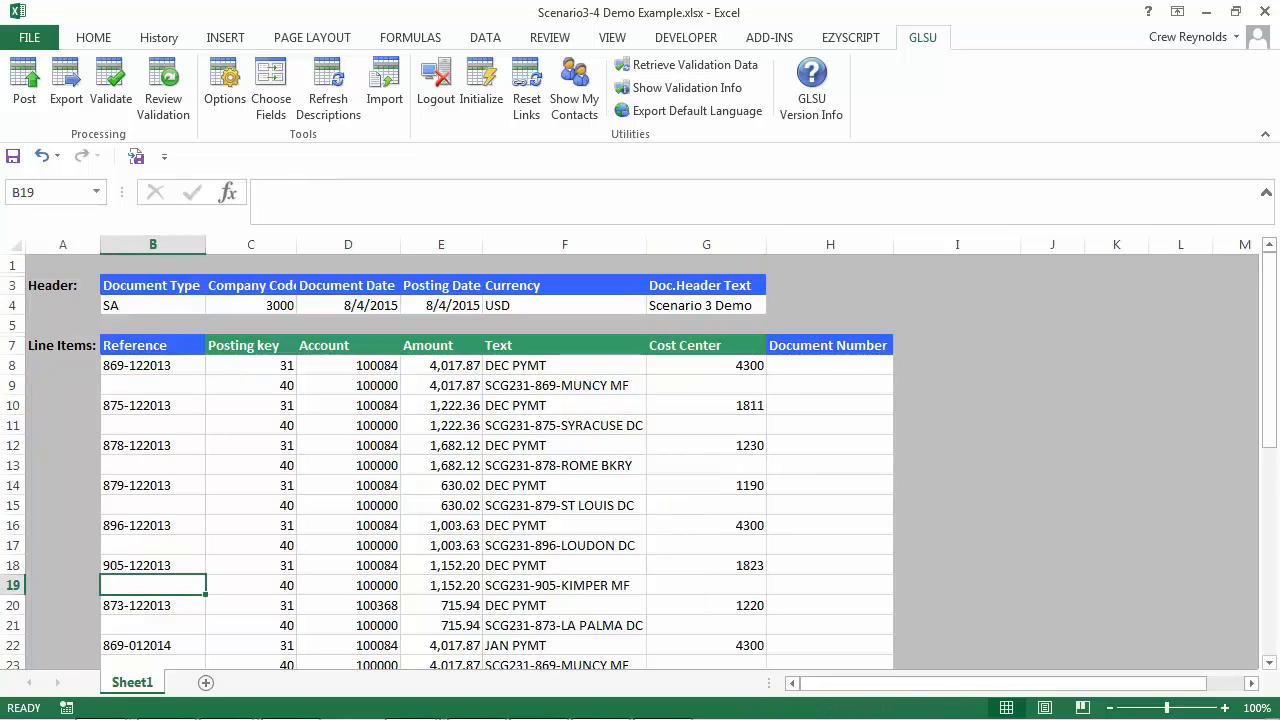
click(153, 365)
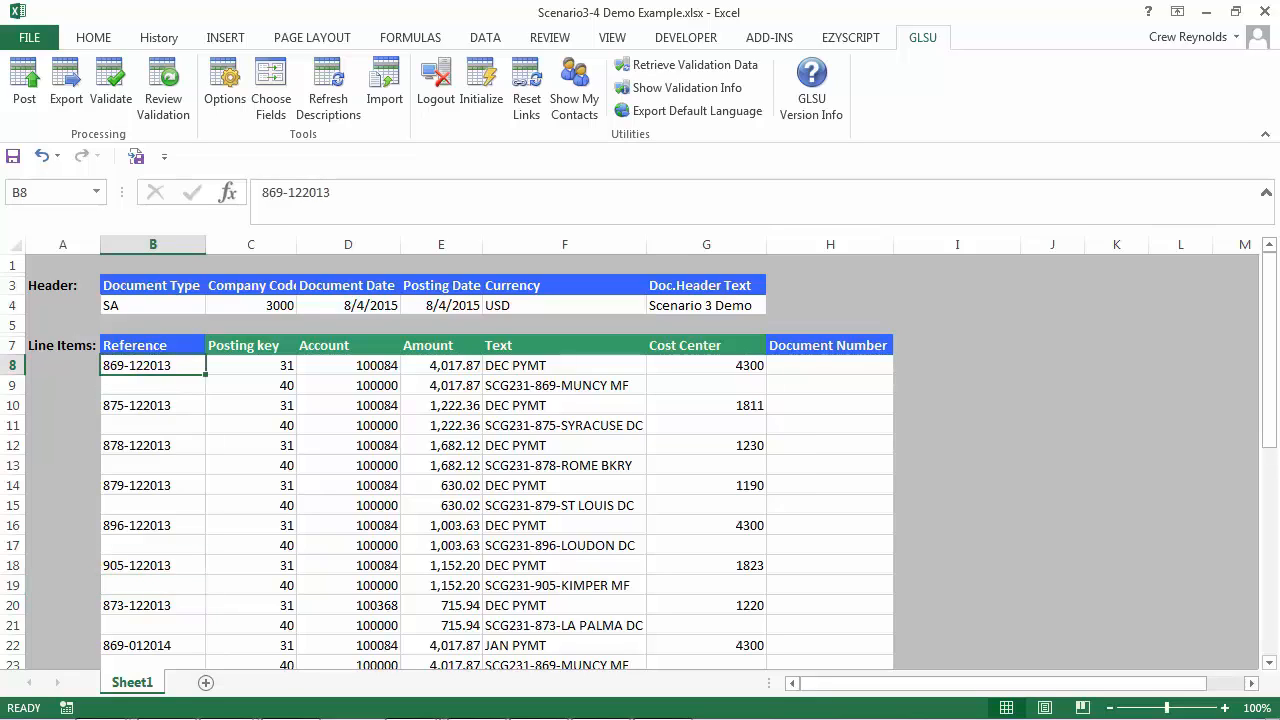
key(Right)
key(Down)
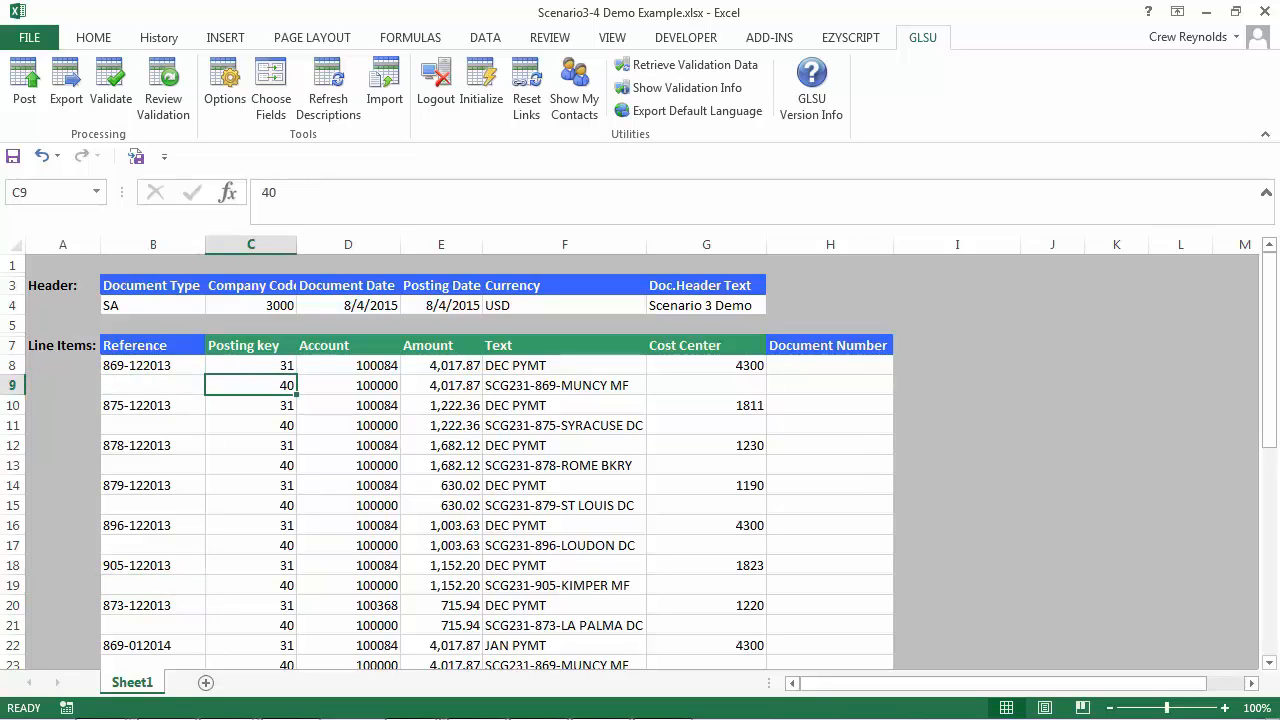
key(Right)
key(Up)
key(Down)
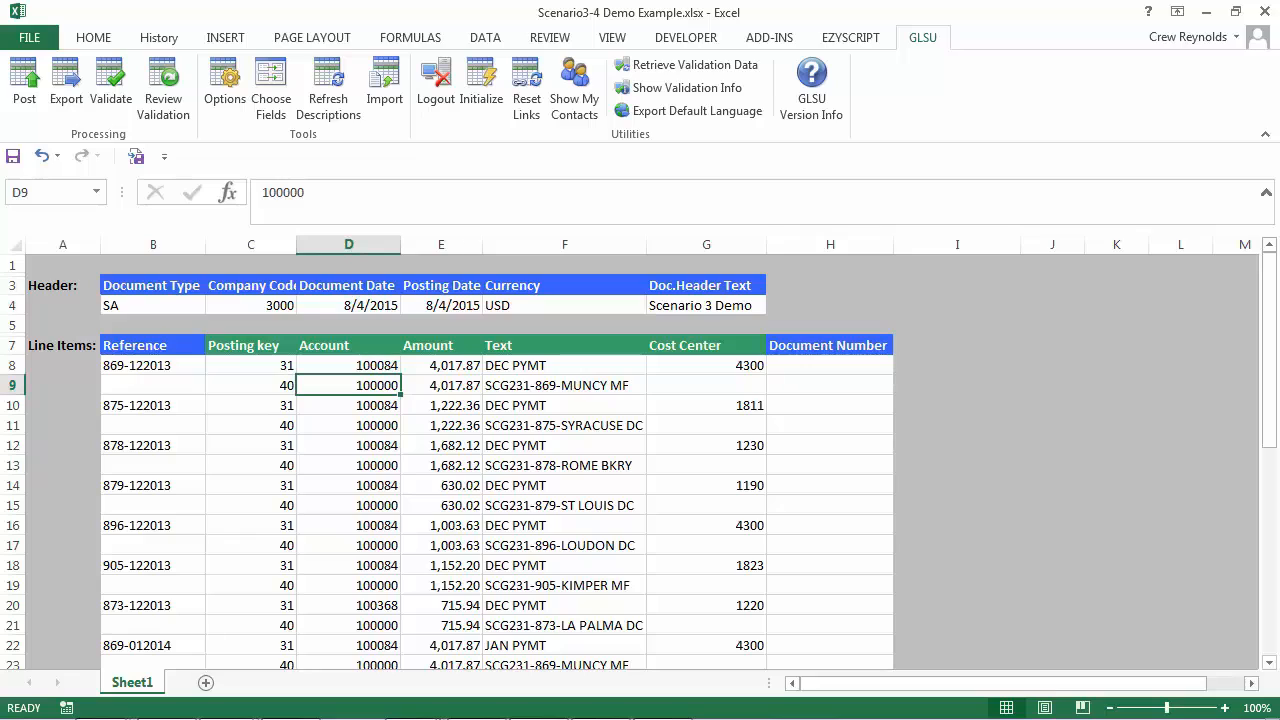
key(Right)
key(Up)
key(shift+Down)
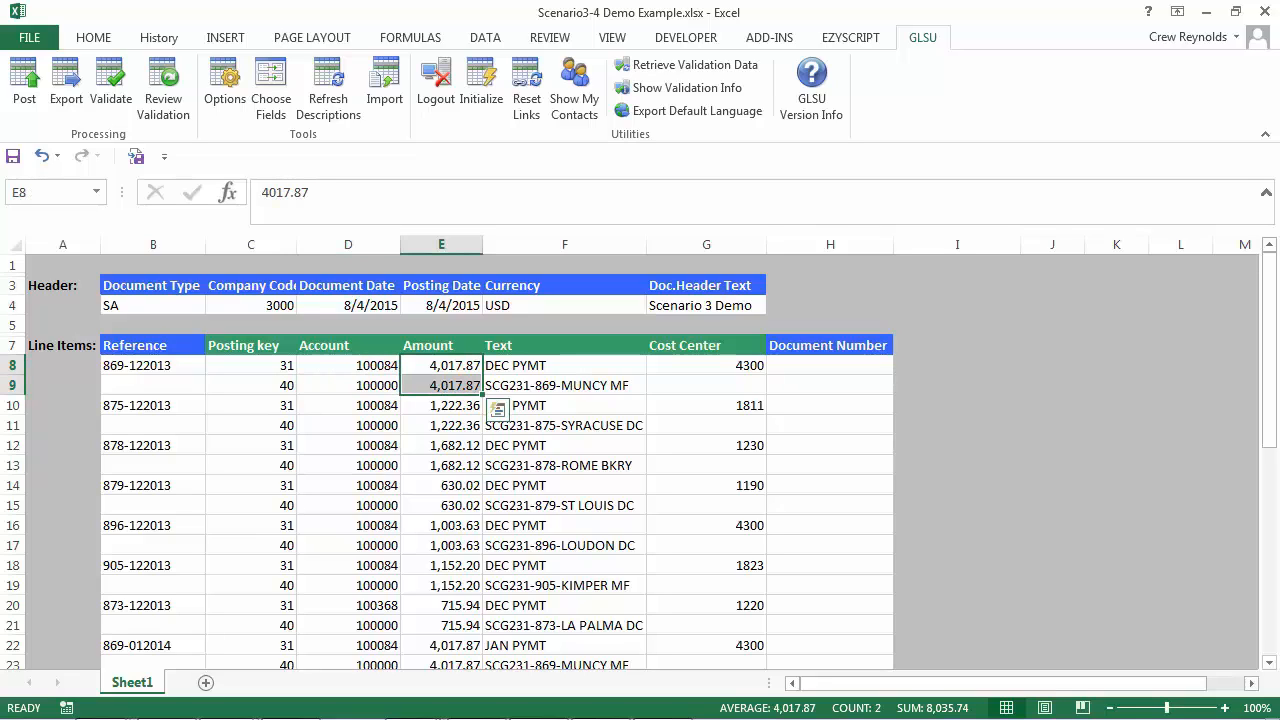
- Look up posting key 31 in the first line item's value list without changing it, and review both lines of the first document
click(251, 365)
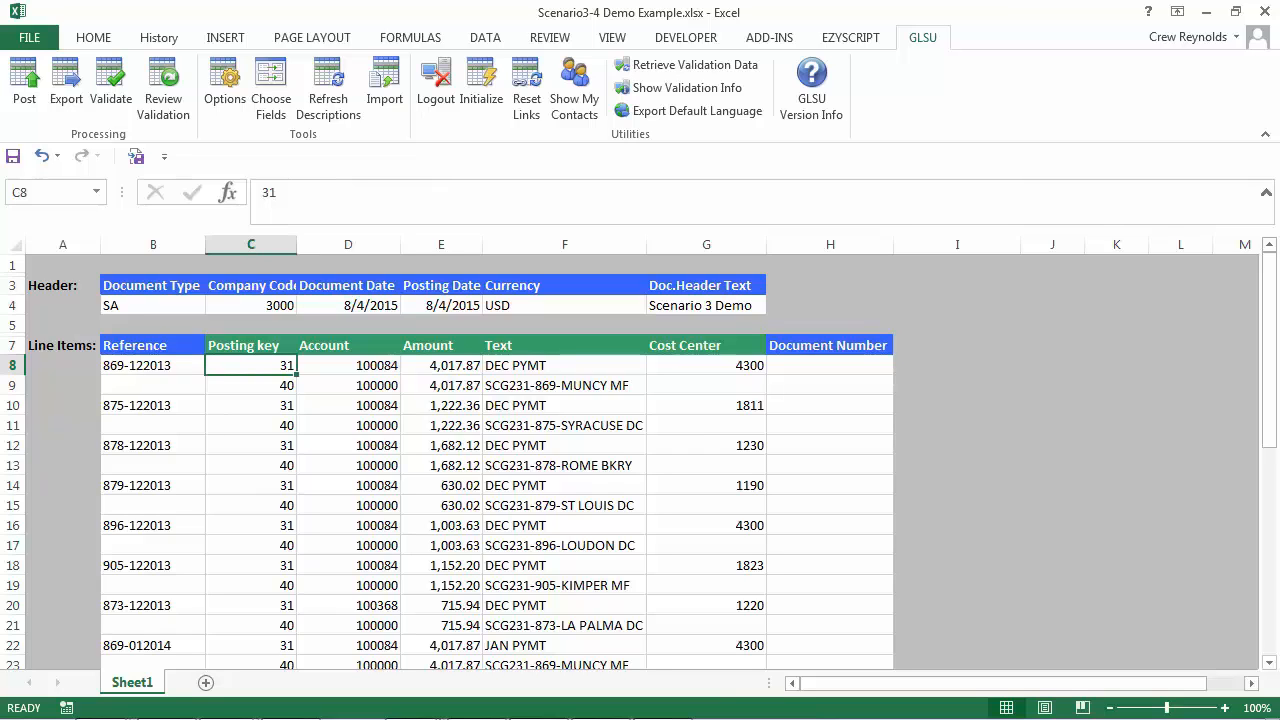
double_click(251, 365)
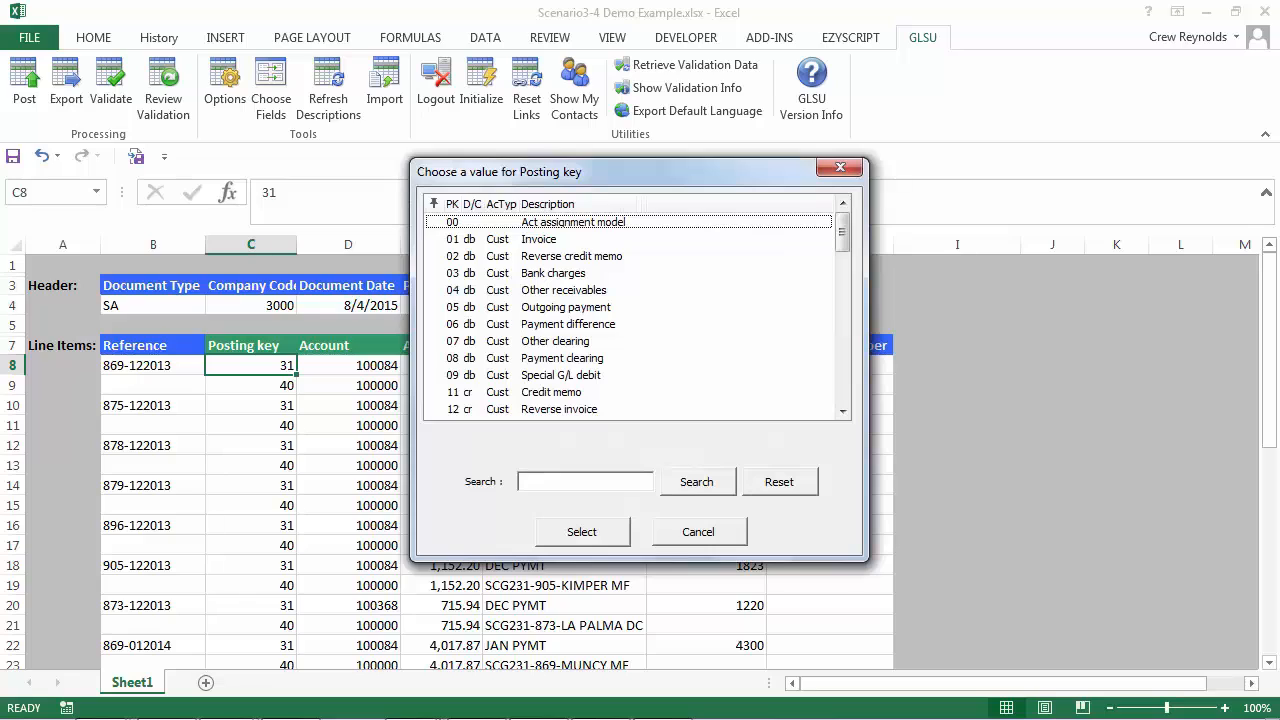
click(529, 482)
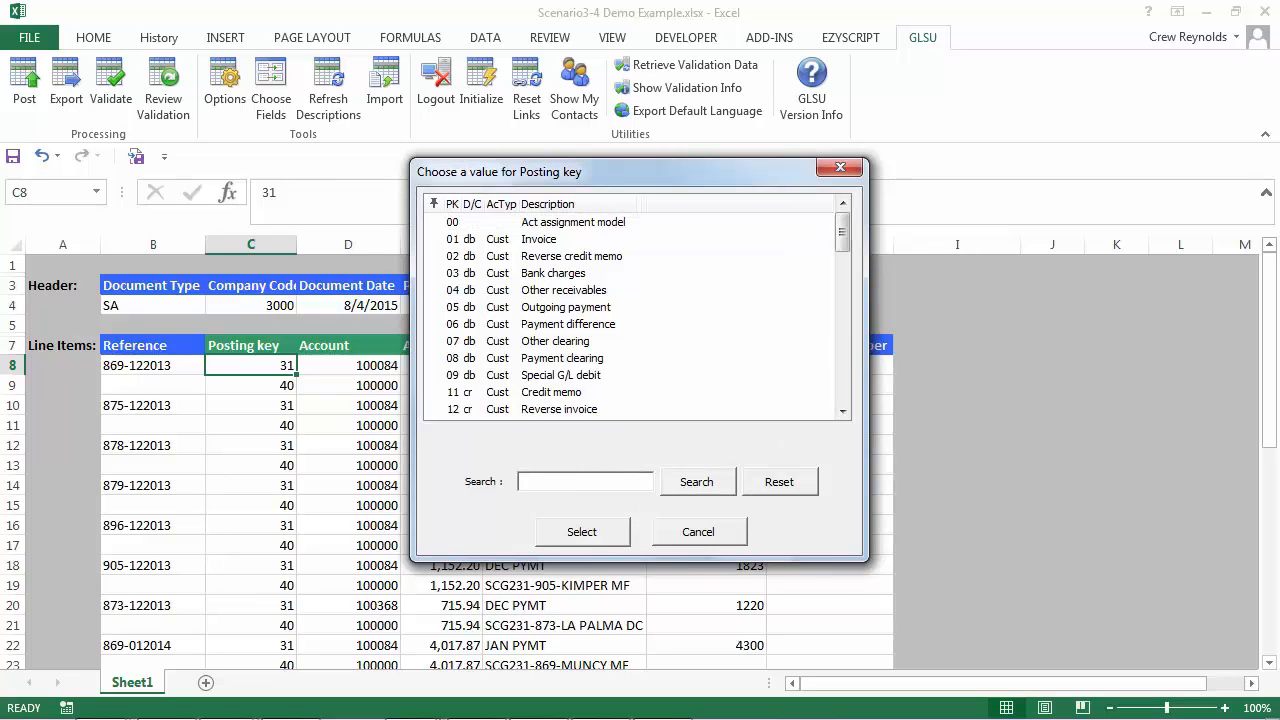
text(31)
key(Return)
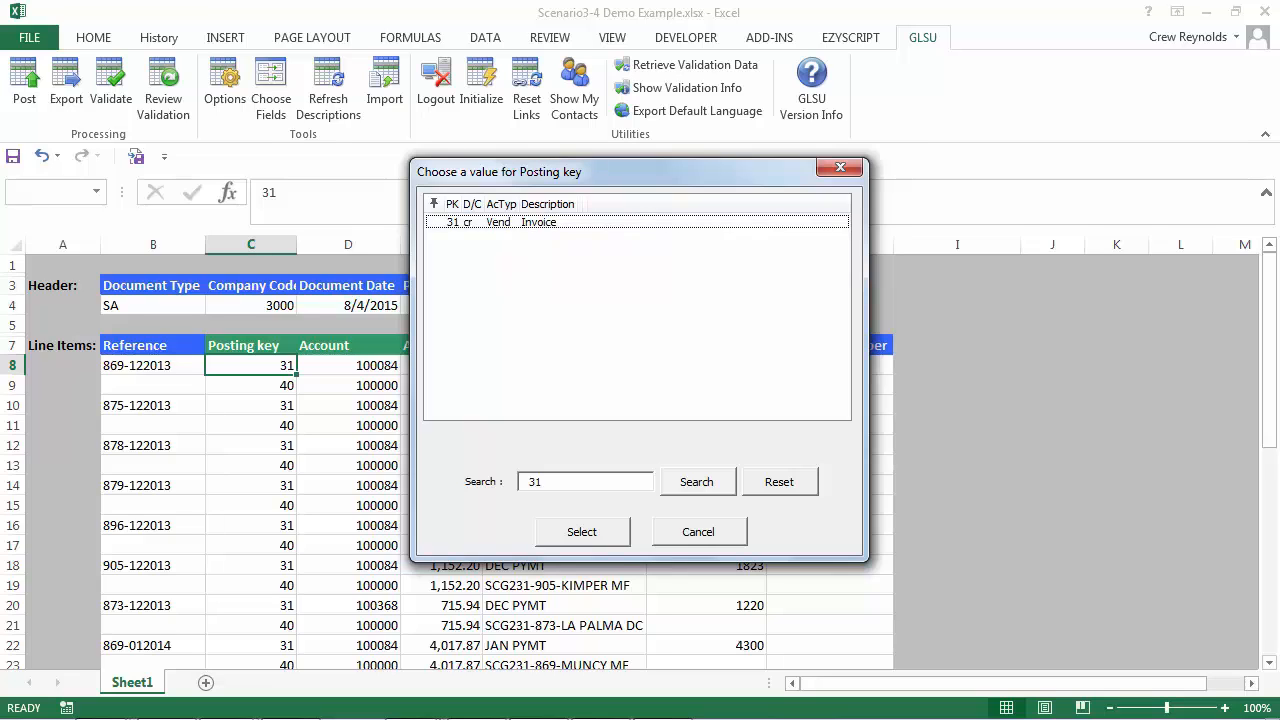
click(699, 532)
click(251, 385)
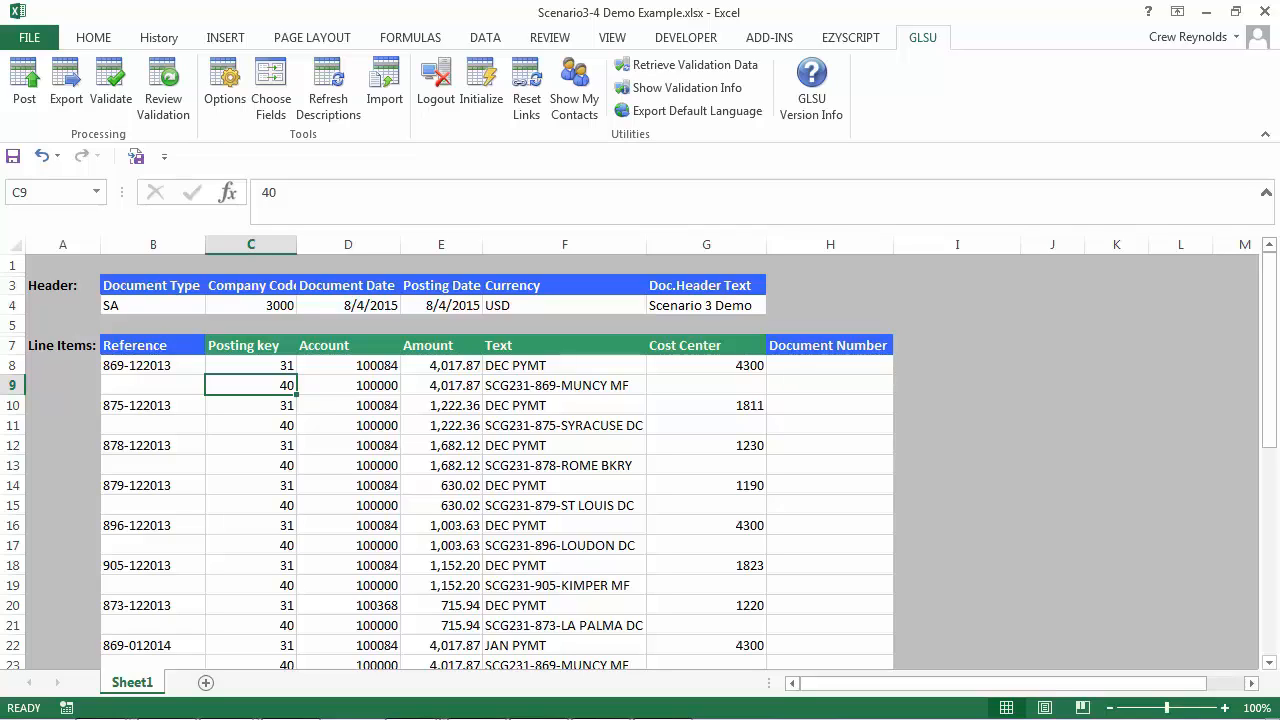
drag(153, 366, 706, 386)
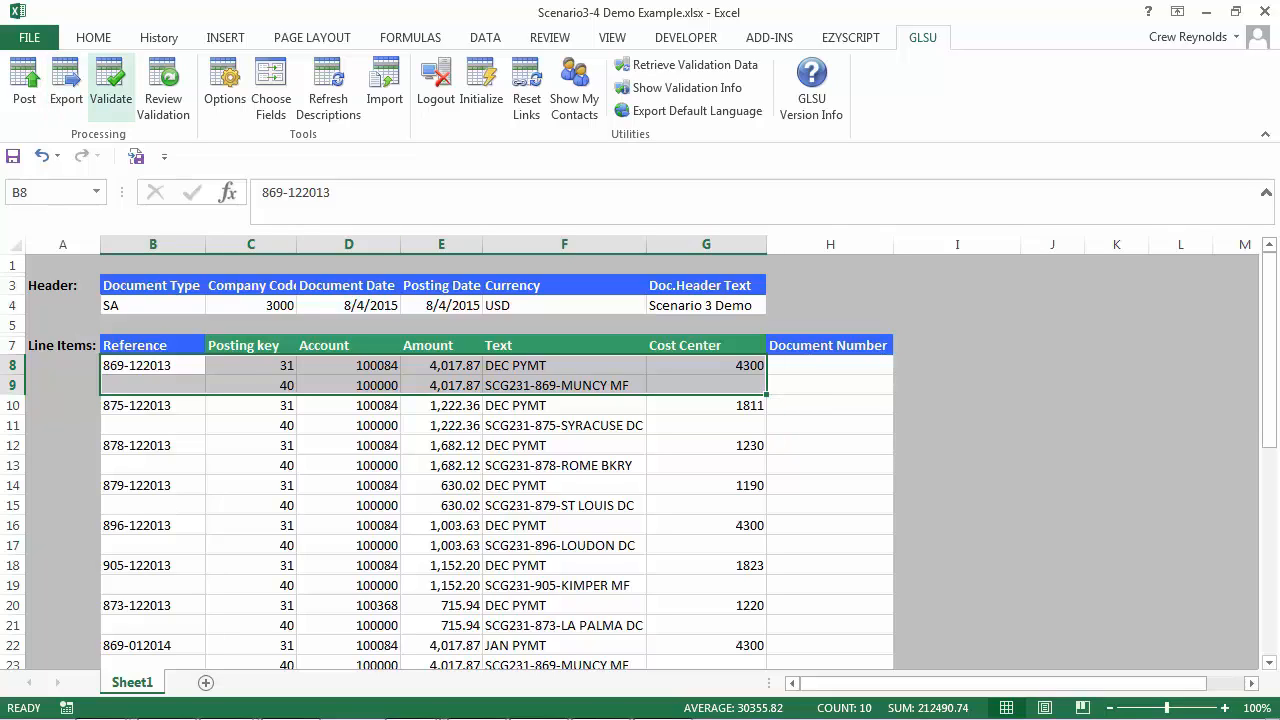
- Validate the line items, logging on to the 2Z Option Int ZD2 6.06 Portal system with the account password, and close the validation results
click(110, 88)
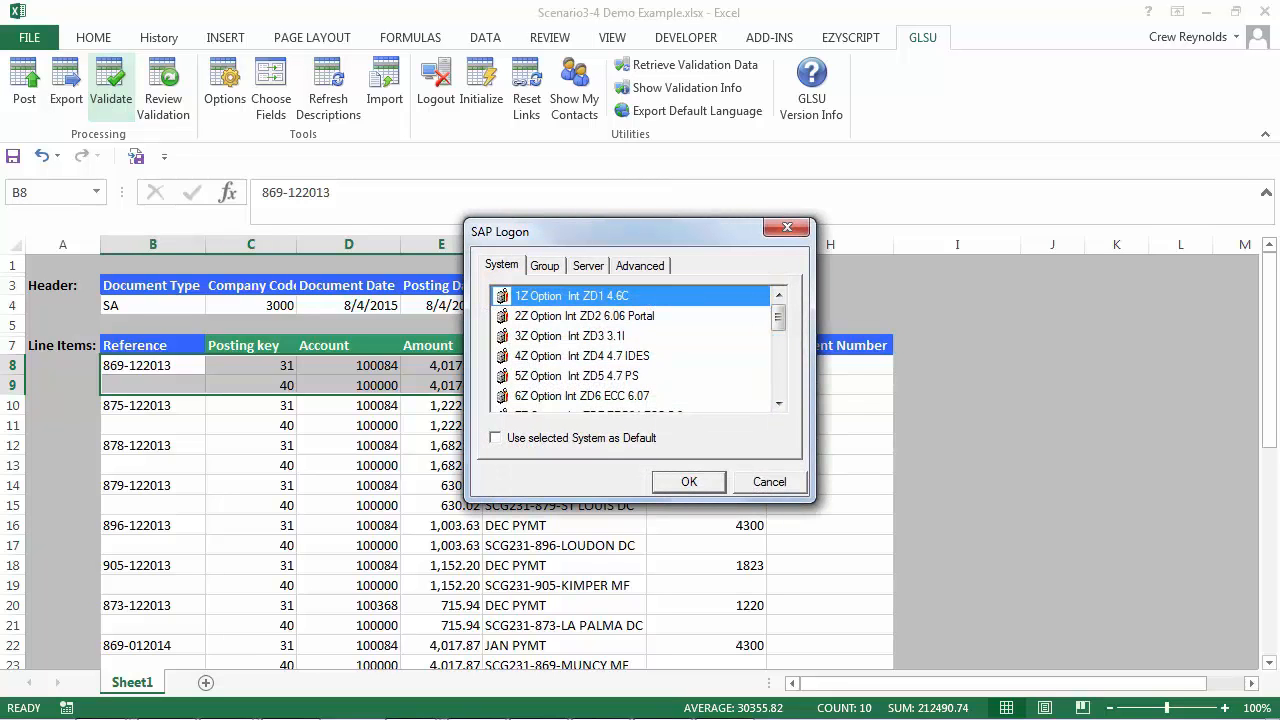
double_click(585, 316)
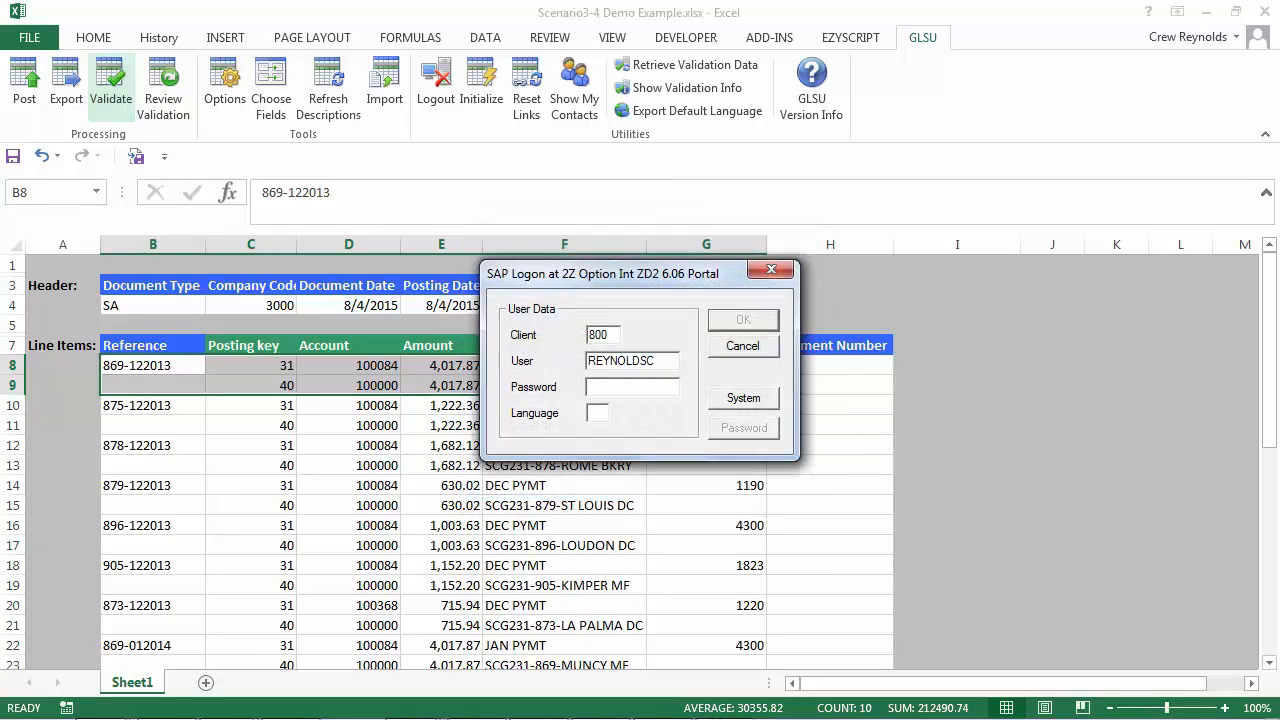
text(*******)
key(Return)
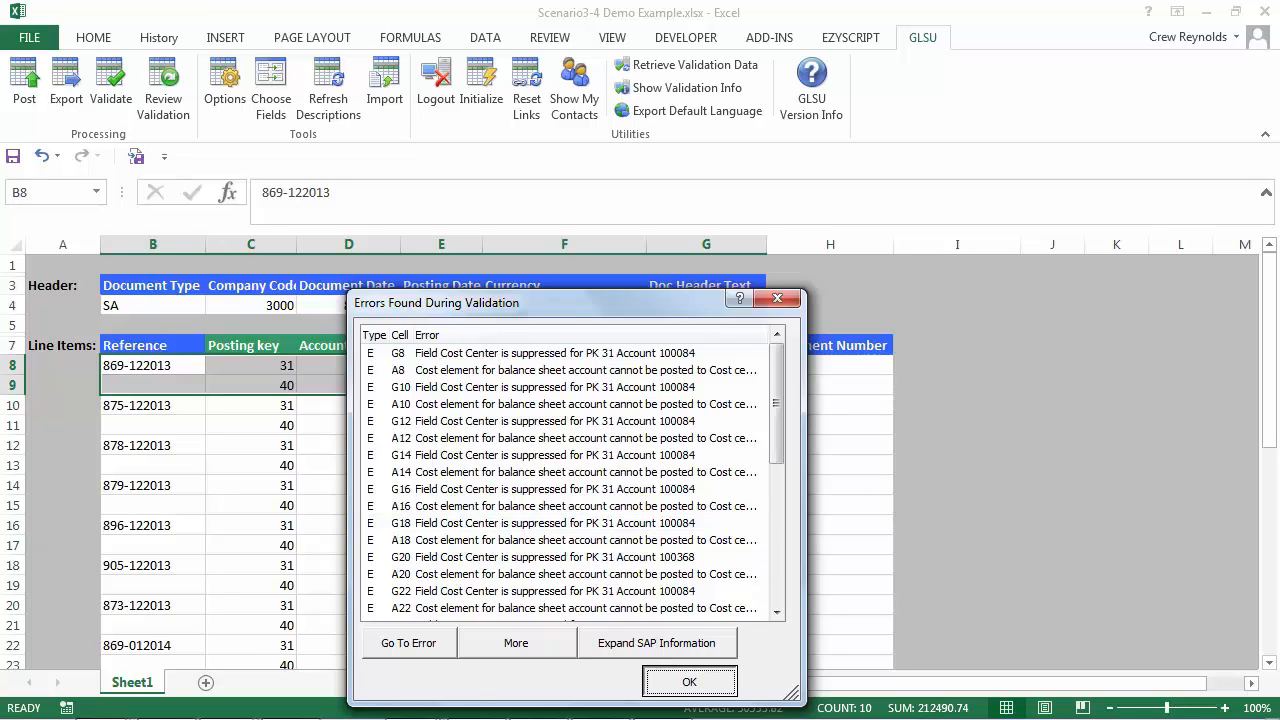
click(688, 681)
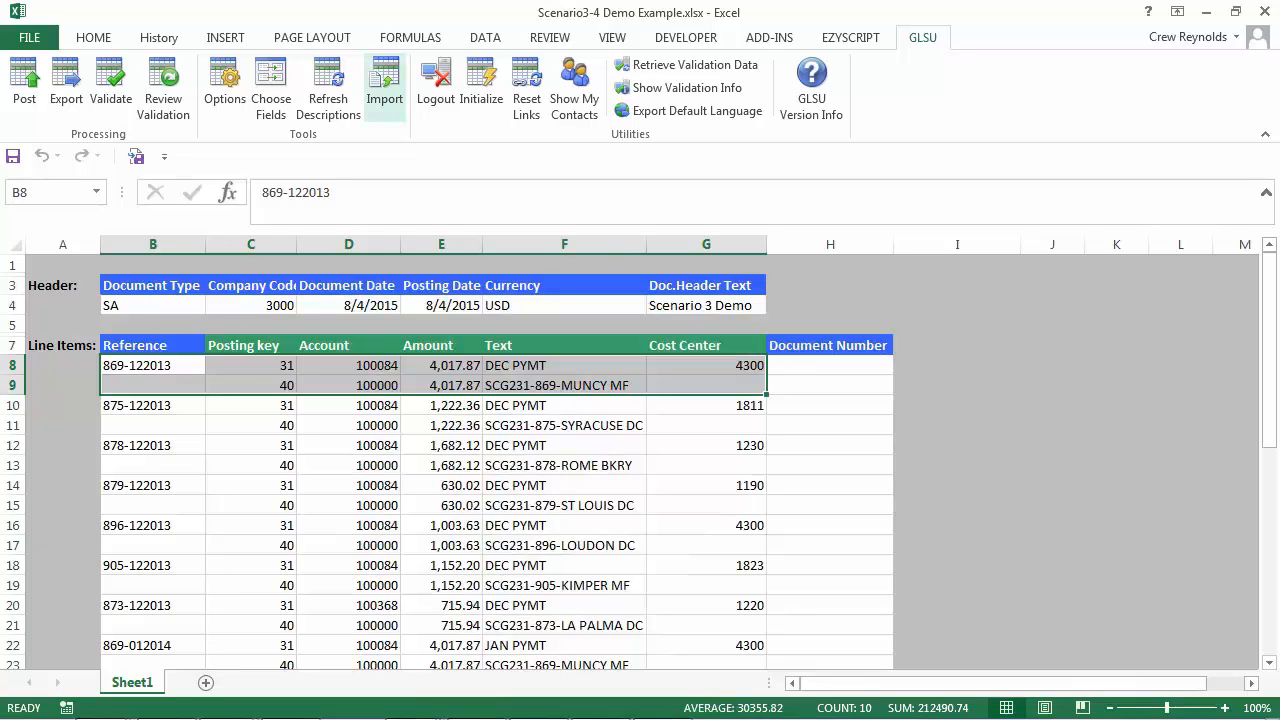
- Reopen the field maps, clear the primary map's Cost Center link, and map CST CTR to Cost Center in the offset map
click(384, 90)
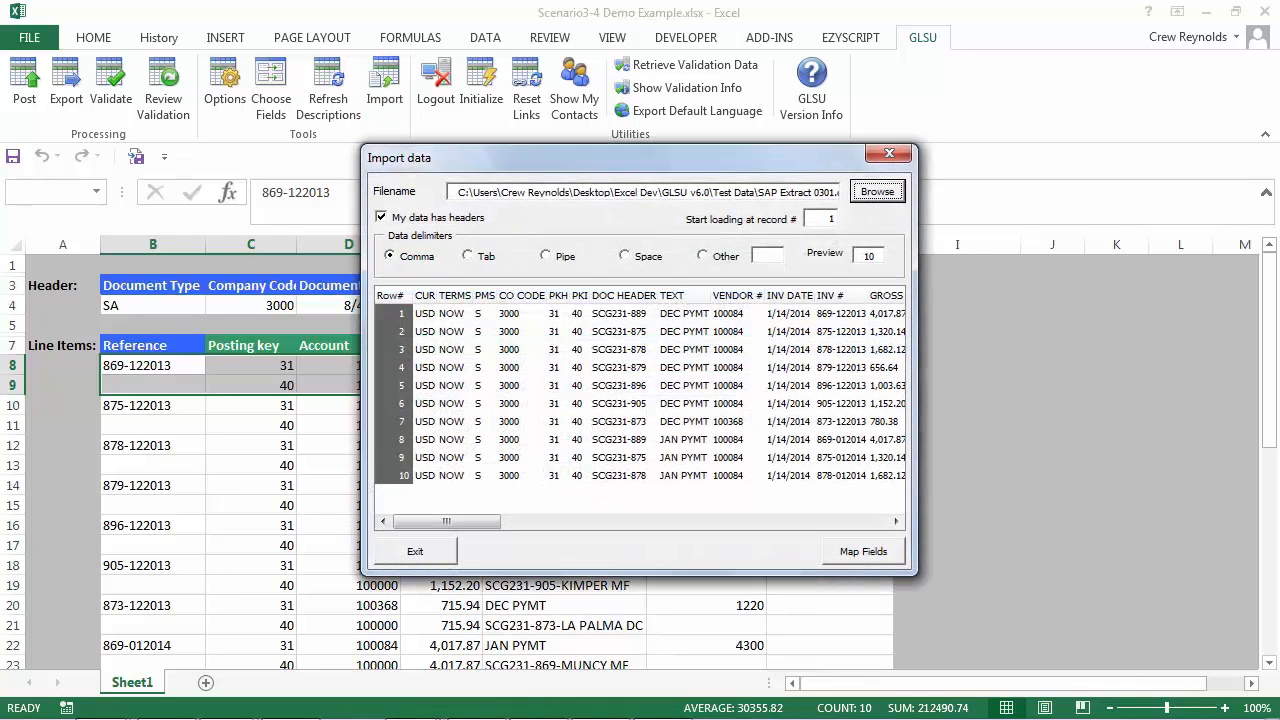
click(863, 551)
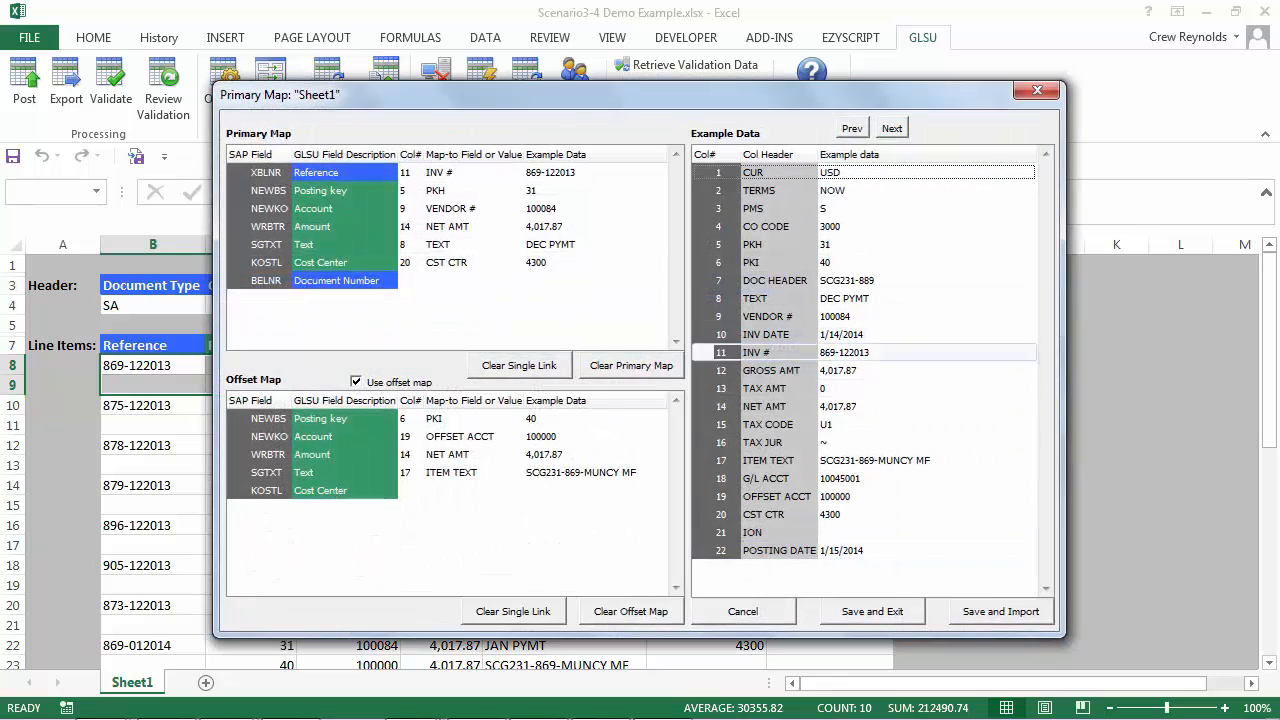
click(345, 263)
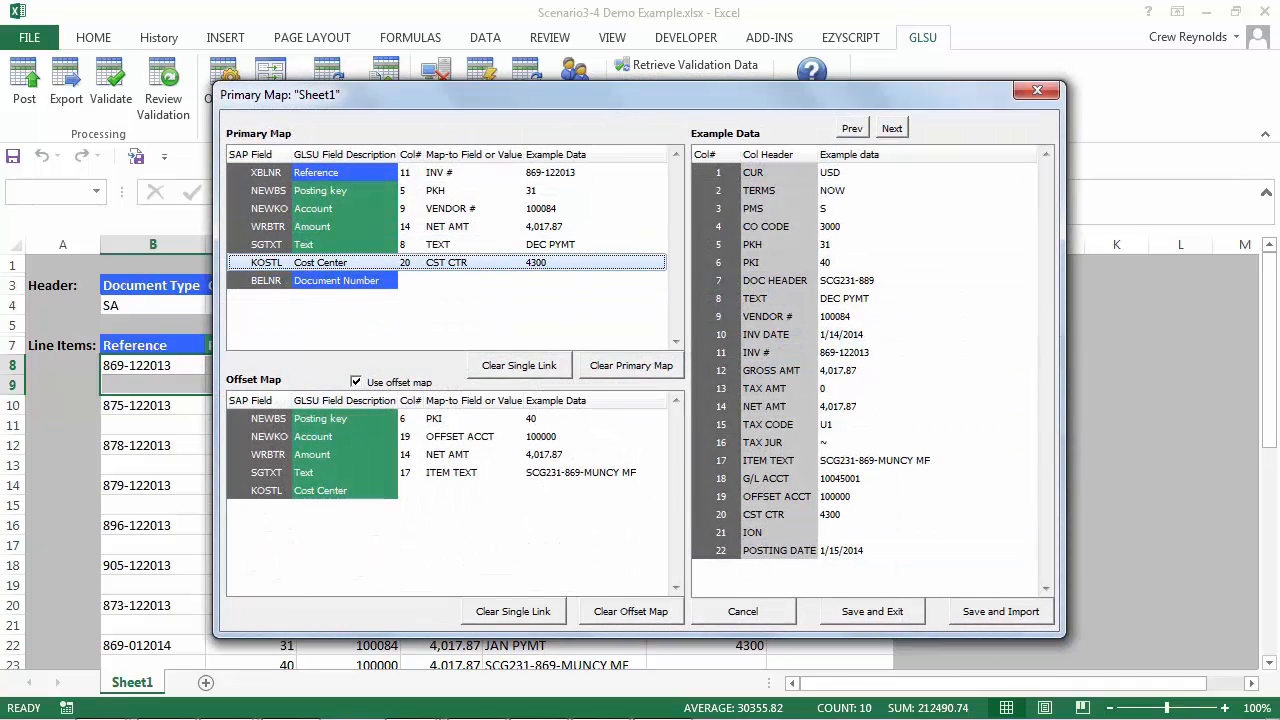
click(519, 365)
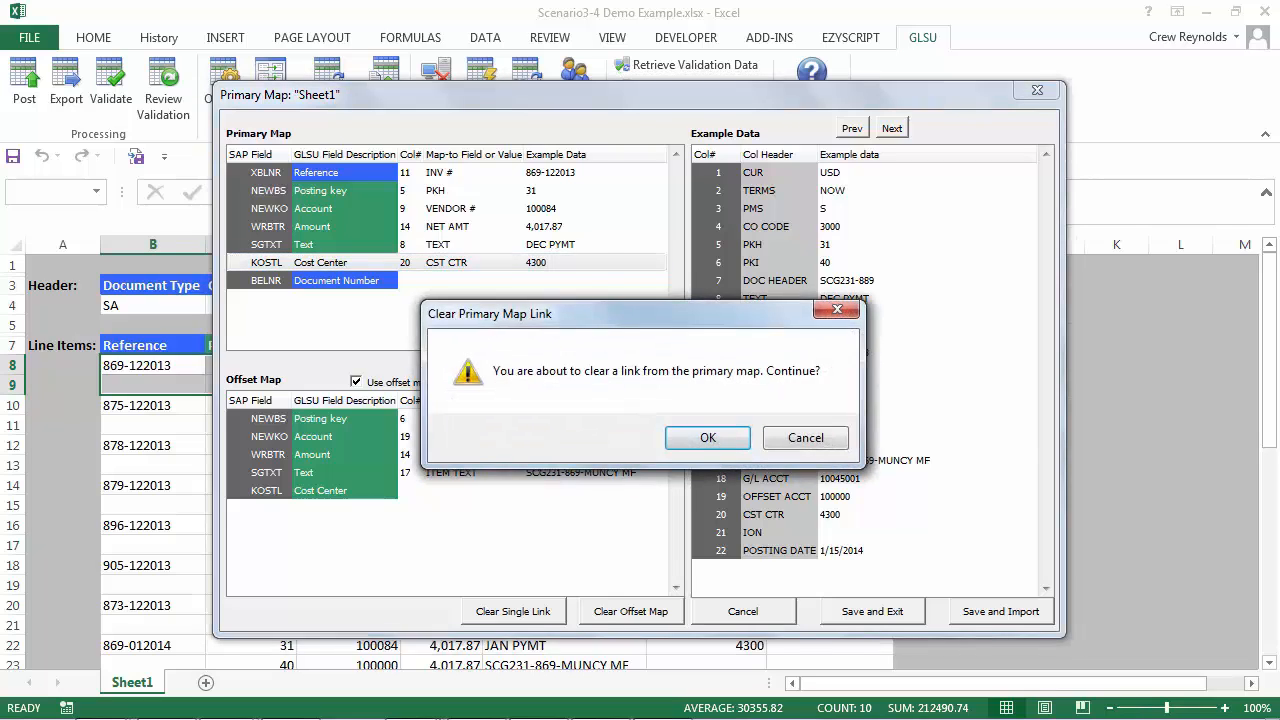
key(Return)
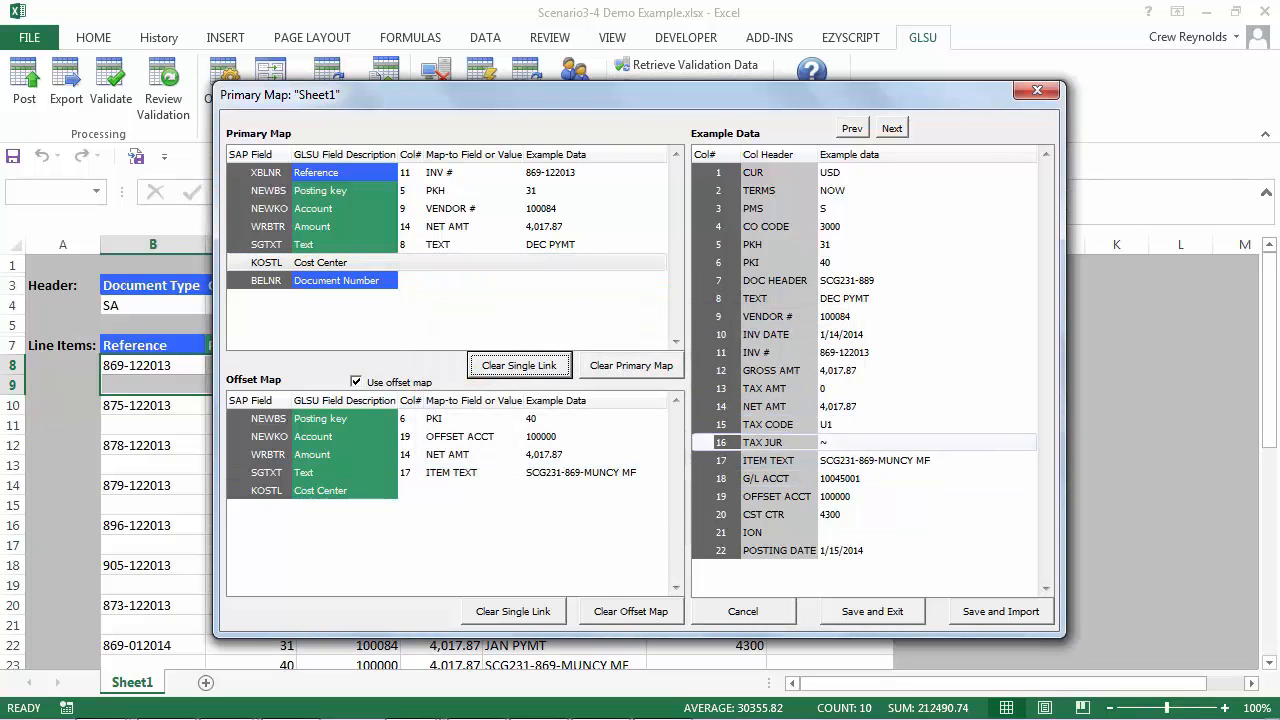
drag(770, 514, 560, 491)
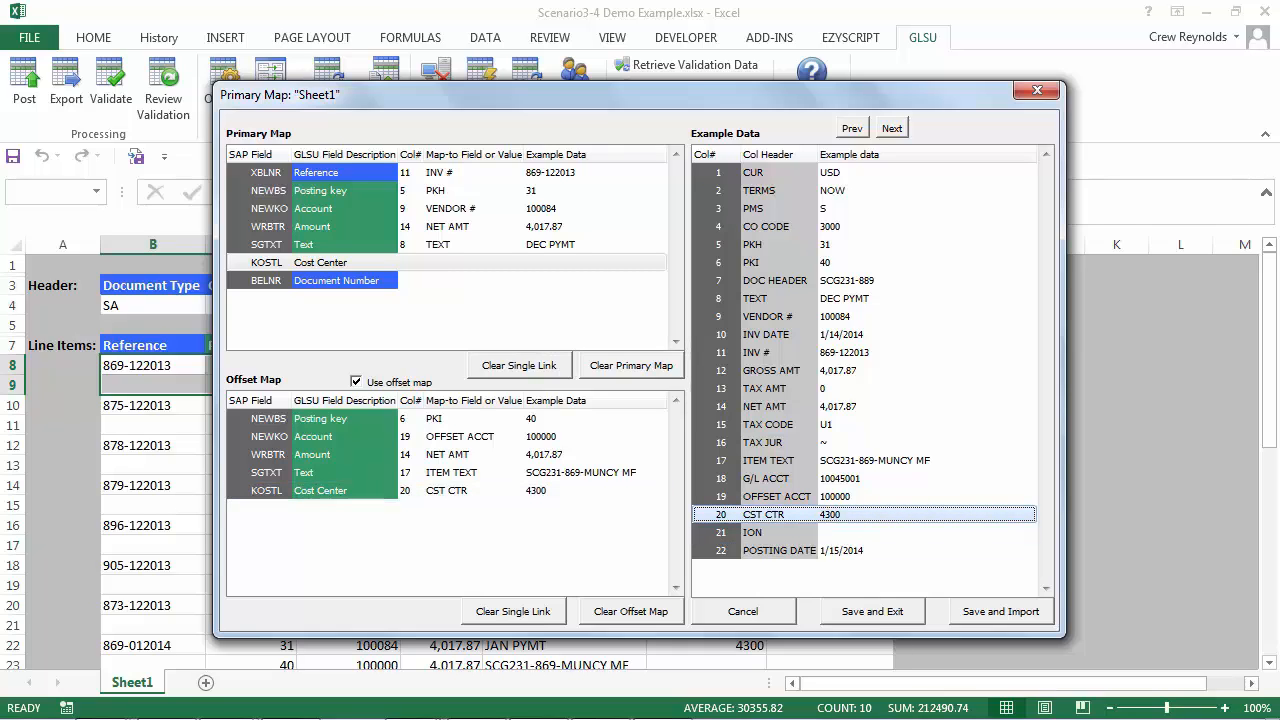
- Save the revised maps and reimport all records, clearing the existing line items, and validate the result
click(1001, 612)
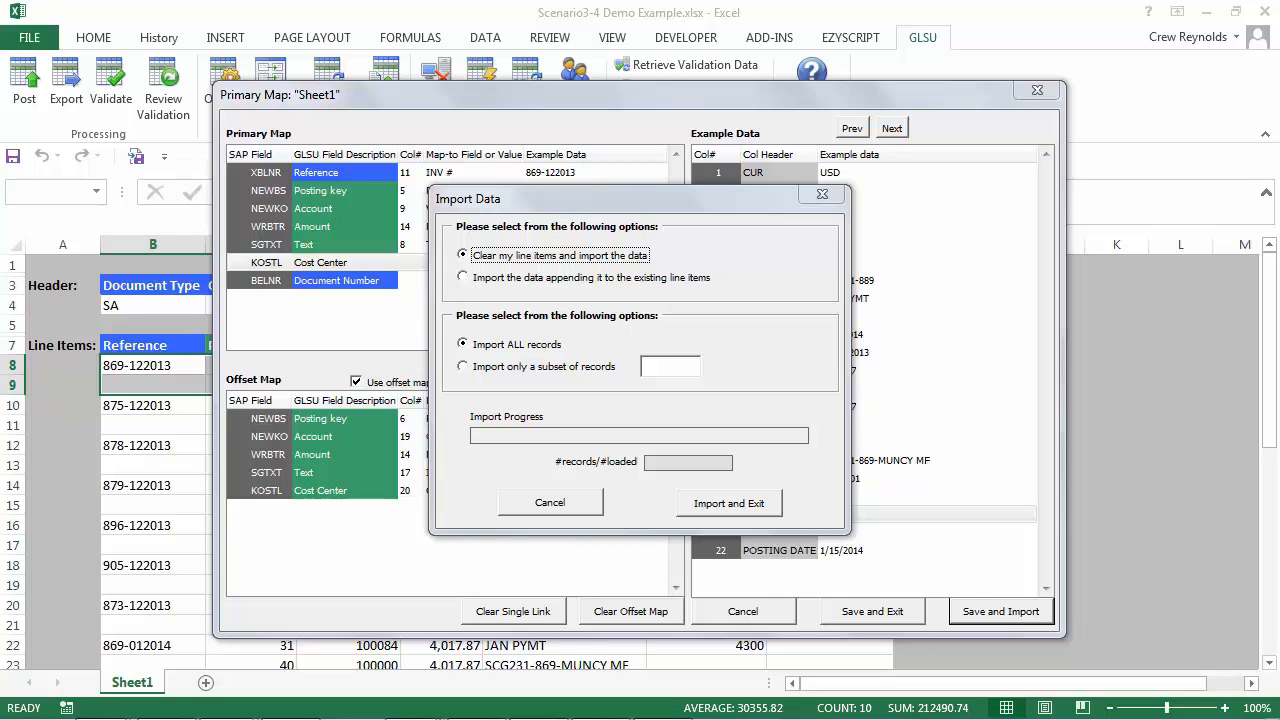
click(729, 503)
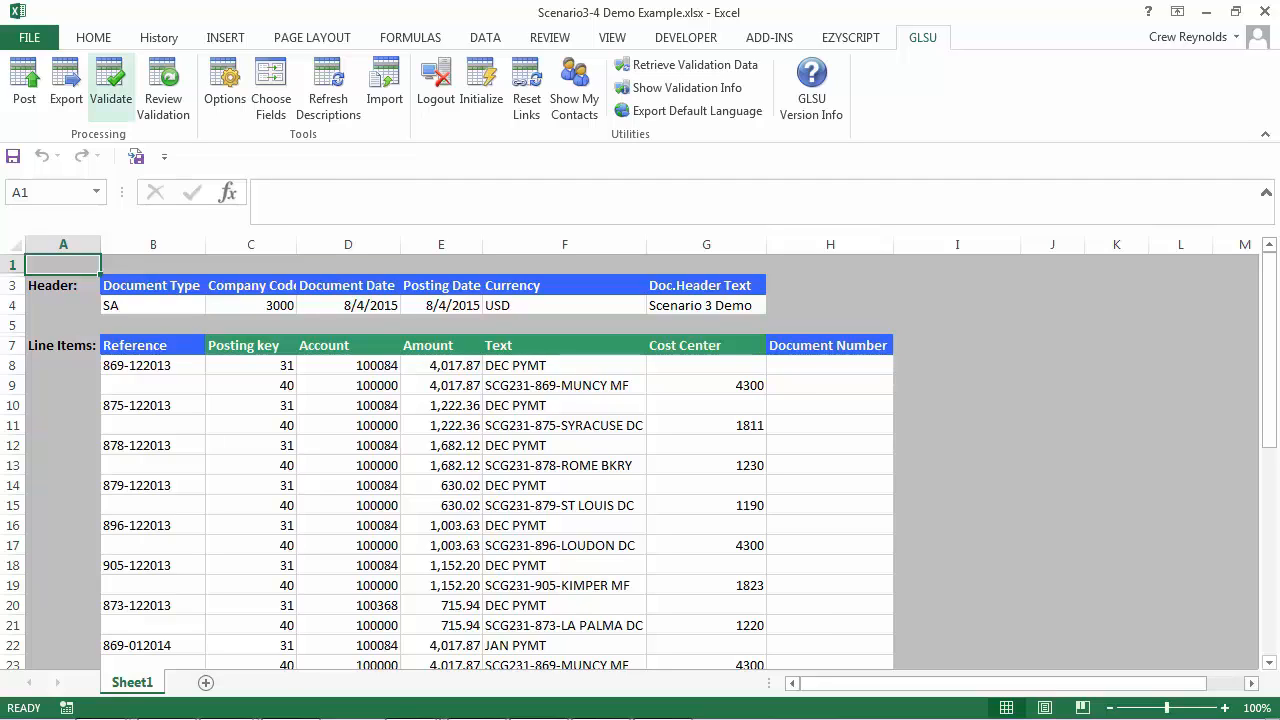
click(110, 85)
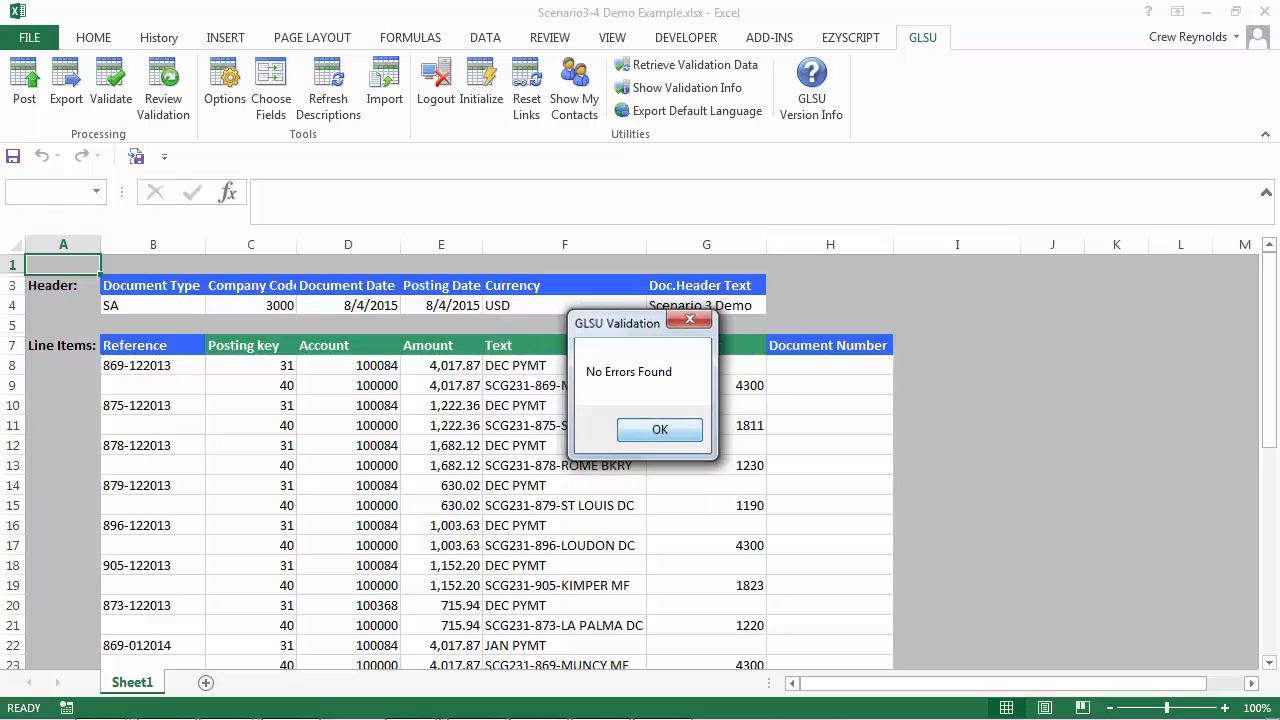
click(657, 430)
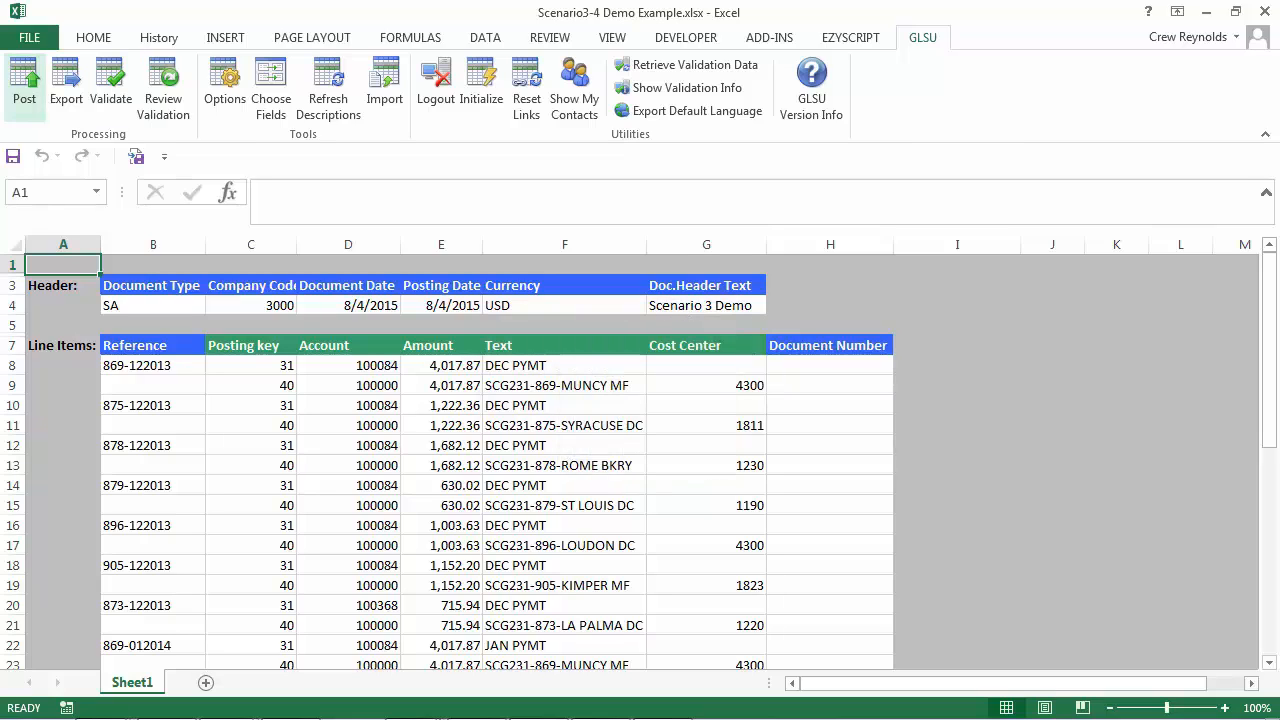
- Post the documents without attaching the workbook, and review the posting results and the Document Number column
click(24, 85)
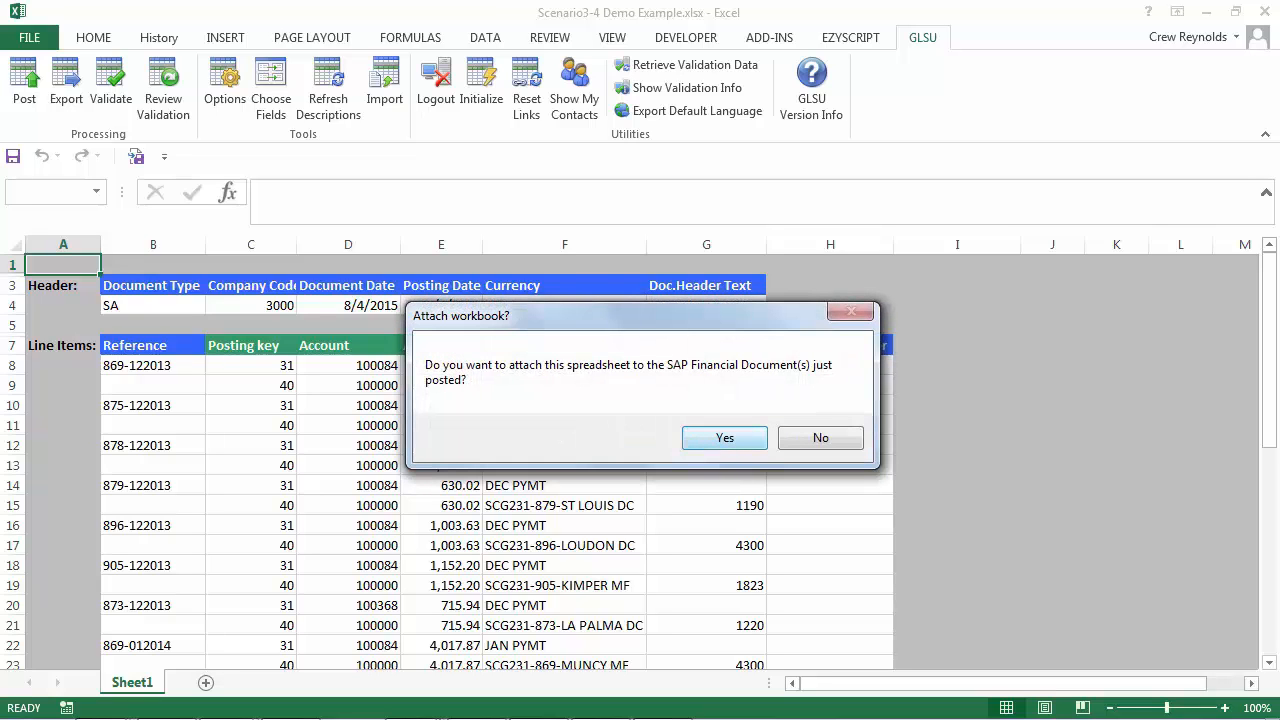
click(821, 438)
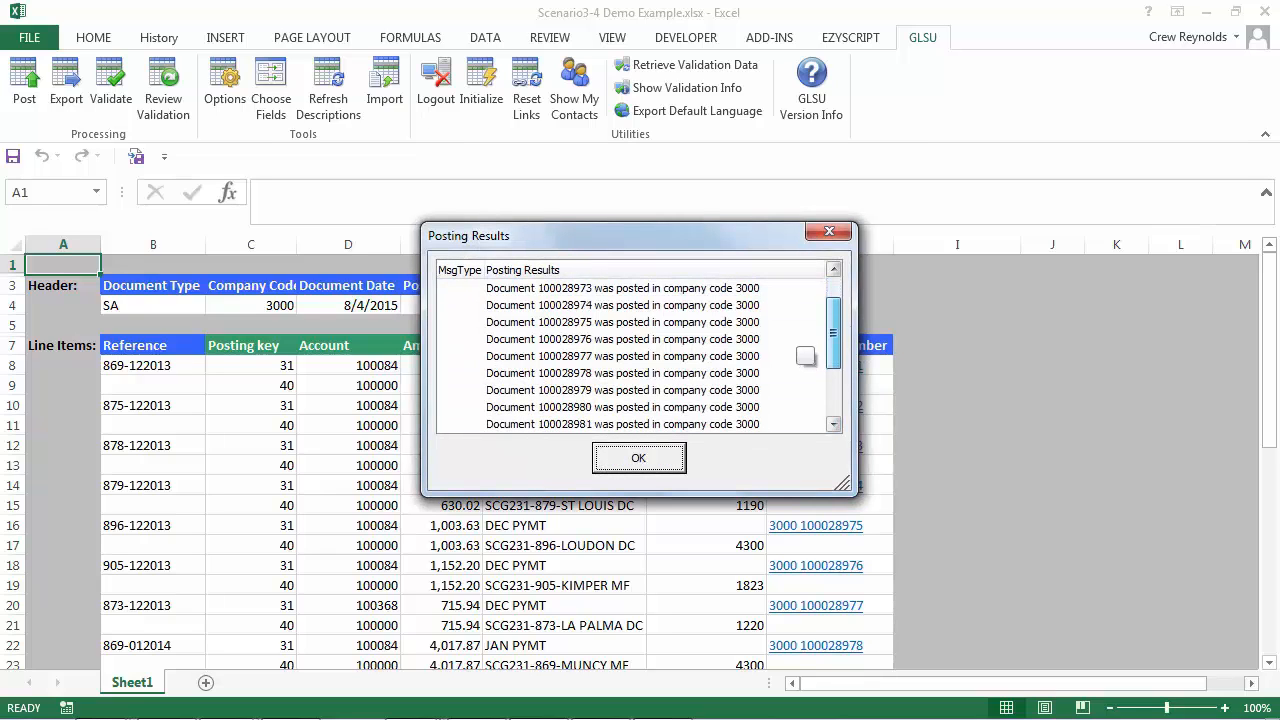
scroll(808, 357, down, 3)
key(Return)
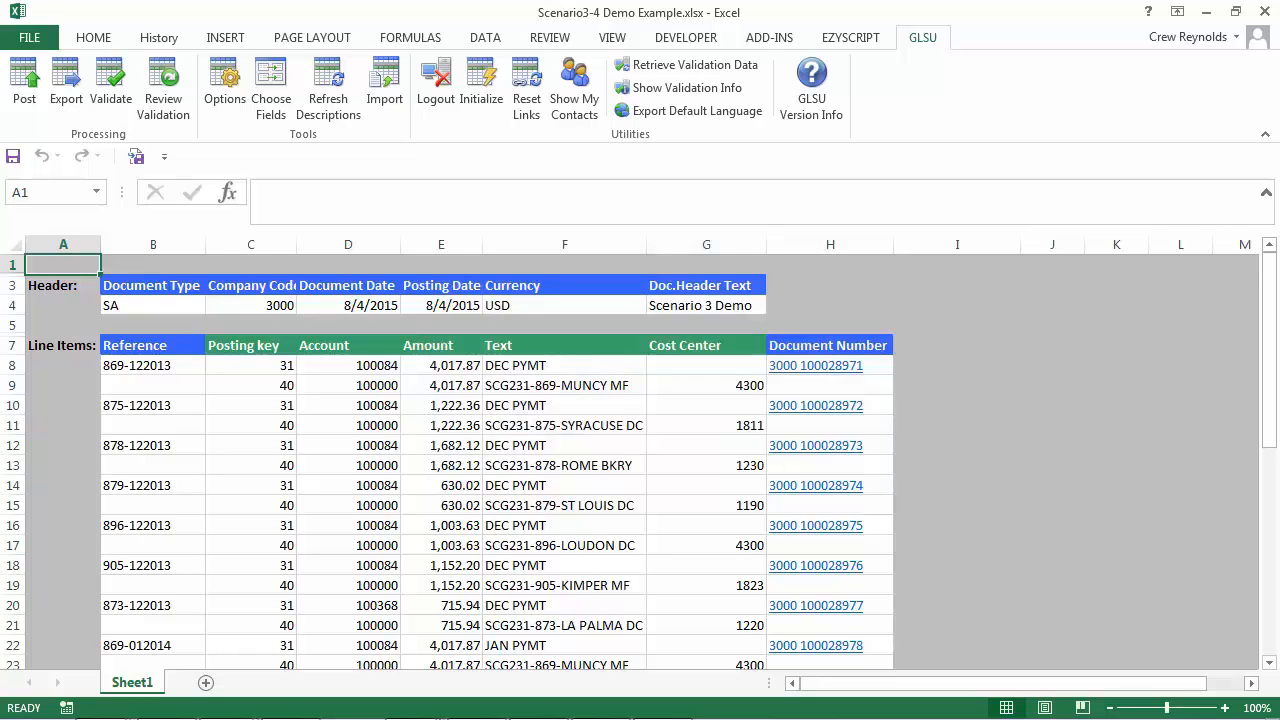
scroll(500, 460, down, 10)
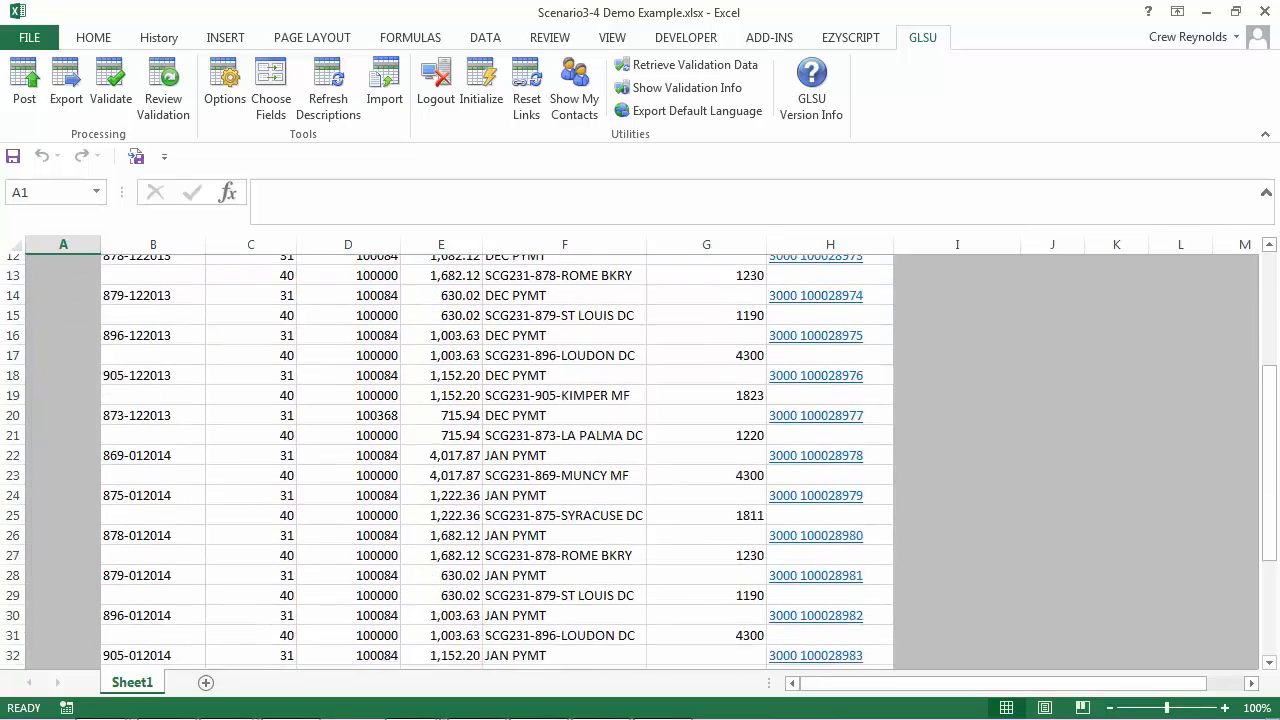
scroll(640, 460, up, 10)
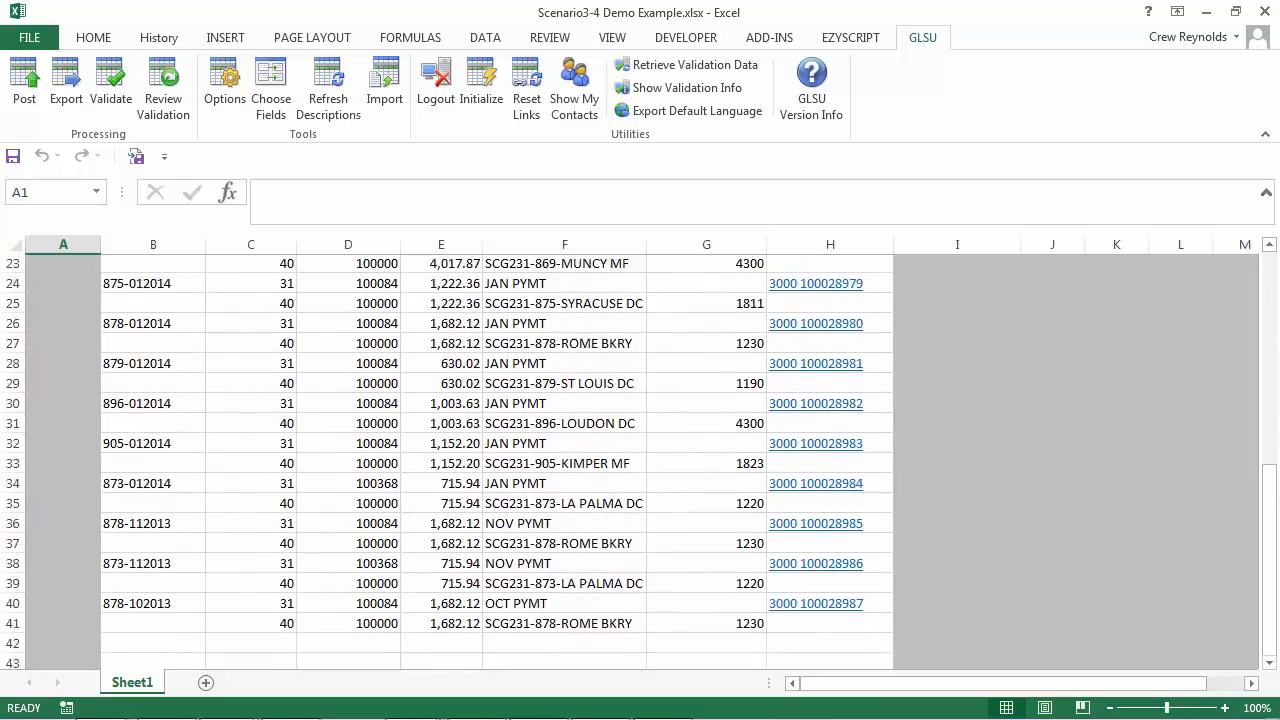
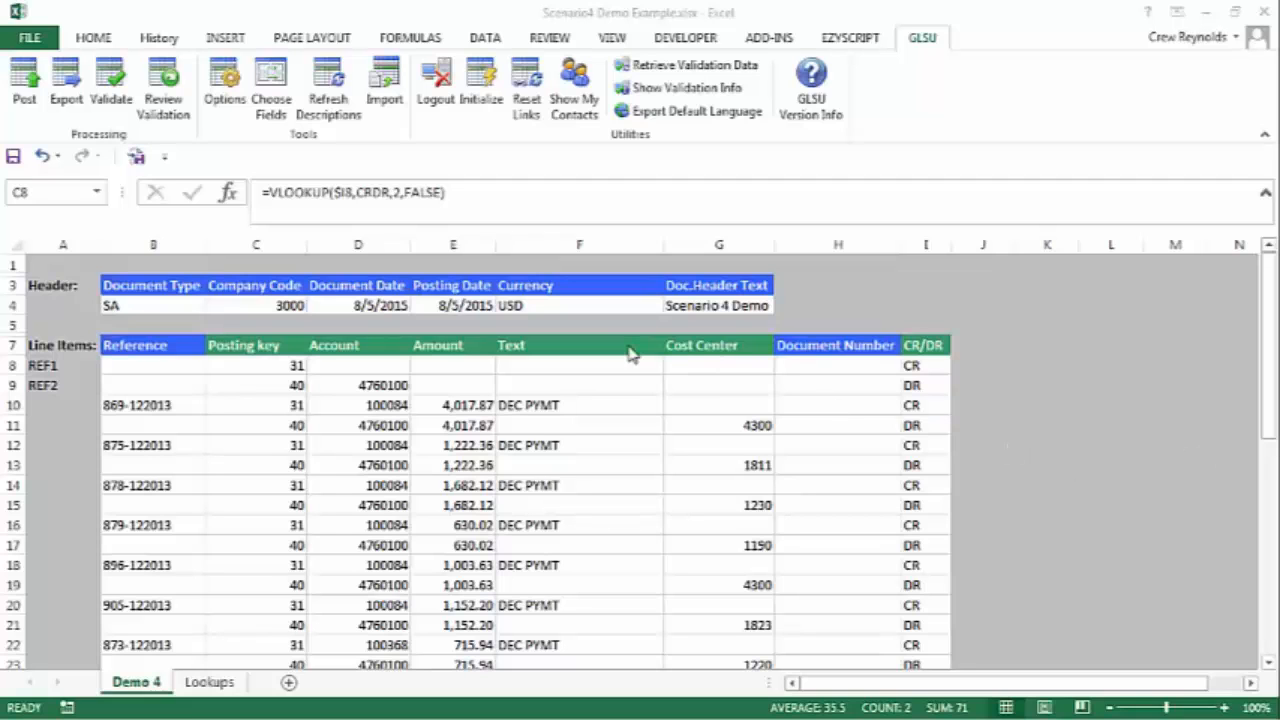
- Check the Posting key formula on the Demo 4 sheet and compare it with the PKH and PKI columns in SAP Extract 0501.csv
click(295, 364)
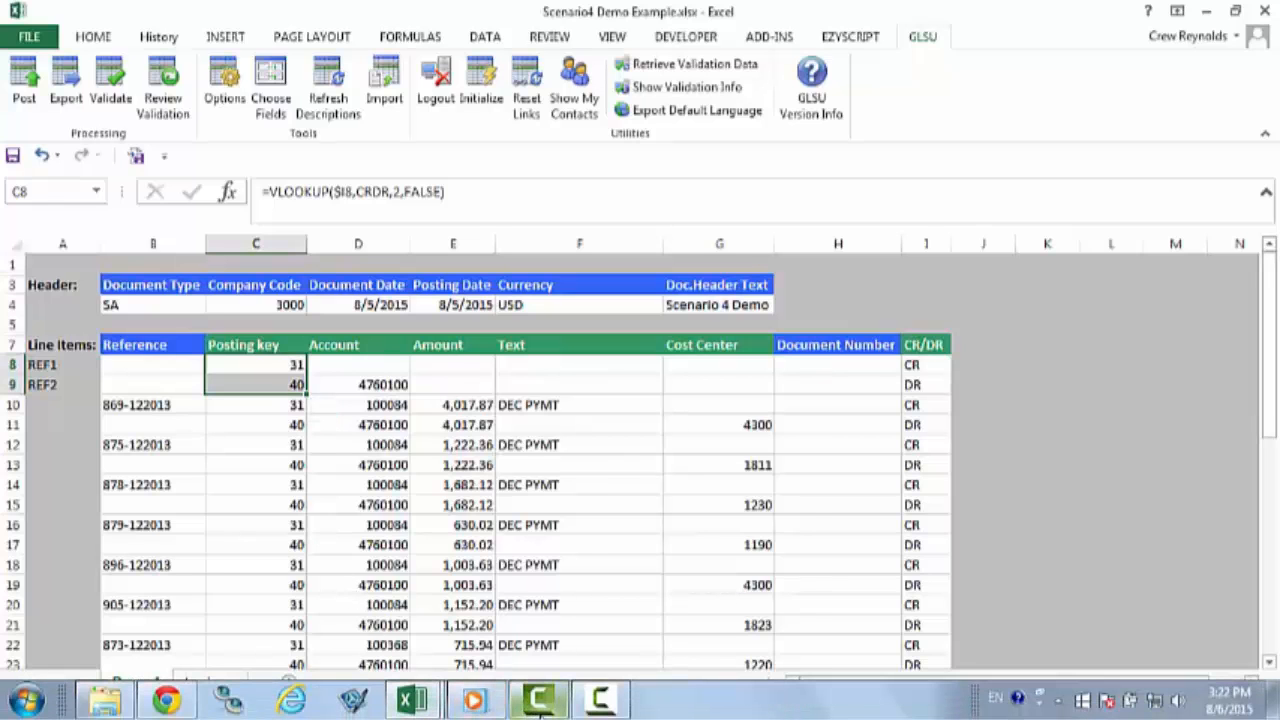
mouse_move(563, 712)
mouse_move(411, 700)
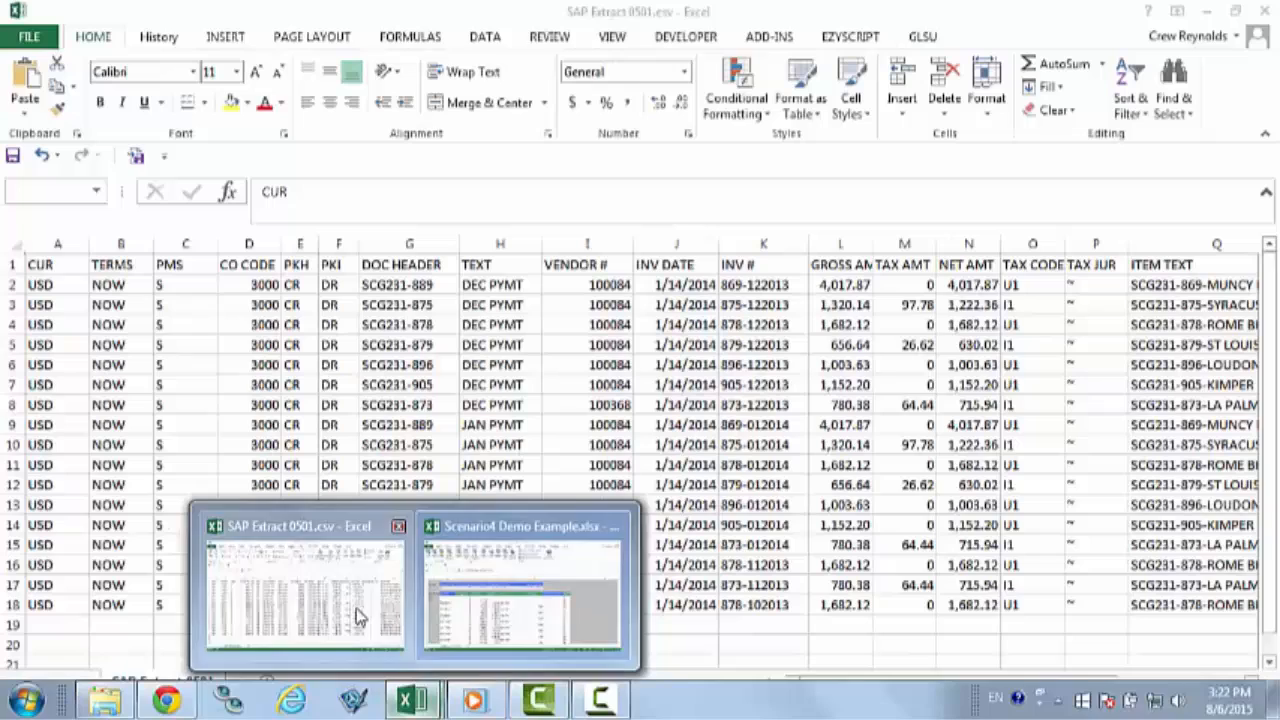
click(358, 617)
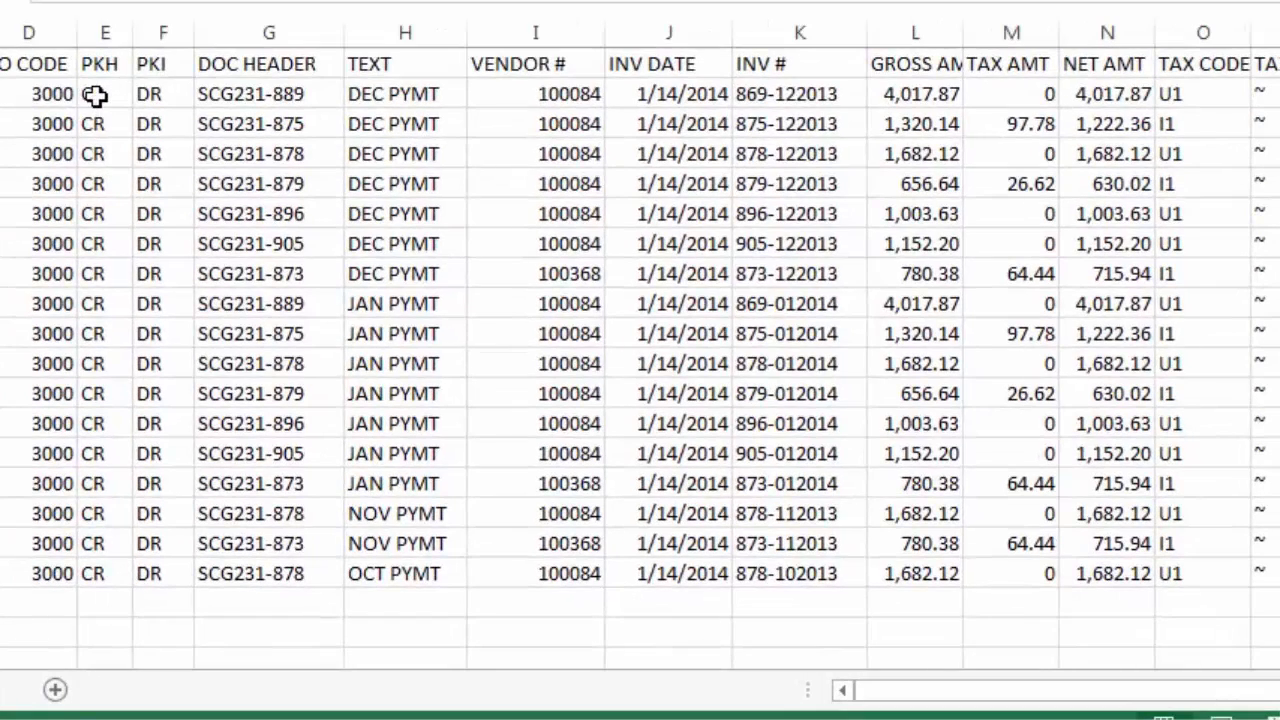
click(298, 284)
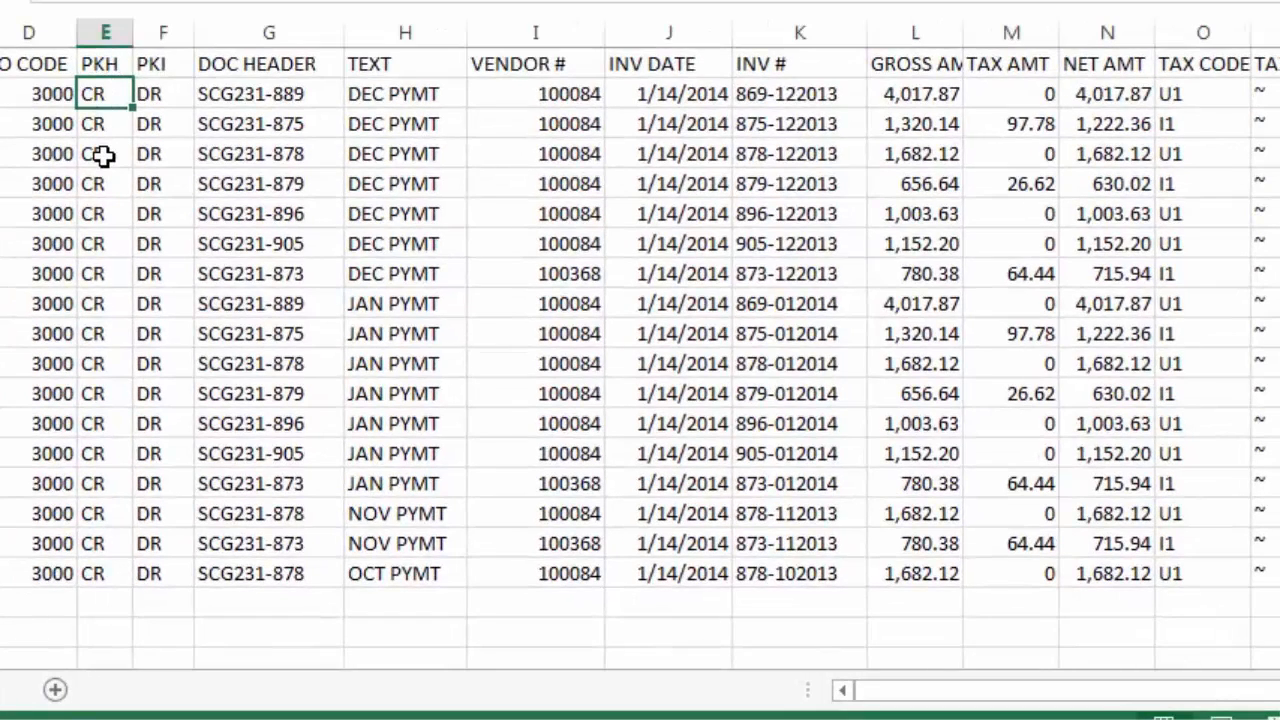
click(157, 90)
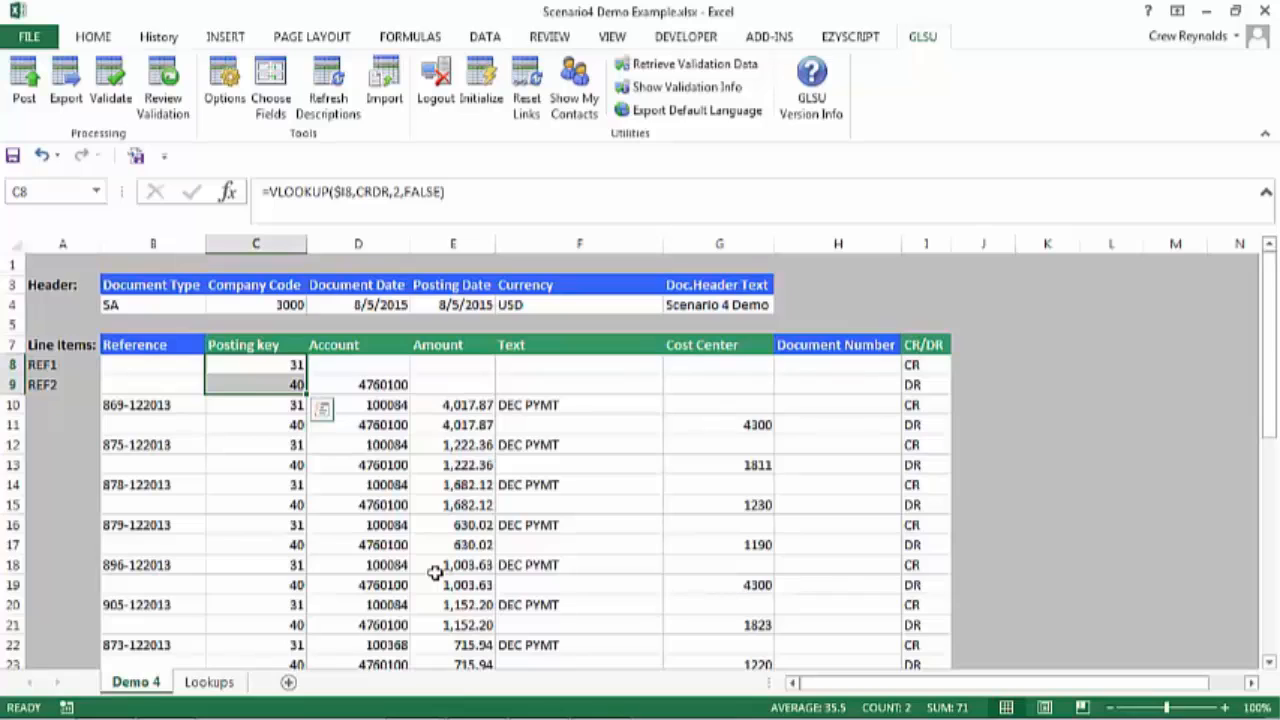
- In the Scenario4 Demo Example workbook, delete the REF1 and REF2 rows and clear all remaining line items, including CR/DR
key(ctrl+z)
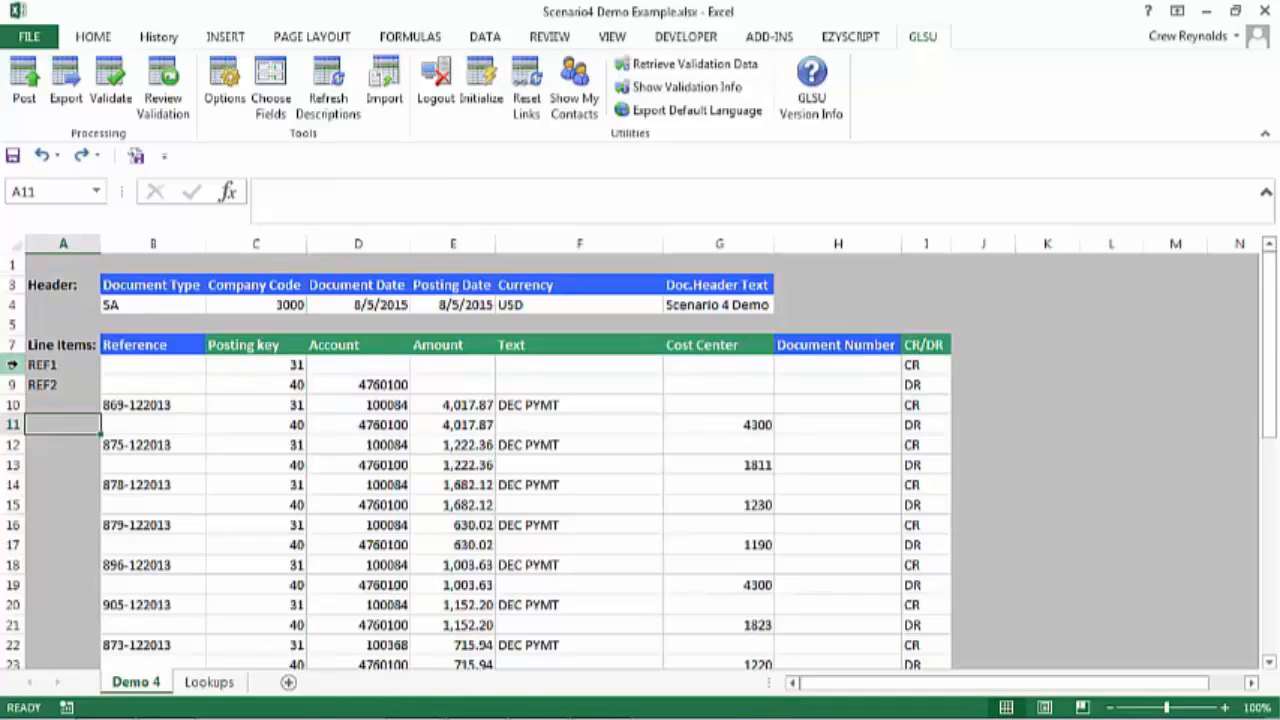
drag(13, 364, 14, 385)
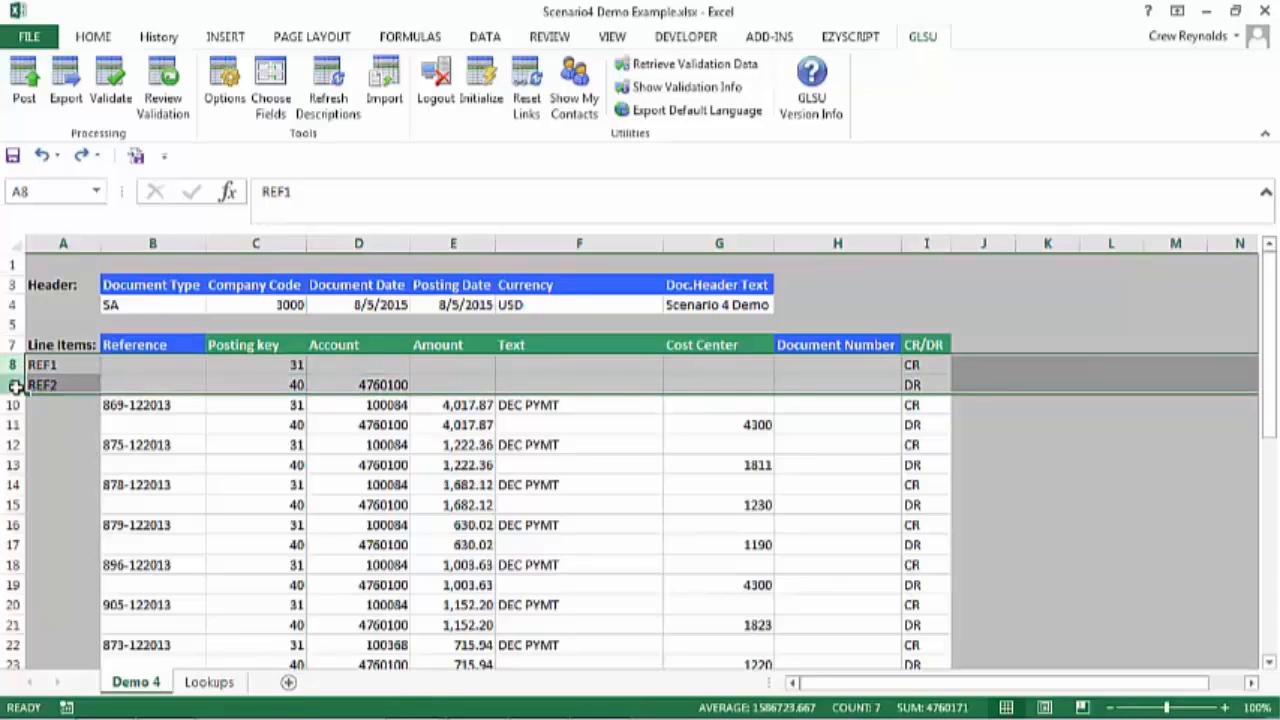
right_click(14, 385)
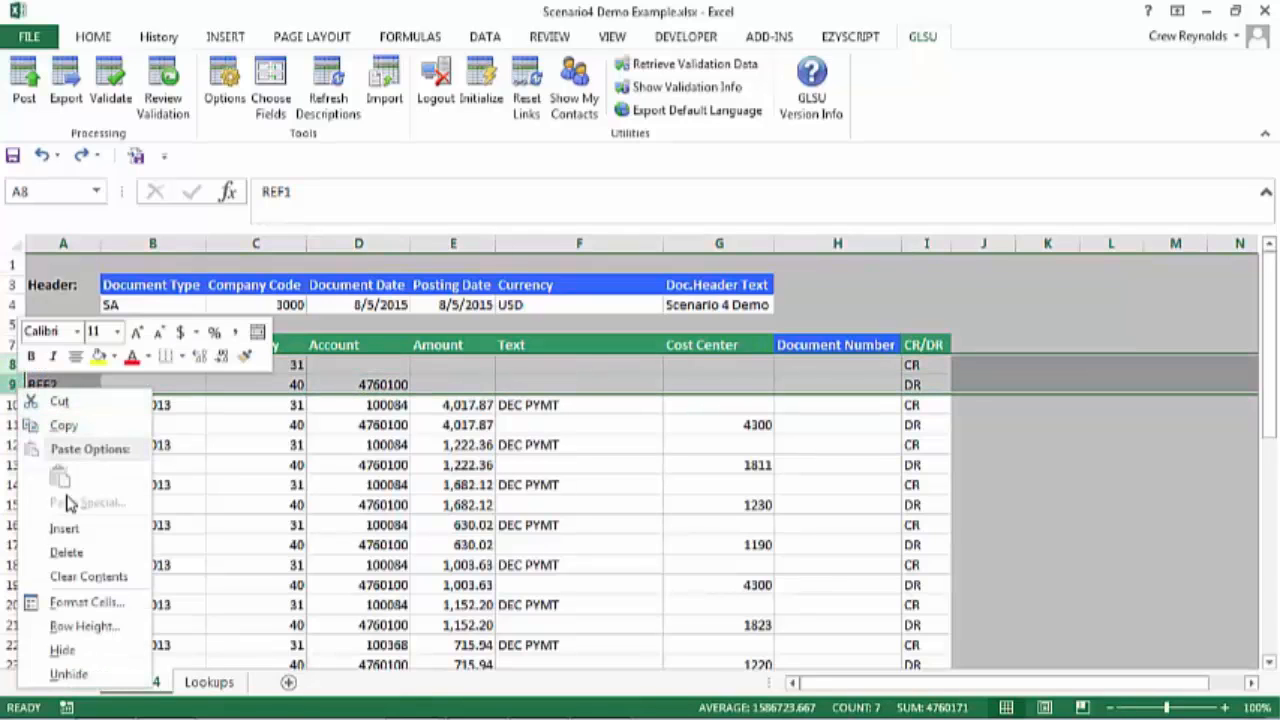
click(66, 551)
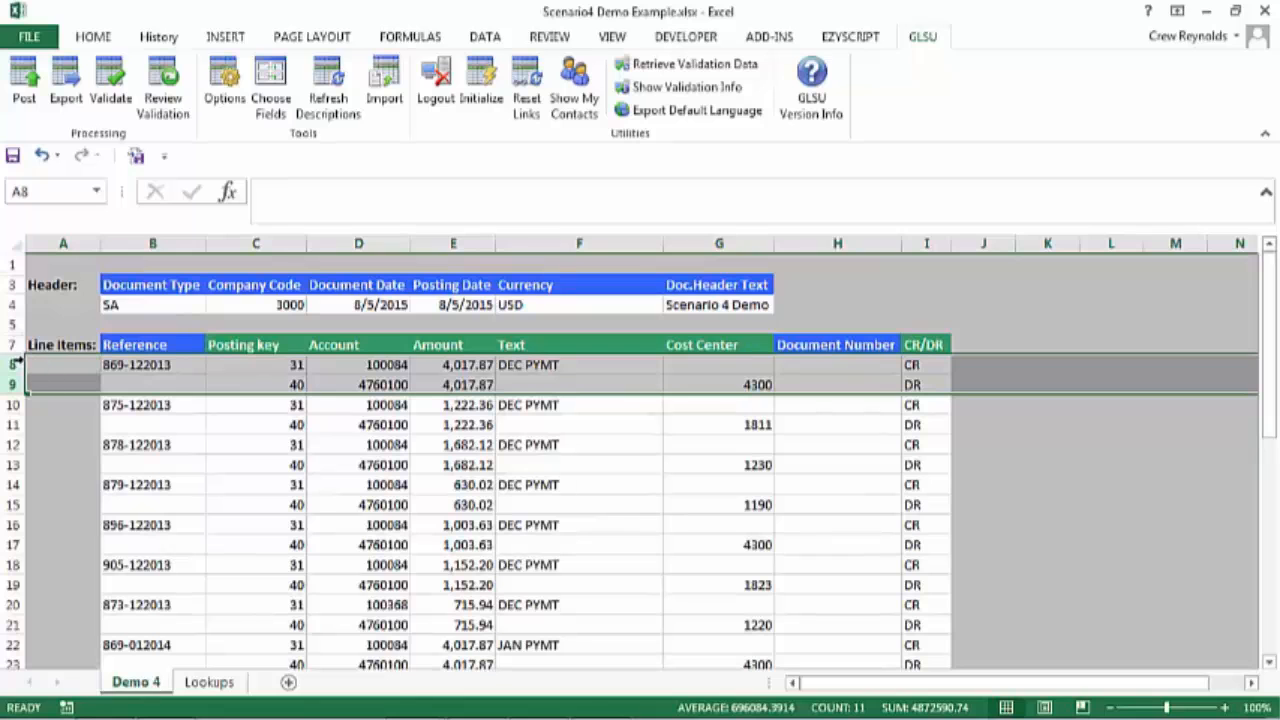
drag(131, 375, 910, 615)
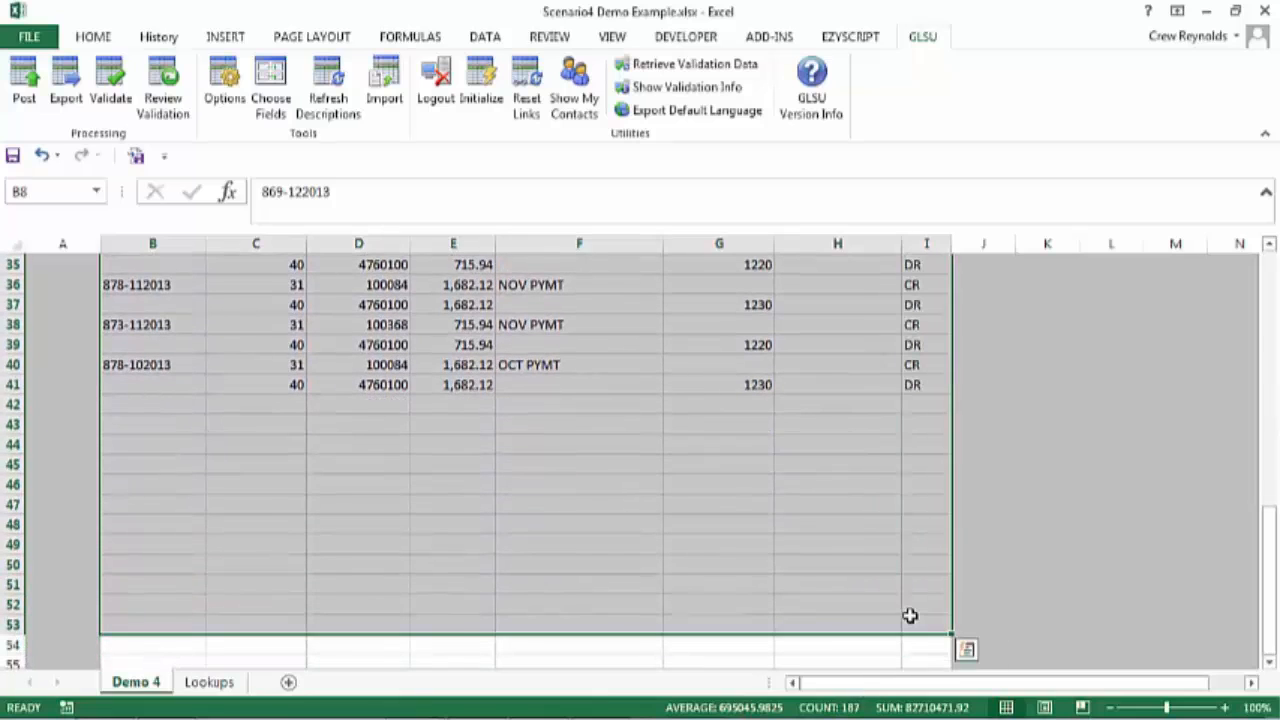
key(Delete)
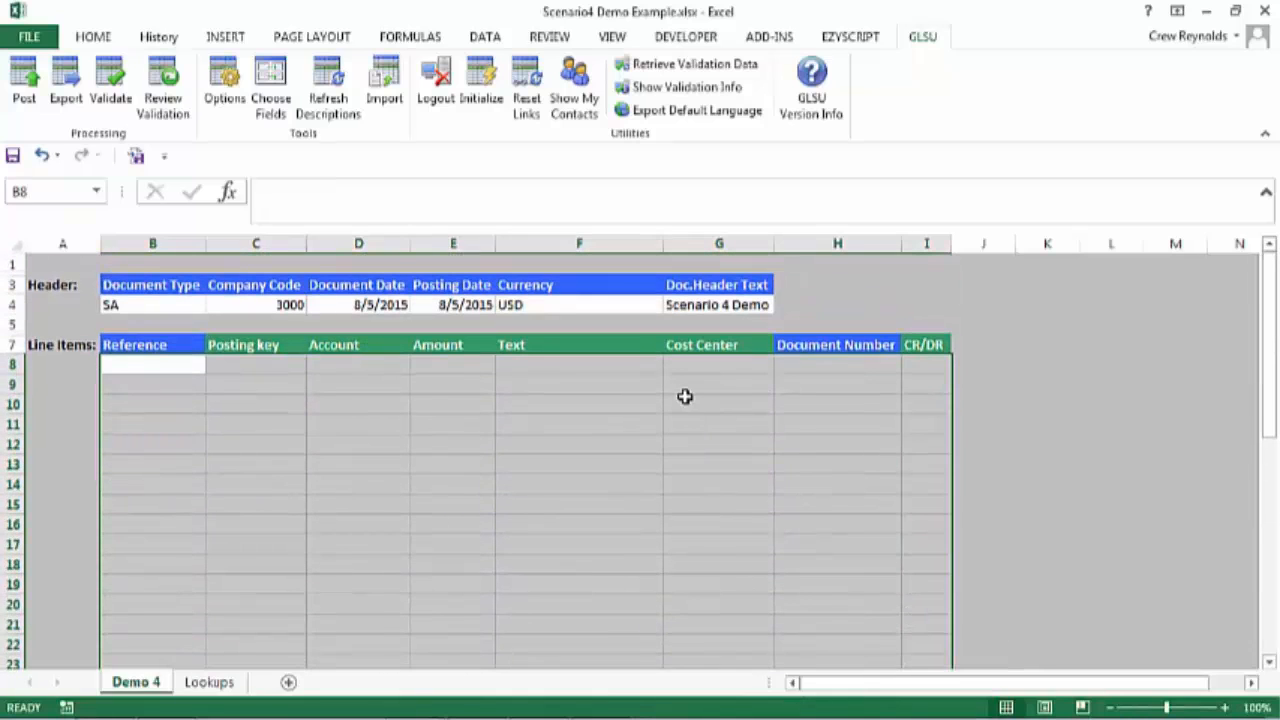
- Start a data import into the Demo 4 sheet and review all columns of SAP Extract 0501.csv in the preview
click(357, 381)
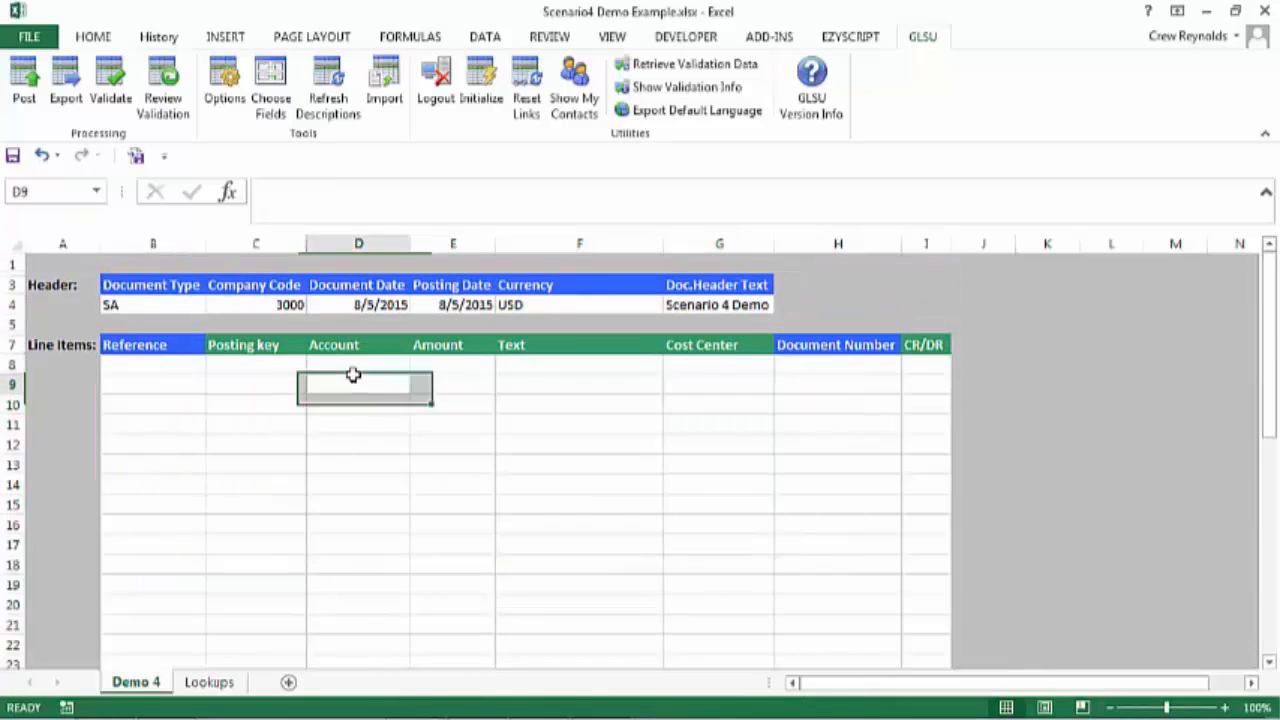
click(144, 364)
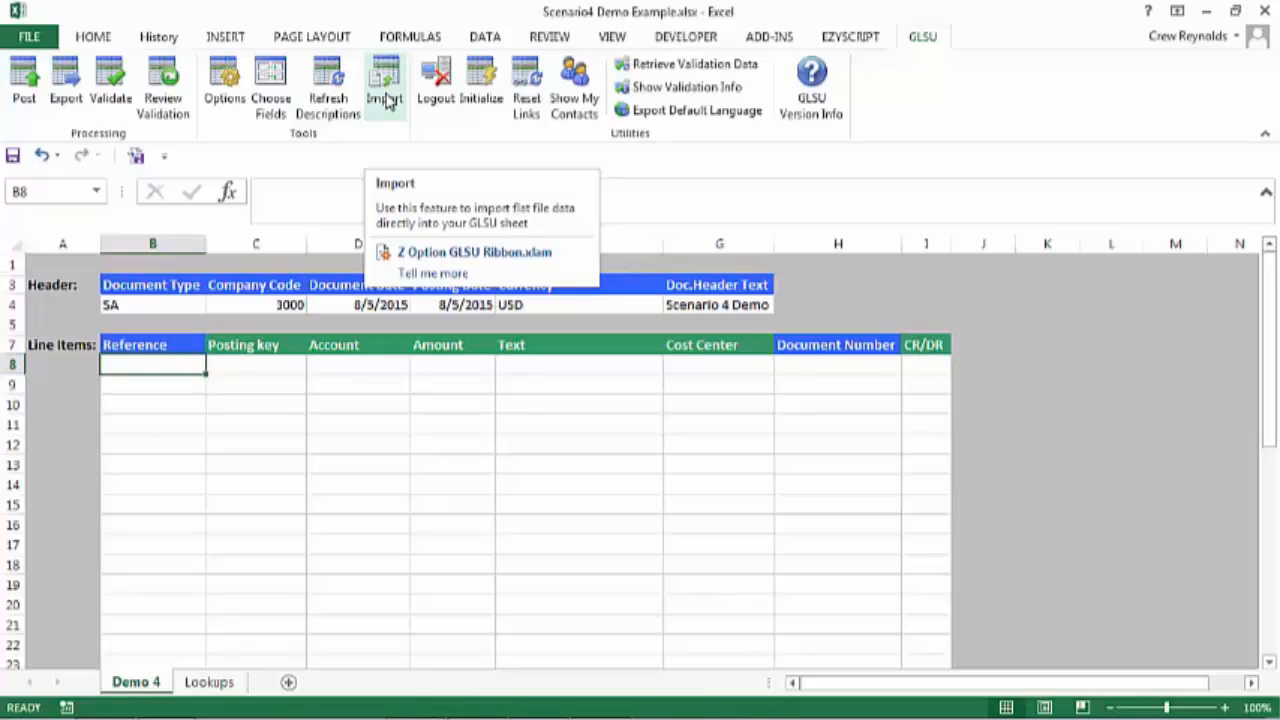
click(390, 102)
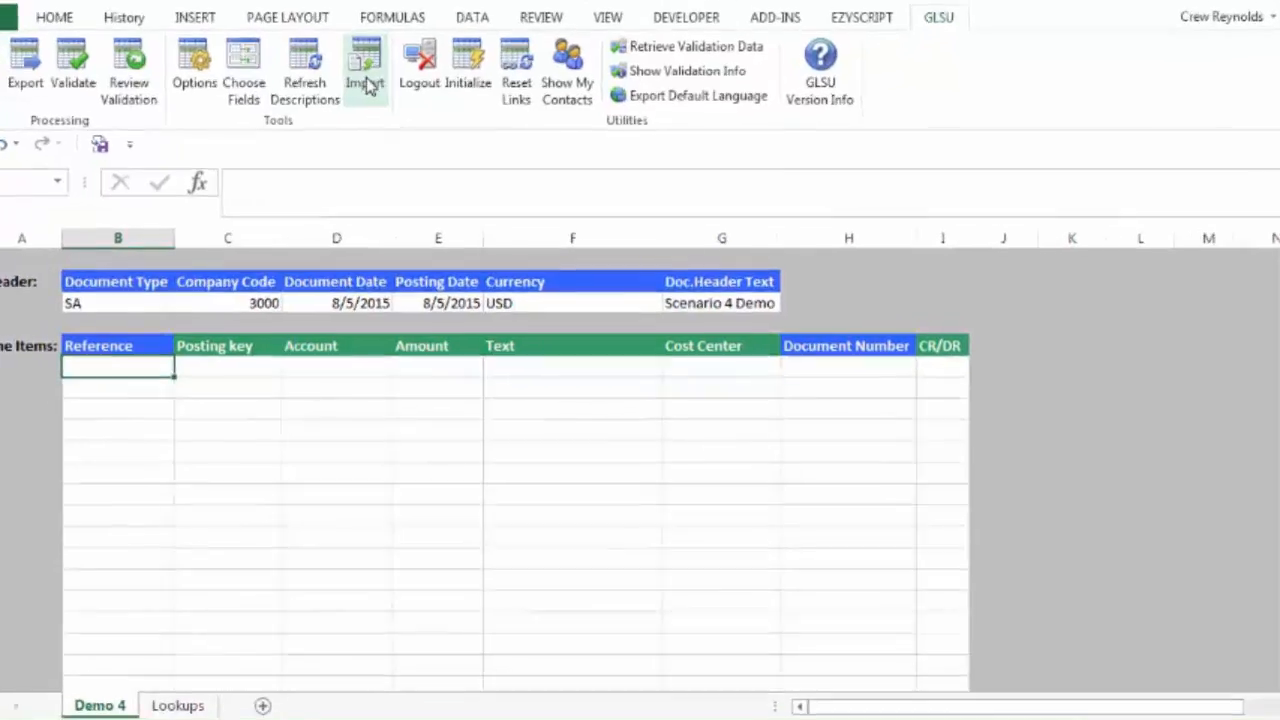
click(386, 100)
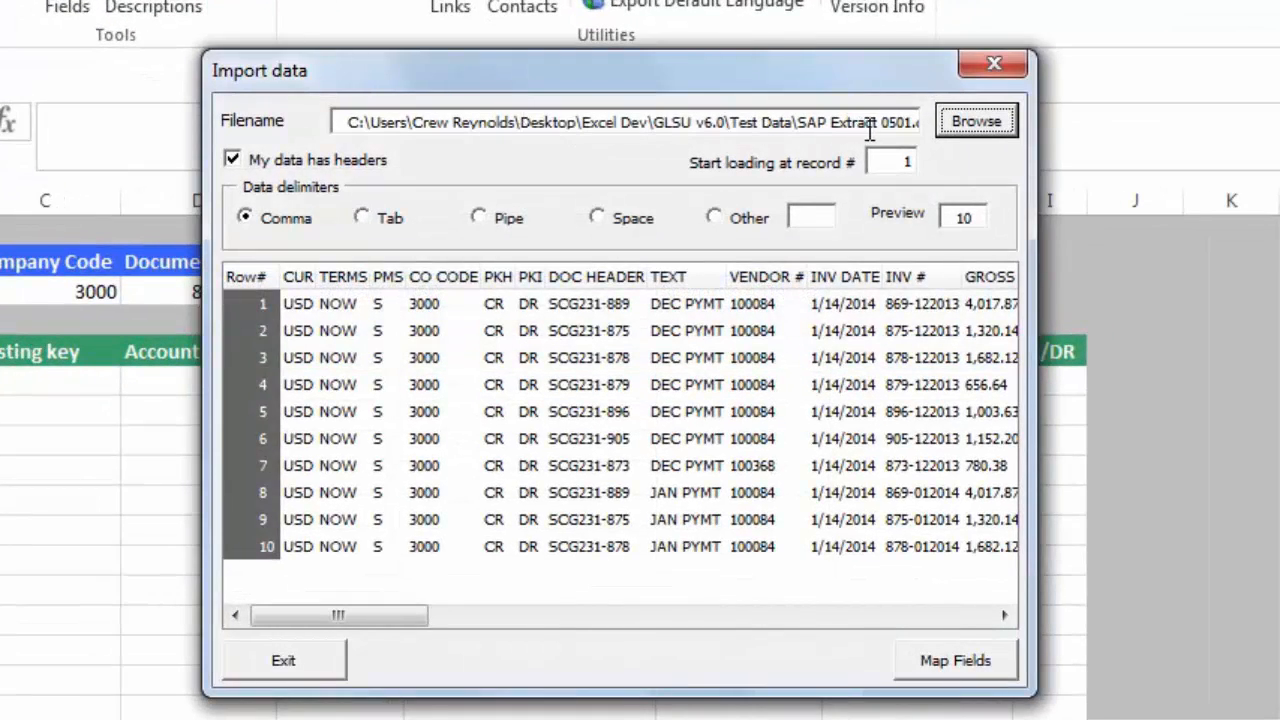
double_click(895, 122)
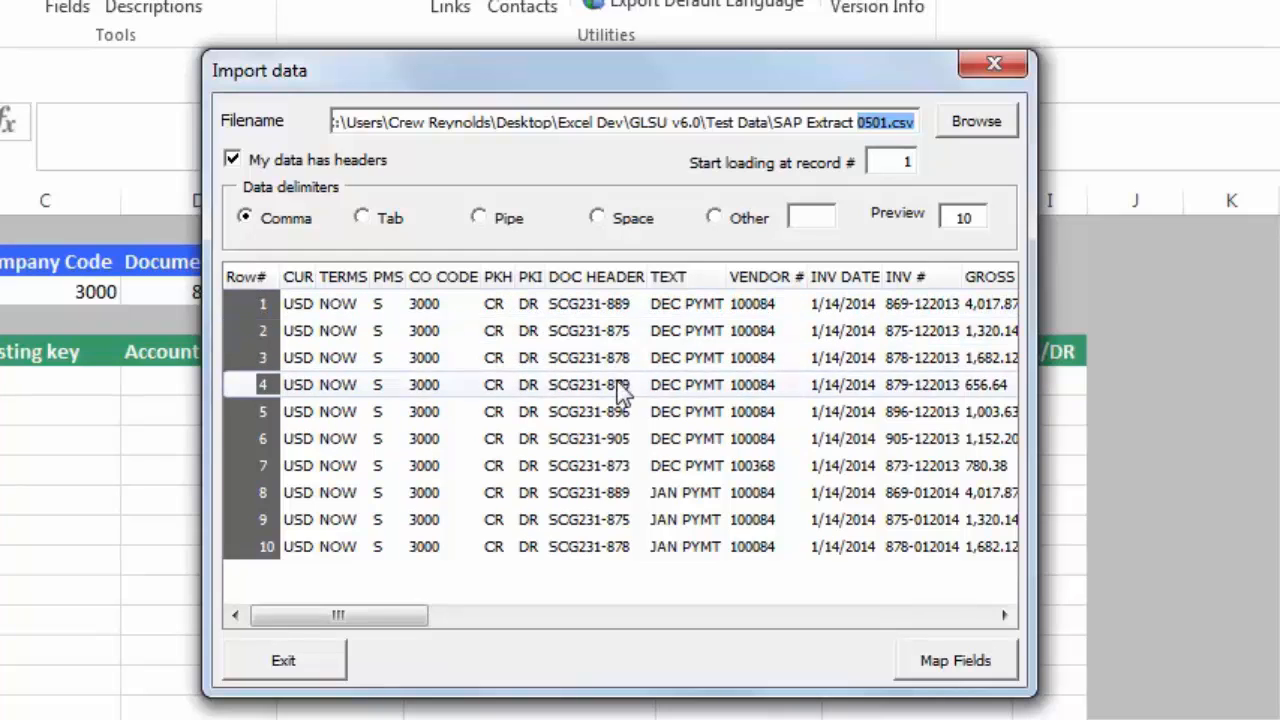
click(968, 612)
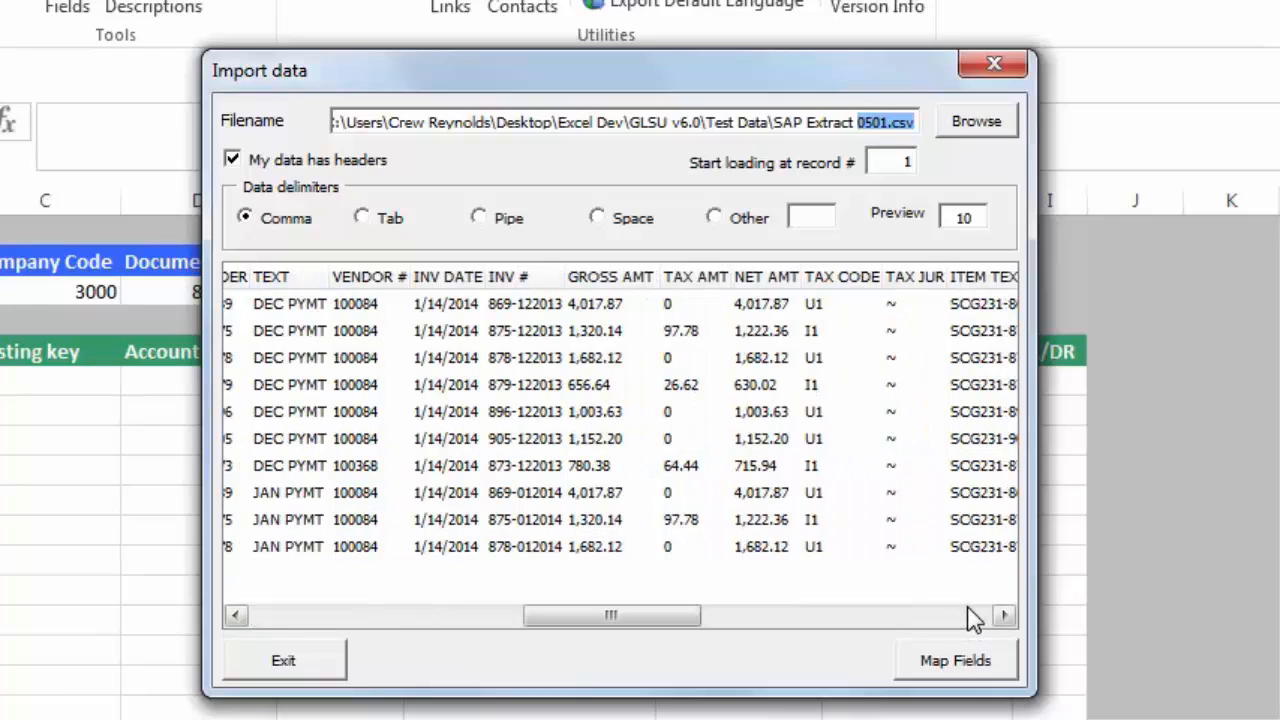
click(972, 618)
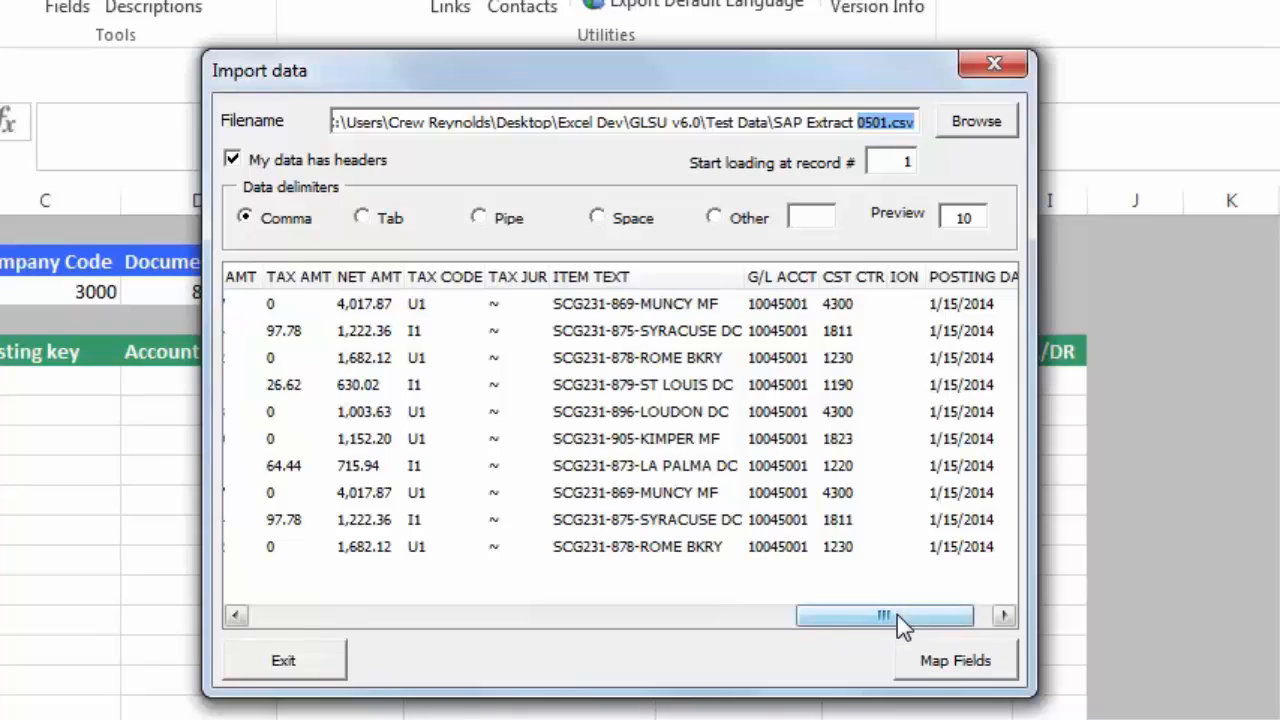
drag(897, 614, 334, 622)
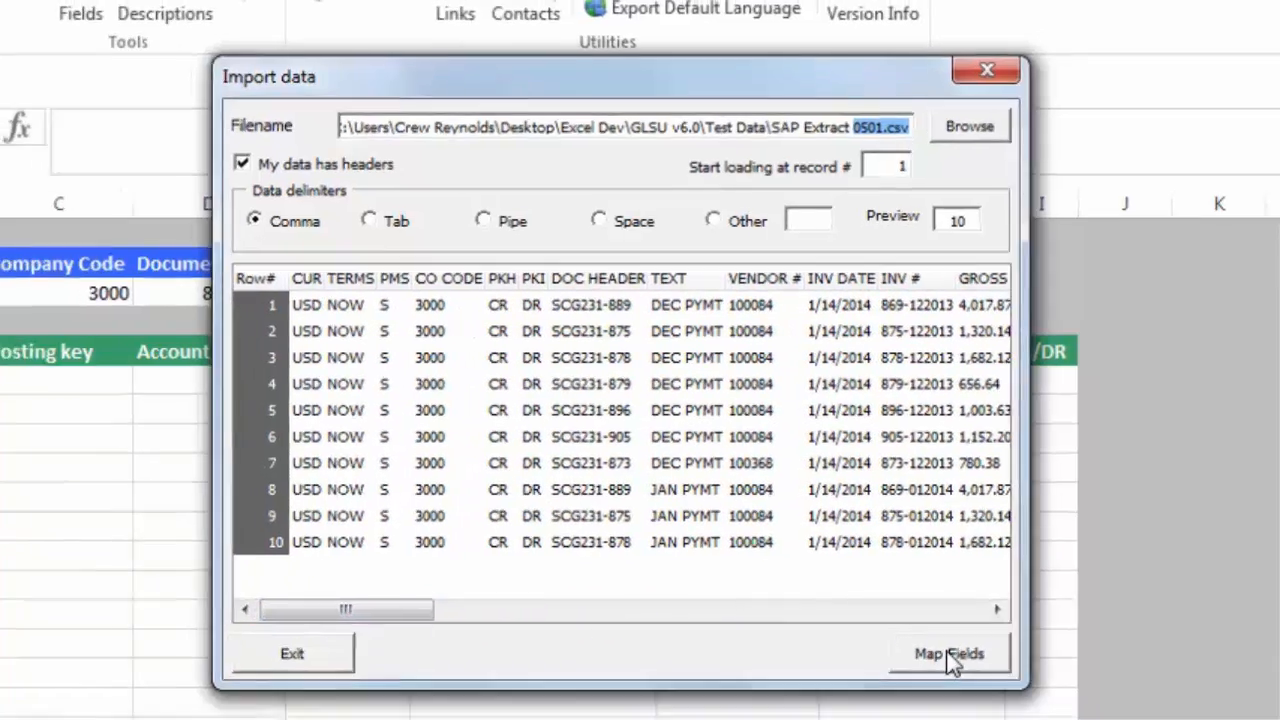
- Map INV # to Reference and PKH to CR/DR in the primary map, and PKI to CR/DR in the offset map
click(925, 661)
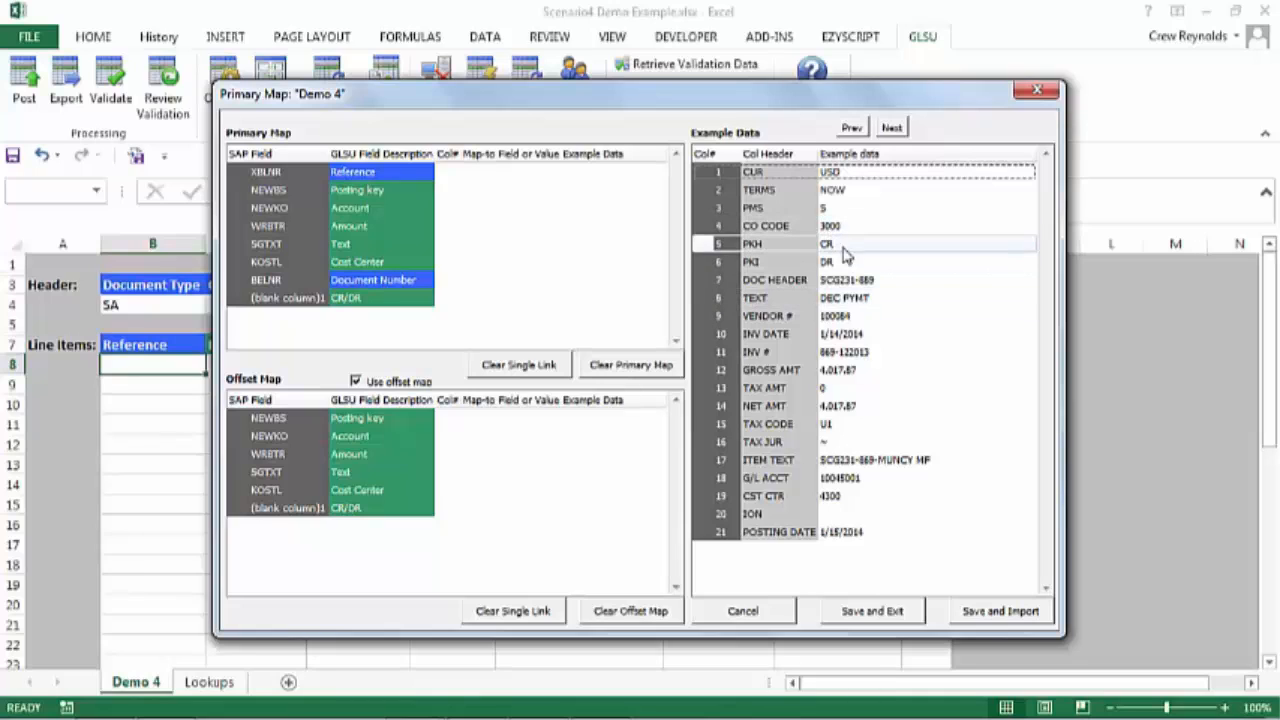
drag(845, 352, 560, 176)
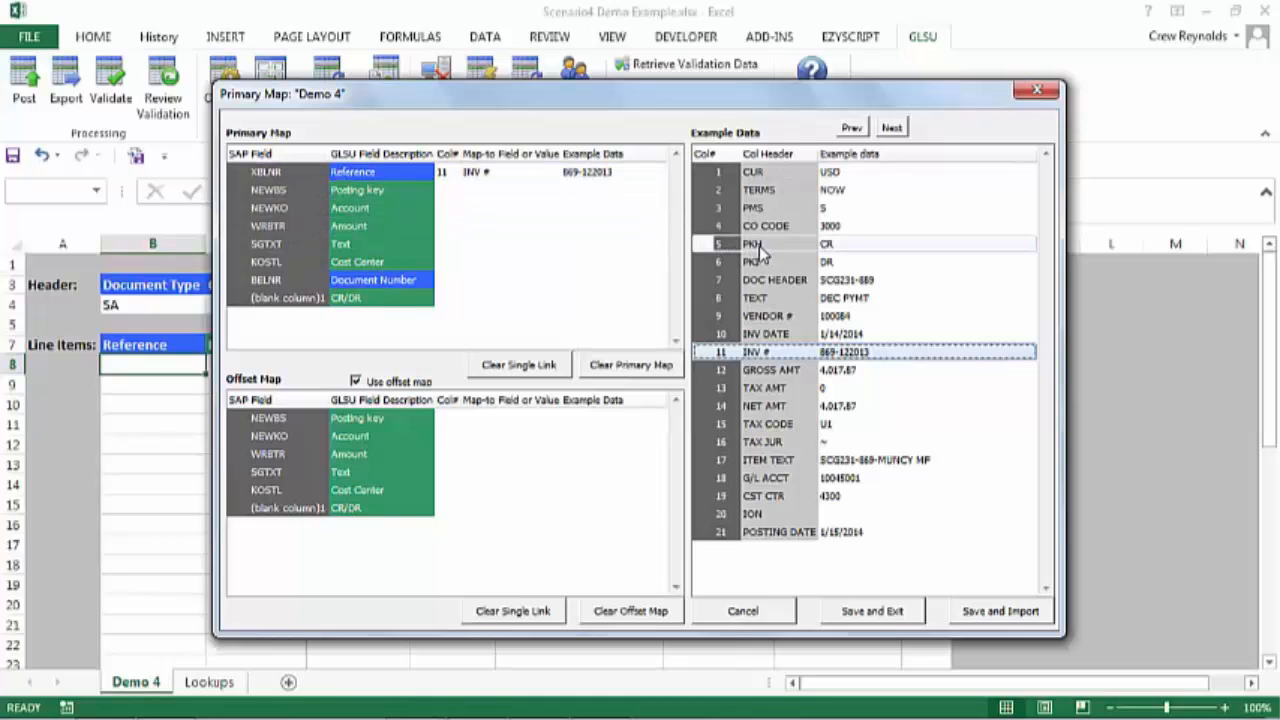
drag(762, 243, 563, 298)
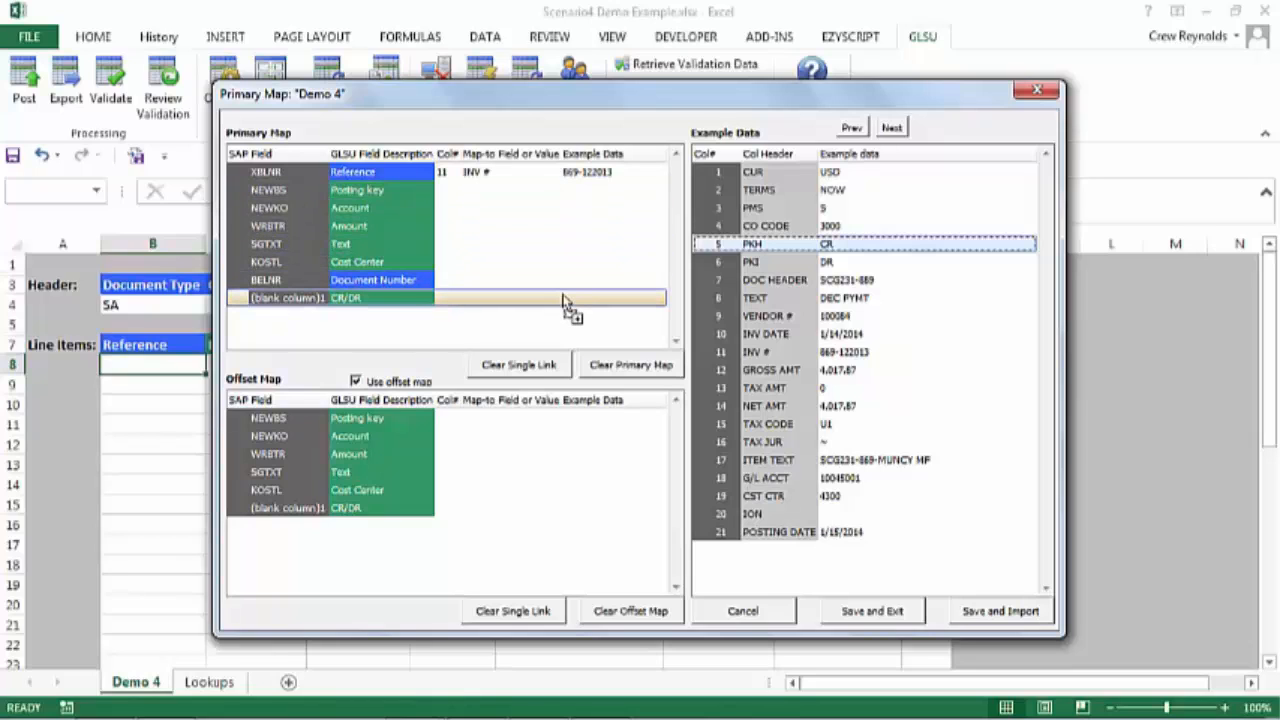
drag(563, 298, 563, 298)
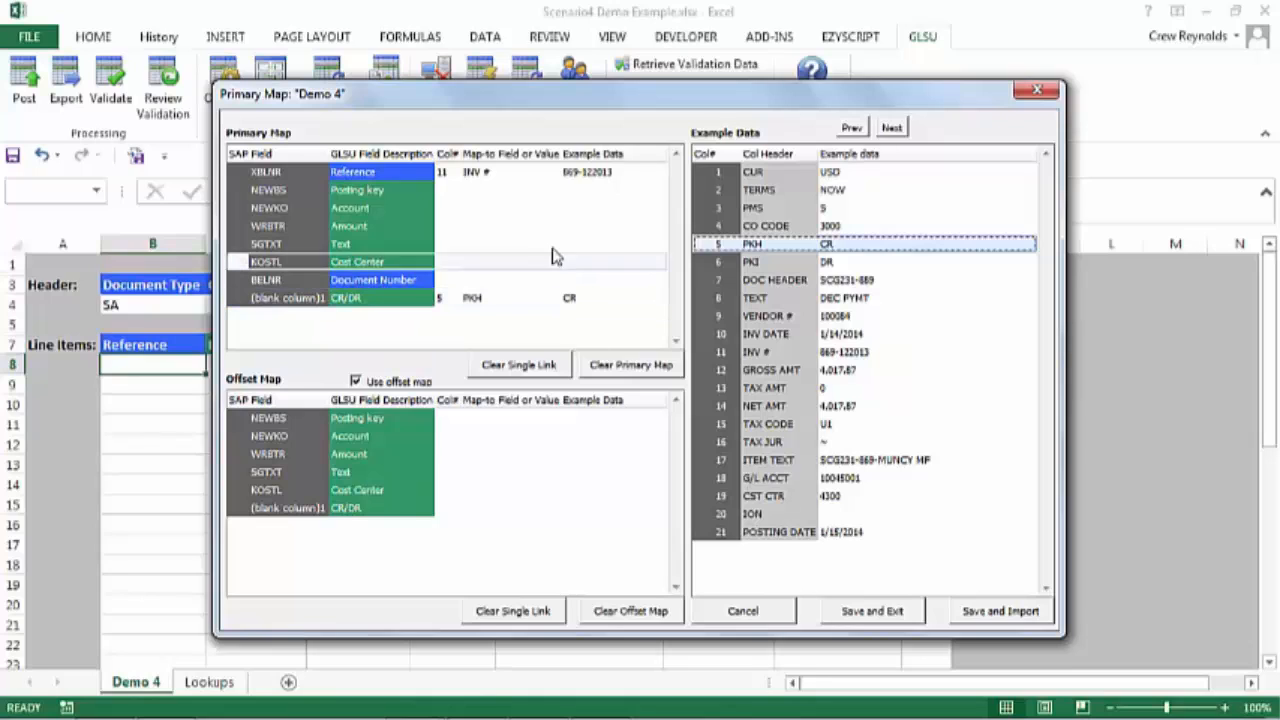
click(764, 263)
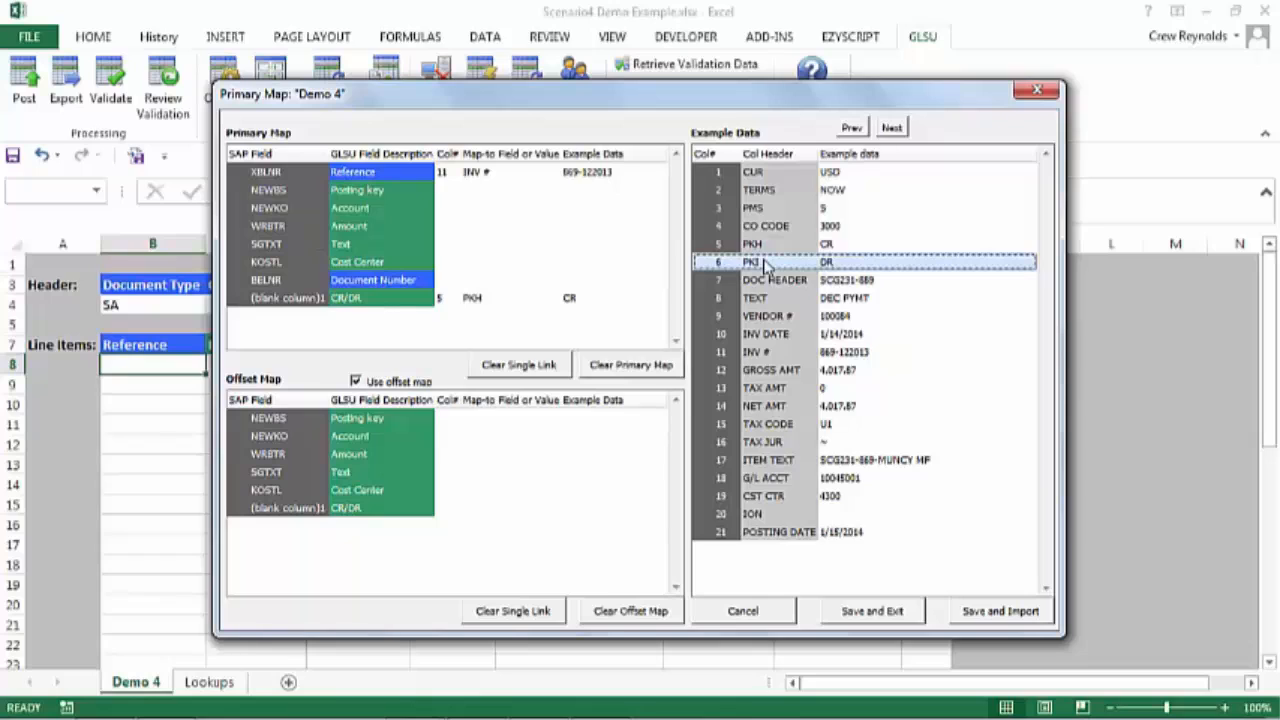
drag(765, 263, 500, 515)
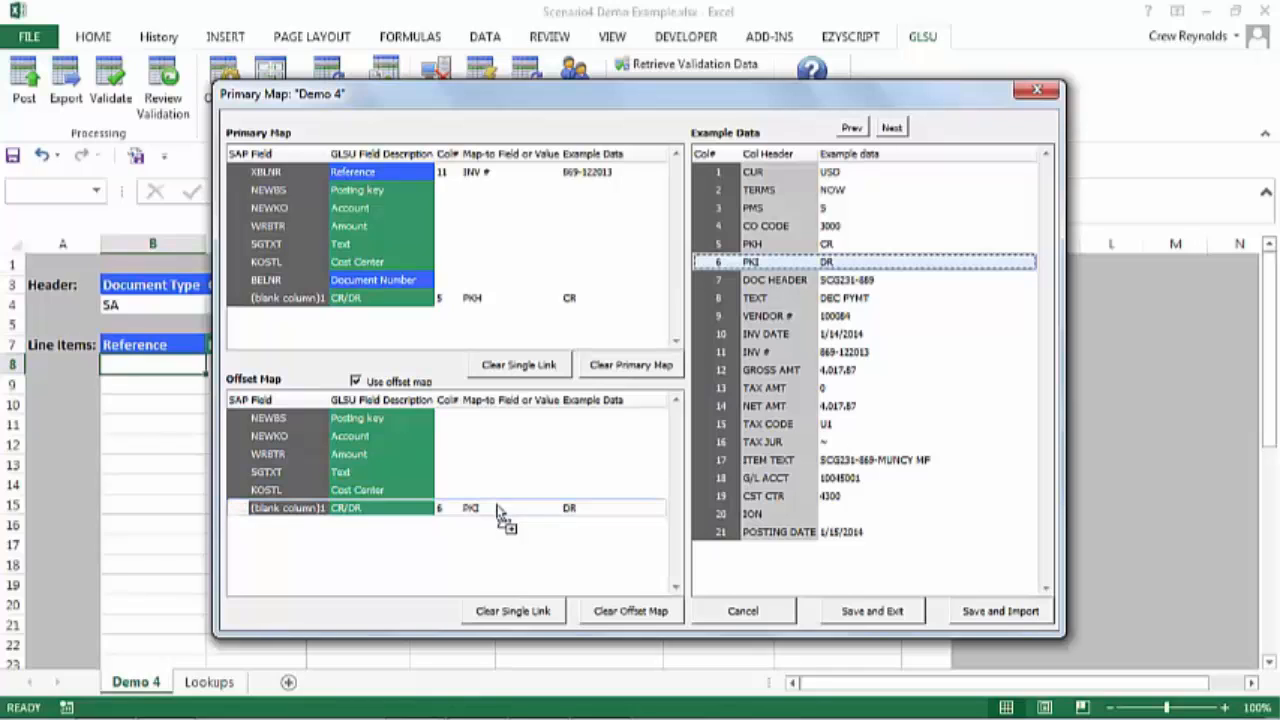
drag(765, 262, 510, 218)
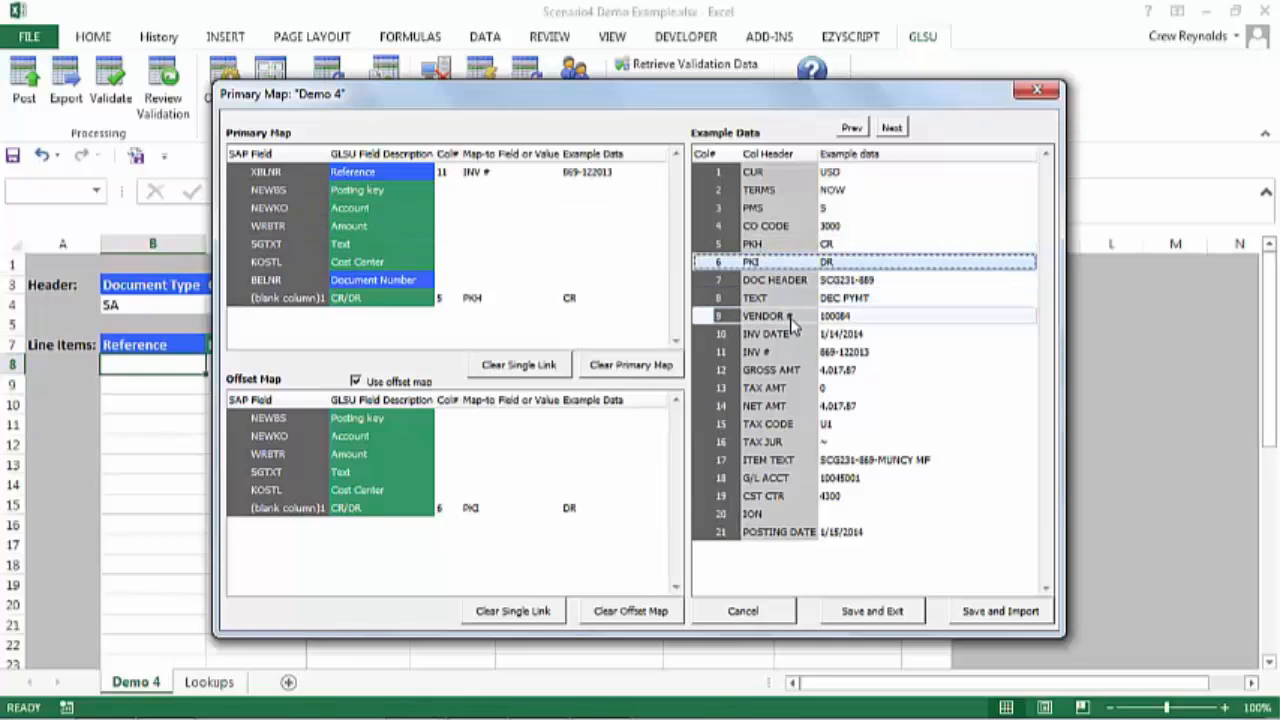
- In the primary map, link VENDOR # to Account, NET AMT to Amount and TEXT to Text
drag(789, 320, 549, 207)
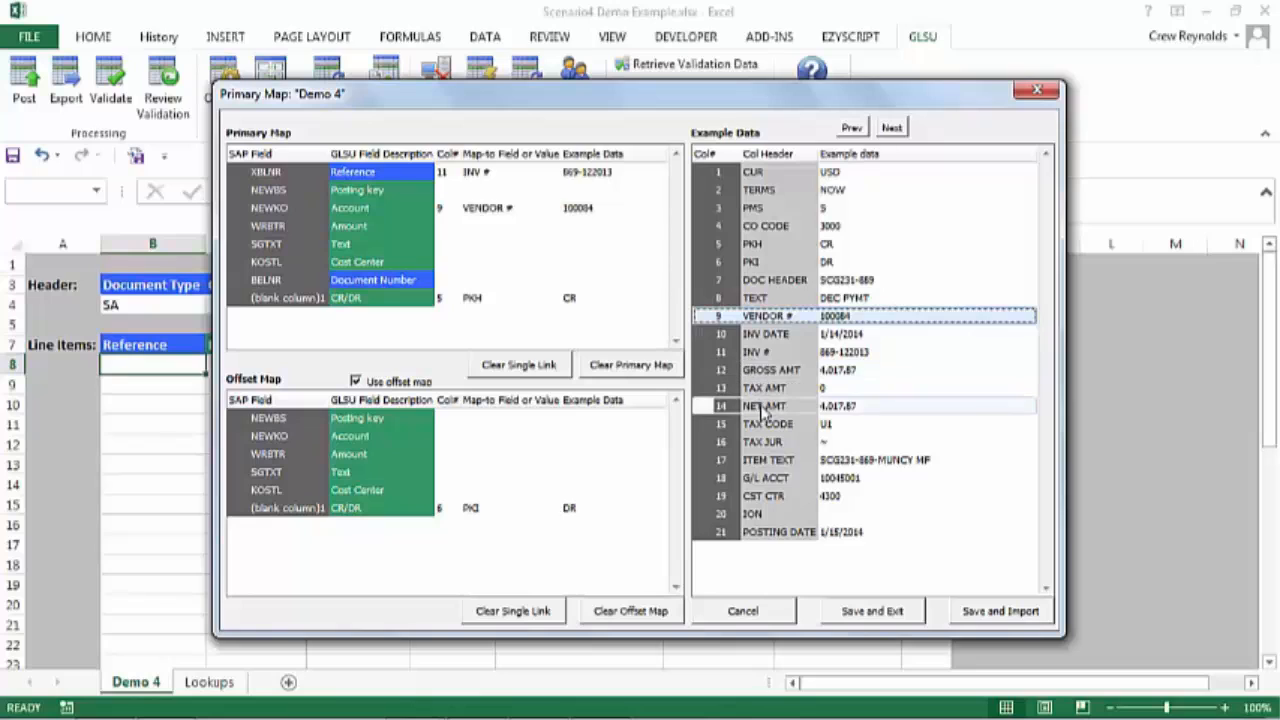
drag(780, 406, 545, 229)
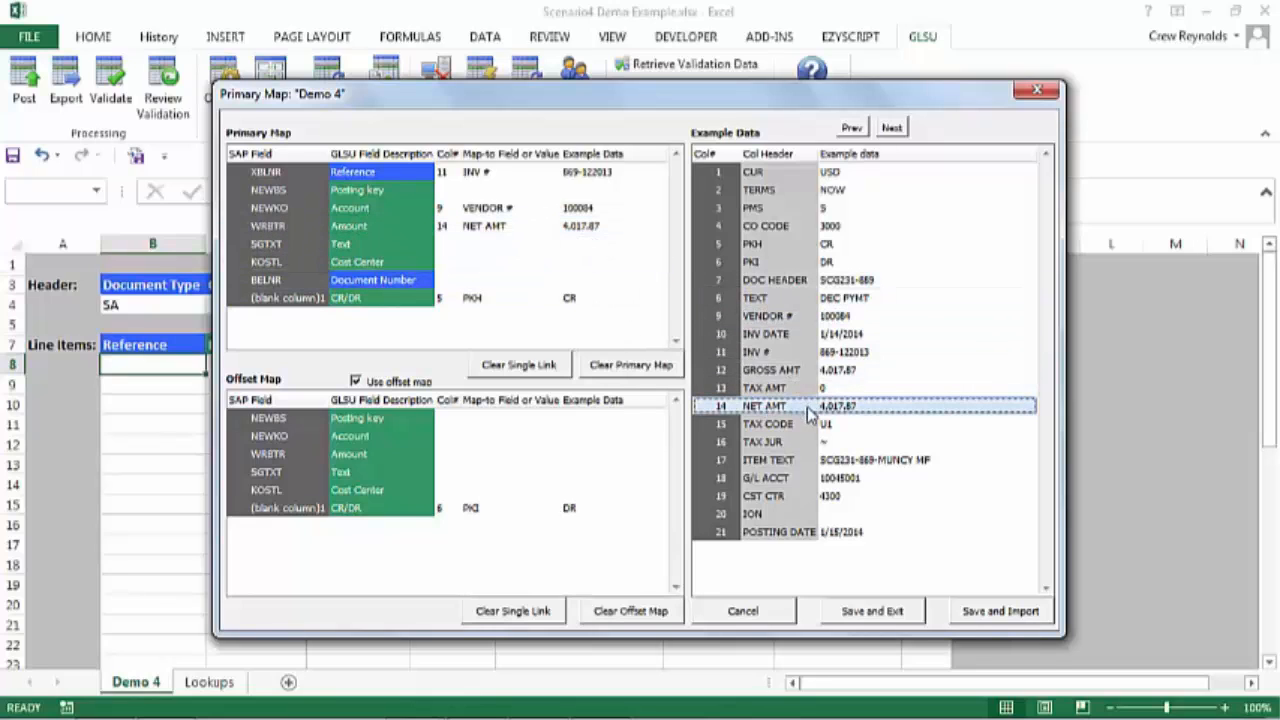
drag(782, 298, 605, 242)
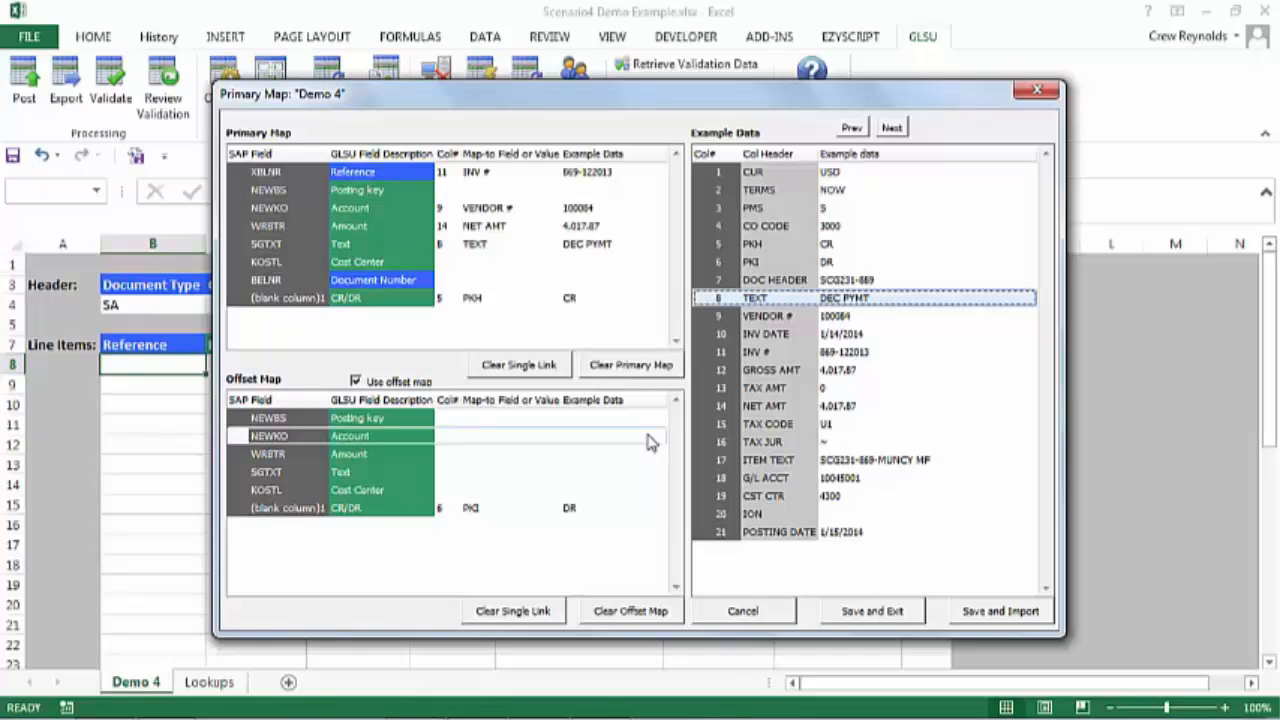
- Map NET AMT to Amount and CST CTR to Cost Center in the offset map, and save and import the records
click(634, 453)
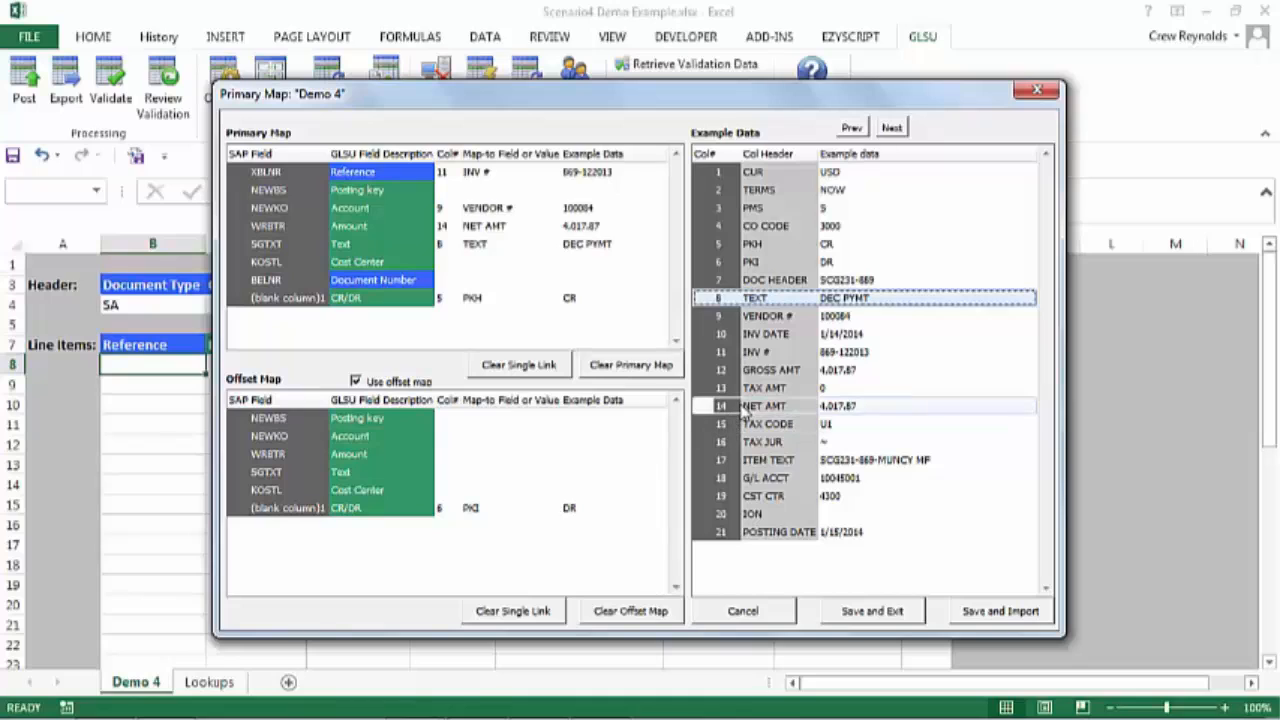
drag(740, 406, 614, 465)
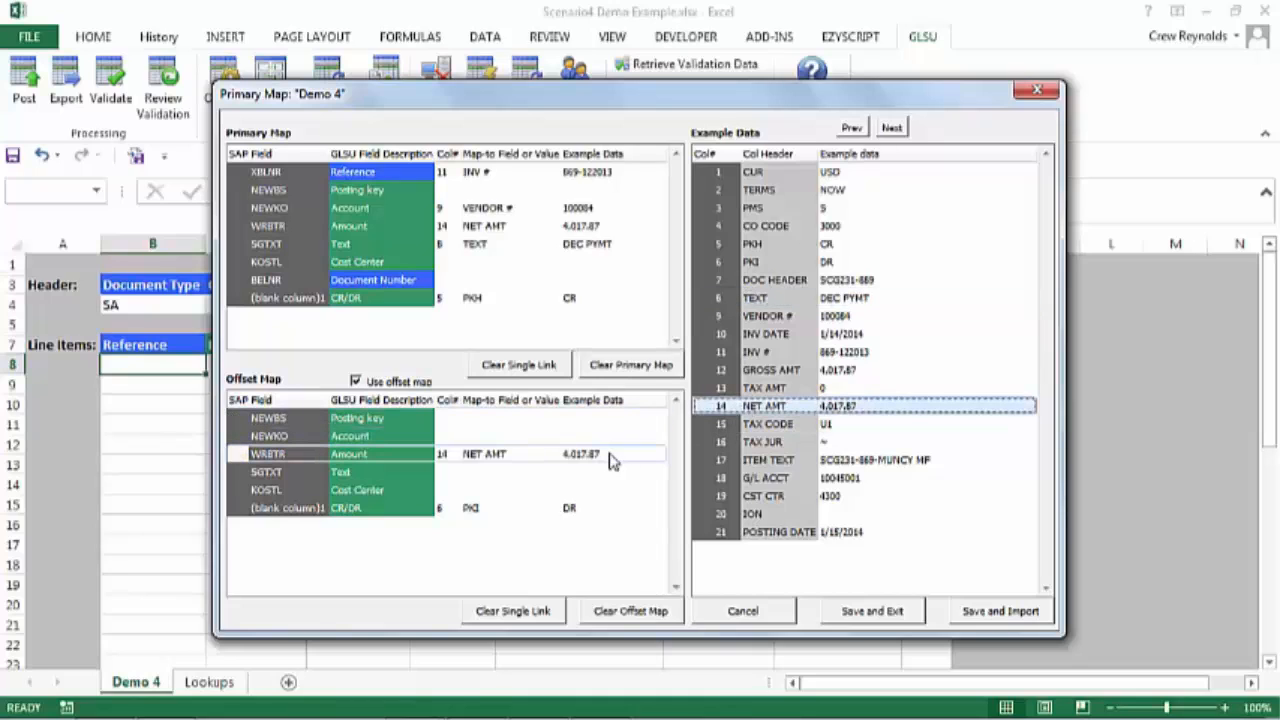
click(586, 474)
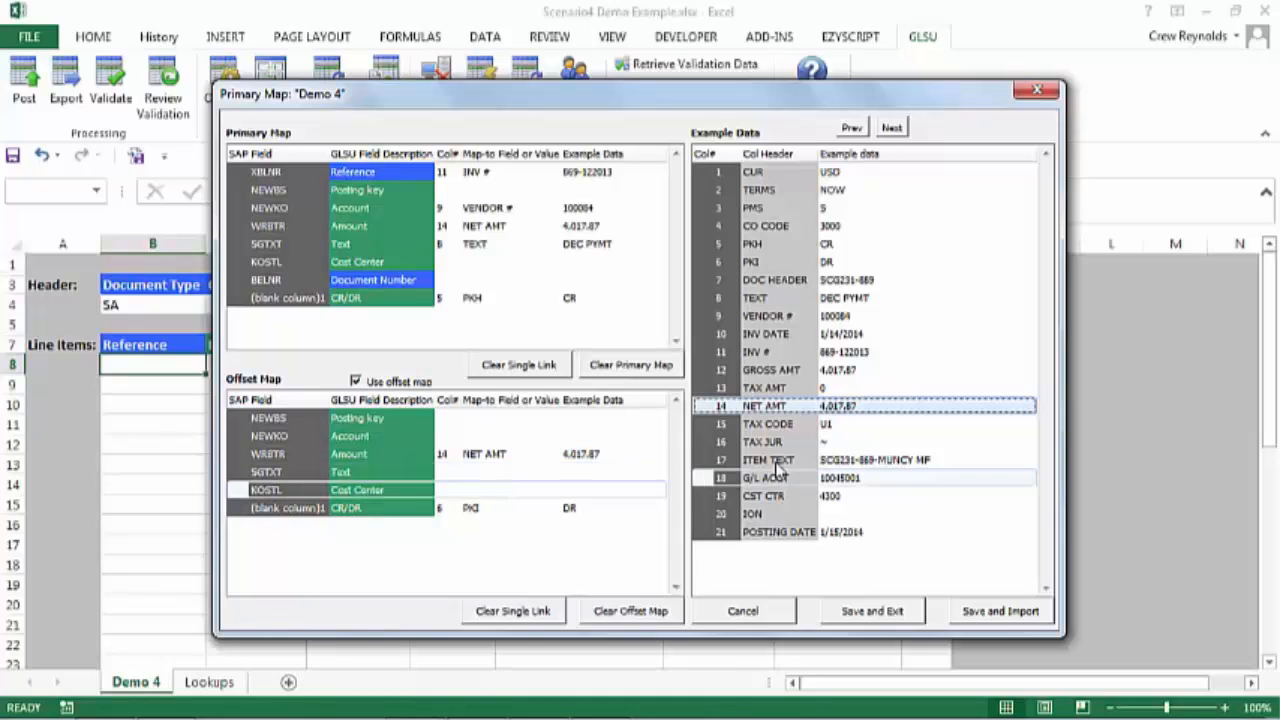
drag(798, 497, 572, 501)
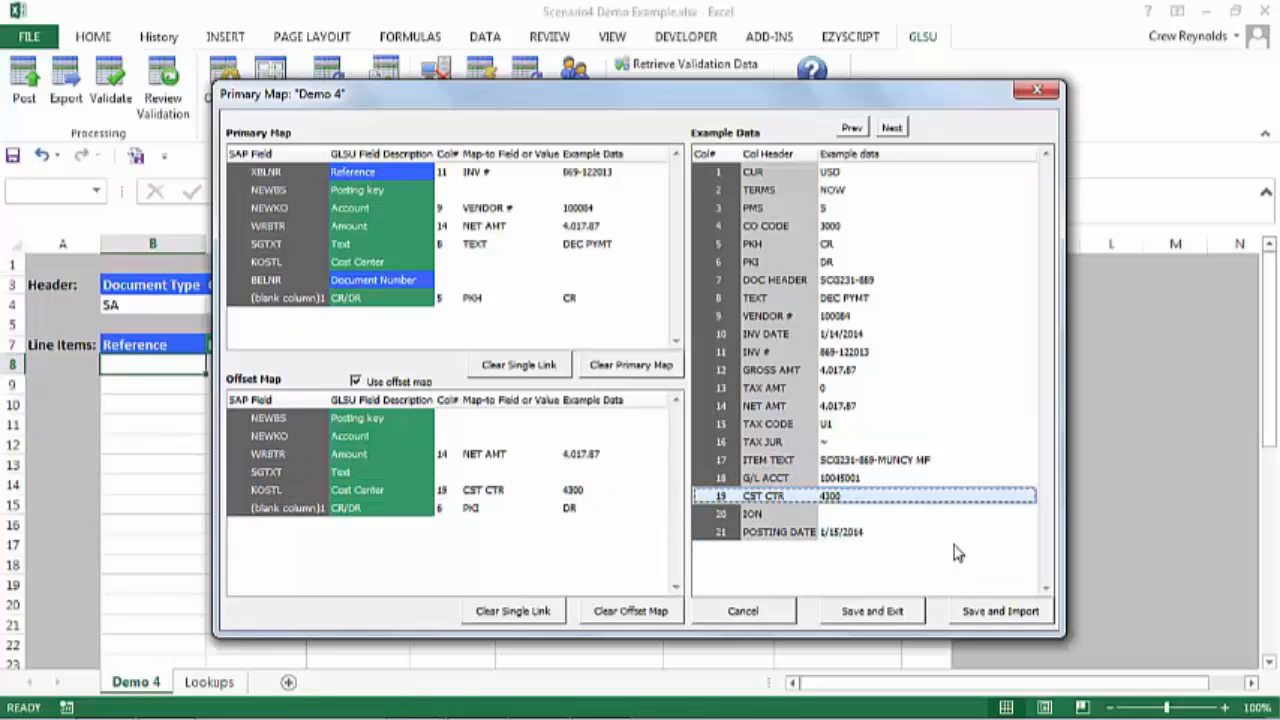
click(997, 612)
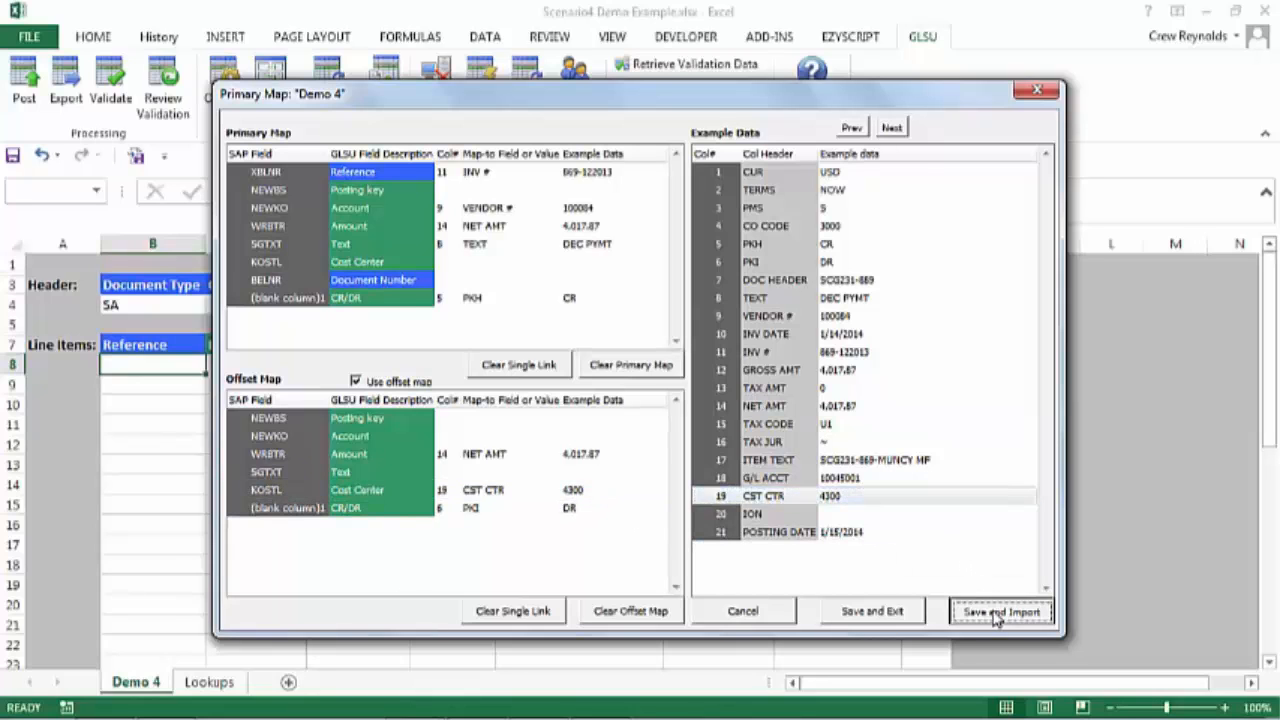
click(757, 510)
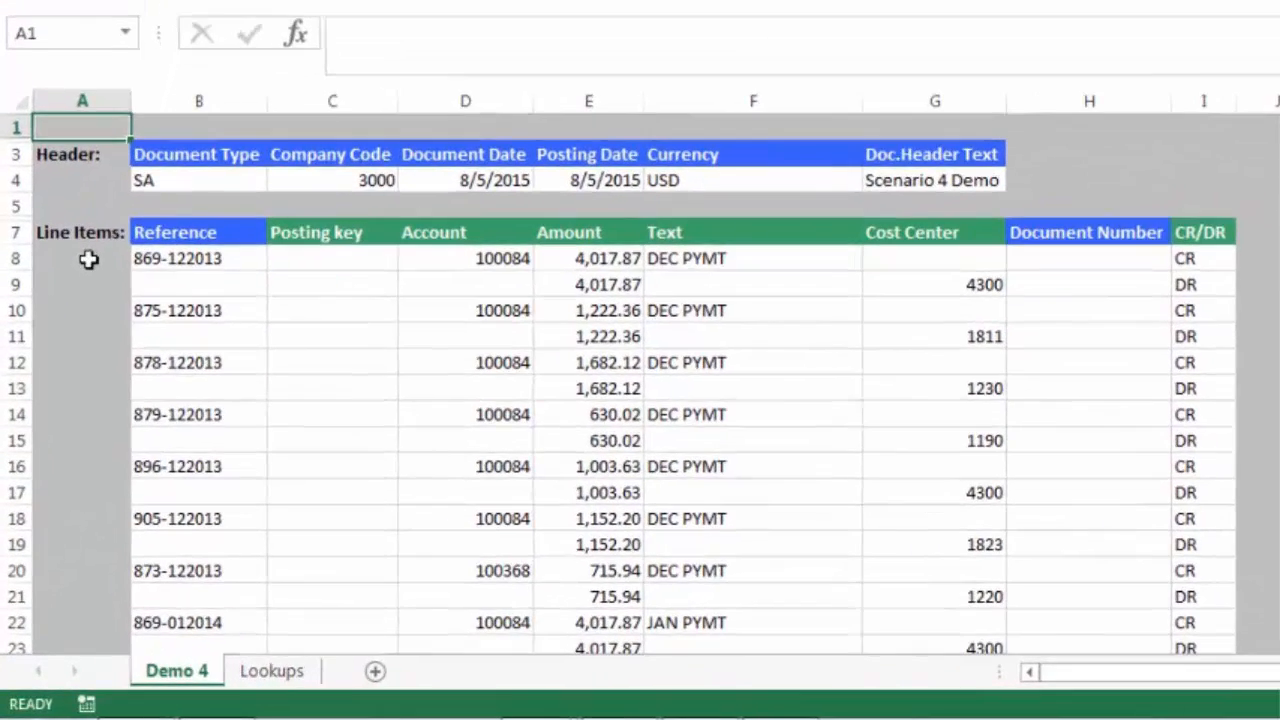
- Label the first two line items REF1 and REF2 in cells A8 and A9
click(69, 366)
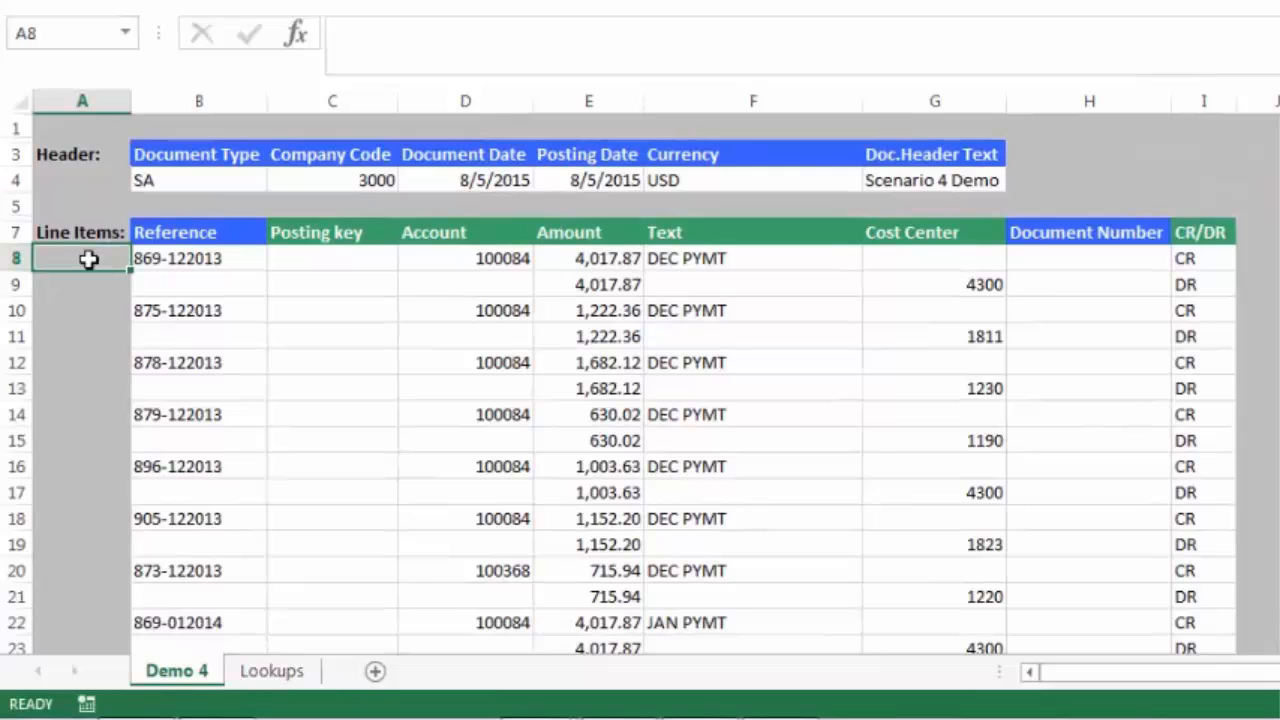
text(REF)
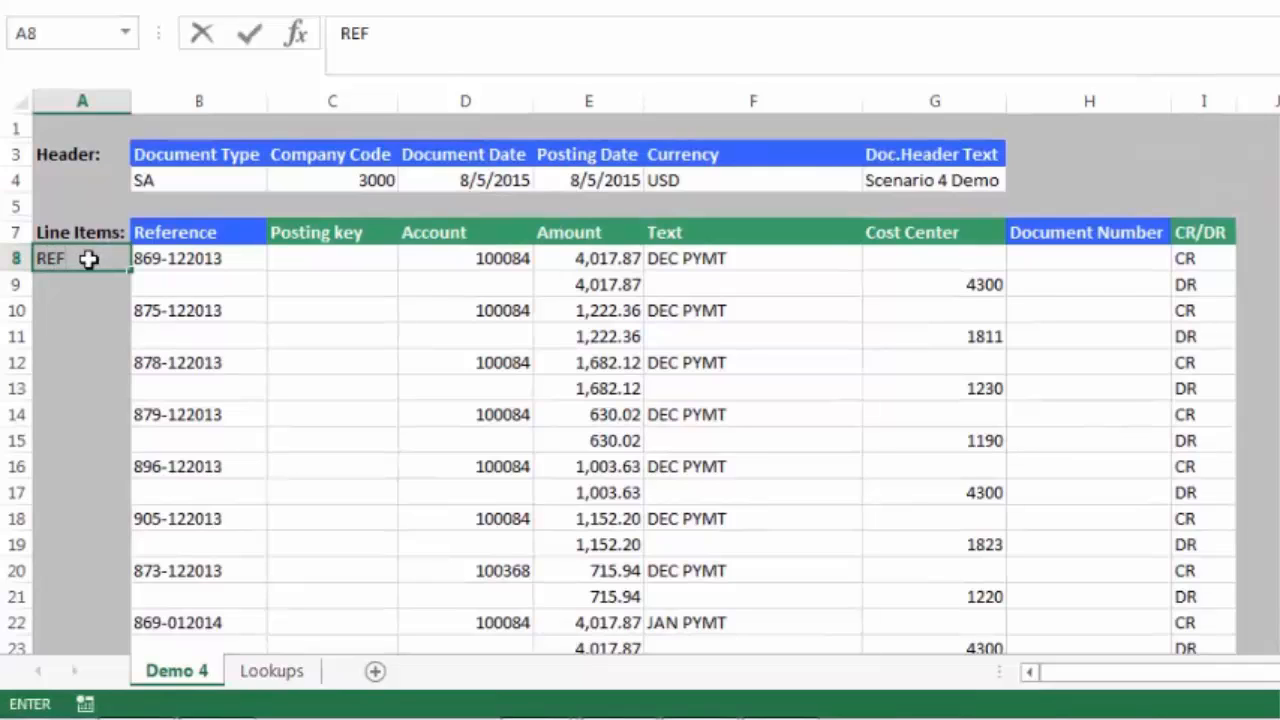
text(1)
click(76, 289)
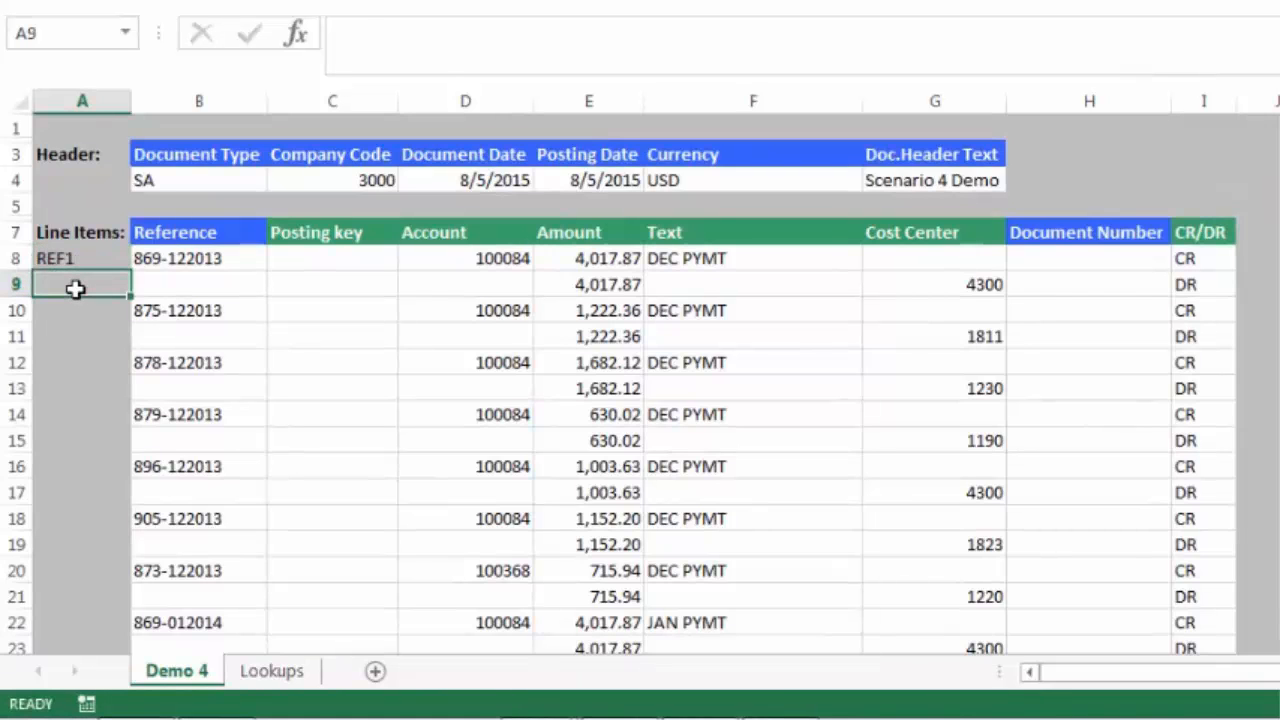
text(REF1)
key(BackSpace)
text(2)
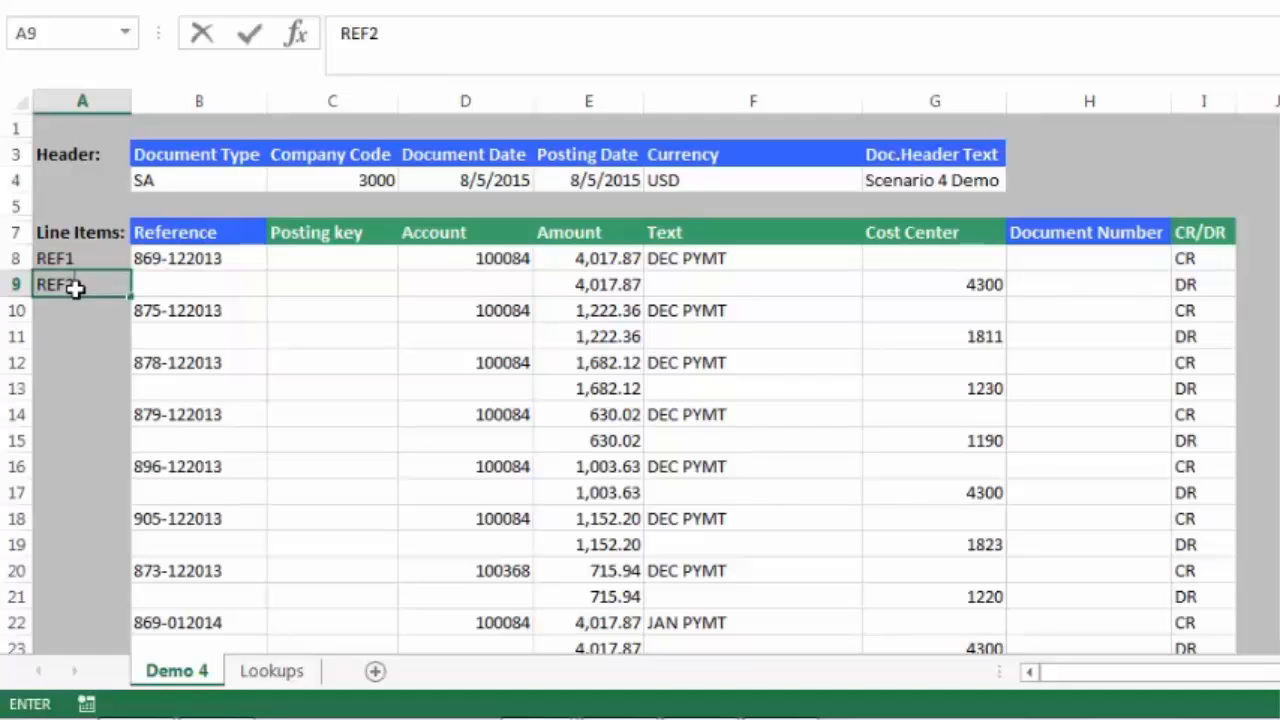
key(Tab)
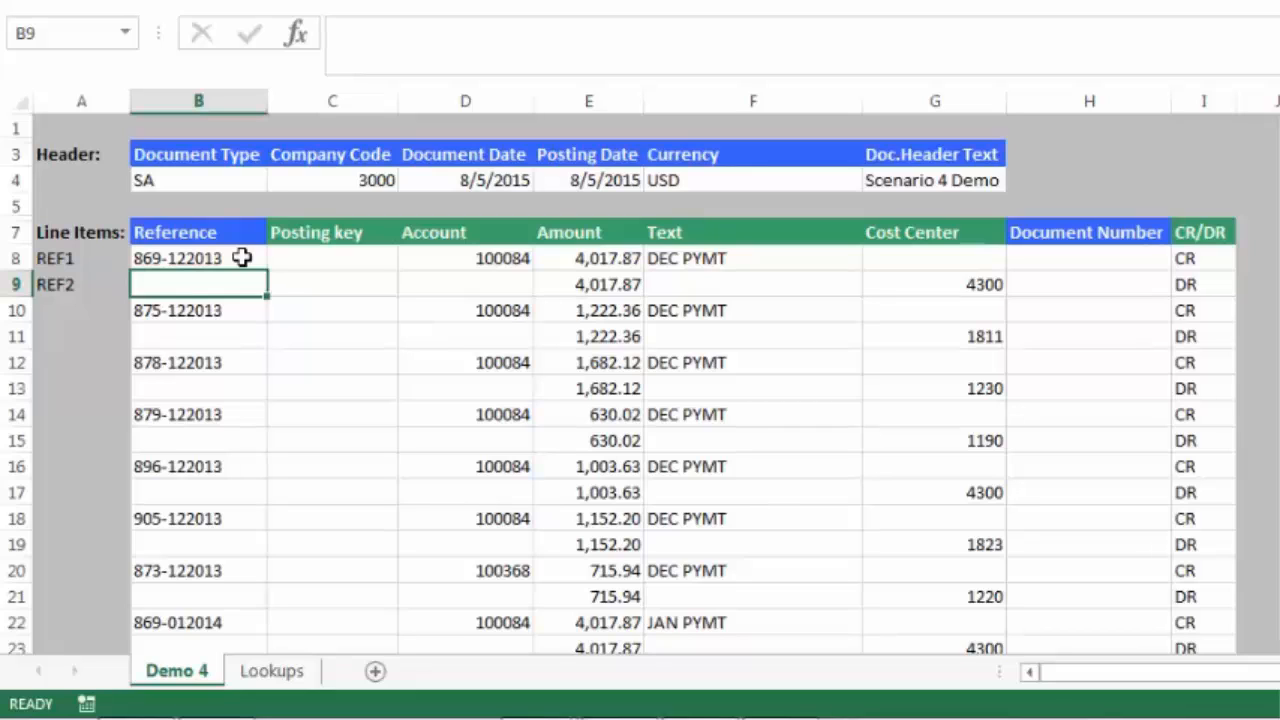
click(317, 259)
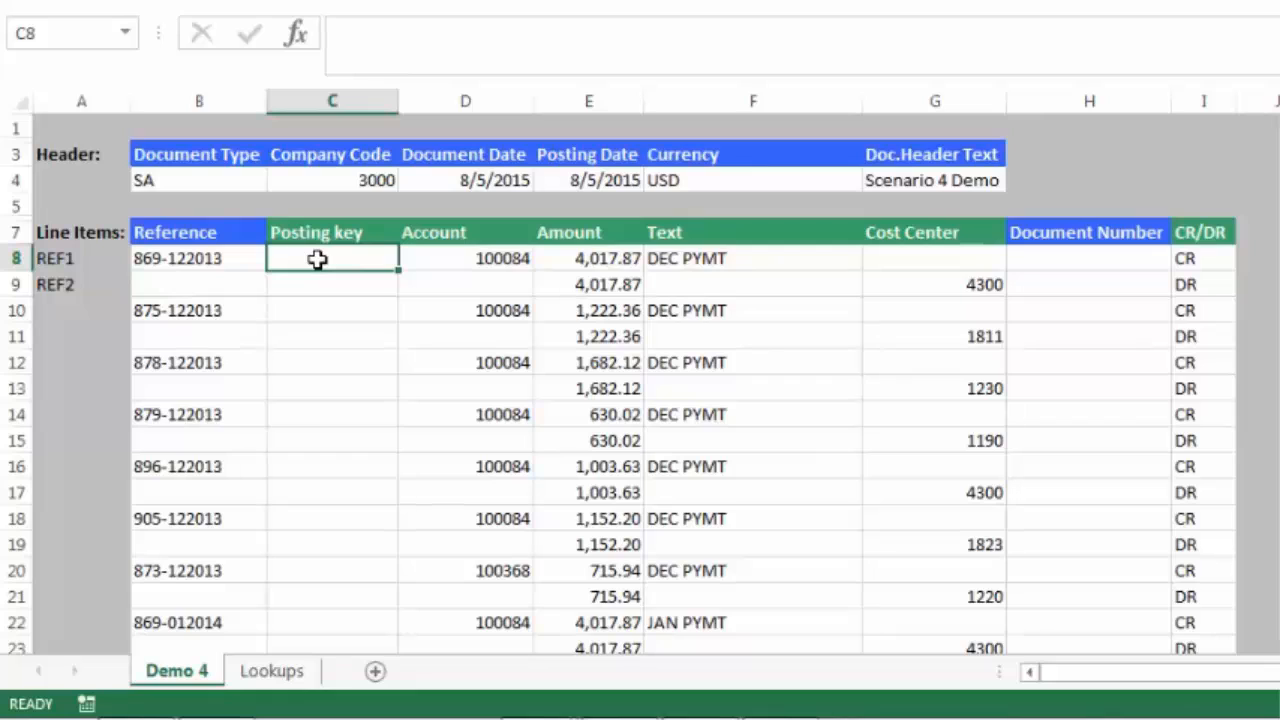
click(1195, 261)
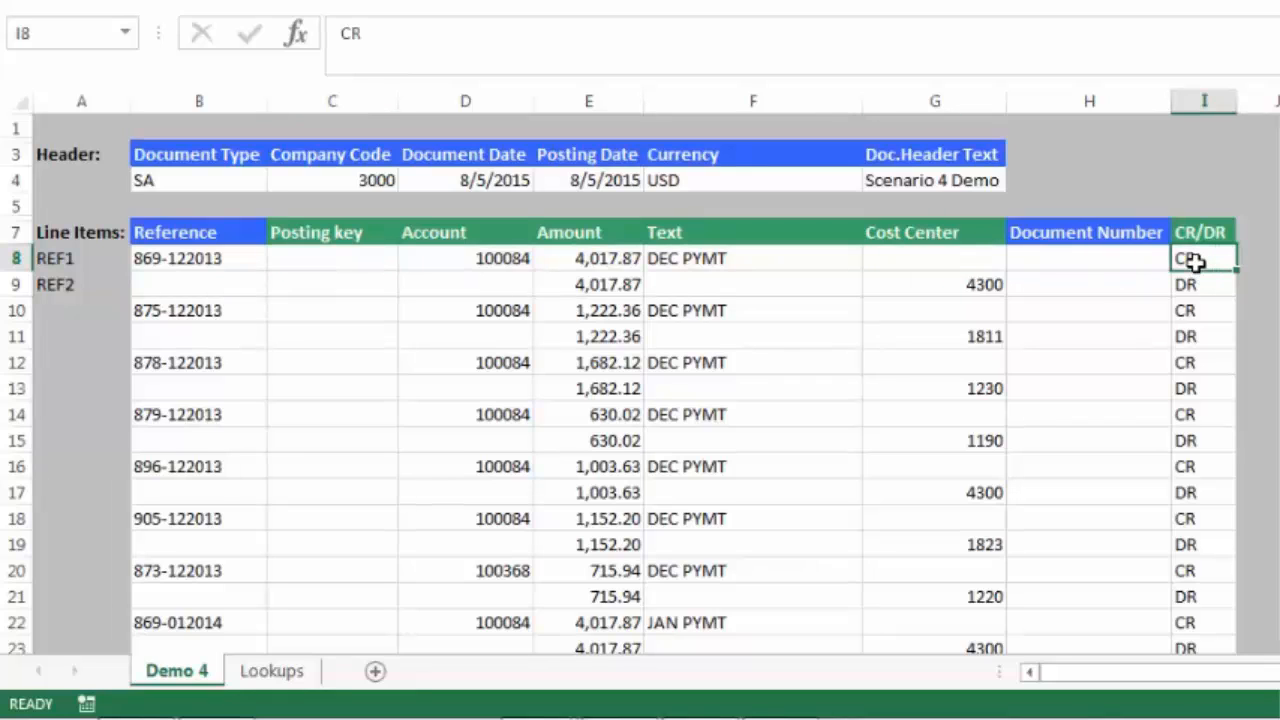
click(483, 281)
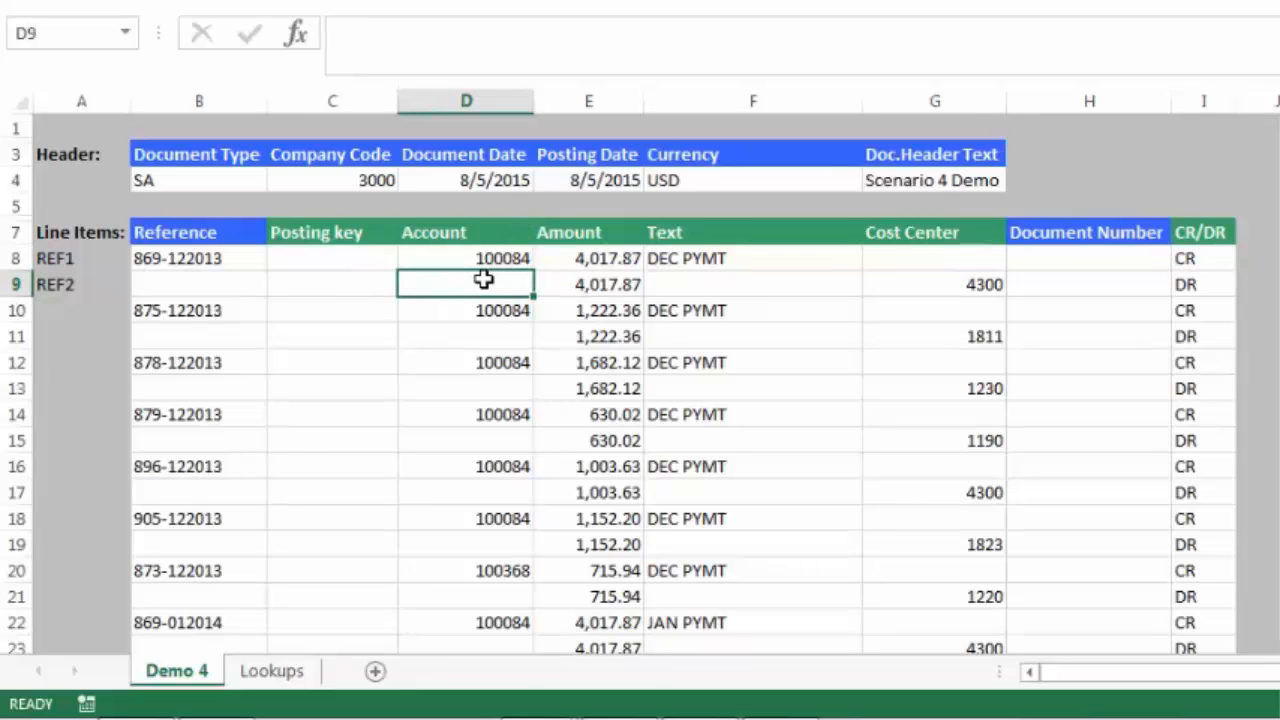
- In C8, enter a VLOOKUP formula finding I8 in the CRDR range on the Lookups sheet, returning column 2 with exact match FALSE
click(340, 261)
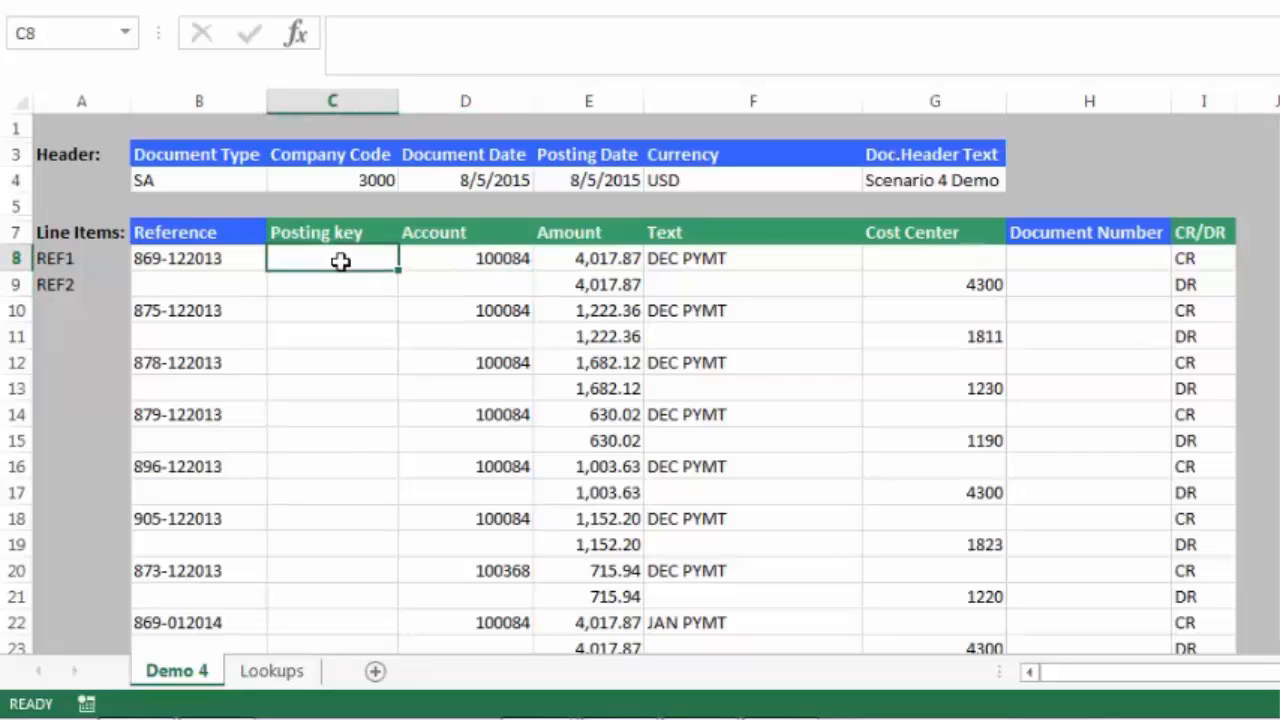
text(=)
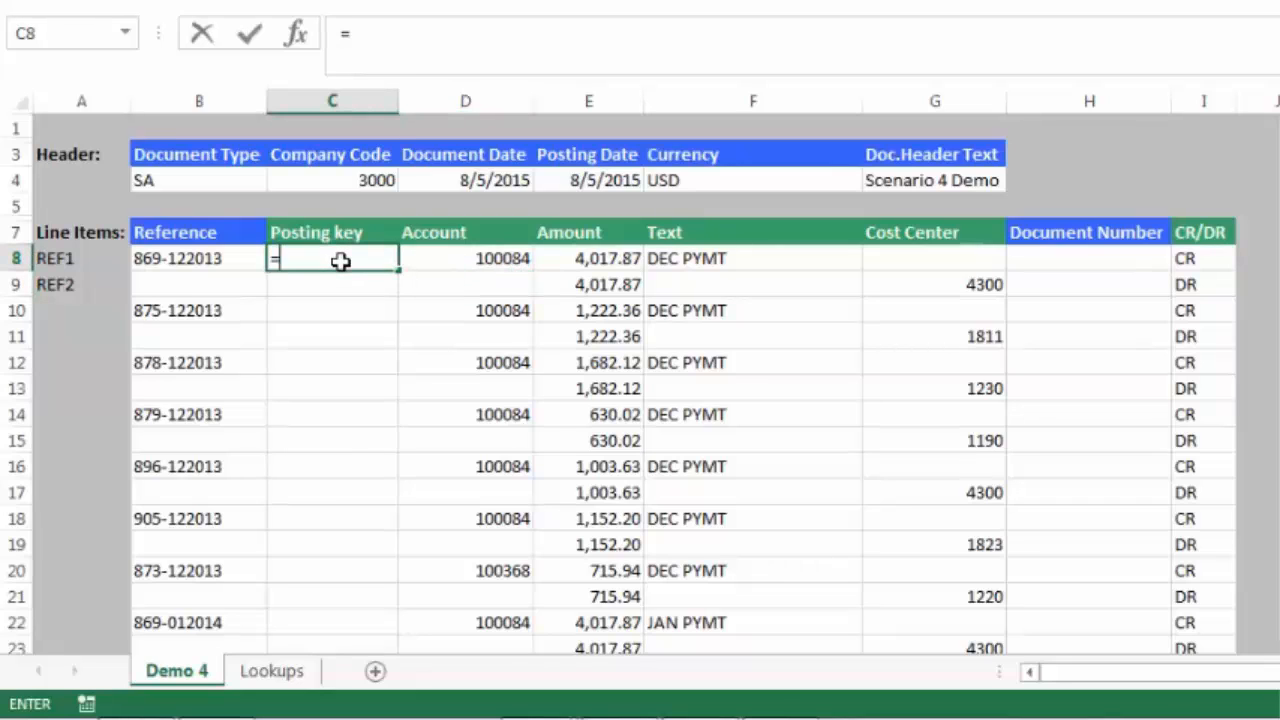
text(vlookup)
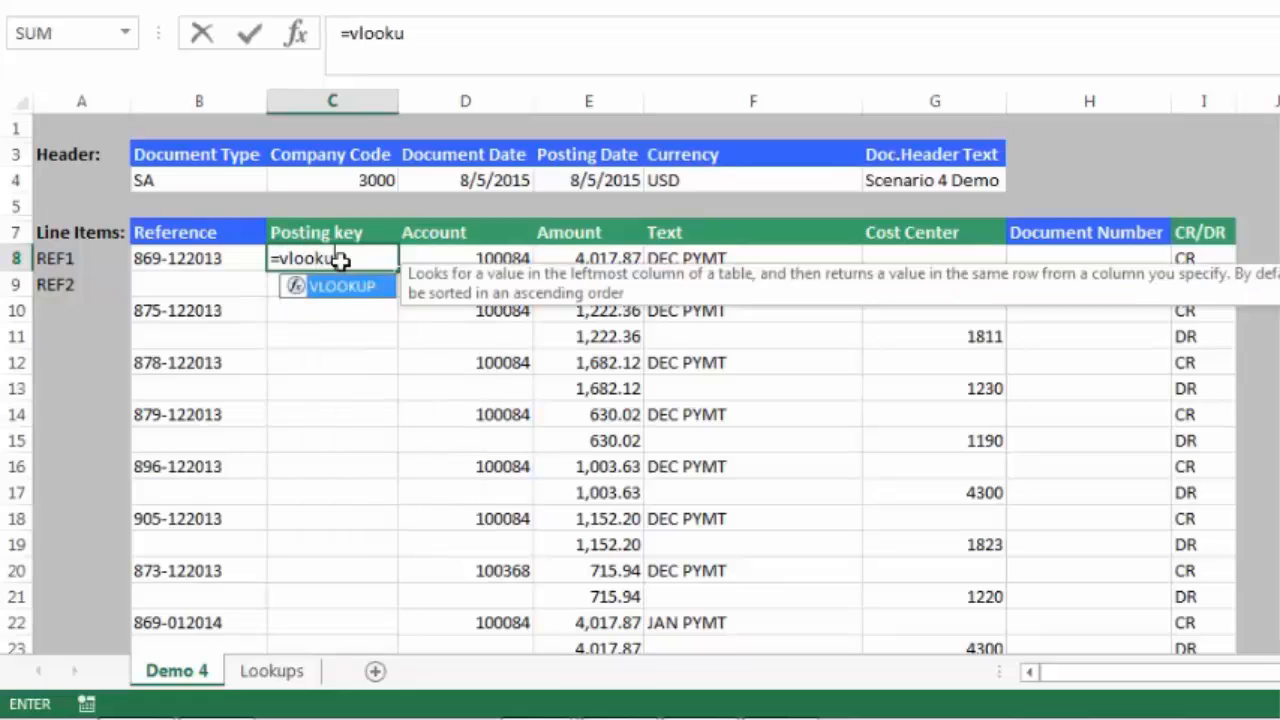
text(()
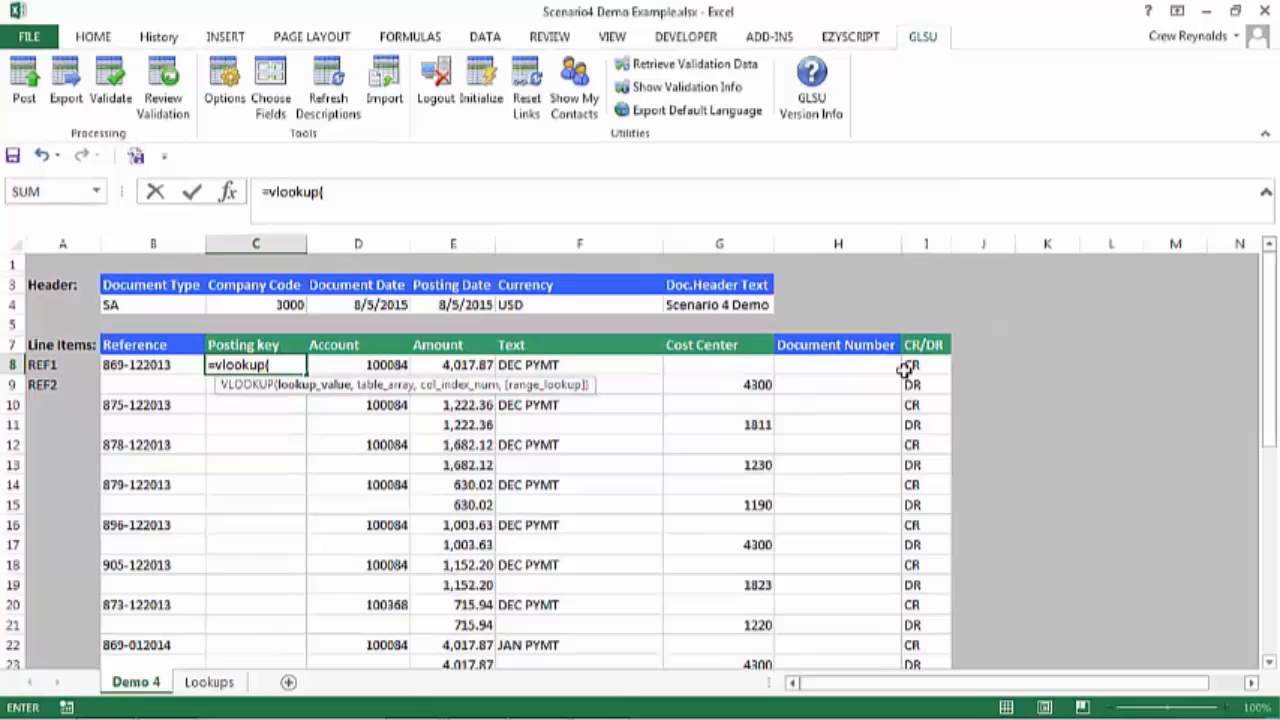
click(905, 368)
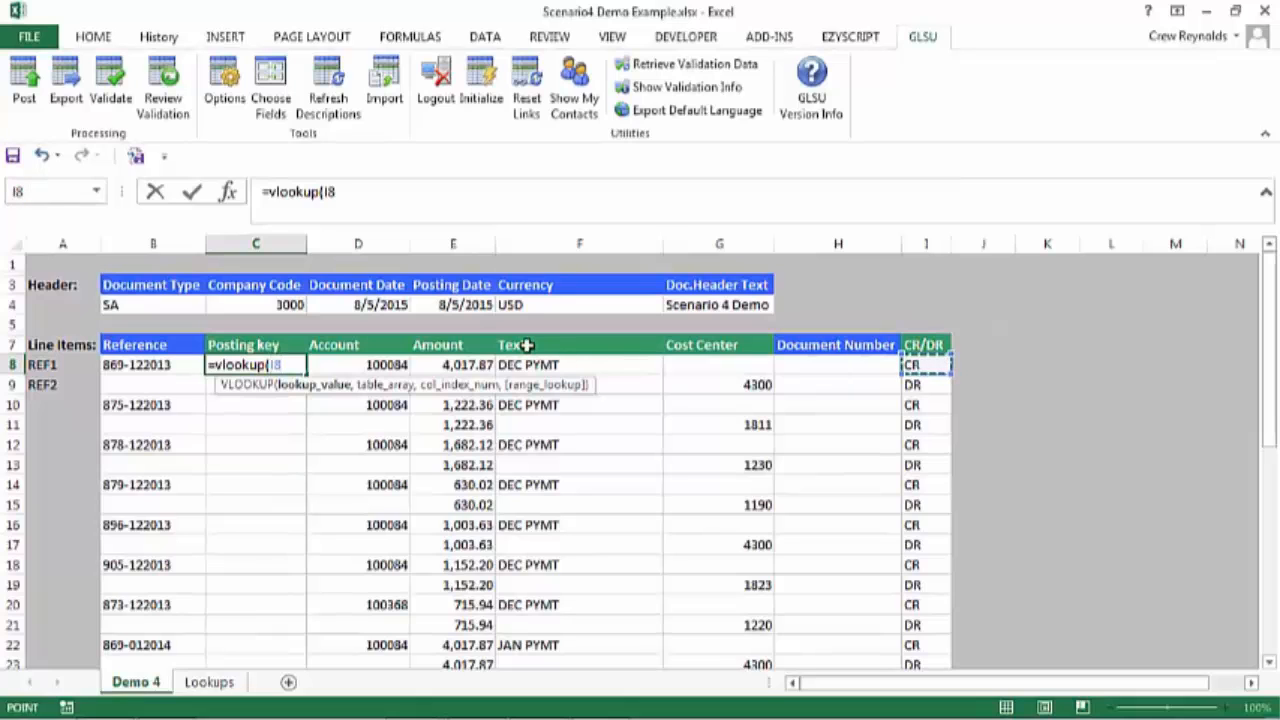
text(,)
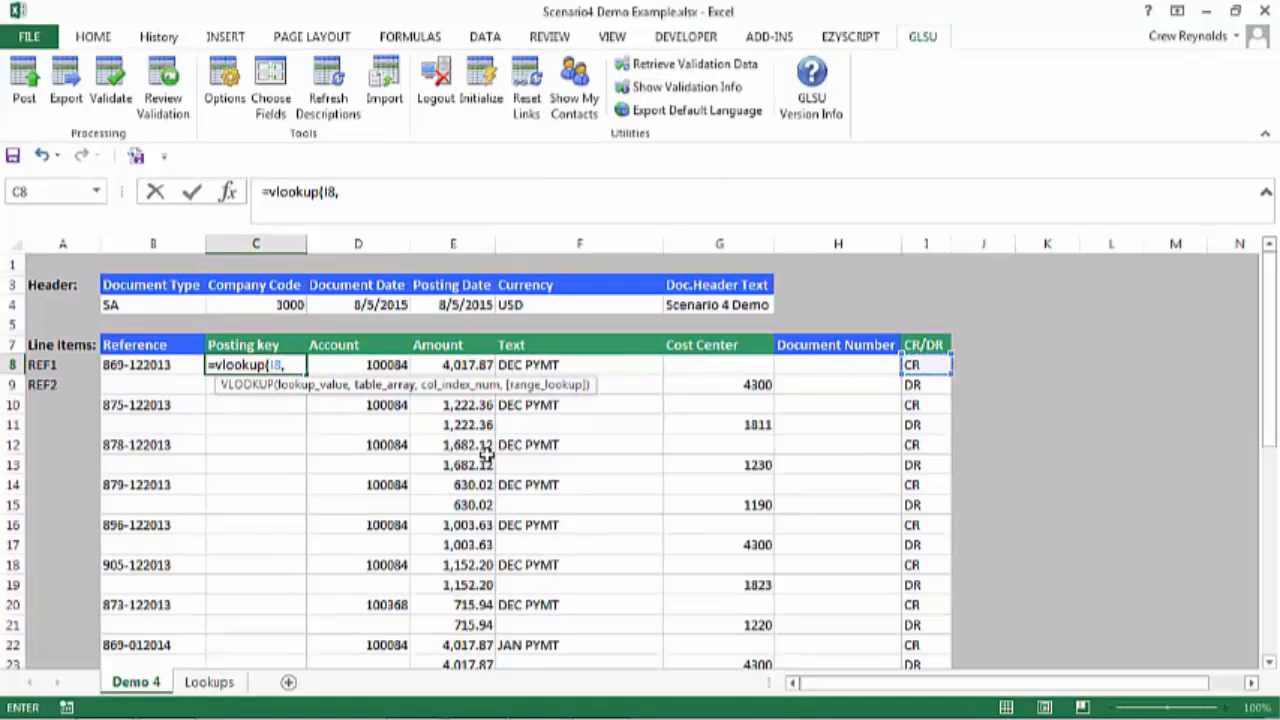
click(226, 684)
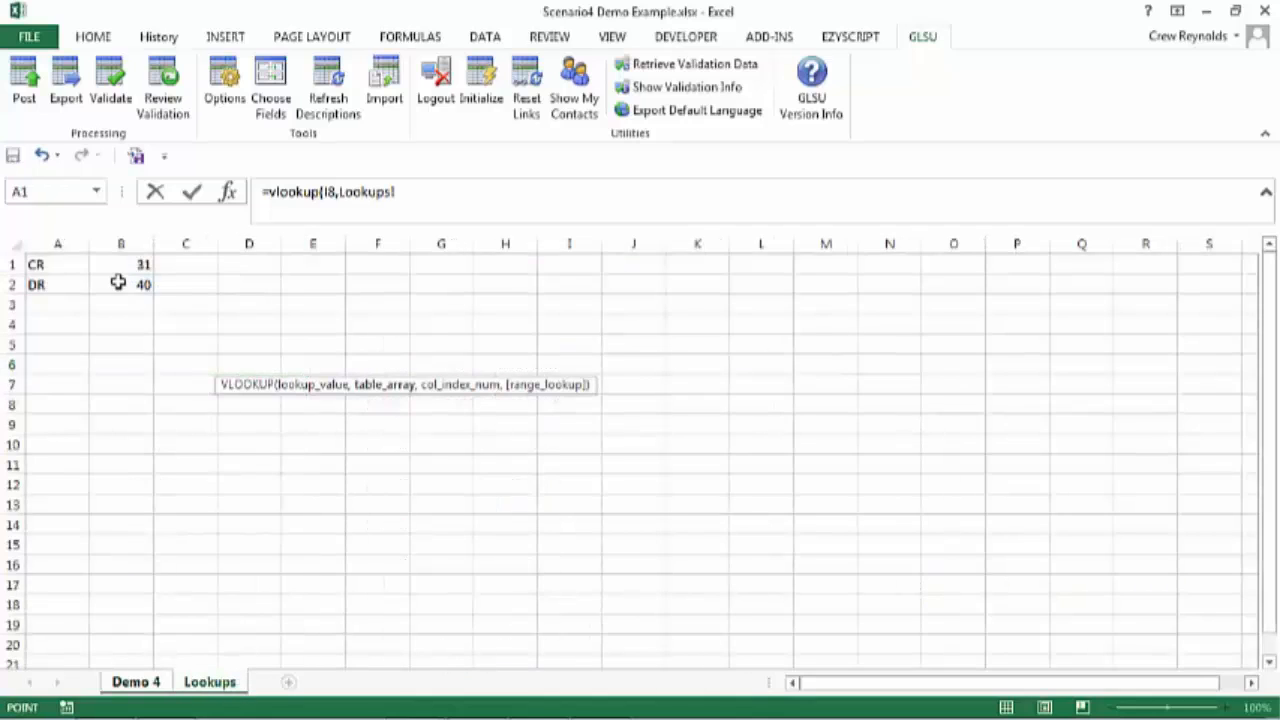
drag(60, 263, 125, 283)
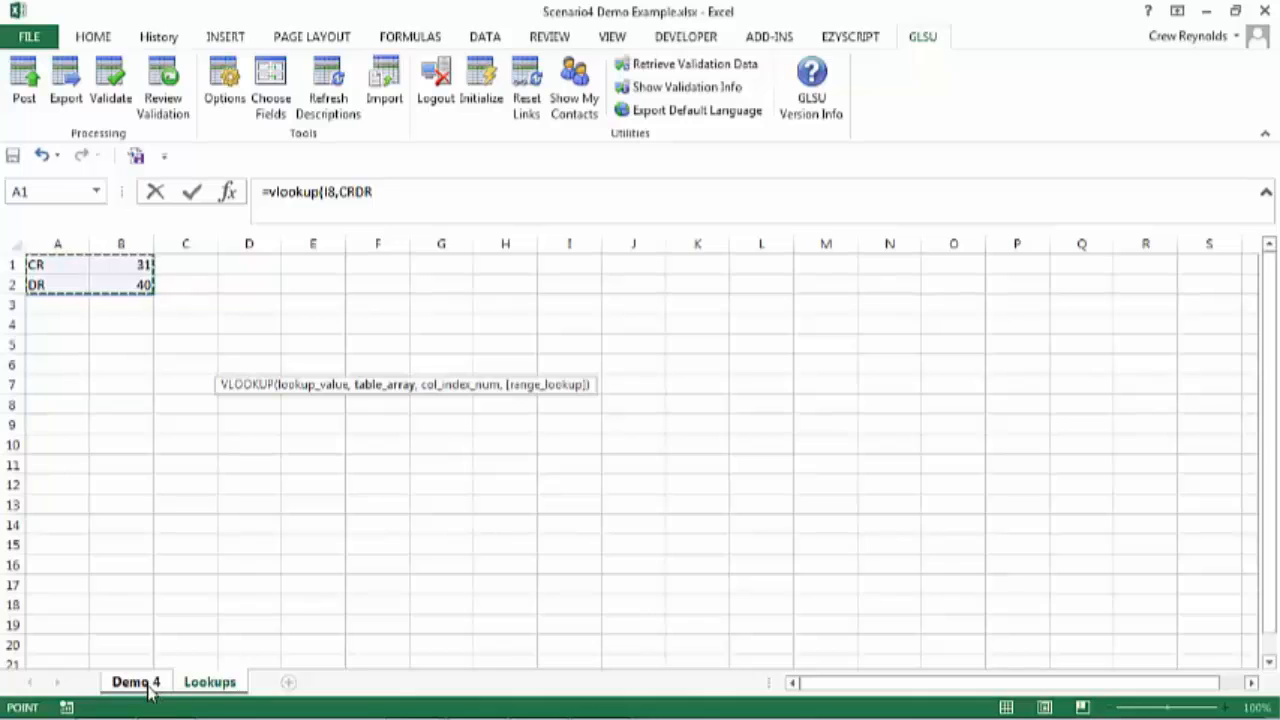
click(477, 192)
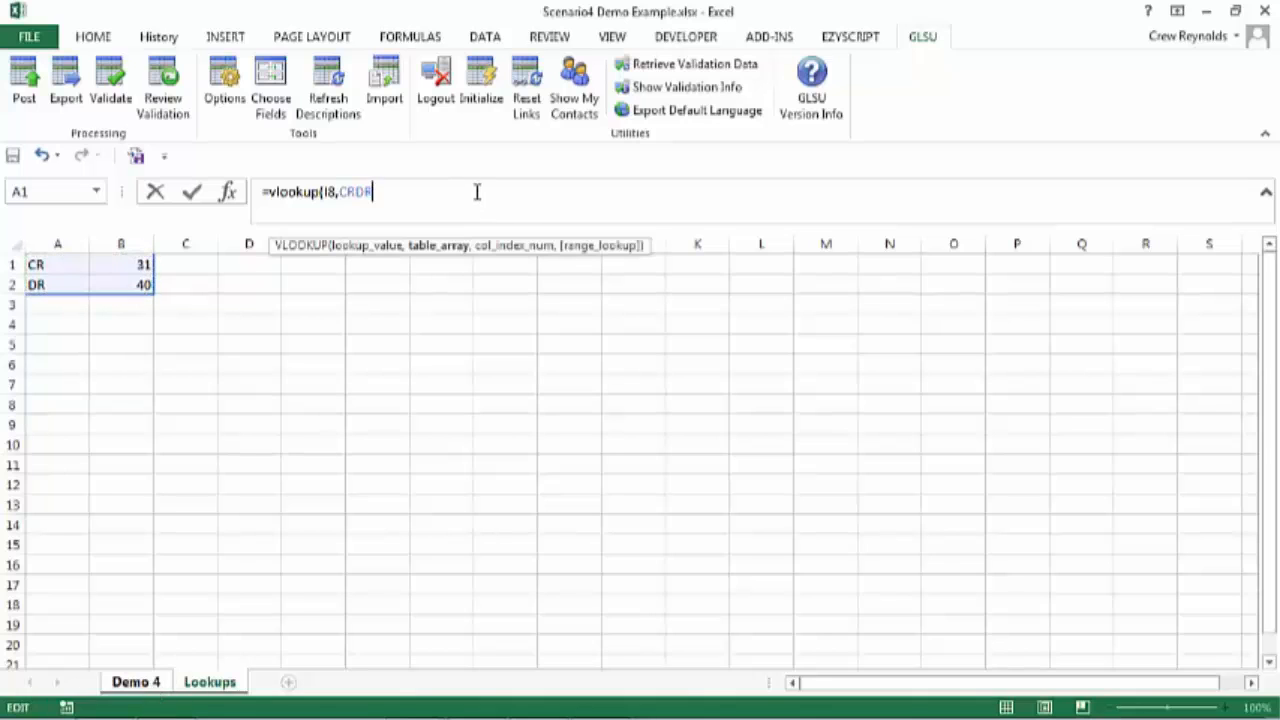
text(,)
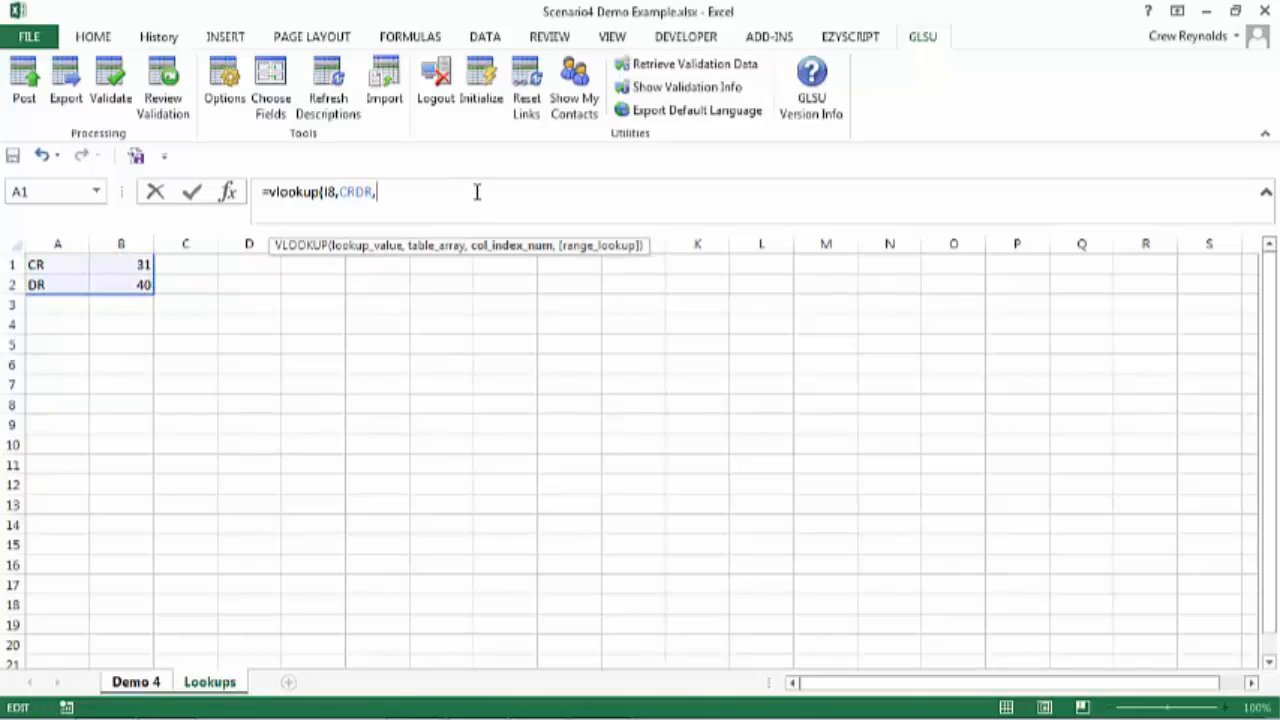
text(2,fals)
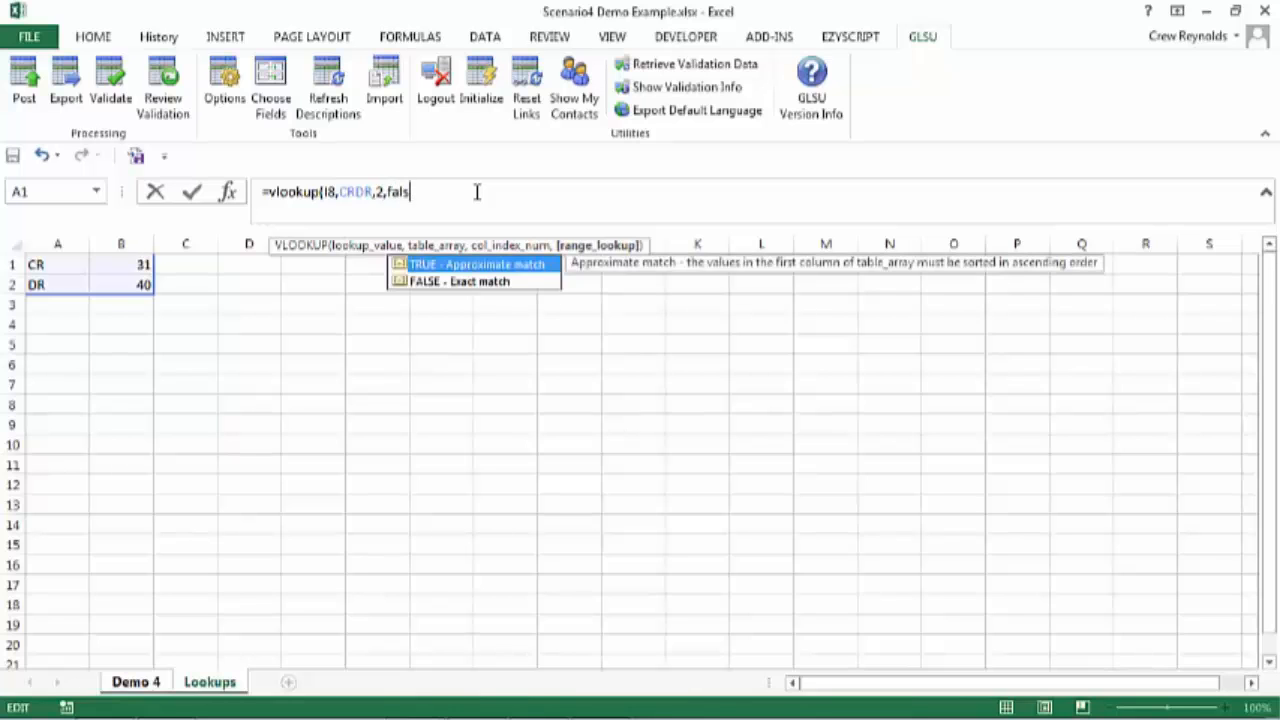
text(e))
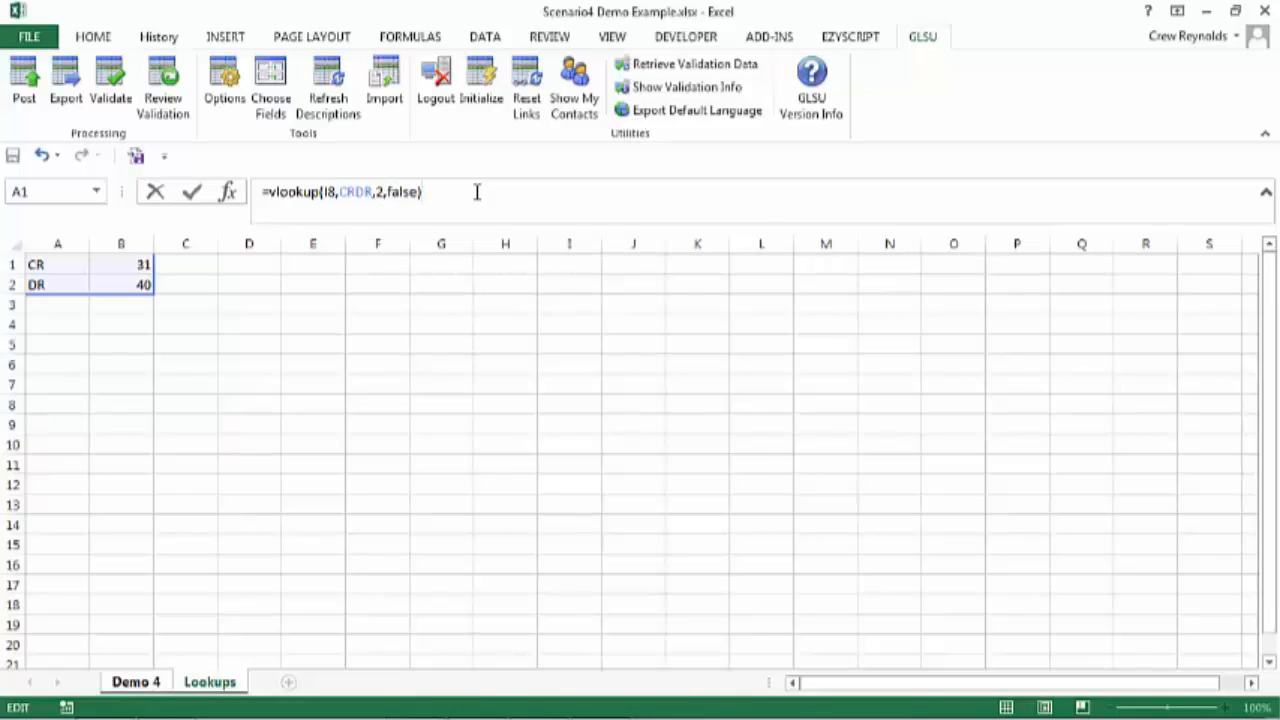
key(Return)
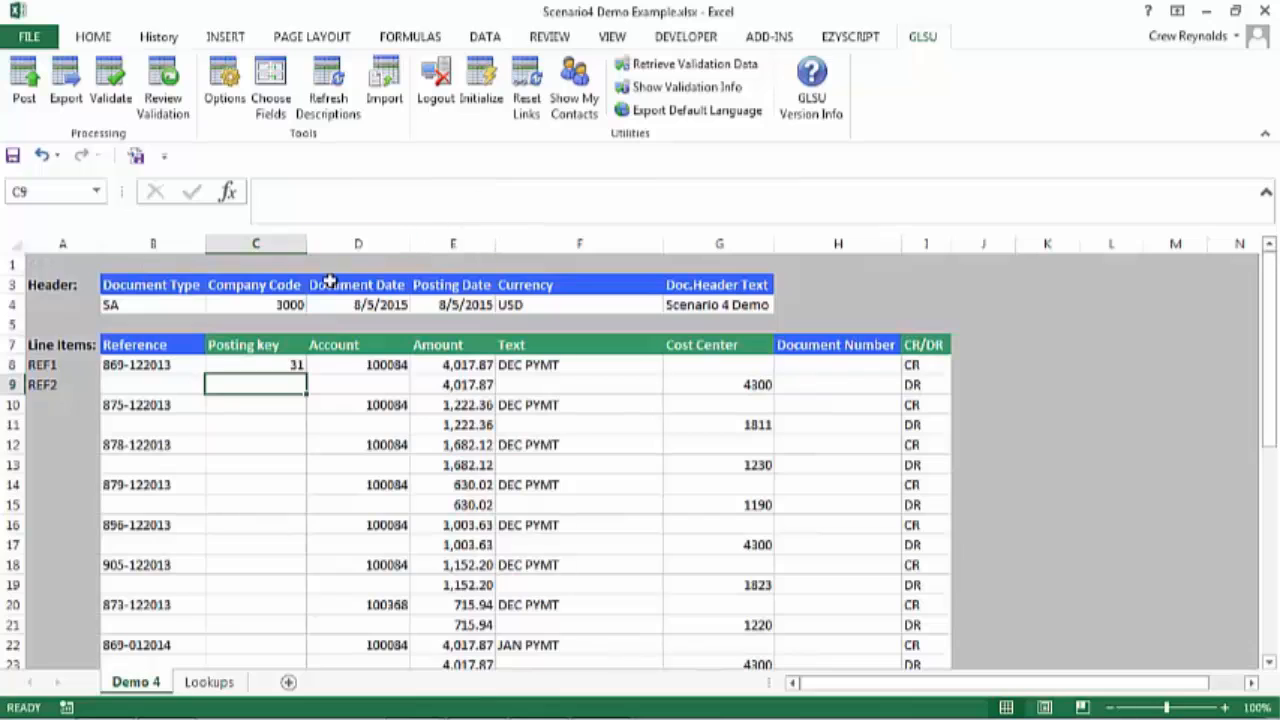
- Copy the posting key lookup formula from C8 to C9 and compare both formulas with their CR/DR values
click(290, 366)
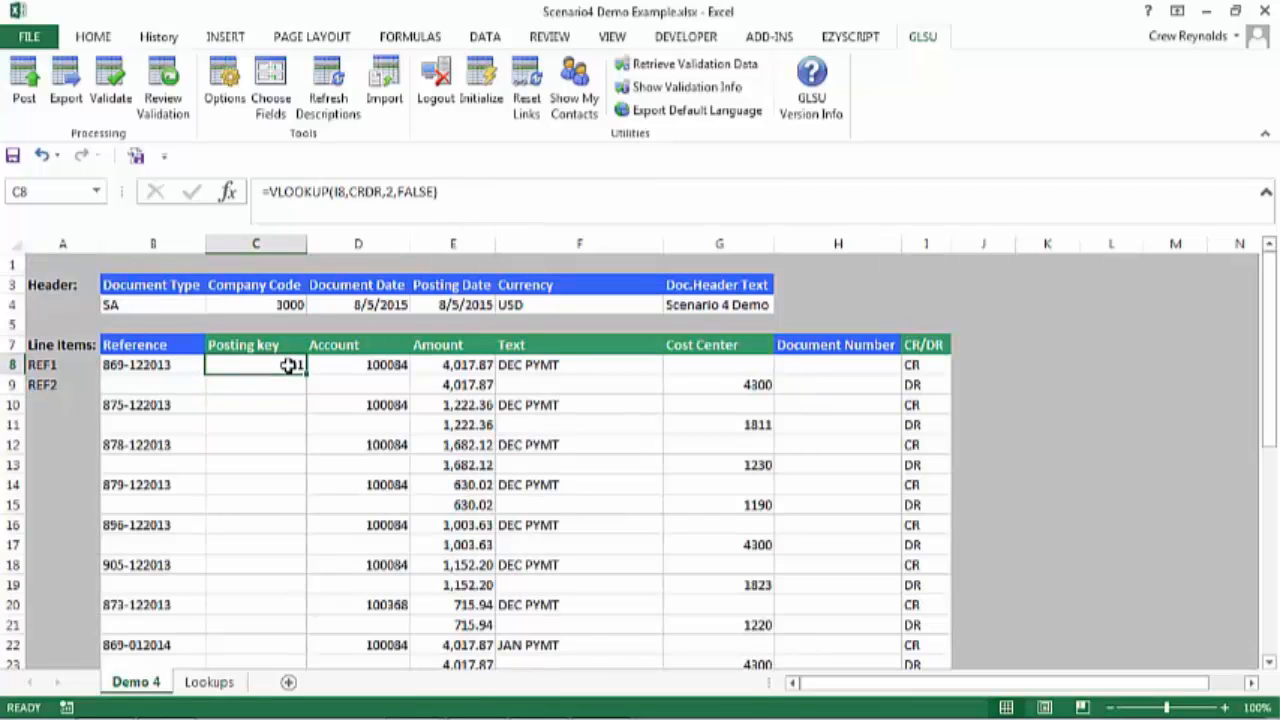
key(ctrl+c)
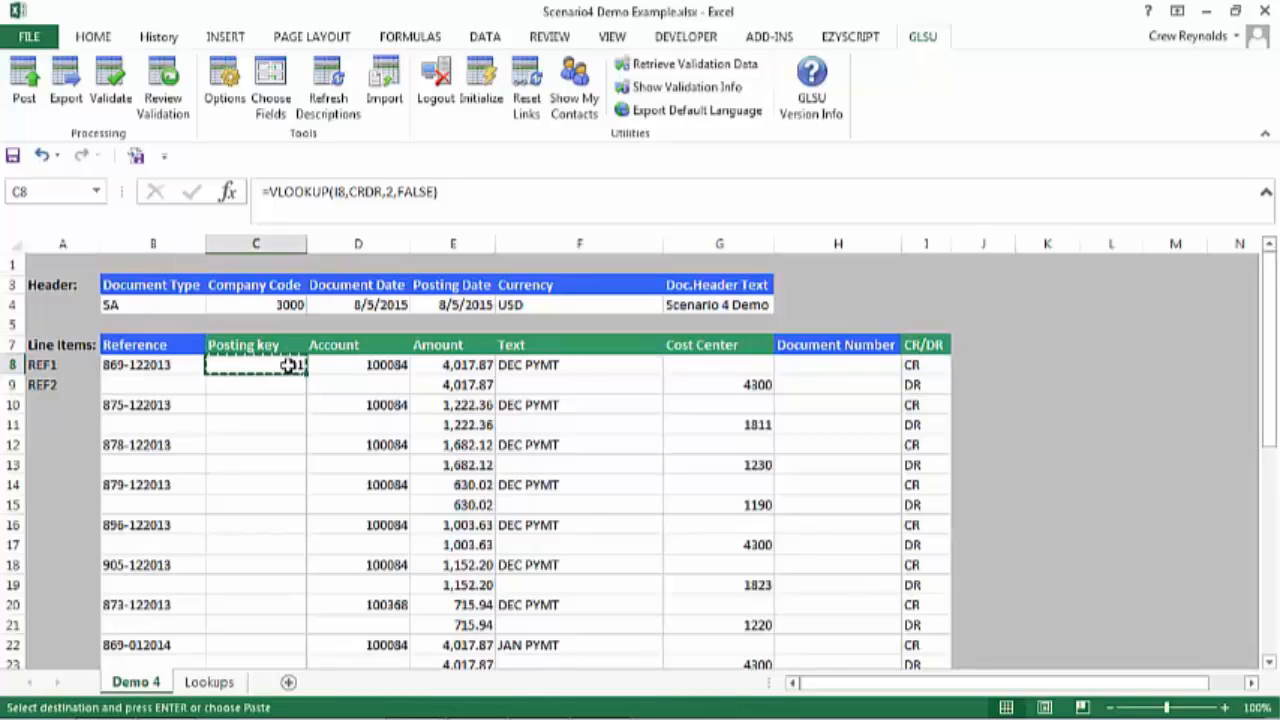
click(292, 385)
key(ctrl+v)
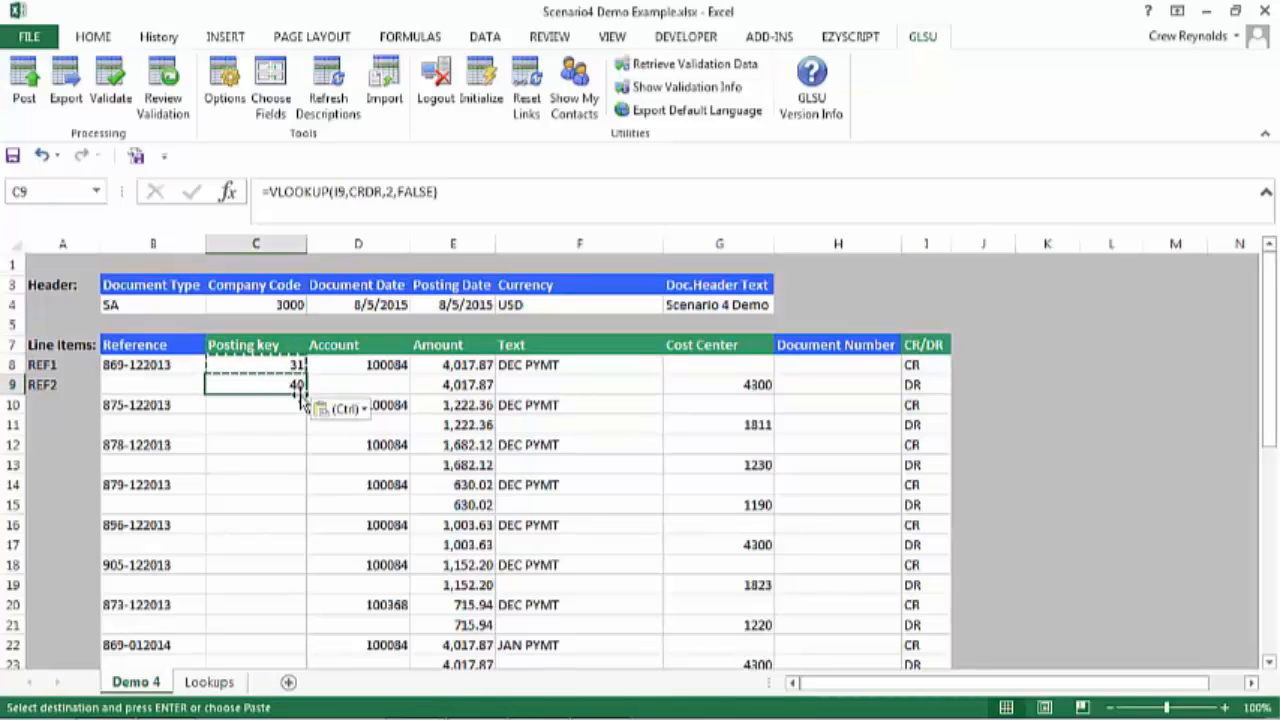
key(Up)
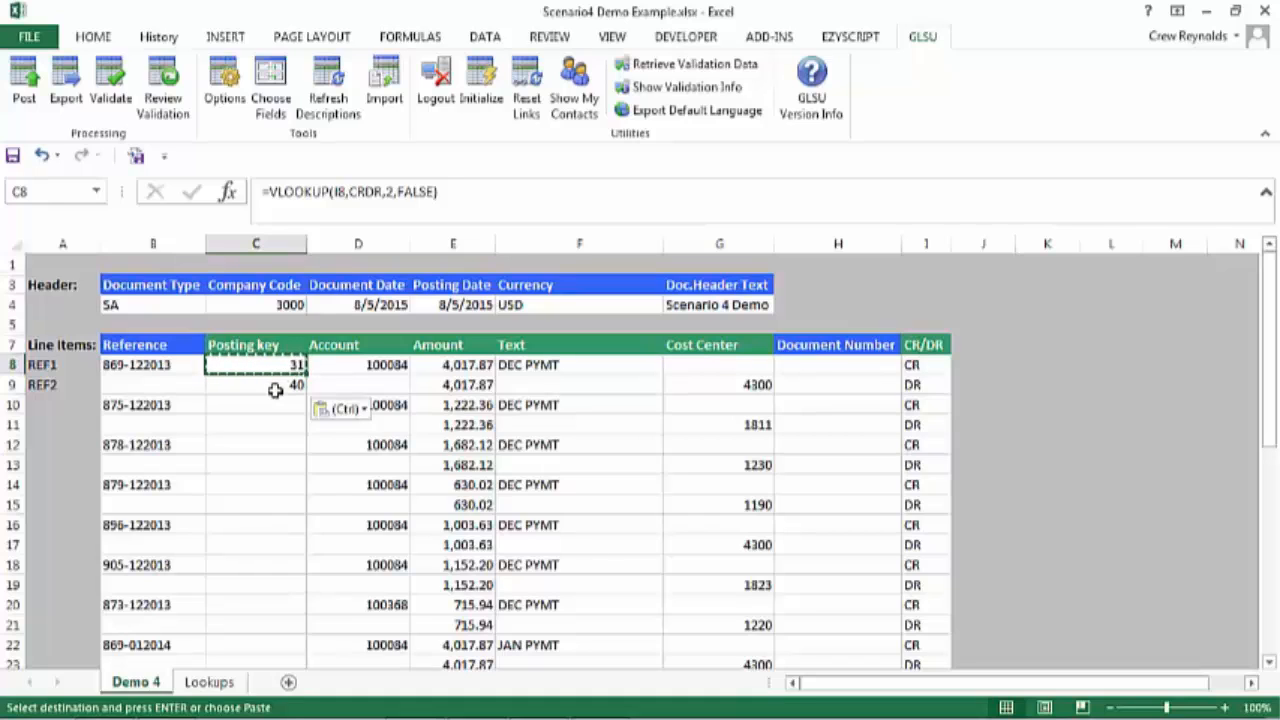
click(275, 390)
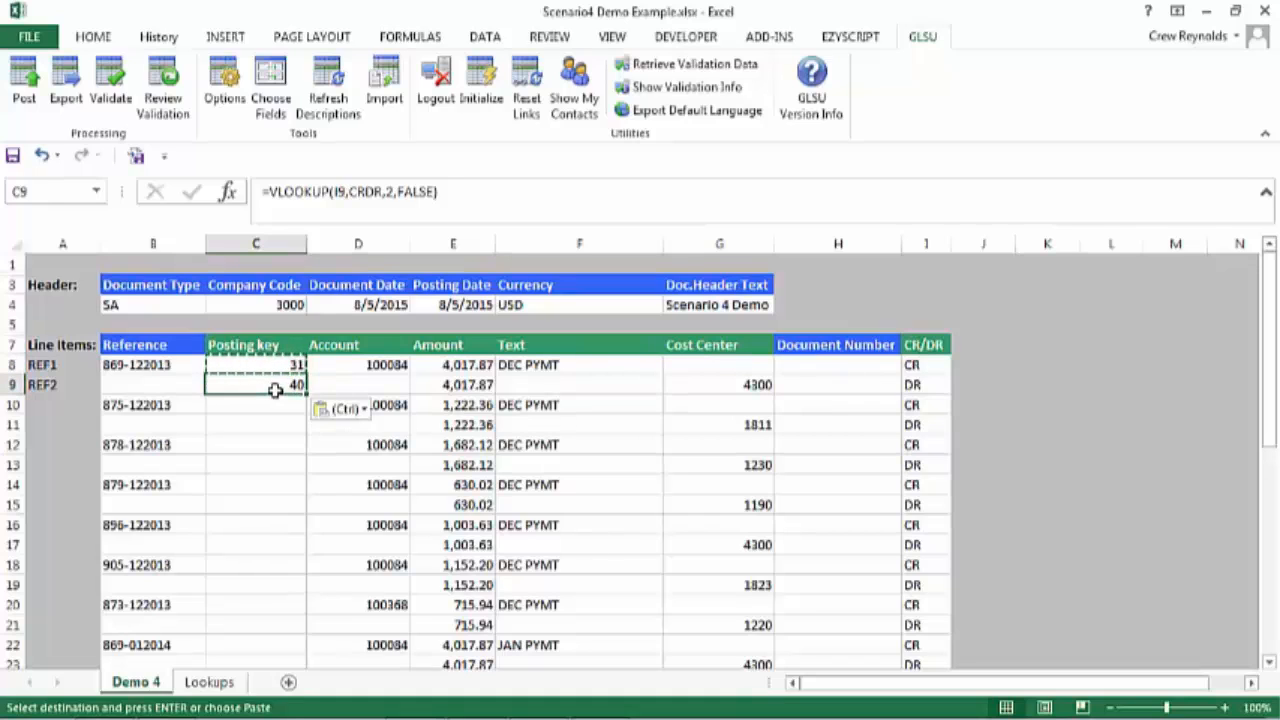
click(913, 384)
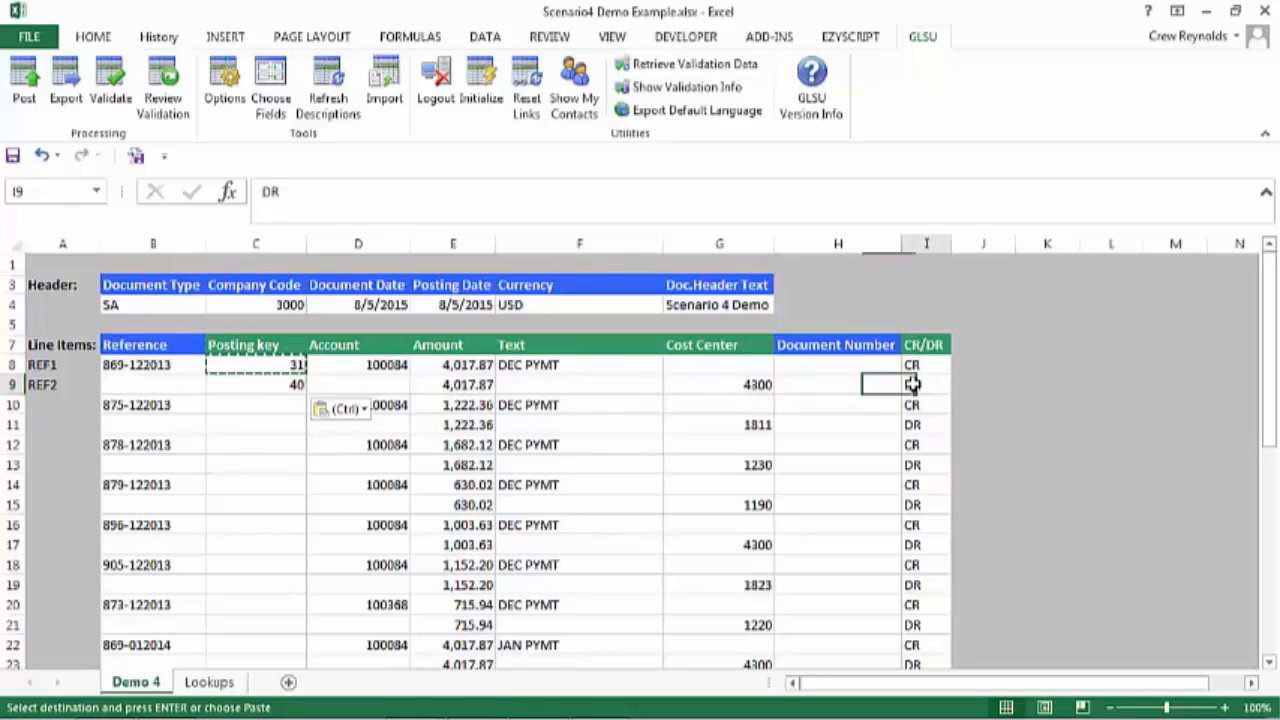
click(282, 388)
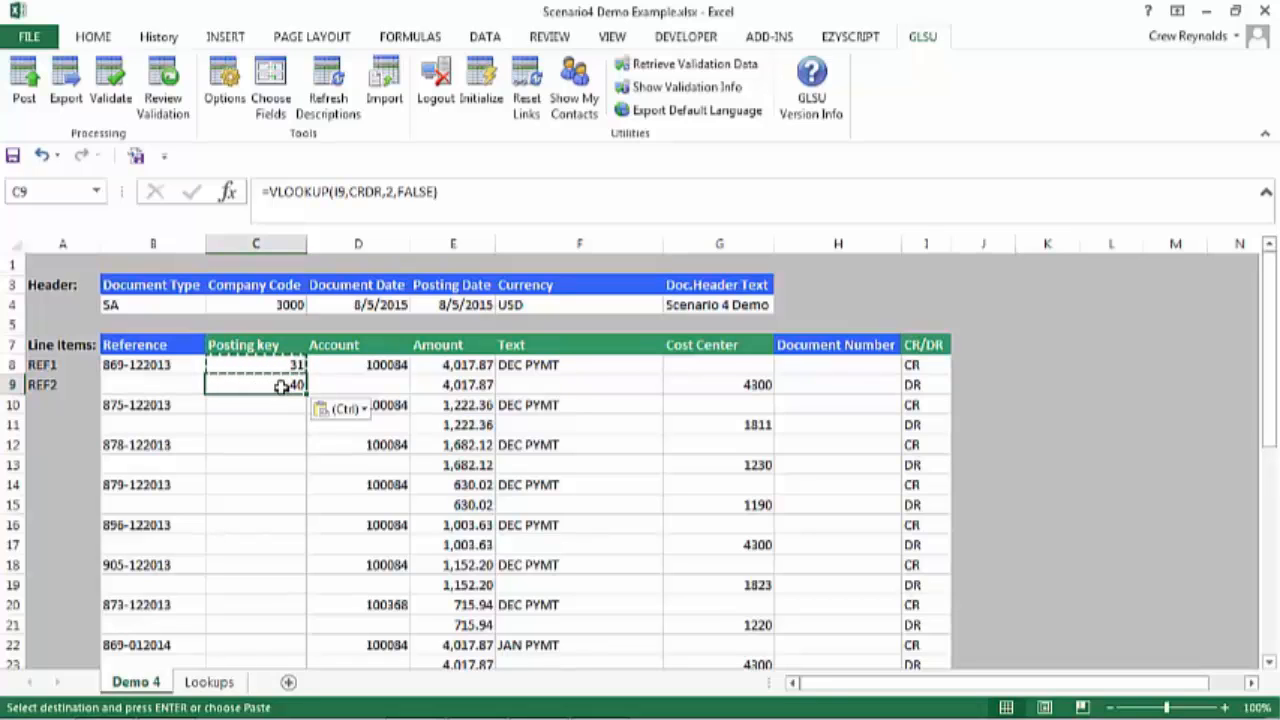
- Test the posting key lookups by clearing I9 and I8, and re-enter CR in I8 and DR in I9
click(916, 384)
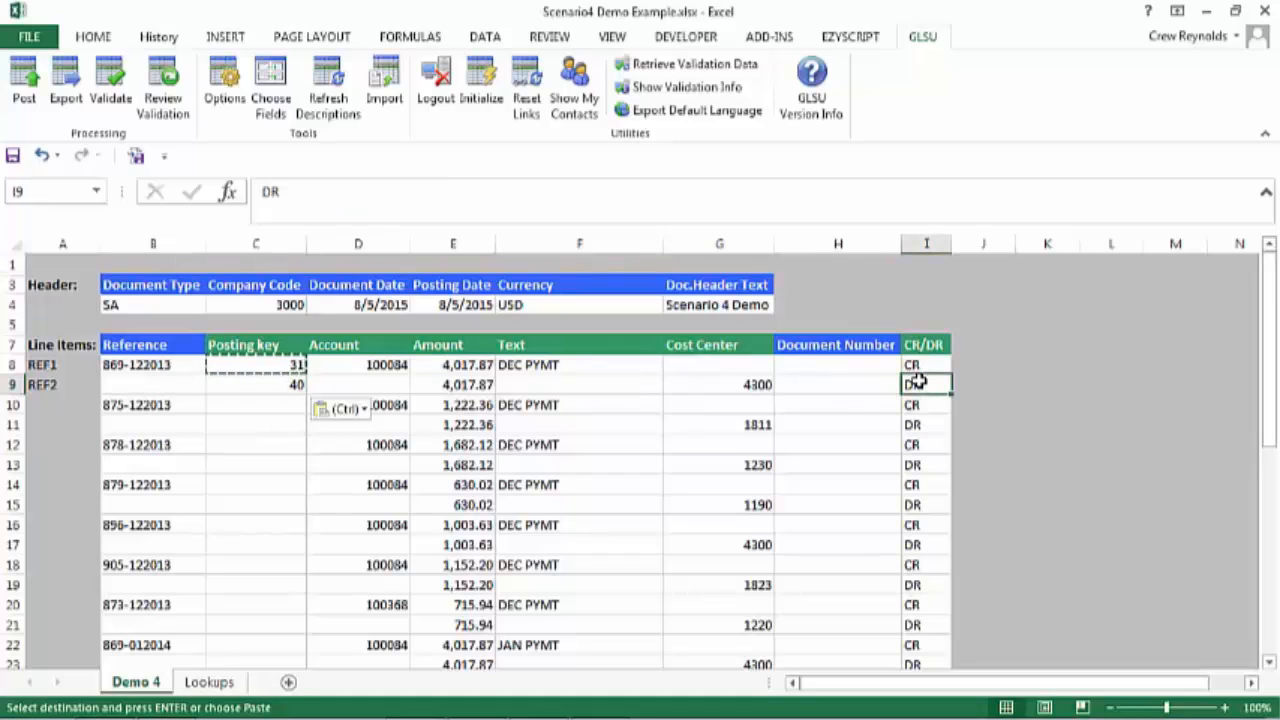
key(Delete)
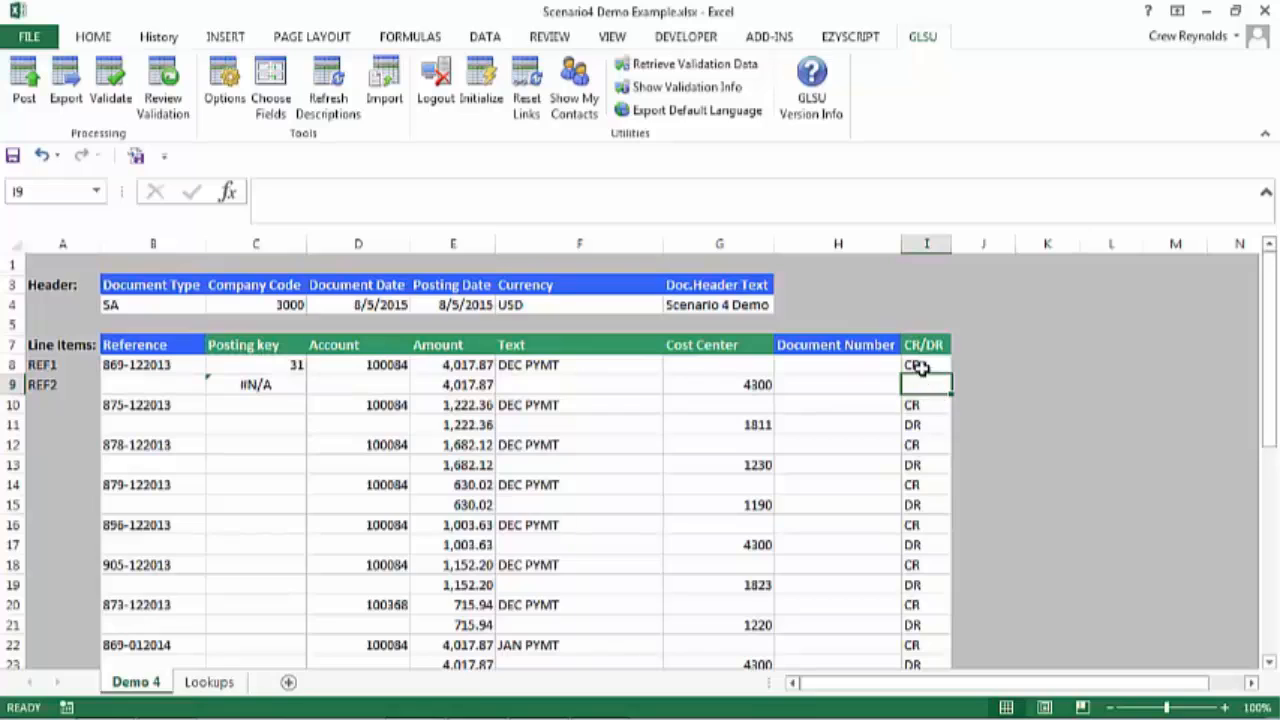
click(920, 366)
key(Delete)
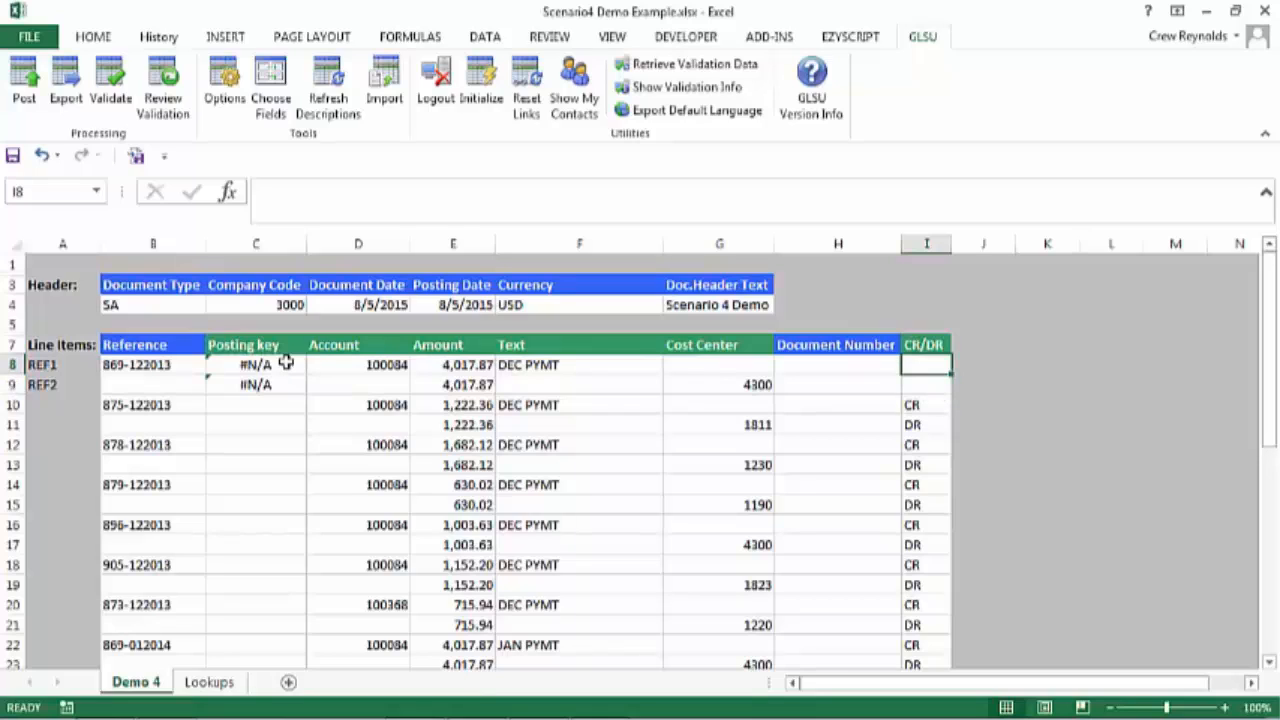
text(CR)
click(928, 383)
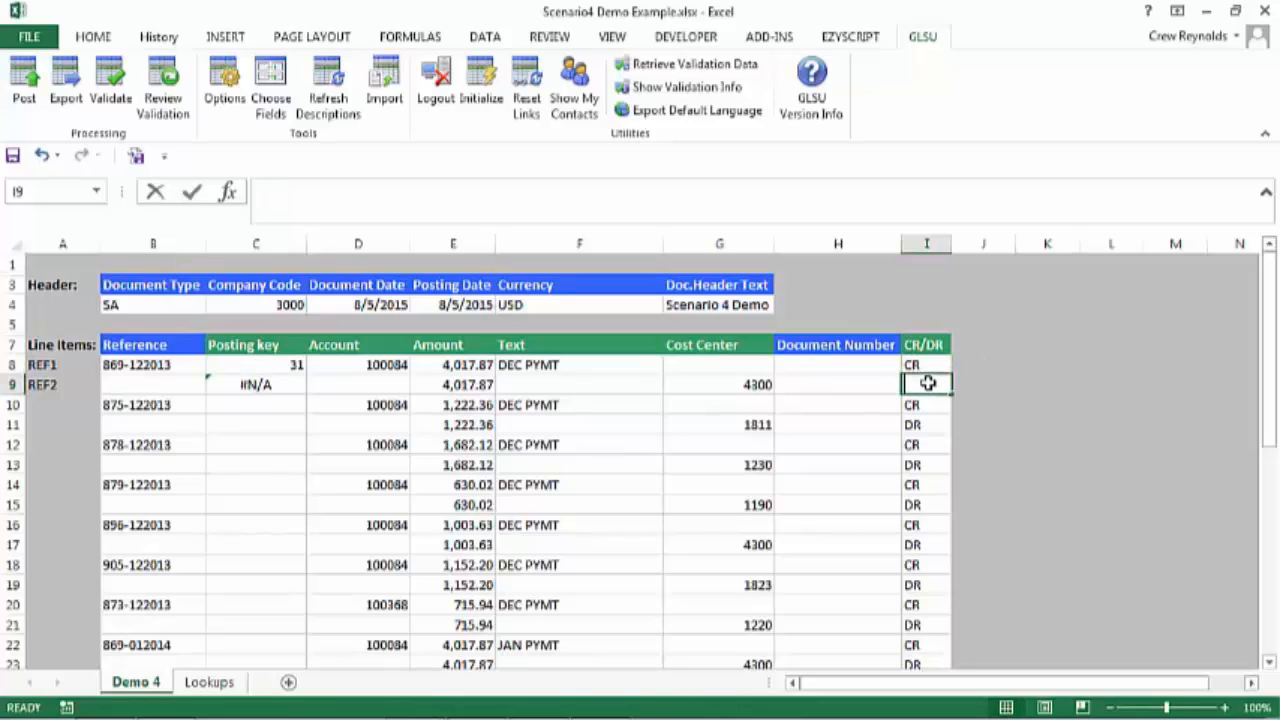
text(DR)
click(834, 400)
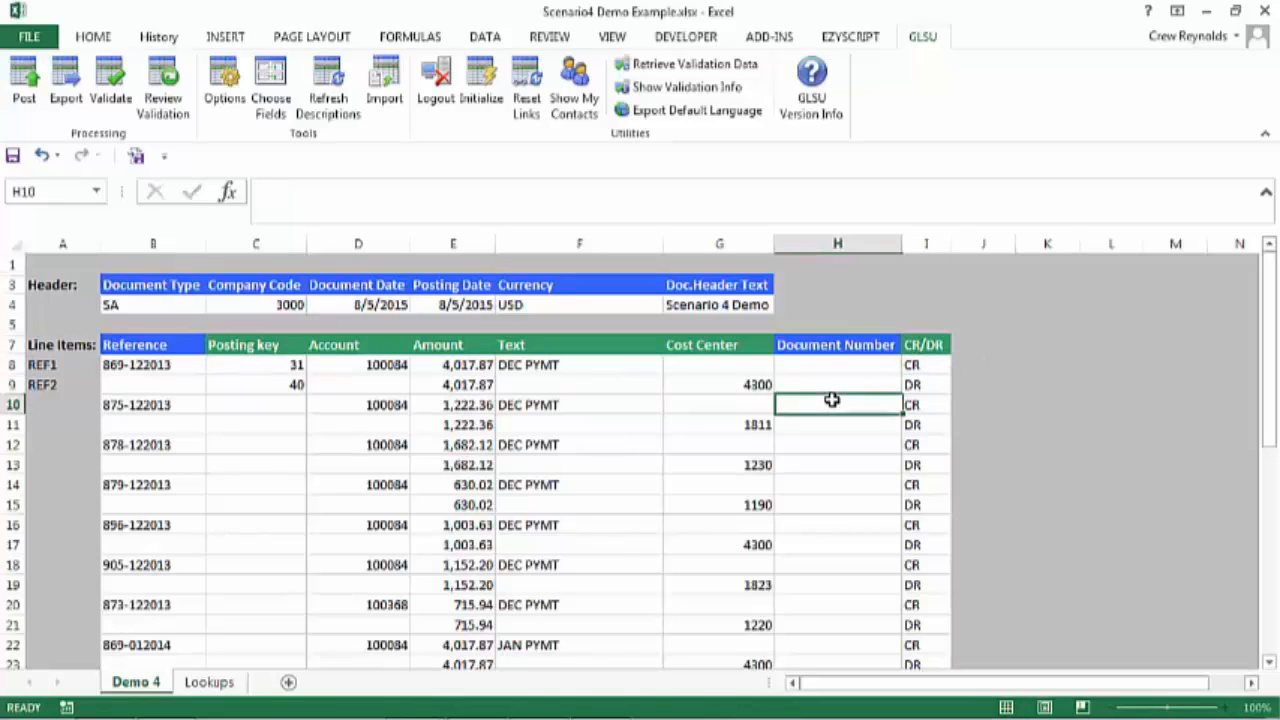
- For the REF2 line's Account in D9, search the account list for 476* and choose 4760100 Office Supplies
click(350, 385)
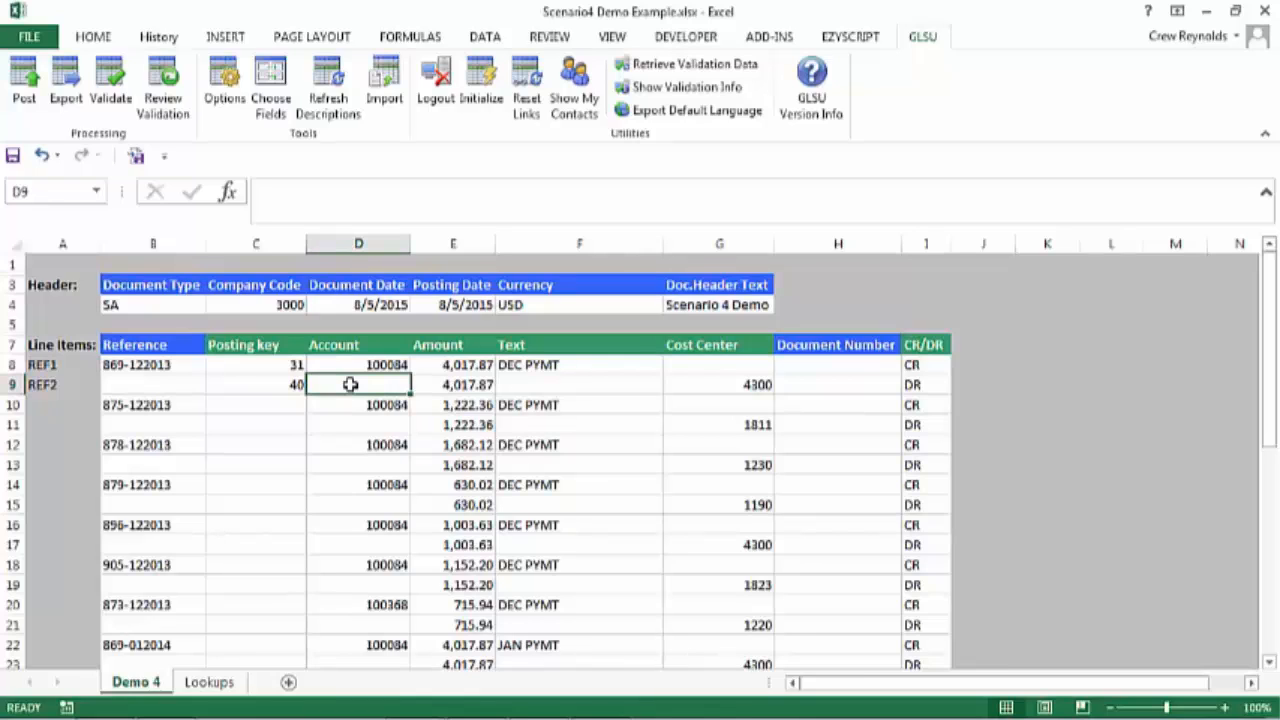
double_click(350, 385)
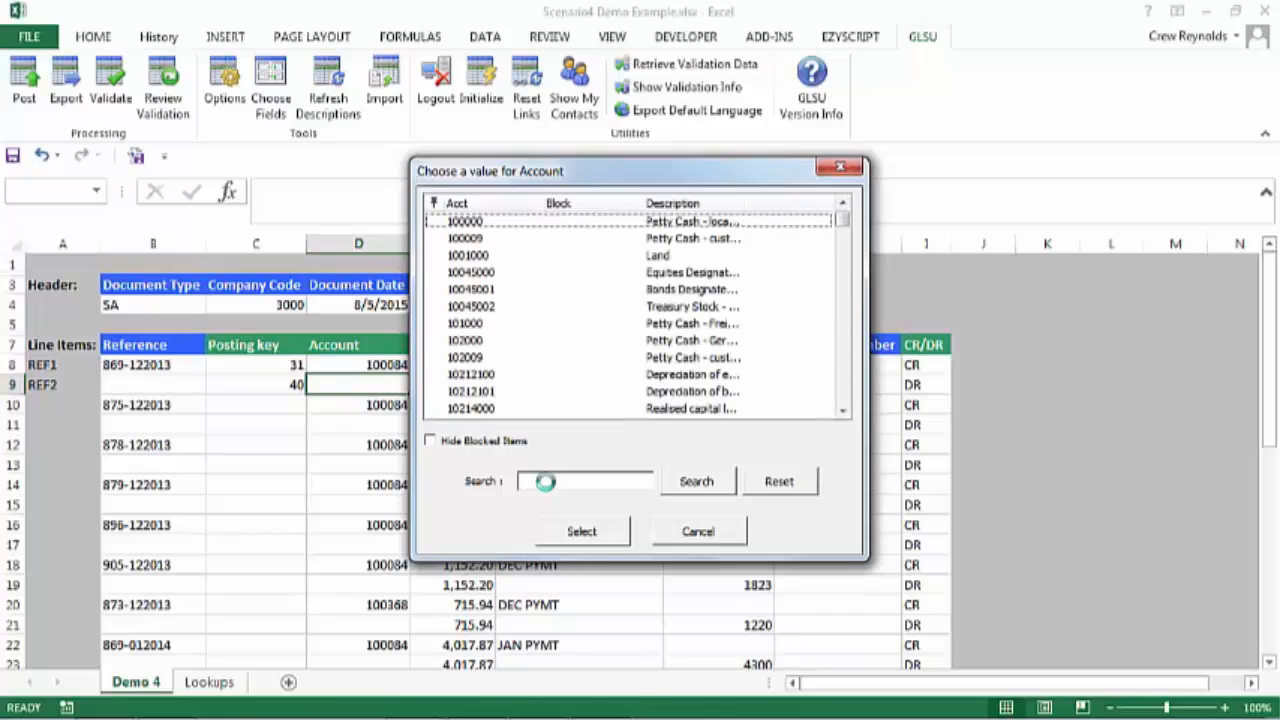
click(546, 482)
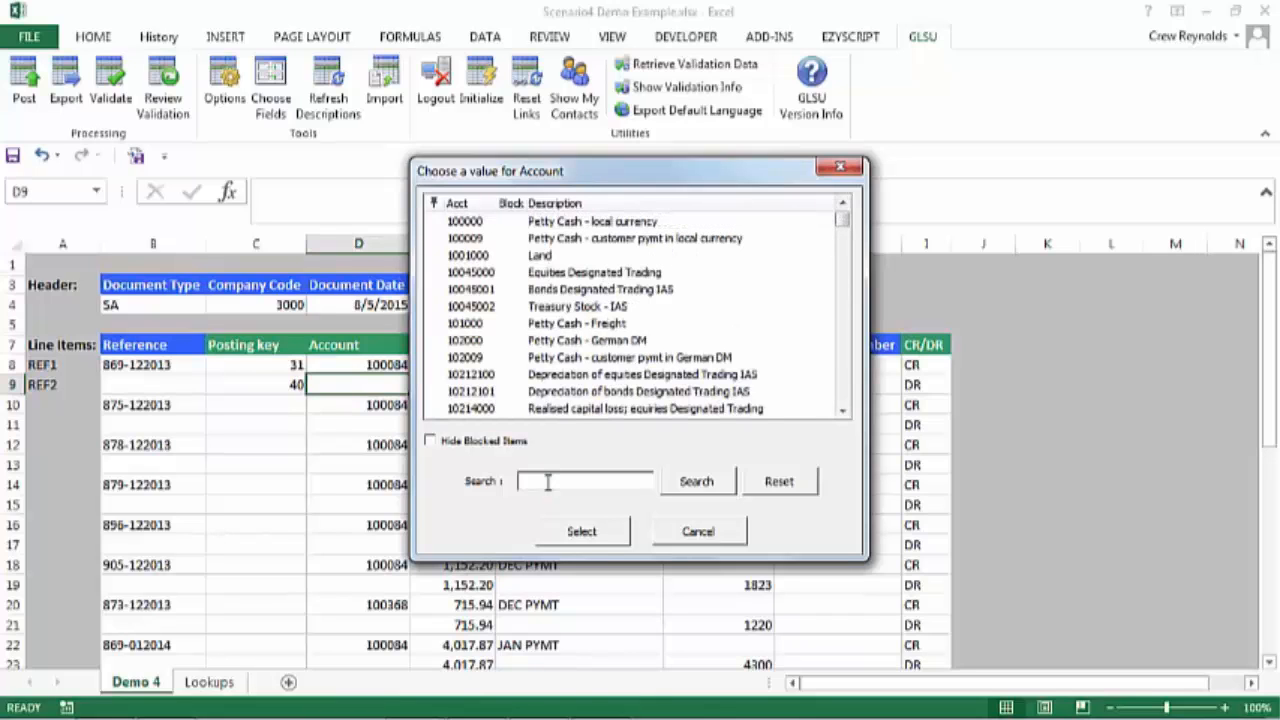
text(476*)
click(705, 485)
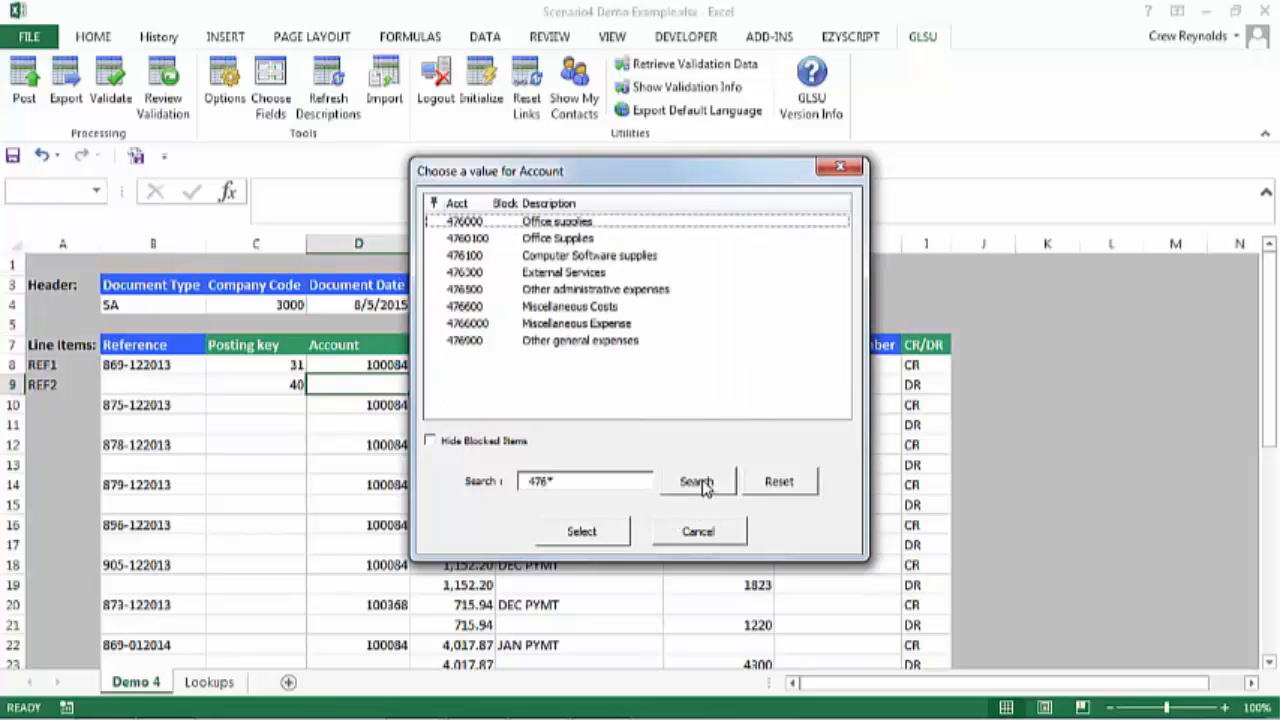
double_click(525, 240)
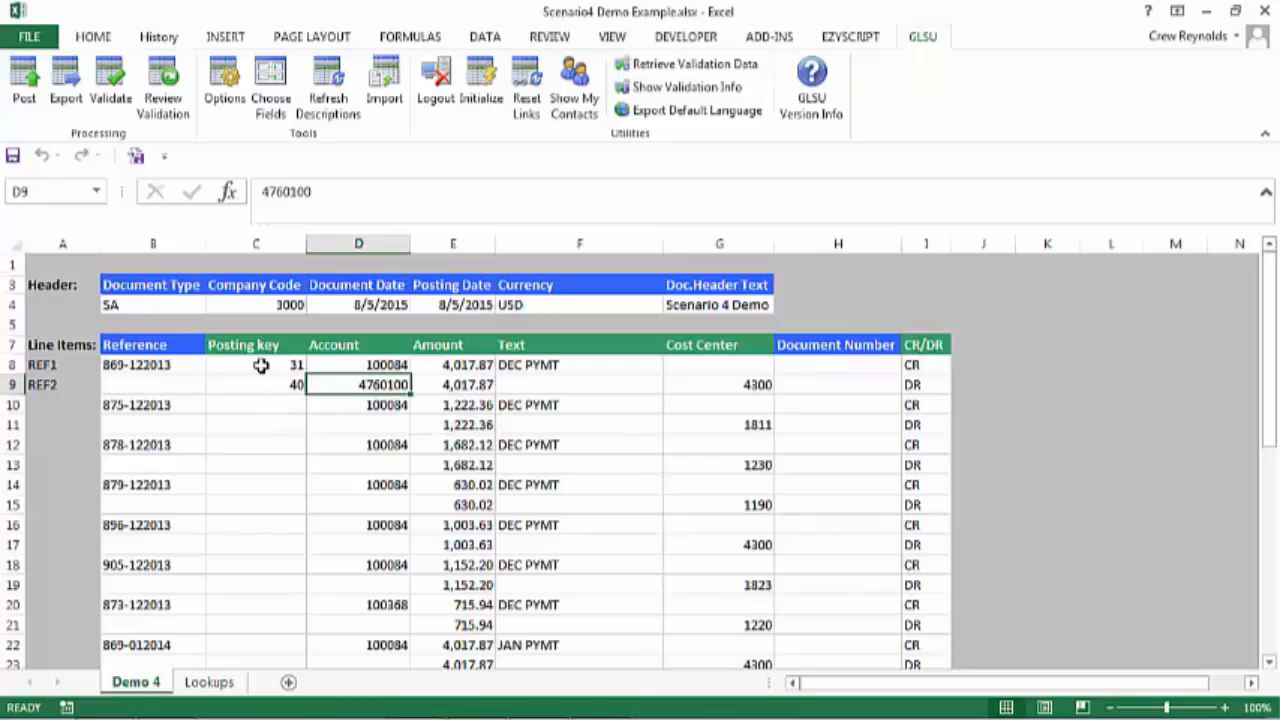
drag(260, 366, 258, 382)
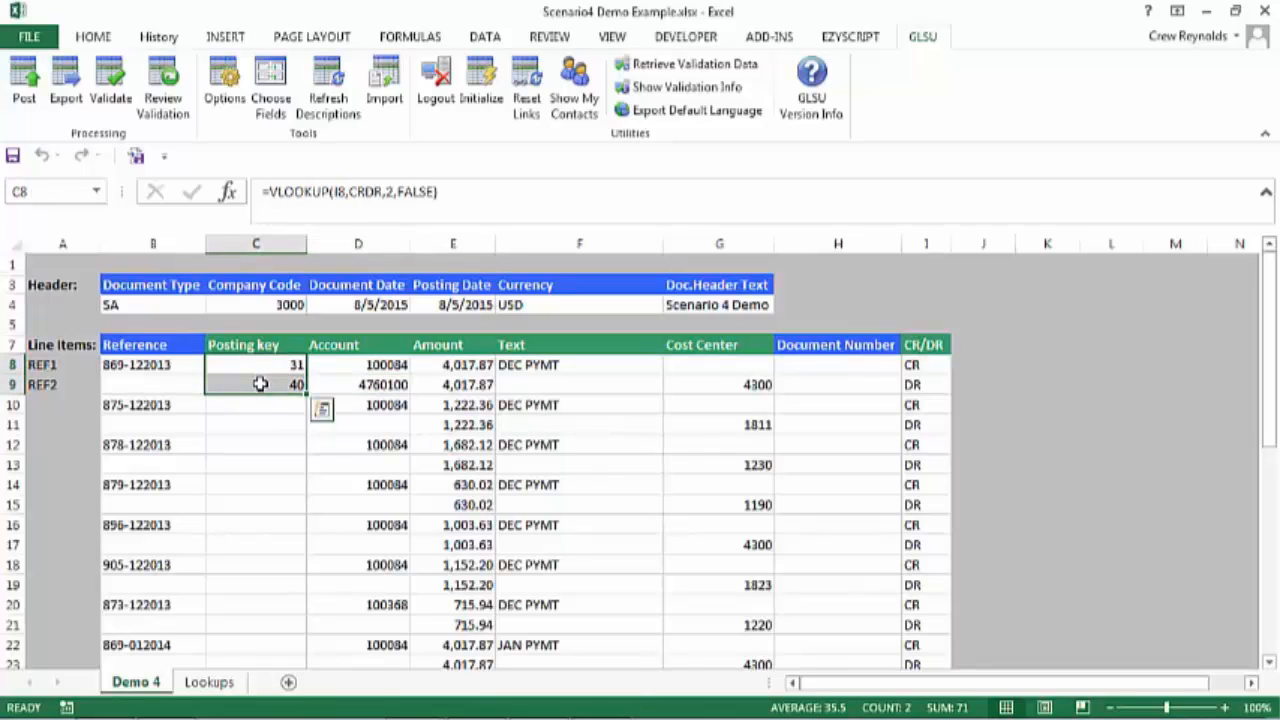
click(356, 385)
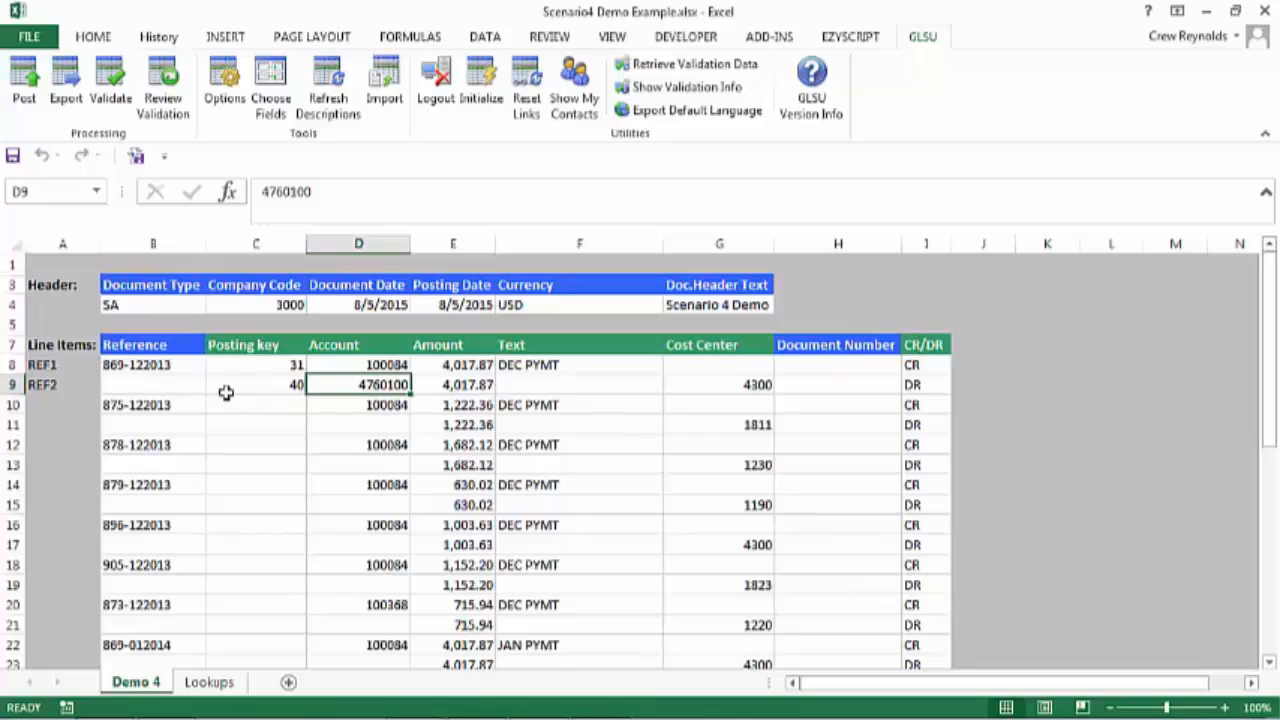
- Clear the sample values in the REF1 and REF2 rows, keeping only the posting key formulas and the REF2 account
click(137, 366)
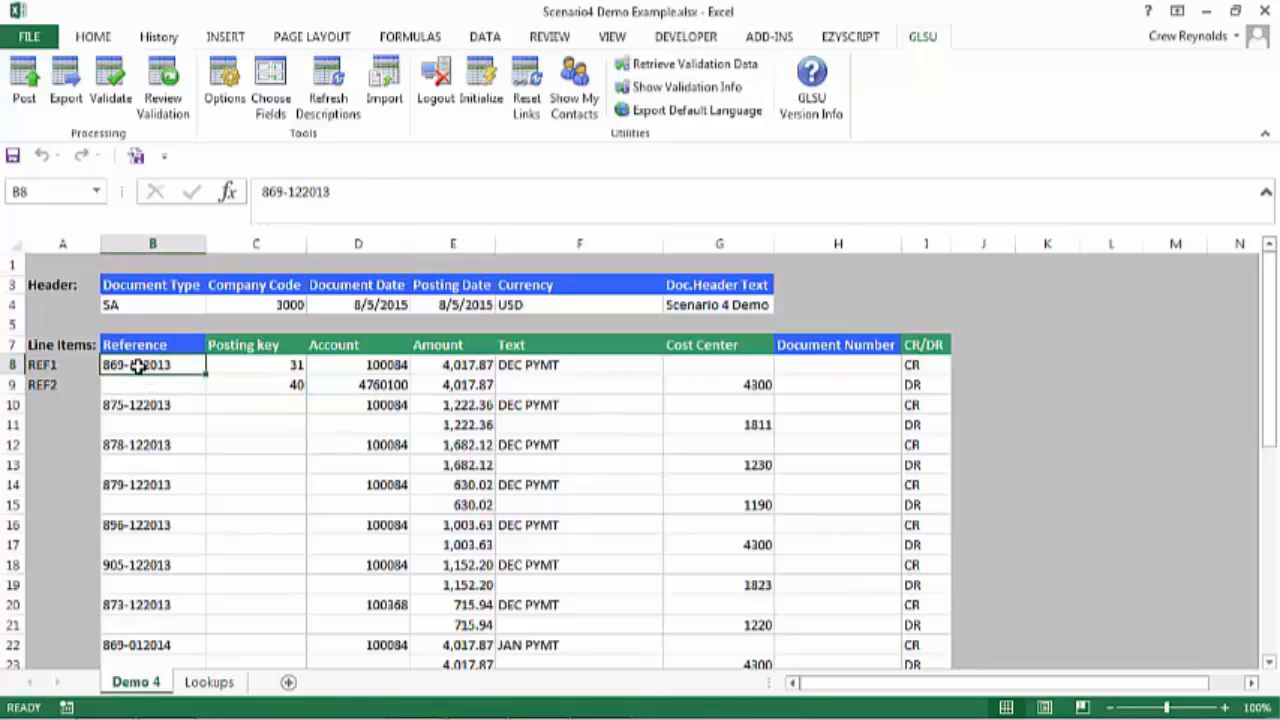
key(Delete)
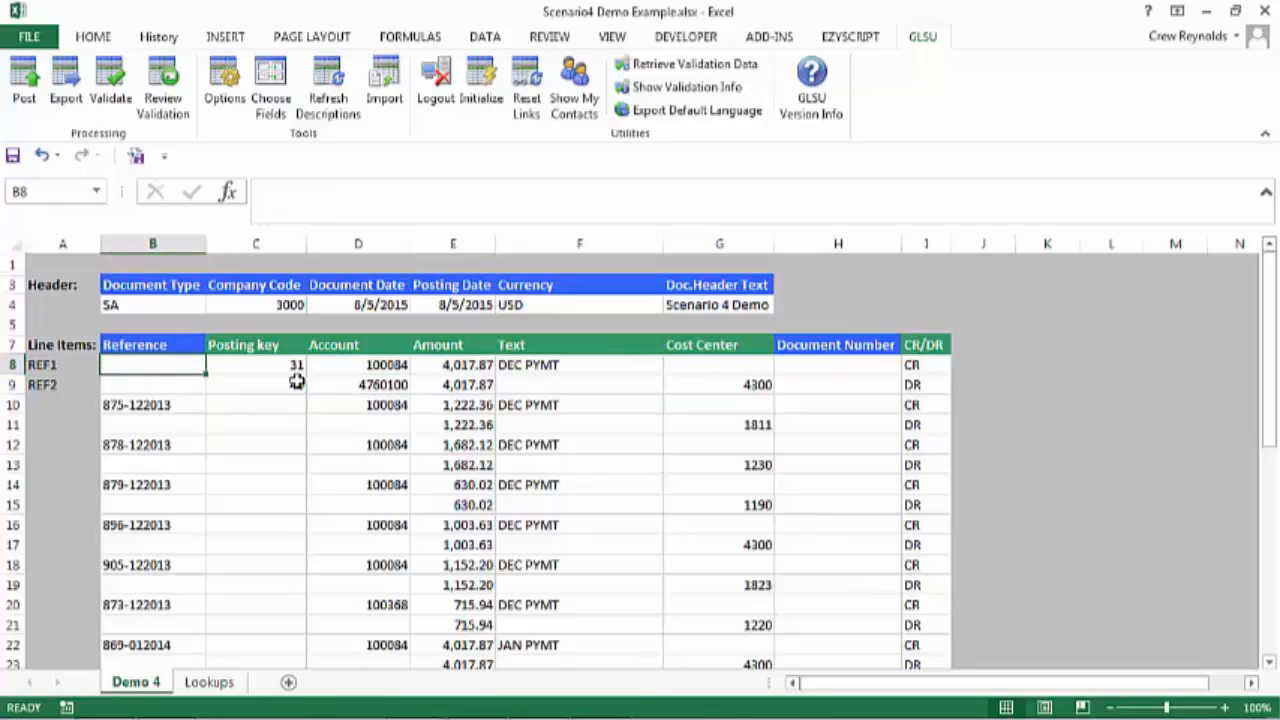
click(371, 366)
key(Delete)
click(473, 366)
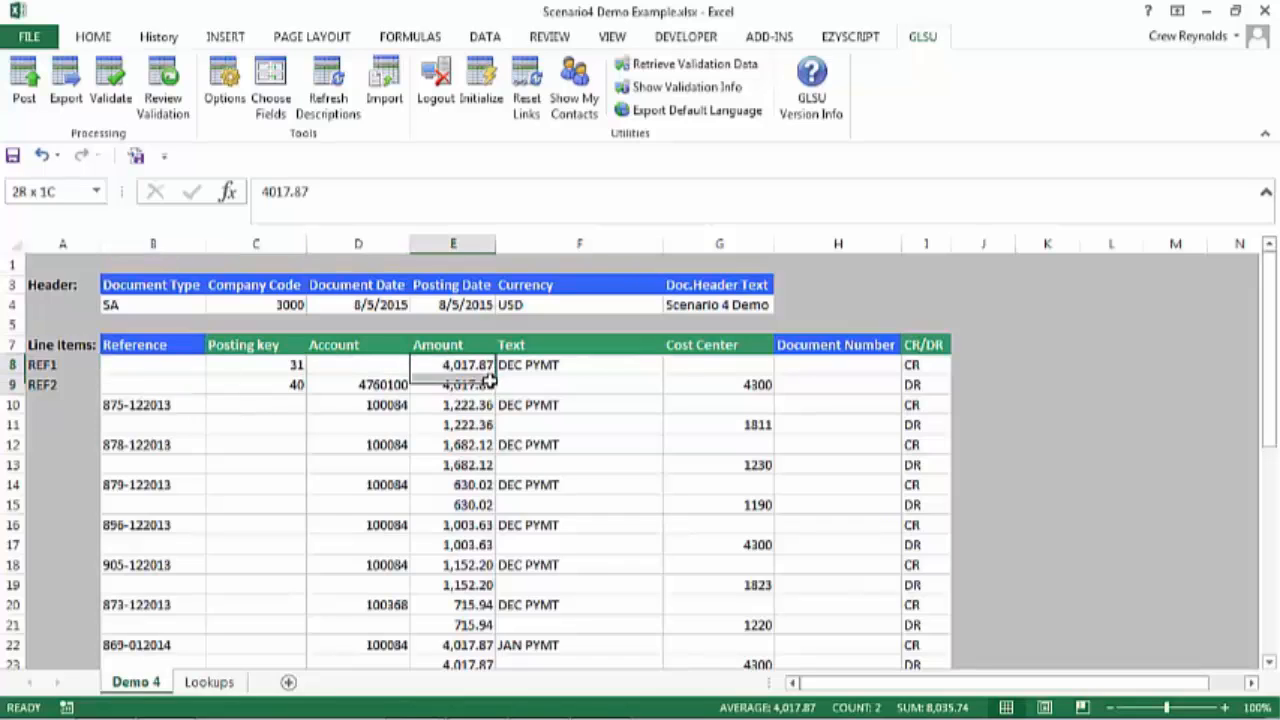
key(Delete)
click(534, 366)
key(Delete)
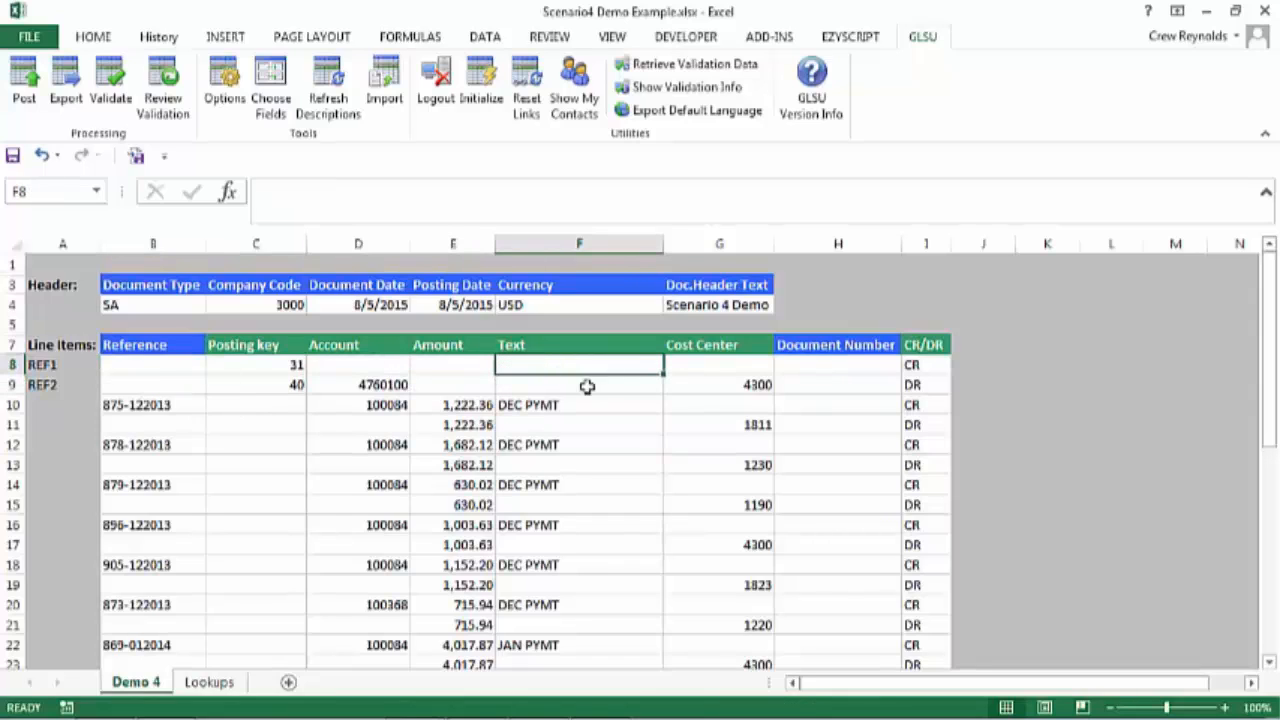
click(732, 384)
key(Delete)
drag(917, 366, 920, 382)
key(Delete)
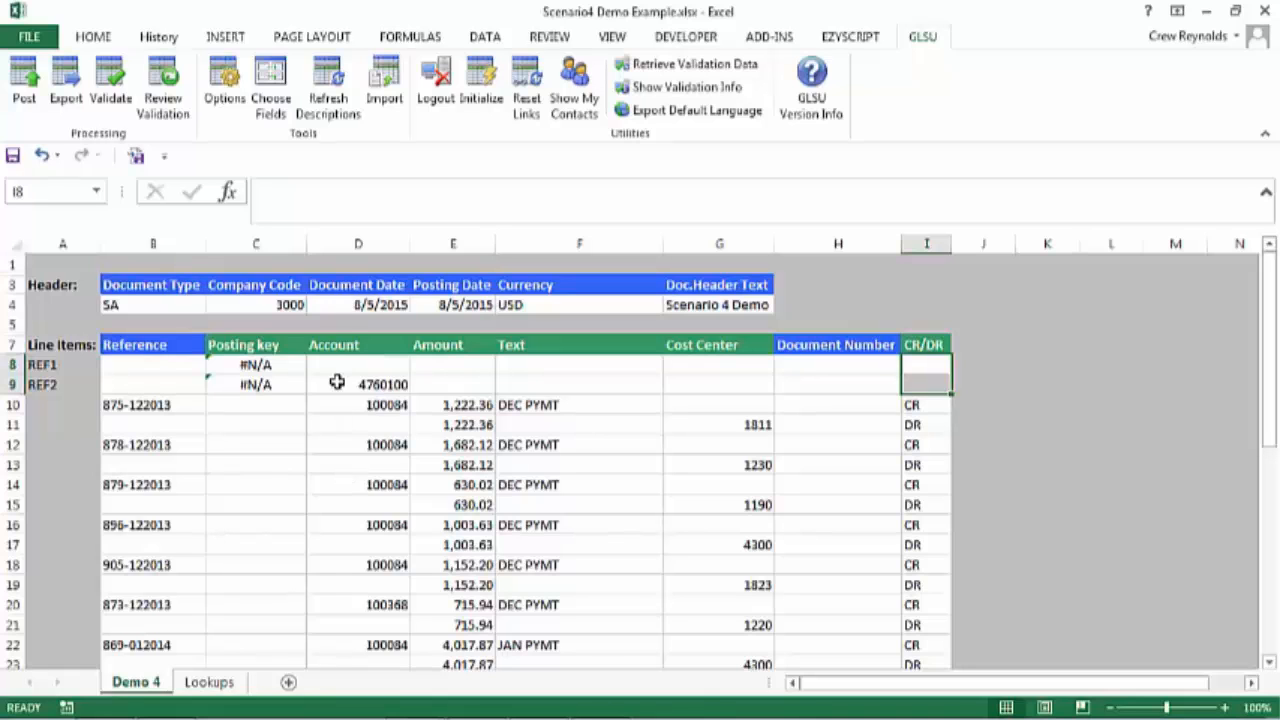
- Import the SAP extract CSV again using the saved primary and offset maps, replacing the existing line items
click(387, 83)
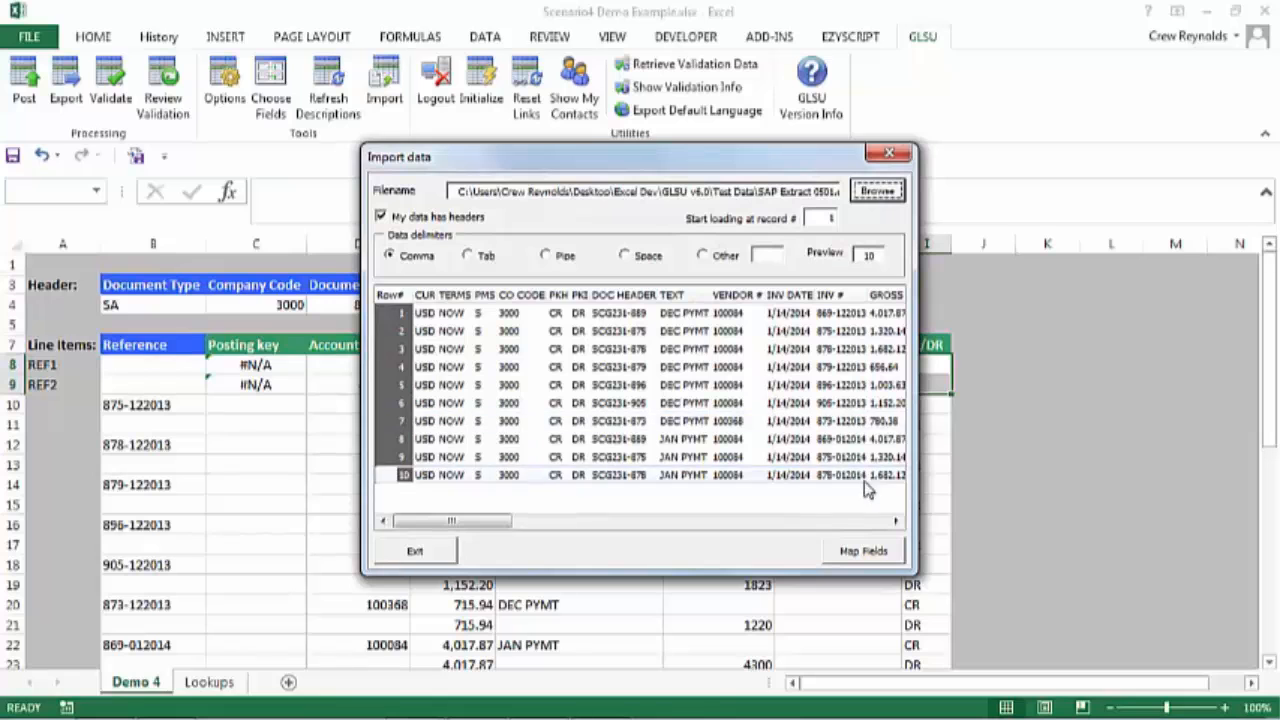
click(879, 551)
click(993, 614)
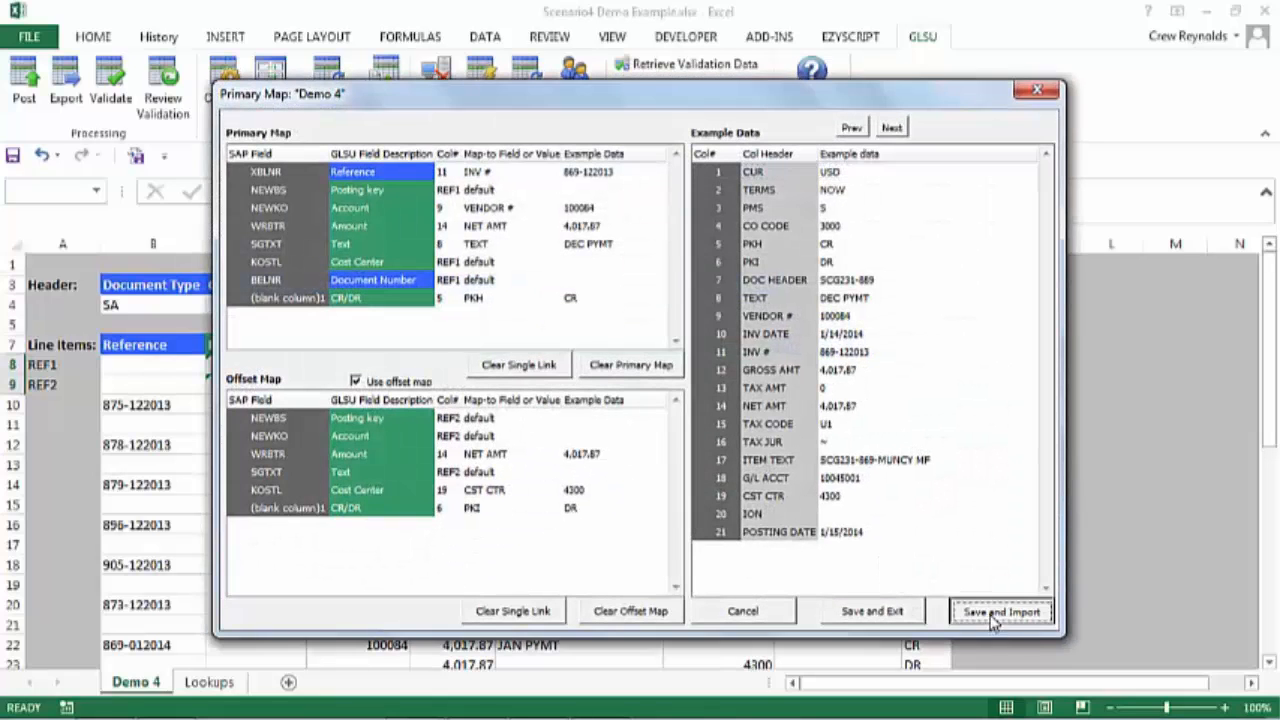
click(740, 505)
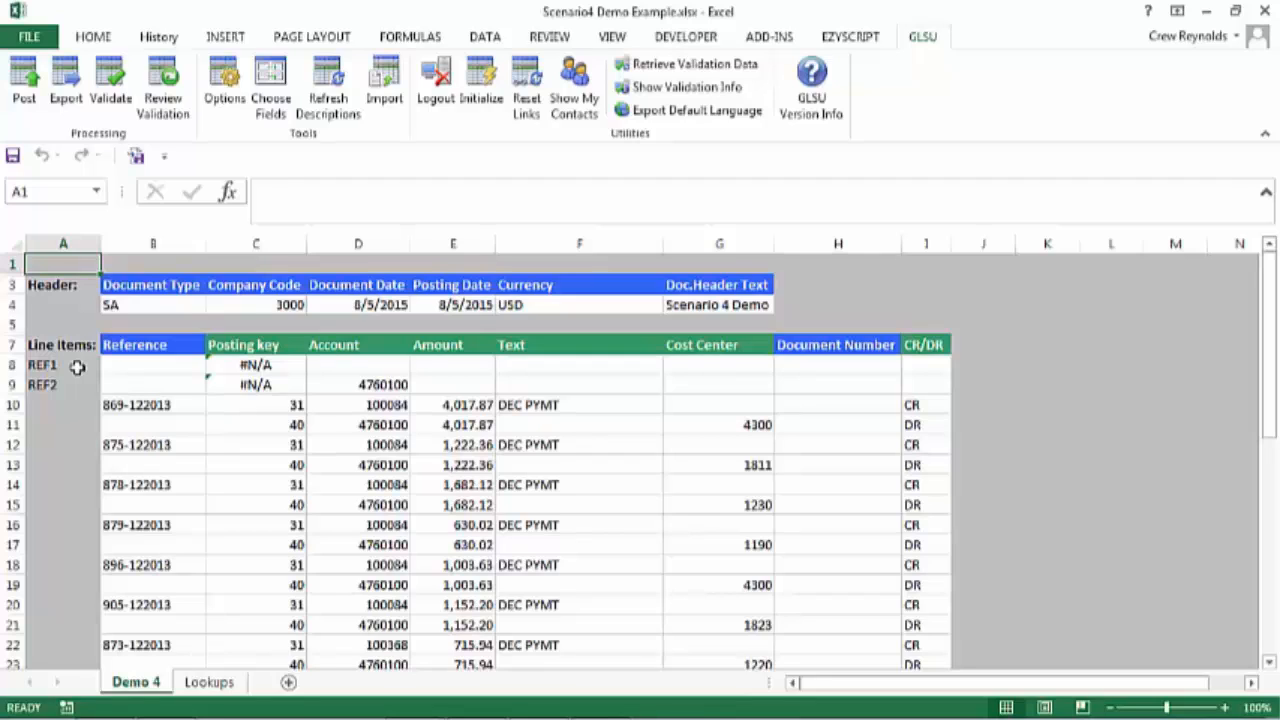
- Examine the imported lines' references, accounts, posting key formulas and CR/DR values, comparing the offset accounts with the REF2 account in D9
click(170, 405)
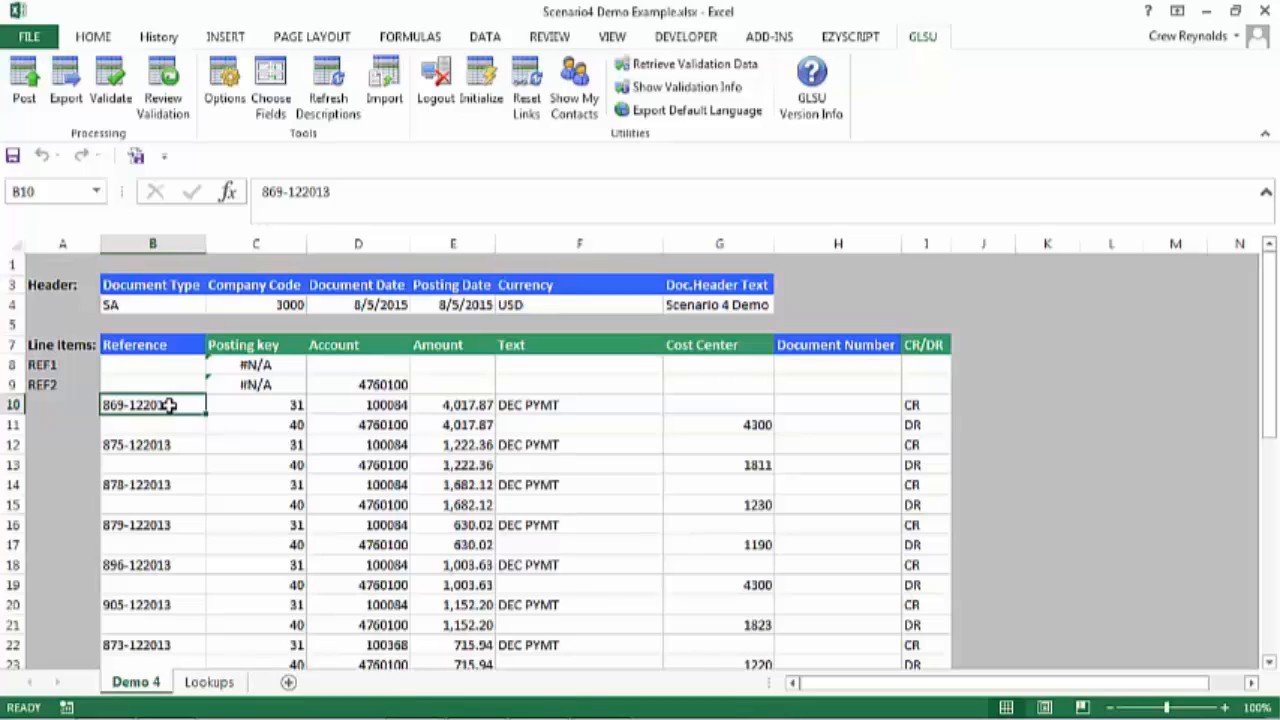
click(380, 405)
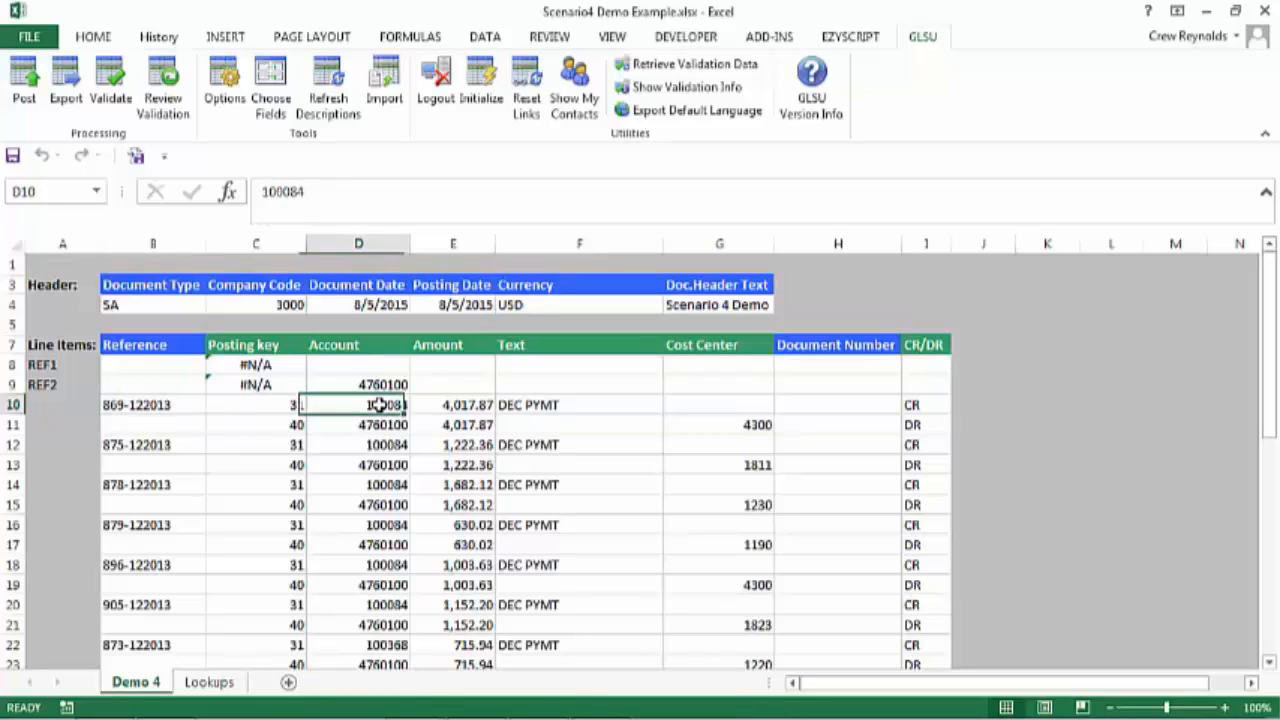
click(272, 407)
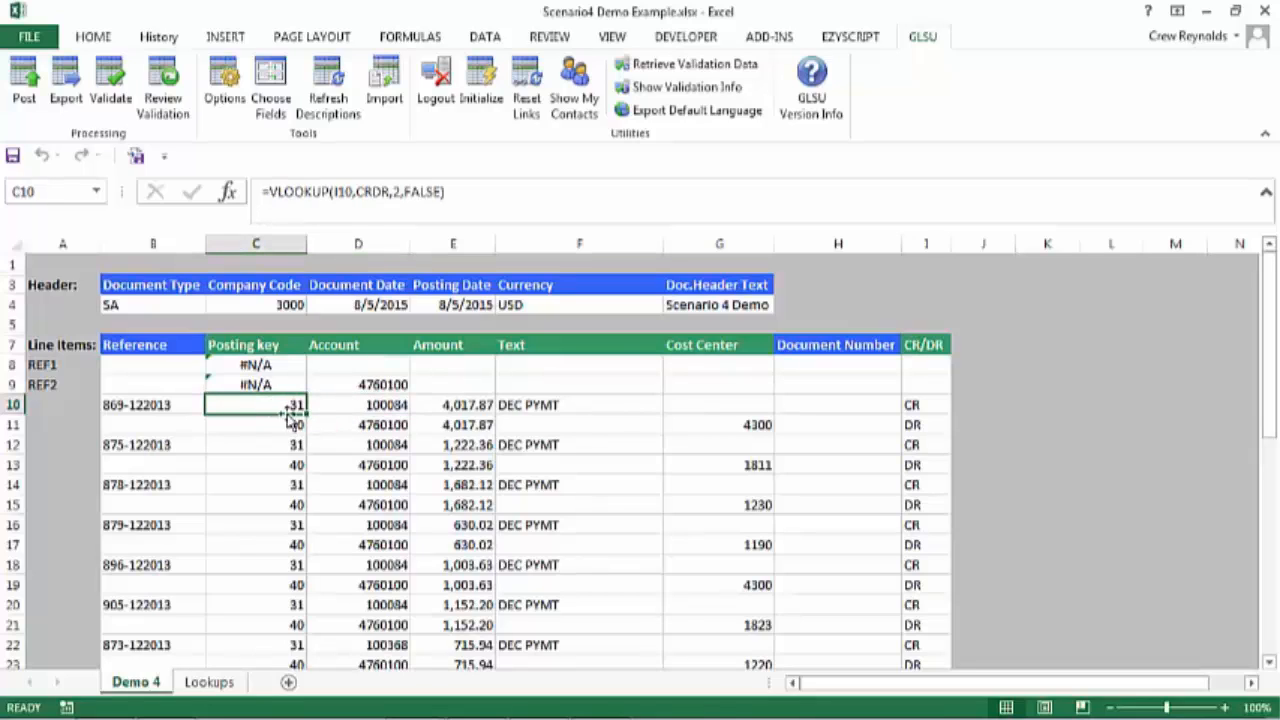
click(933, 405)
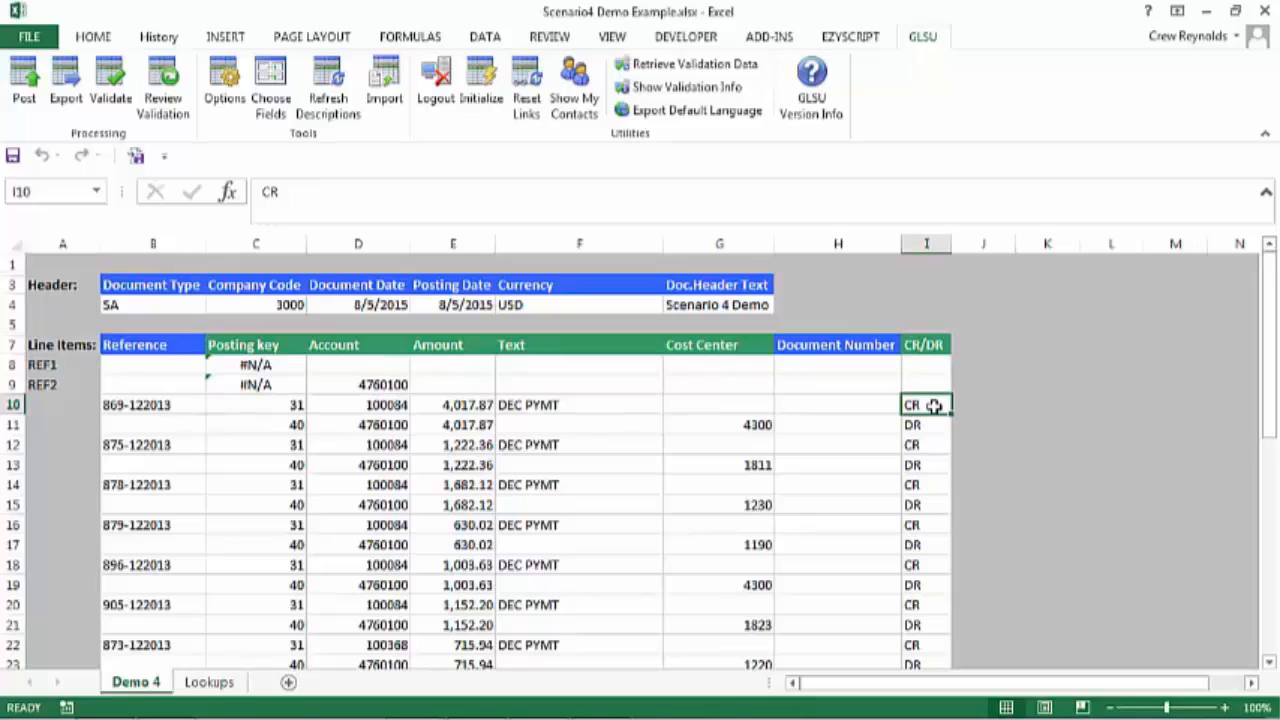
click(279, 425)
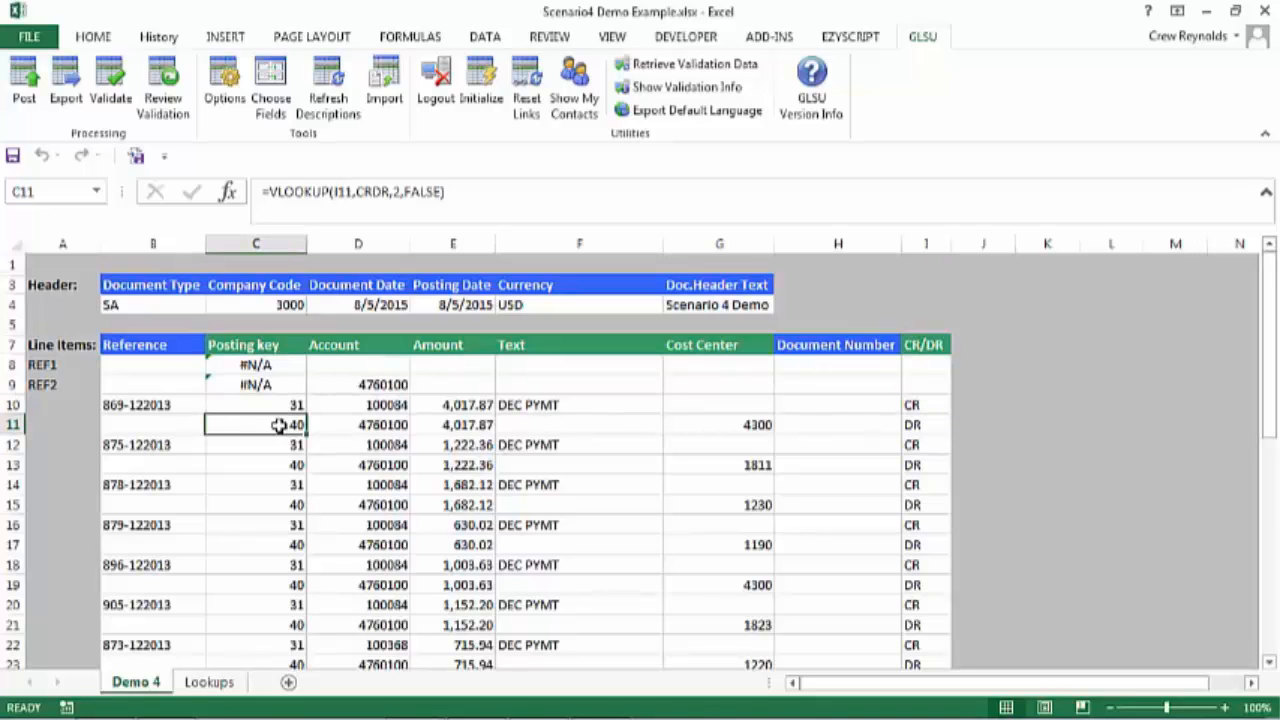
click(346, 428)
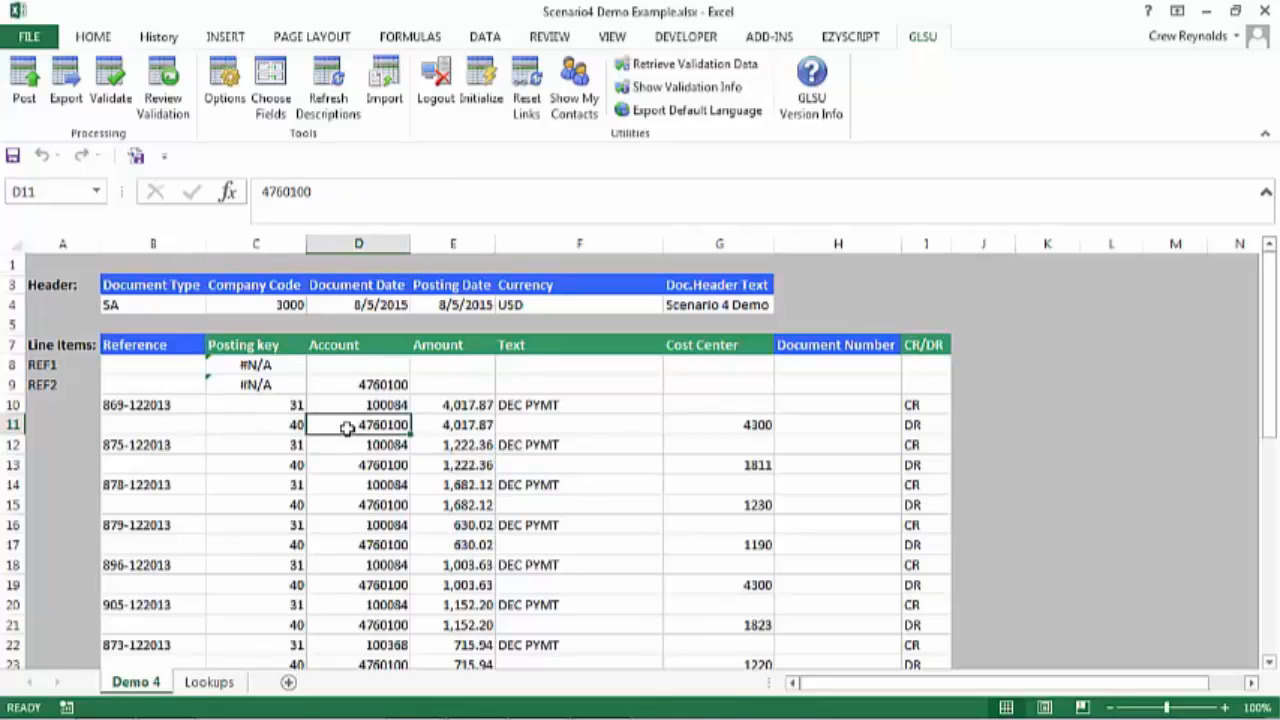
click(344, 383)
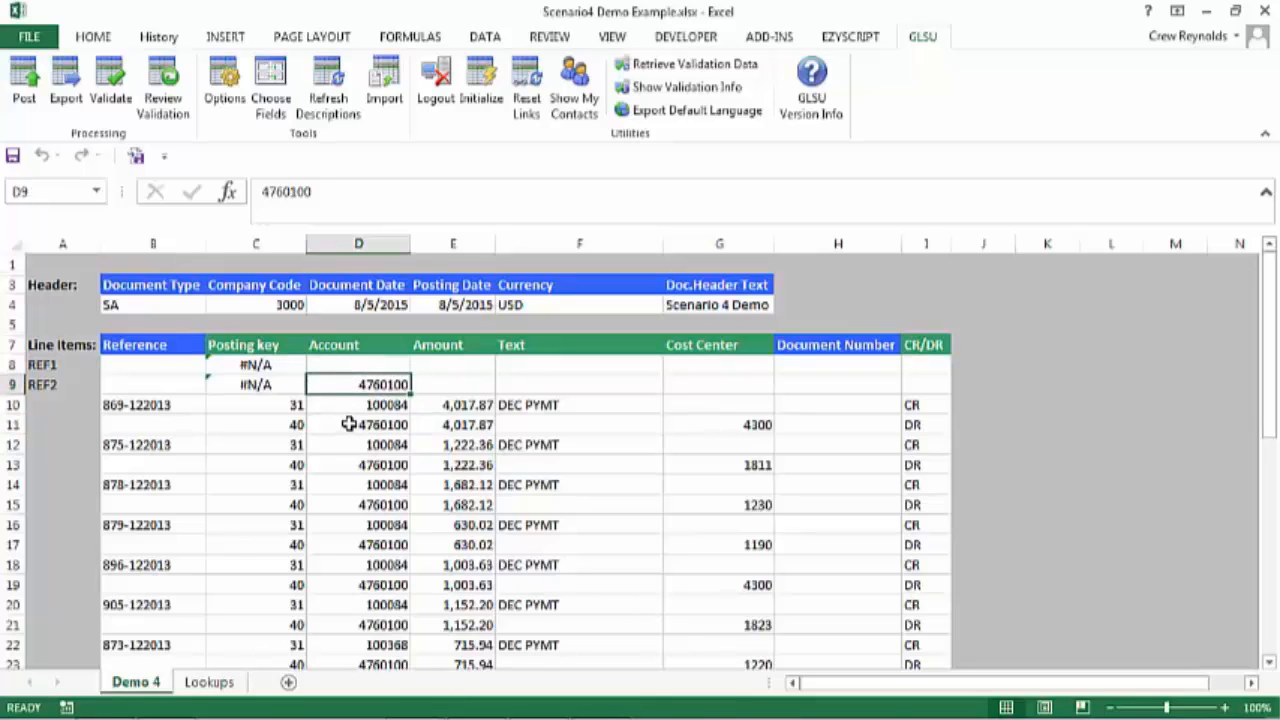
click(347, 424)
click(355, 463)
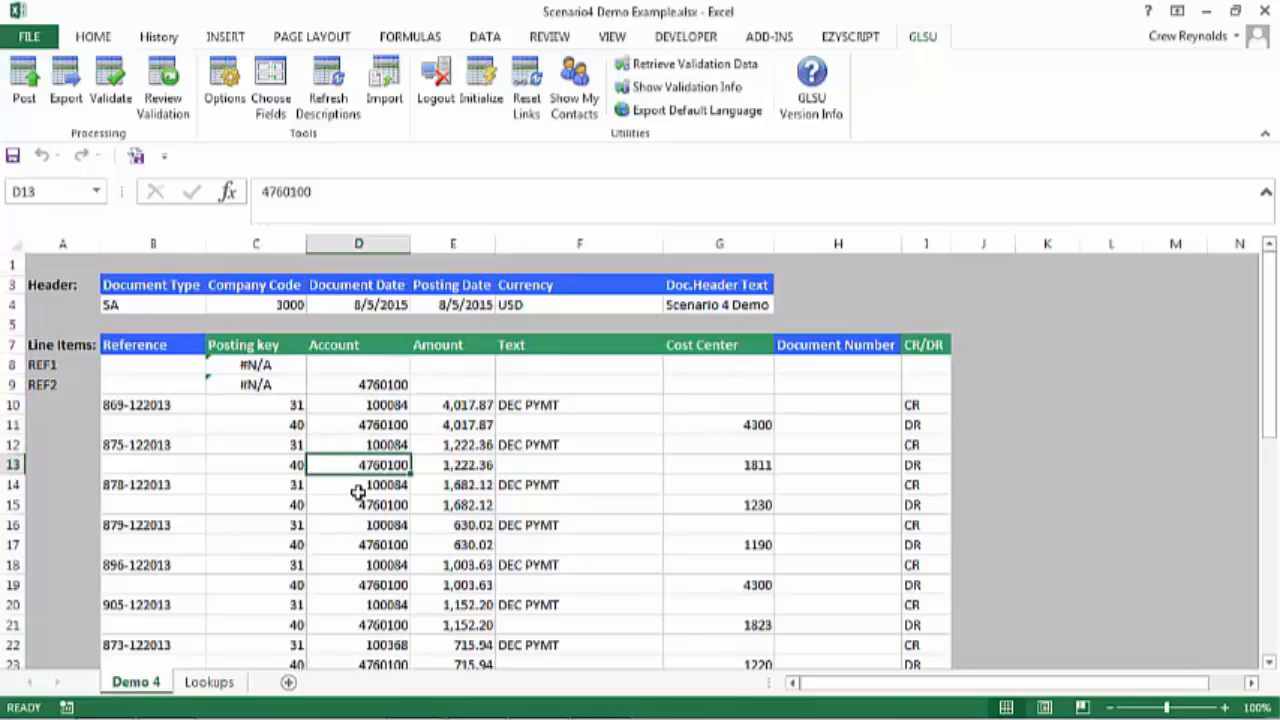
click(355, 504)
click(362, 546)
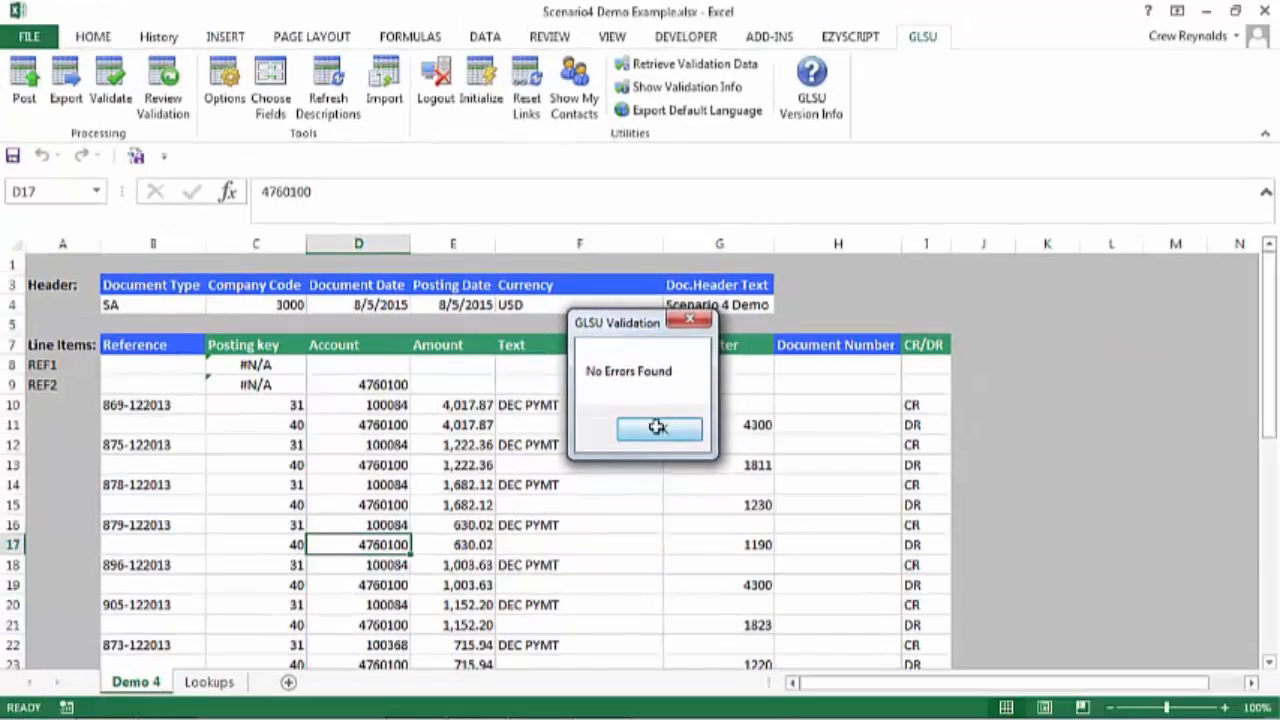
- Post the validated journal entries without attaching the spreadsheet, and review the posting results and document number links
click(657, 427)
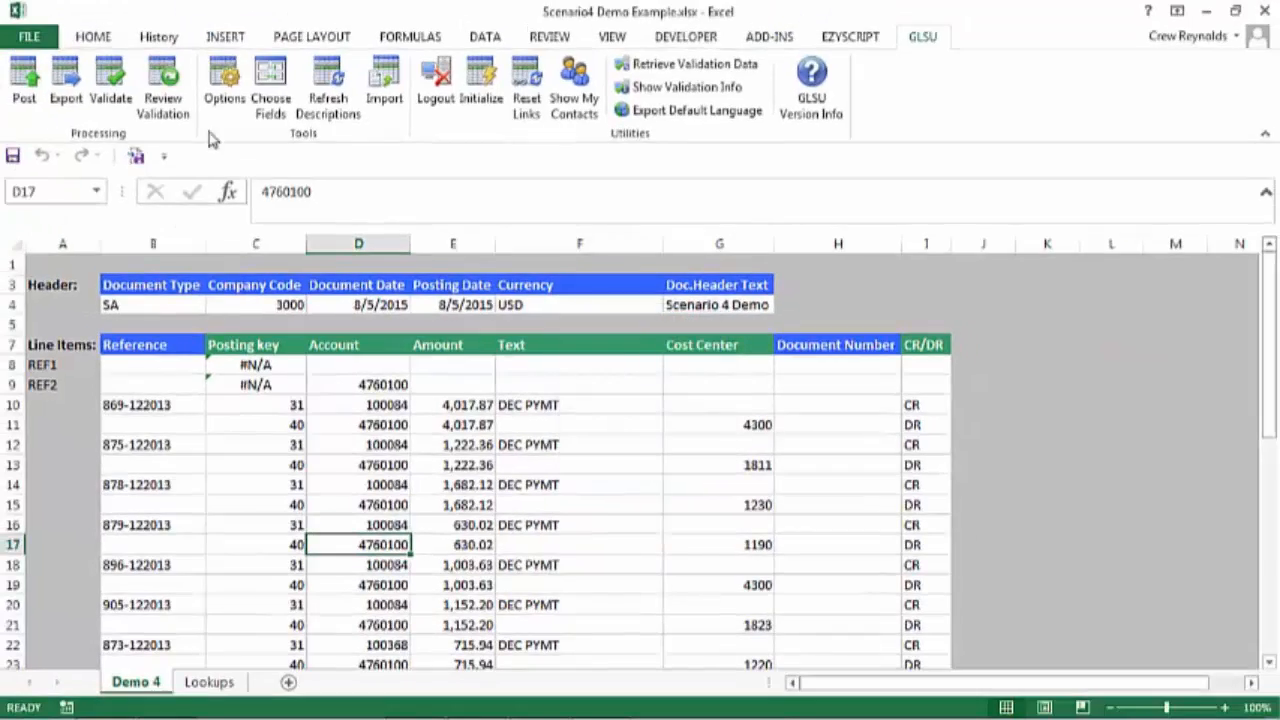
click(25, 80)
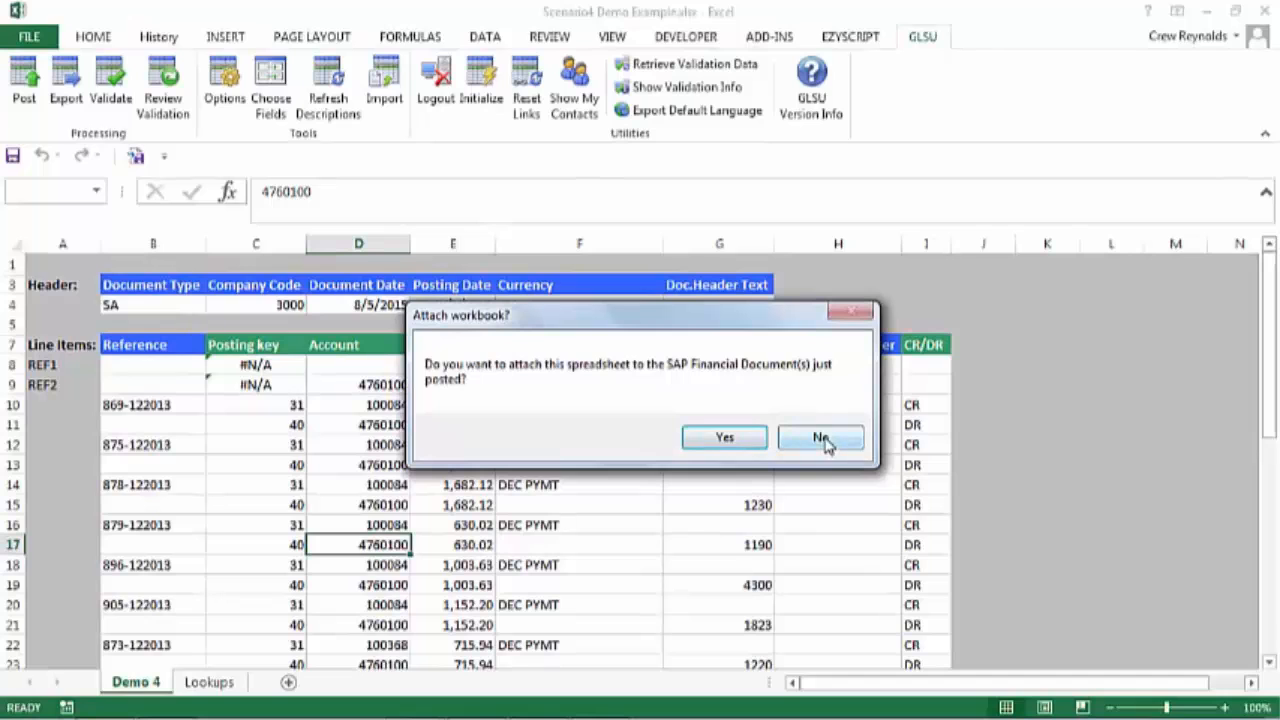
click(822, 439)
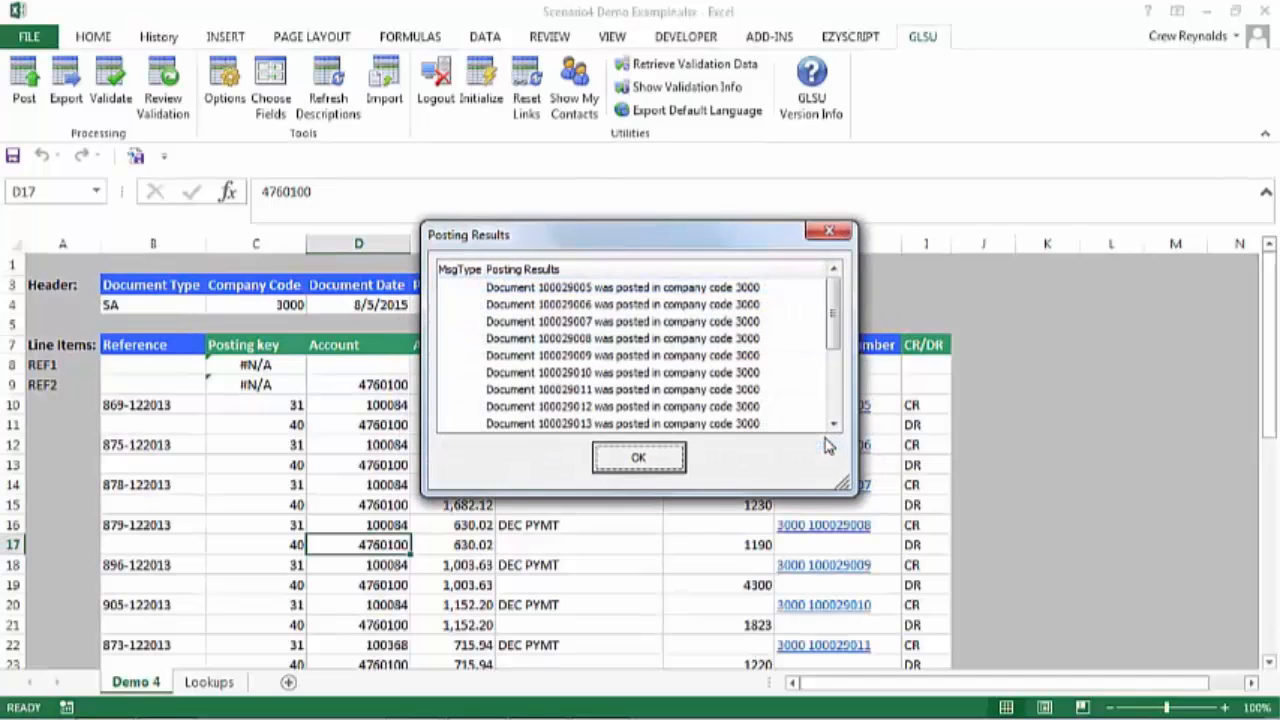
drag(836, 328, 840, 402)
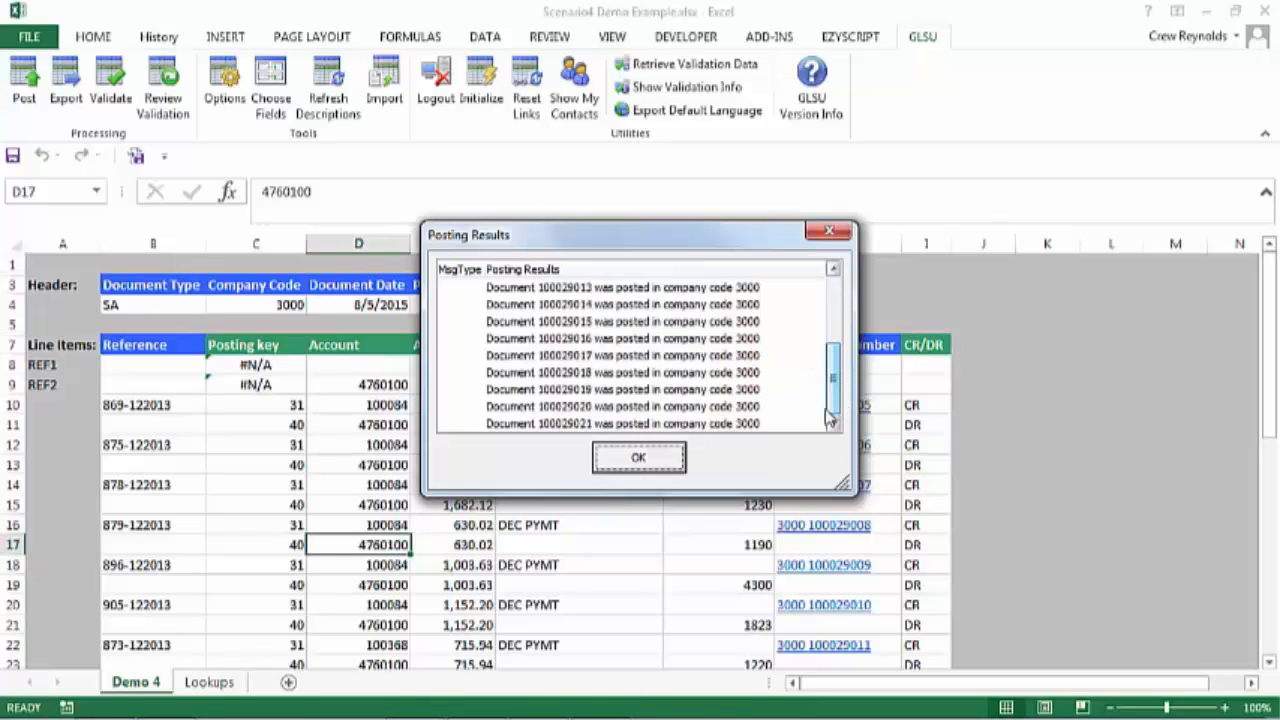
click(642, 457)
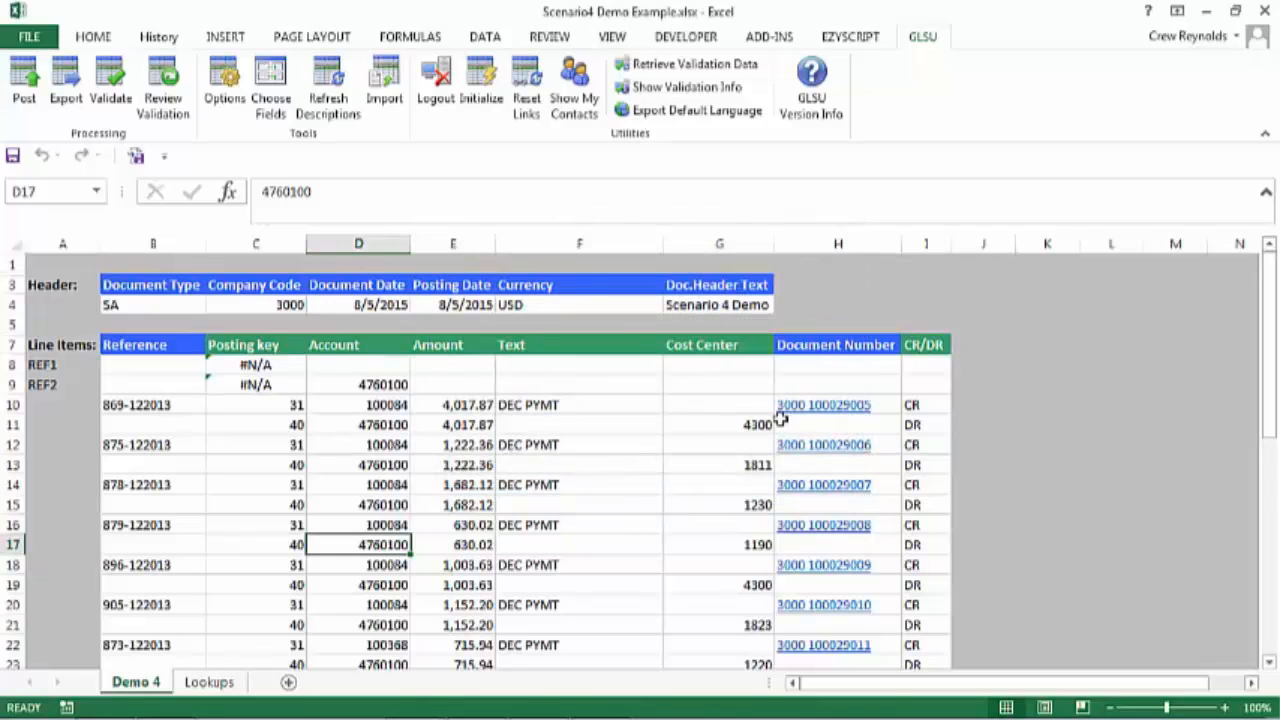
scroll(785, 420, down, 4)
scroll(780, 420, down, 2)
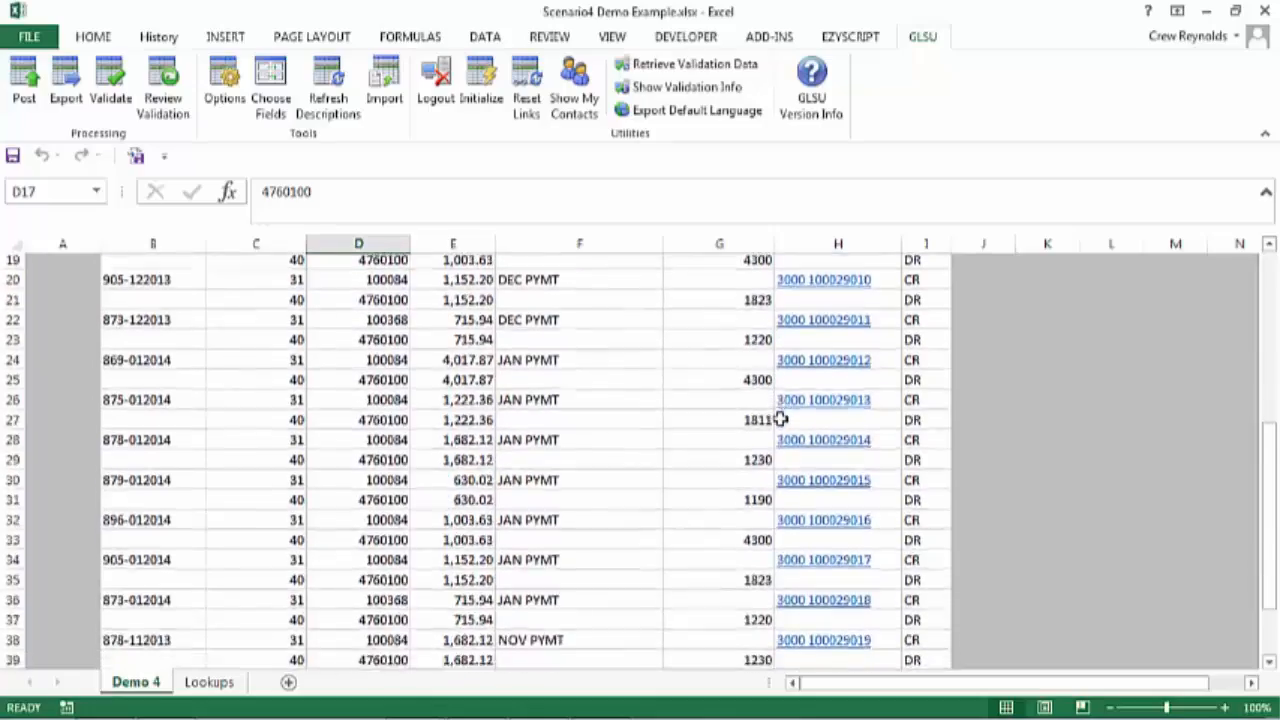
scroll(780, 420, up, 6)
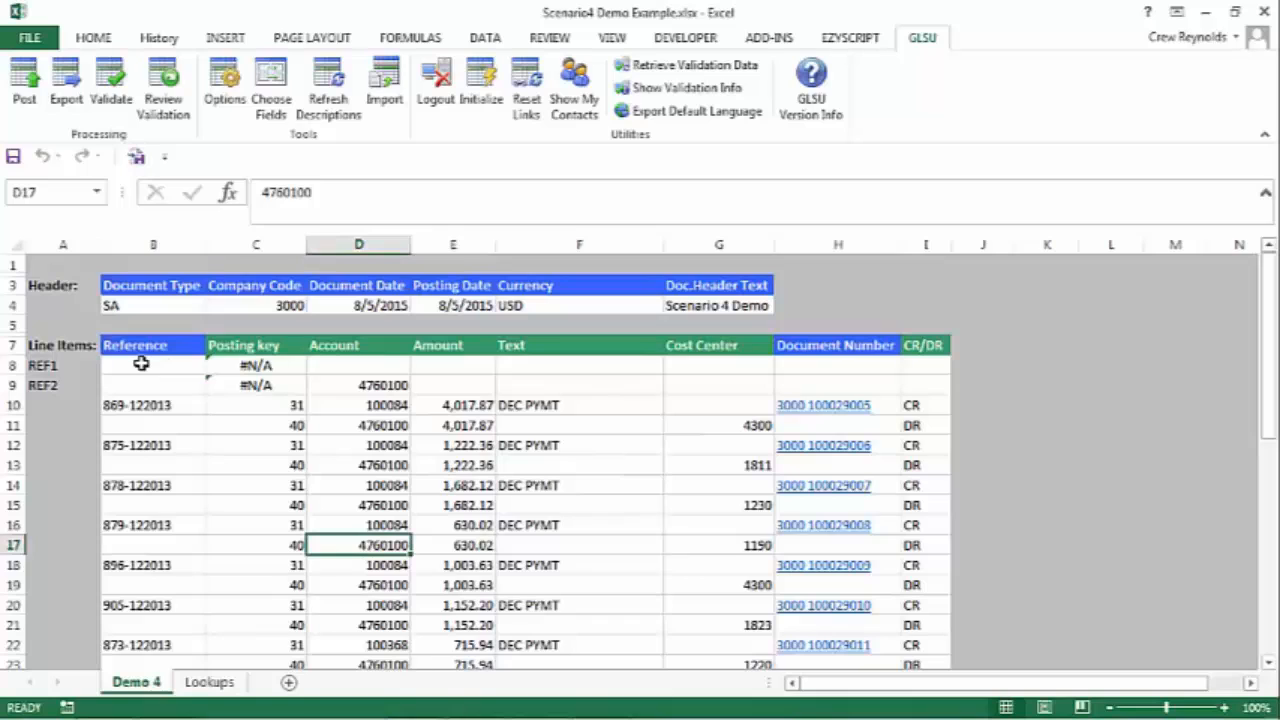
- Fill the REF1 row from B8 to I8 with a light green theme color
drag(141, 367, 917, 368)
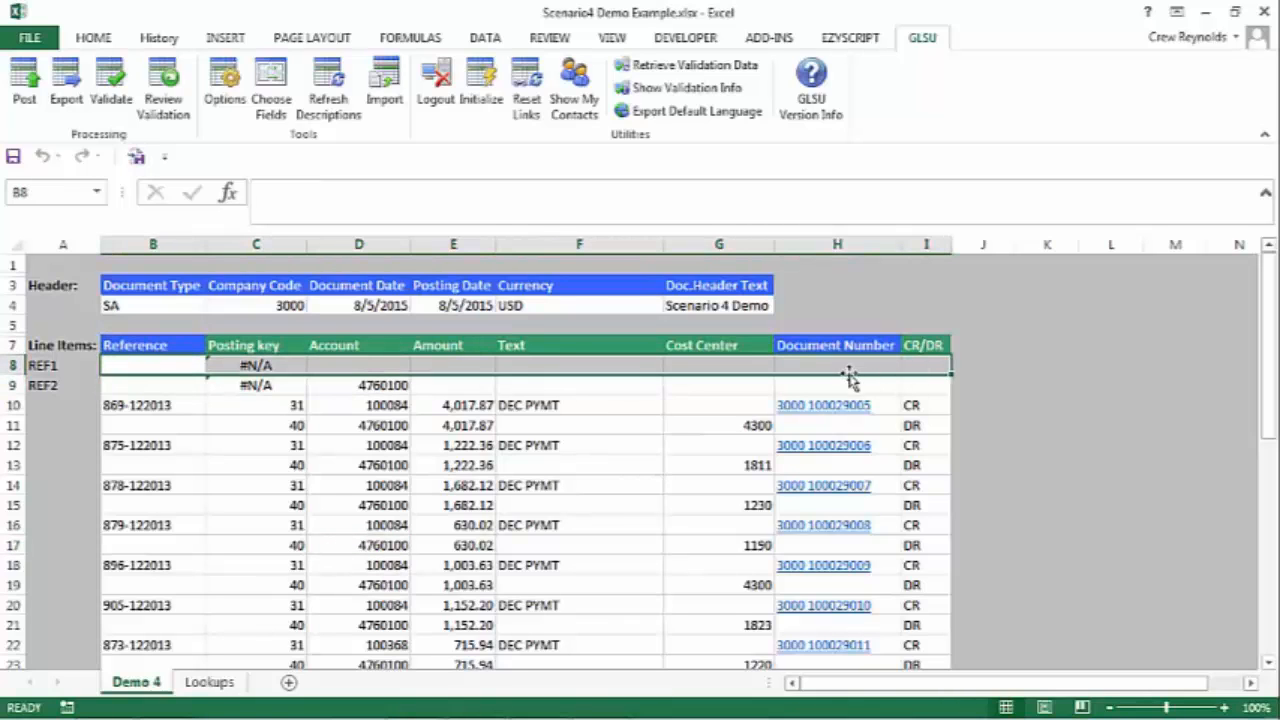
right_click(551, 371)
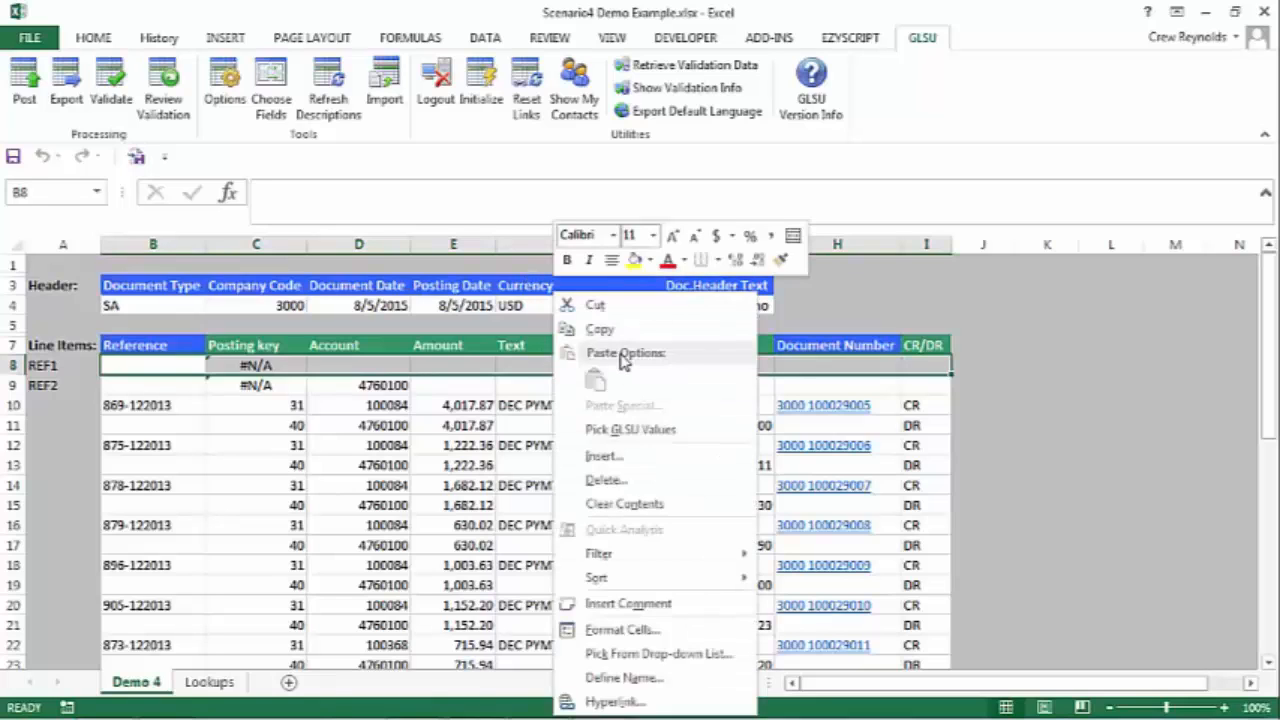
click(650, 261)
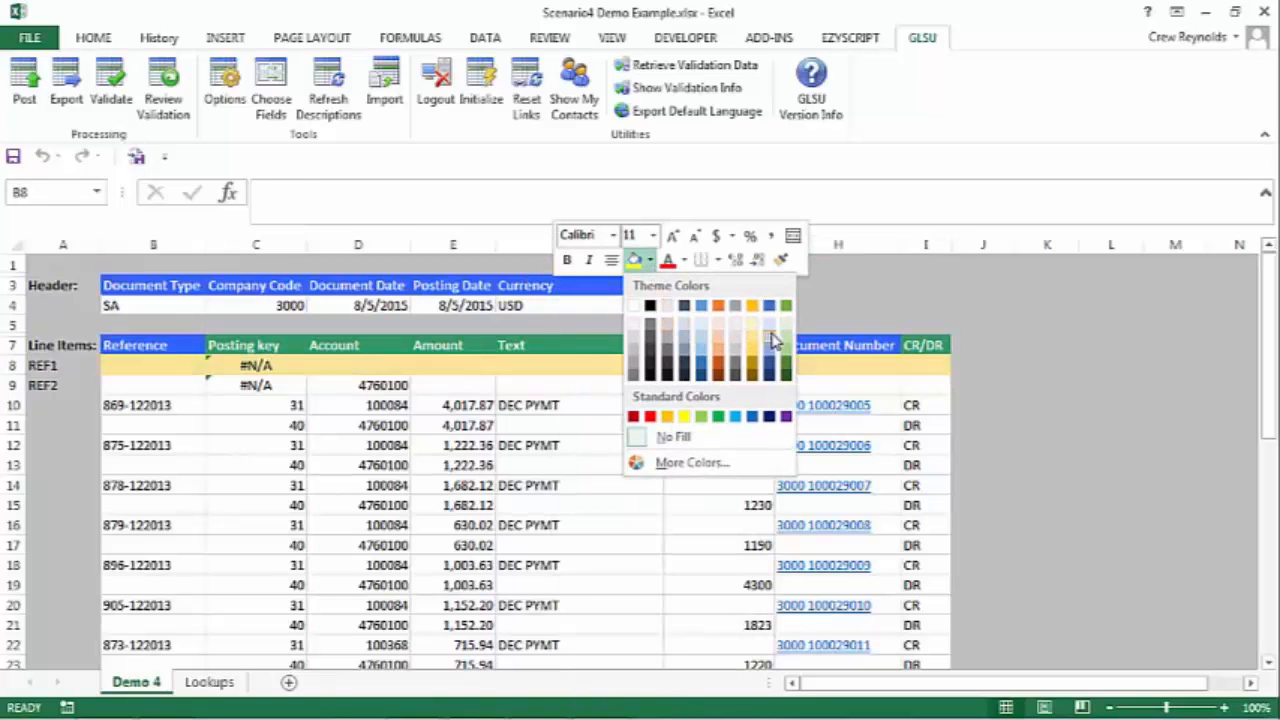
click(787, 337)
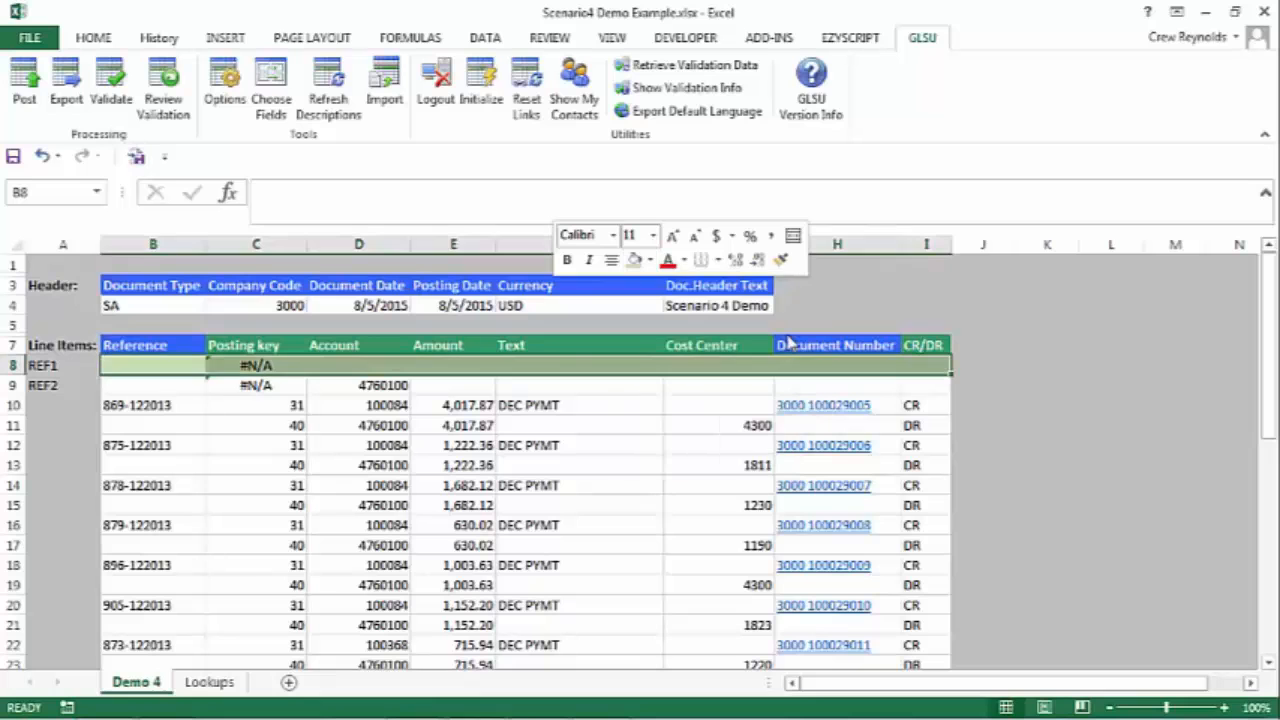
- Re-import the SAP extract with the saved maps and review how the REF row formatting carries over to the imported lines
click(384, 88)
click(858, 553)
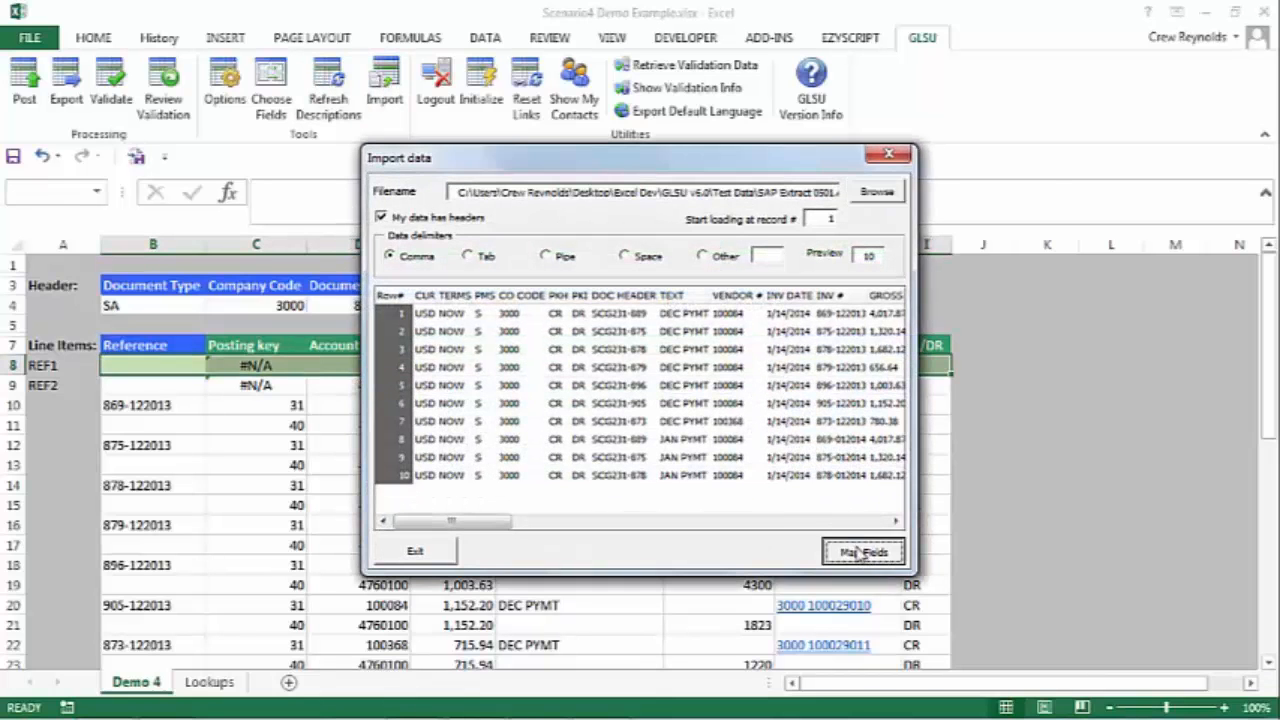
click(1000, 617)
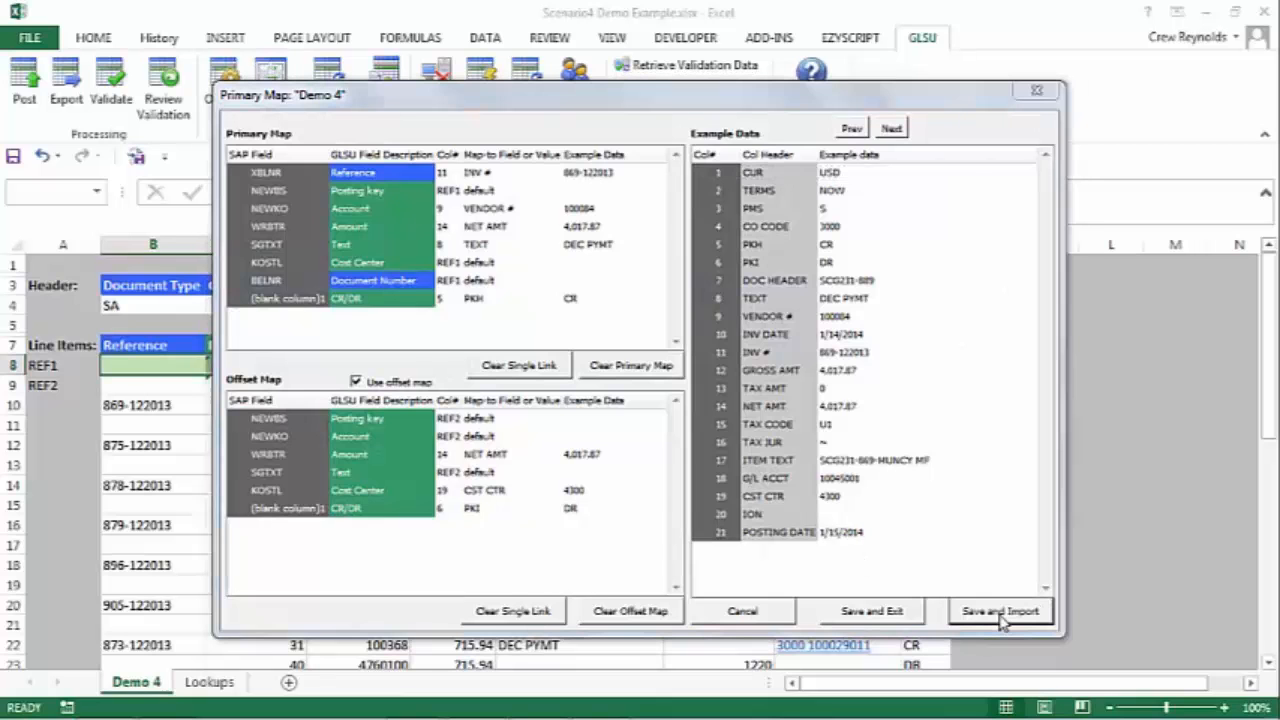
click(728, 505)
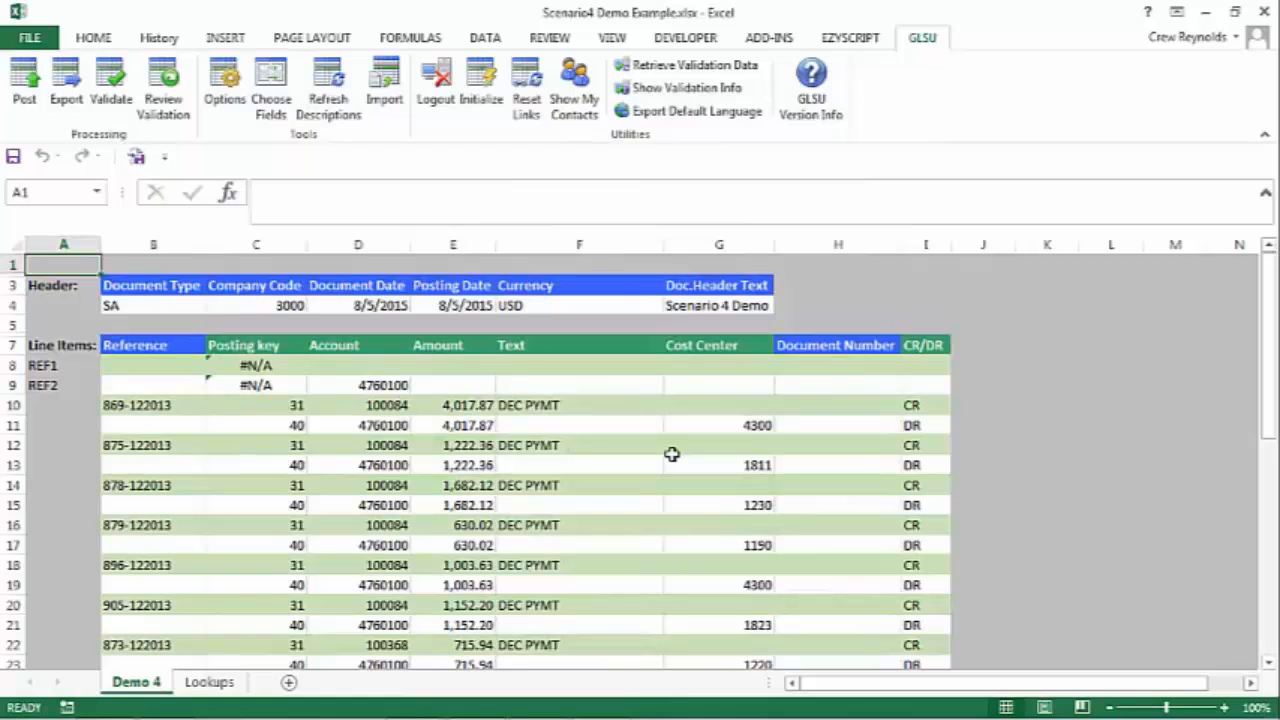
scroll(672, 454, down, 2)
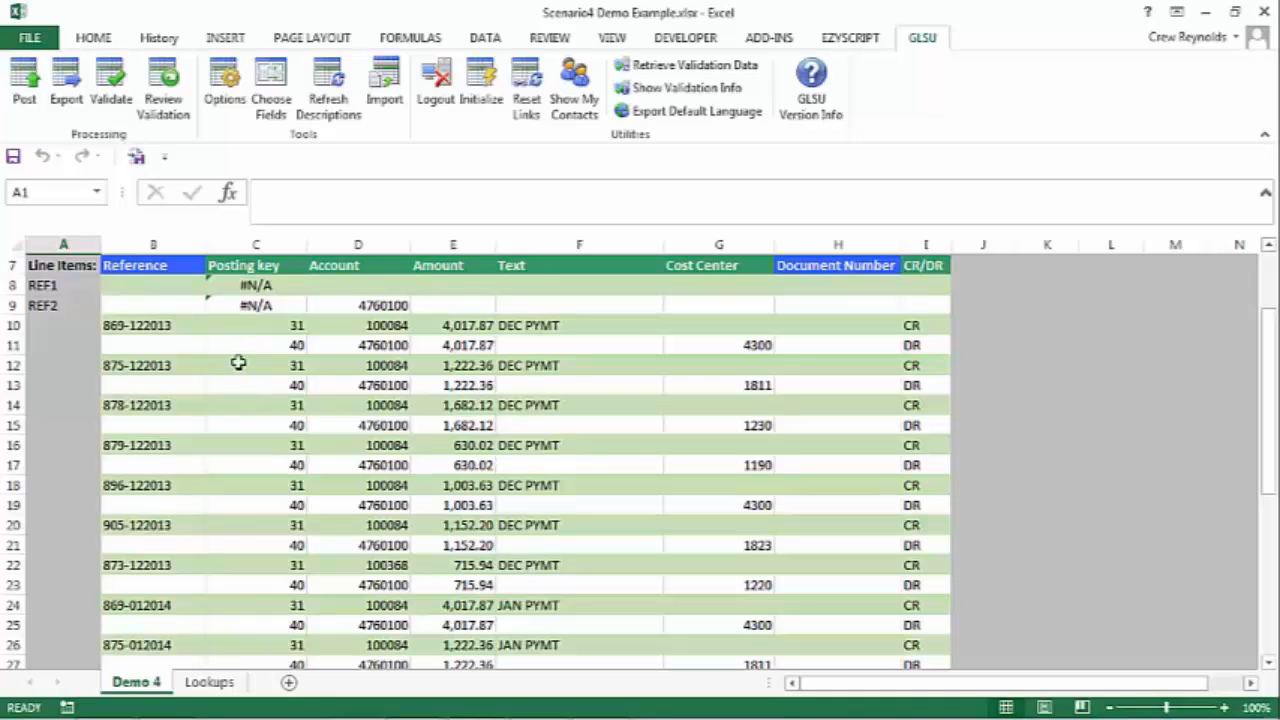
scroll(221, 332, down, 4)
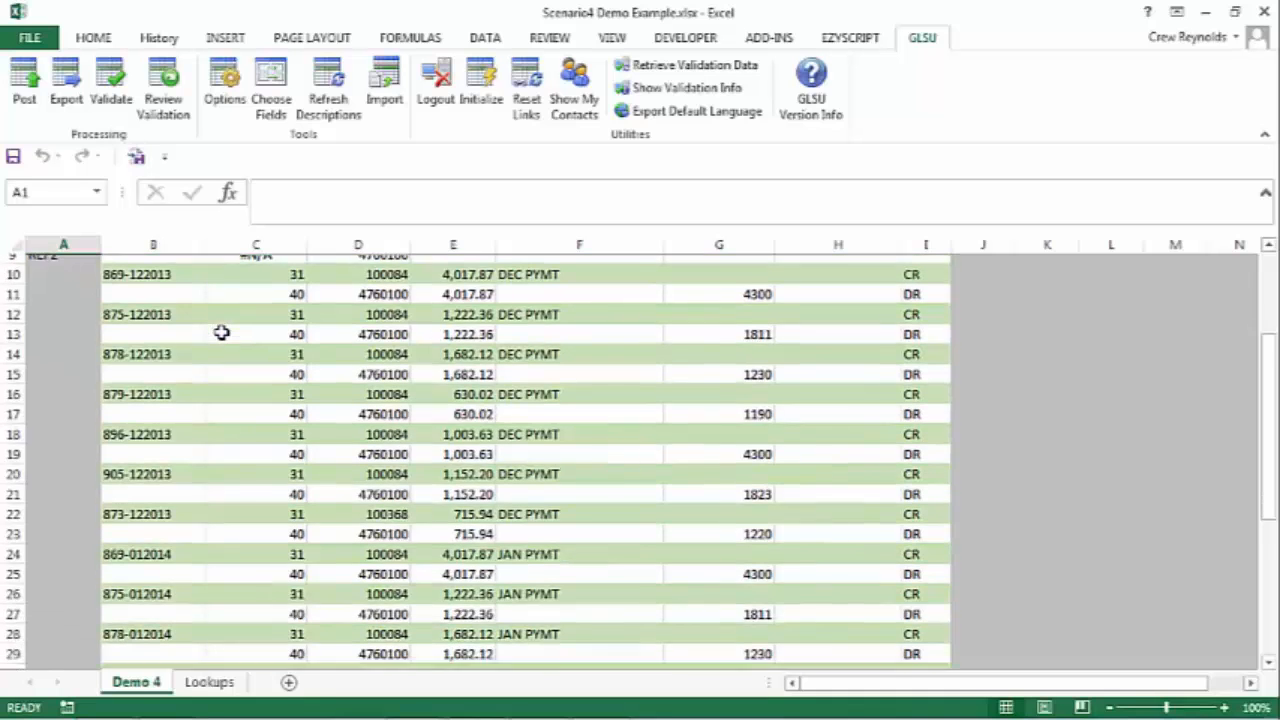
scroll(221, 332, up, 5)
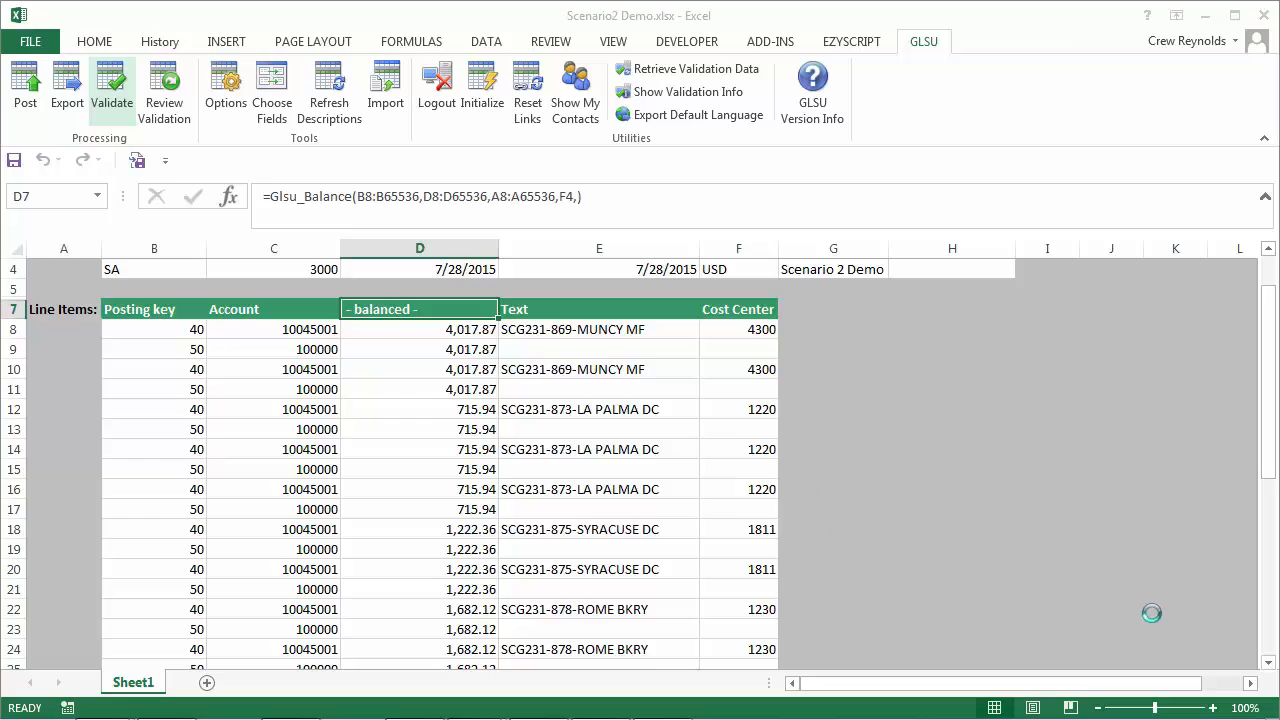
- Switch to the Scenario3-4 Demo Example workbook and clear the search text ref in its field selection dialog
mouse_move(1178, 710)
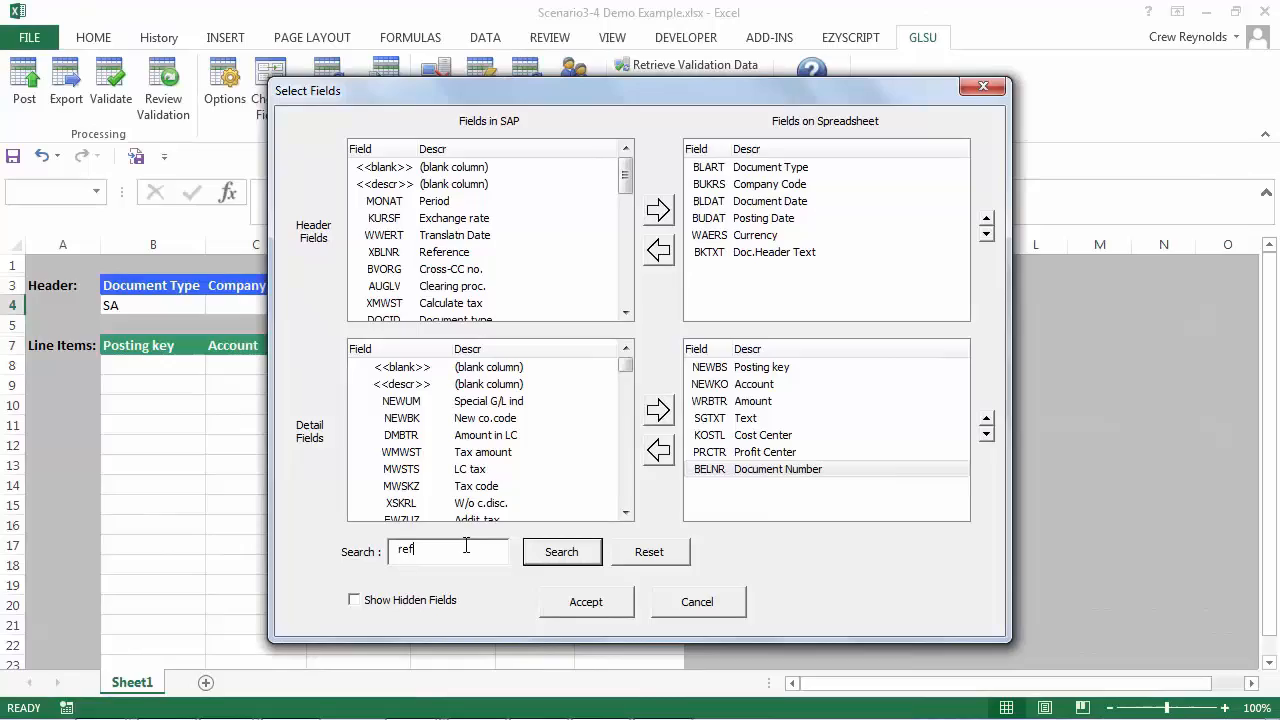
key(BackSpace)
key(BackSpace)
key(BackSpace)
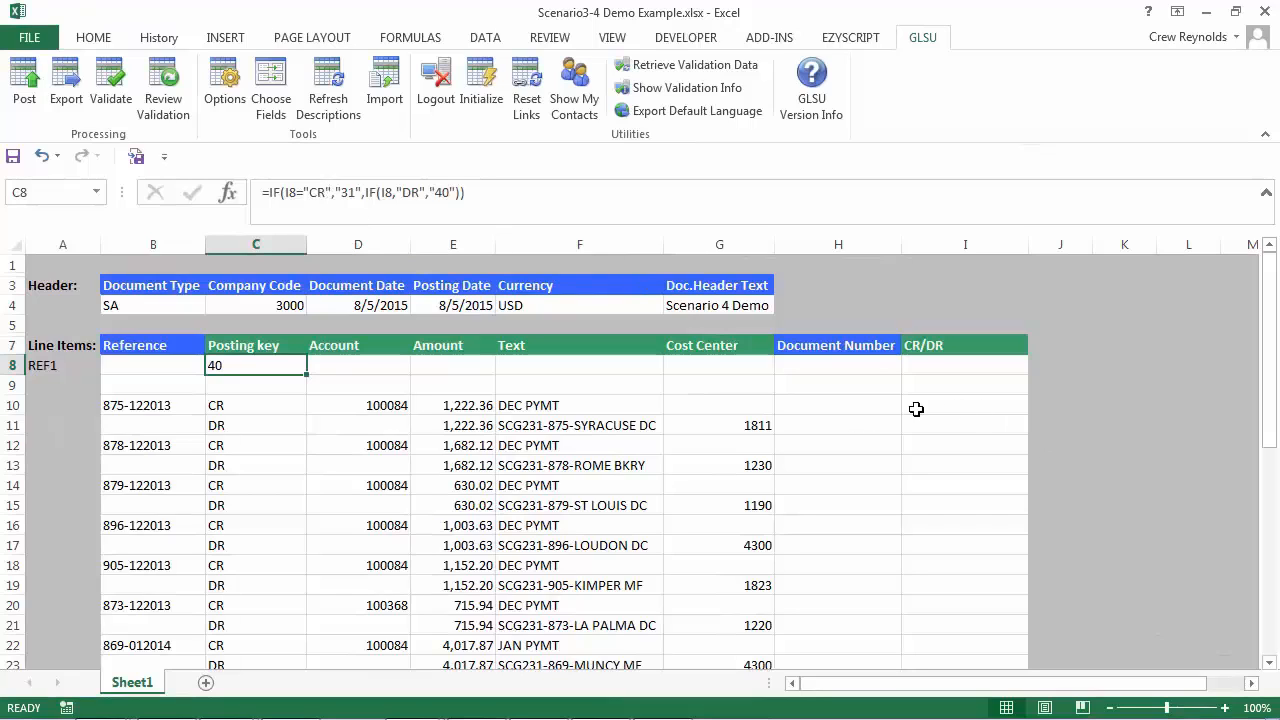
- Inspect the CR/DR cell I8 and the posting key IF formula in C8 that refers to it
click(916, 366)
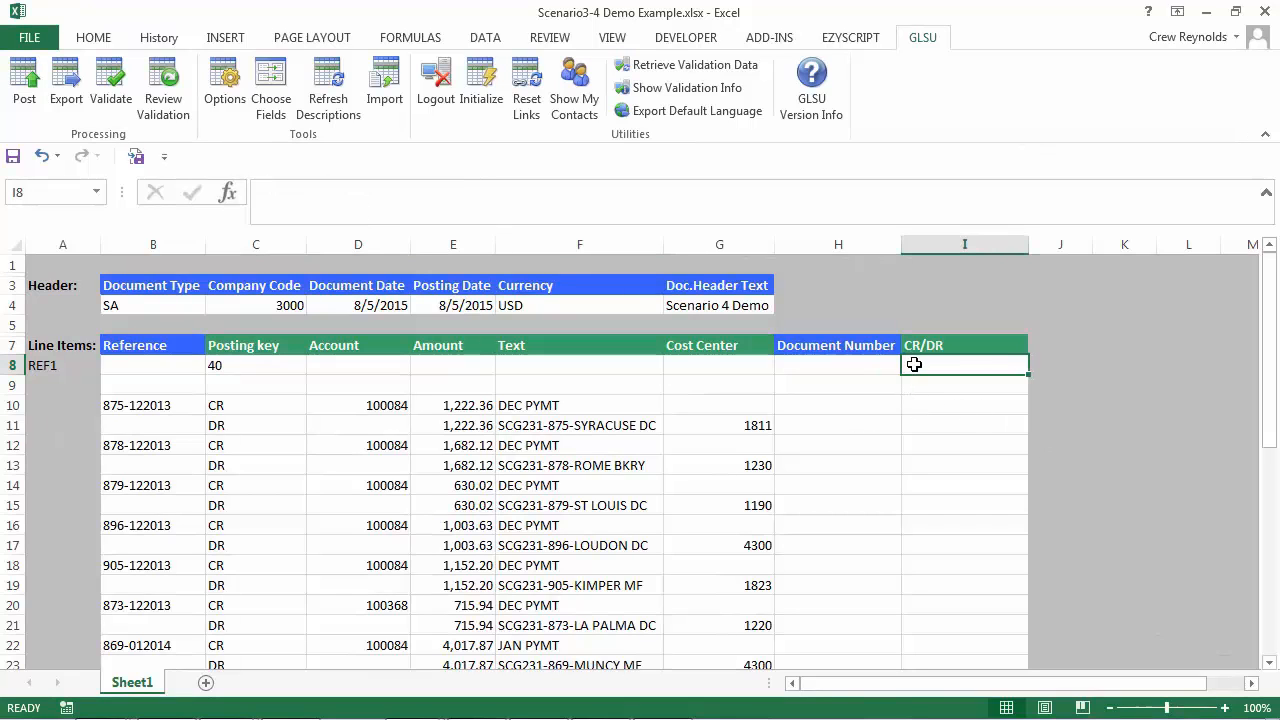
click(262, 362)
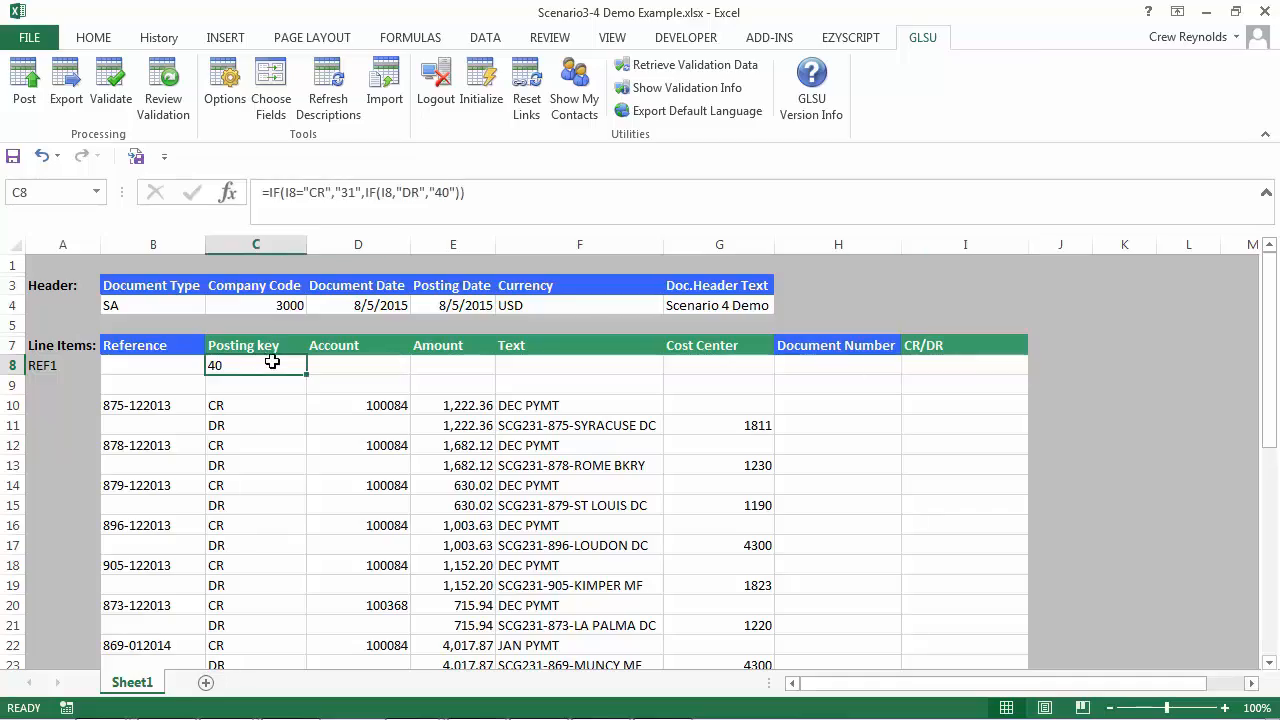